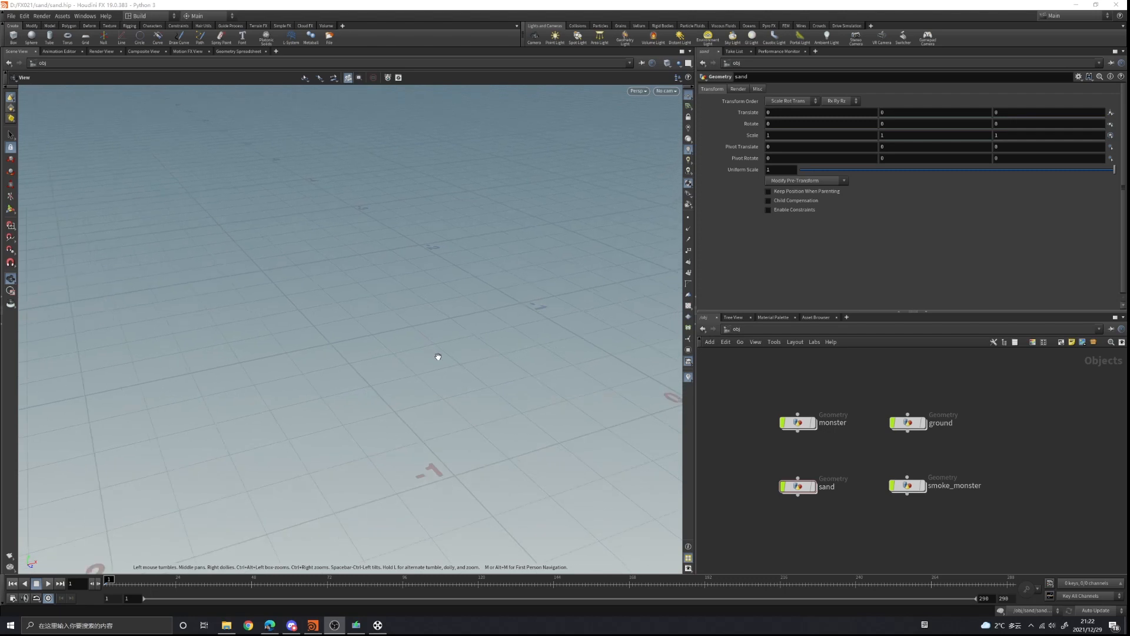
# Step: Look over the monster, ground, sand and smoke_monster objects in the scene's object network
pyautogui.moveTo(517, 326); pyautogui.dragTo(252, 306, button='middle')
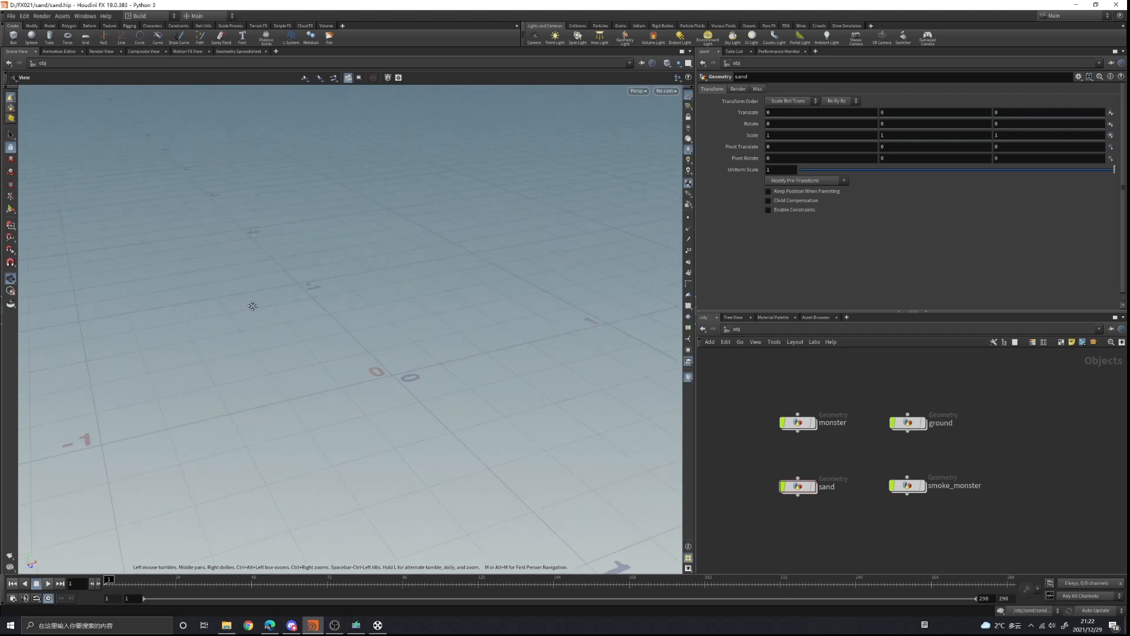
pyautogui.scroll(2, 437, 377)
pyautogui.moveTo(411, 378); pyautogui.dragTo(438, 372)
pyautogui.scroll(1, 832, 454)
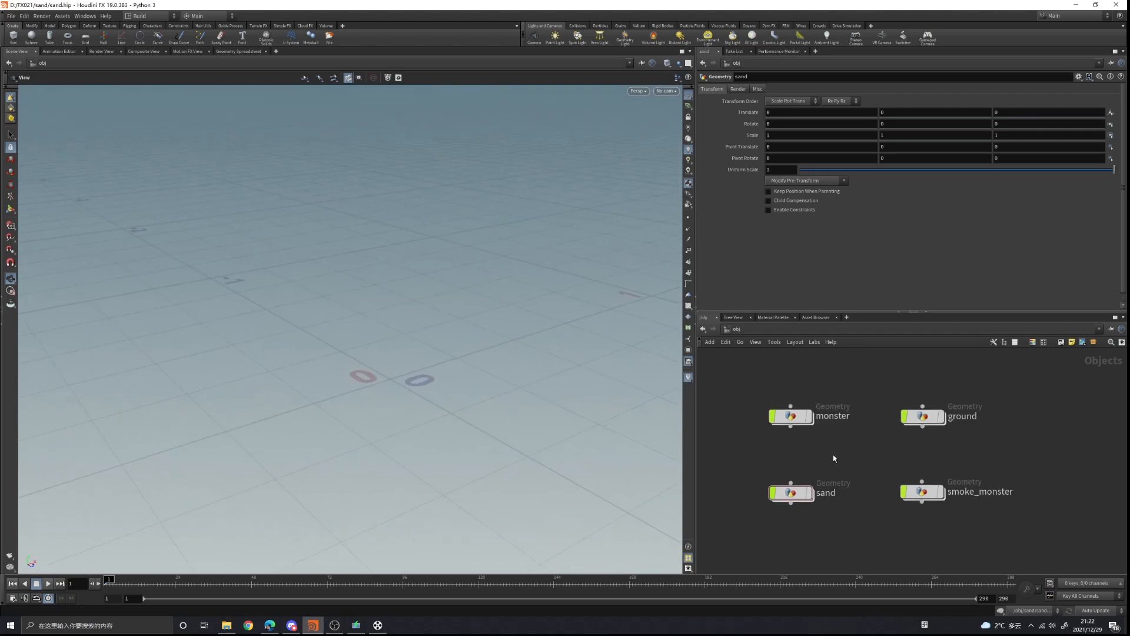
pyautogui.moveTo(742, 376); pyautogui.dragTo(975, 454)
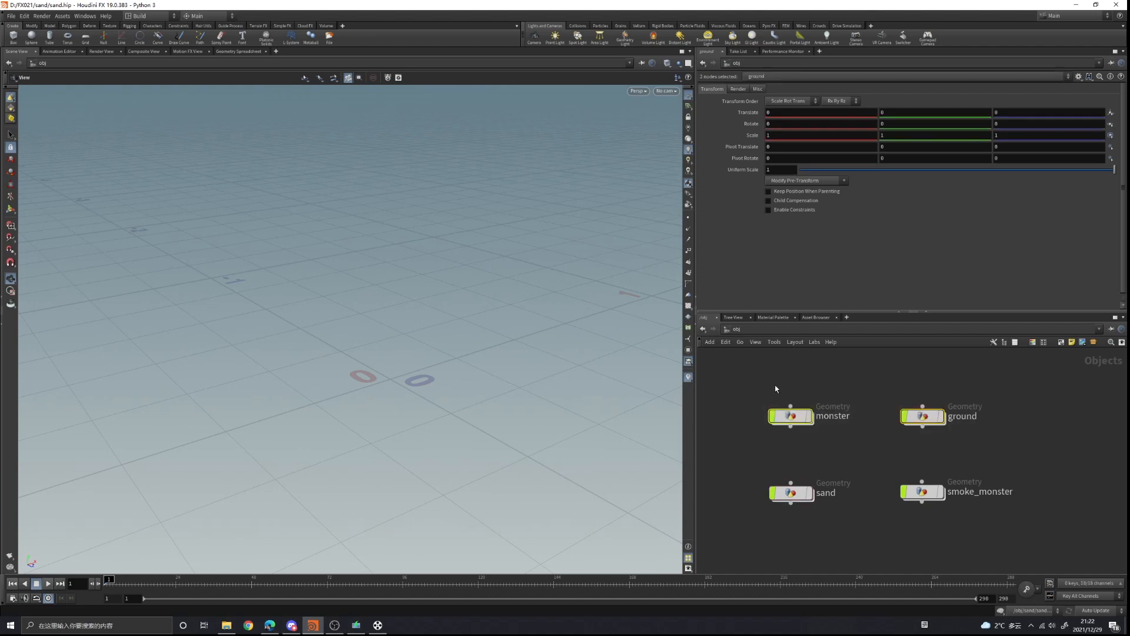
pyautogui.keyDown('ctrl'); pyautogui.moveTo(829, 432); pyautogui.dragTo(830, 430); pyautogui.keyUp('ctrl')
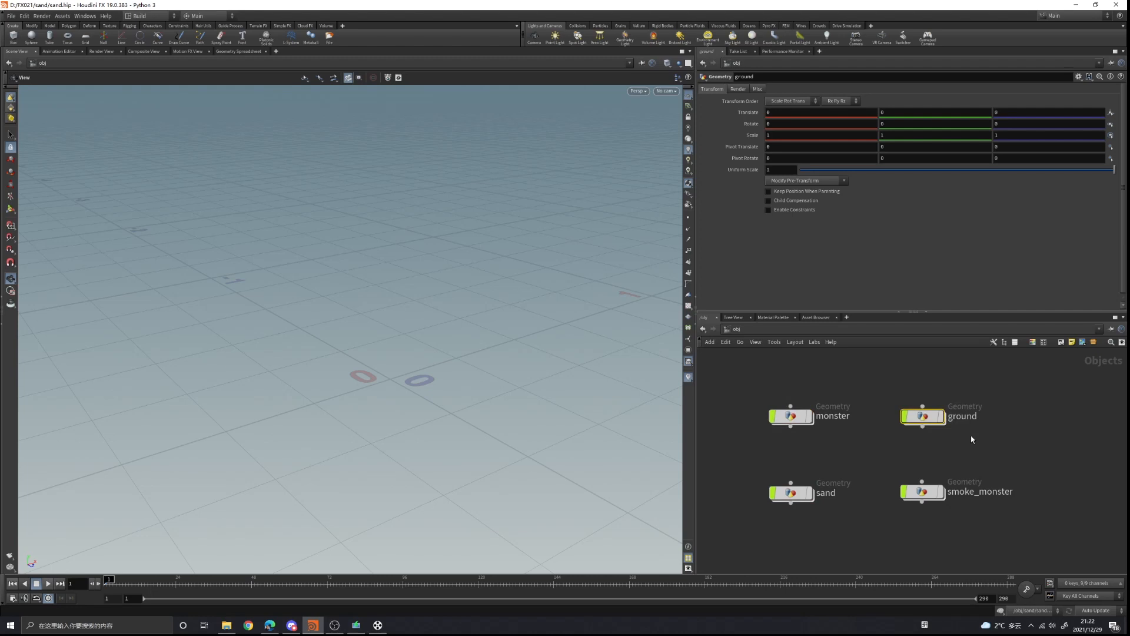
pyautogui.moveTo(840, 471); pyautogui.dragTo(838, 386, button='middle')
pyautogui.scroll(3, 815, 435)
pyautogui.moveTo(815, 436); pyautogui.dragTo(866, 531, button='middle')
pyautogui.scroll(-3, 729, 462)
pyautogui.scroll(4, 789, 454)
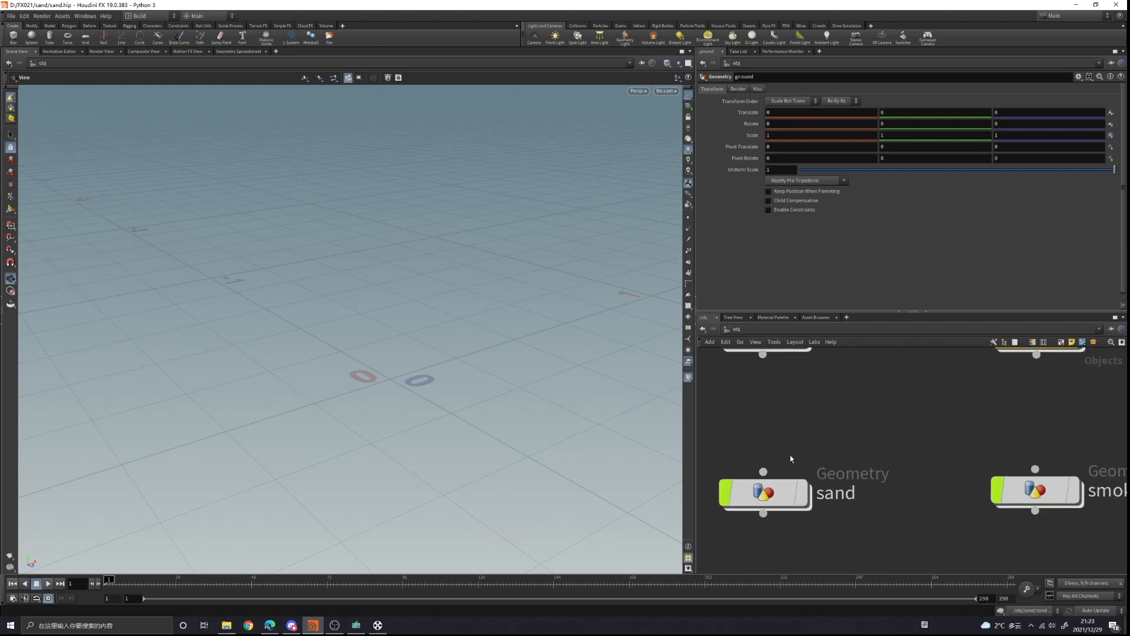
pyautogui.moveTo(788, 436); pyautogui.dragTo(808, 387, button='middle')
# Step: Go inside the sand object to reach its get_monster and object_merge1 source nodes
pyautogui.moveTo(899, 476); pyautogui.dragTo(758, 405)
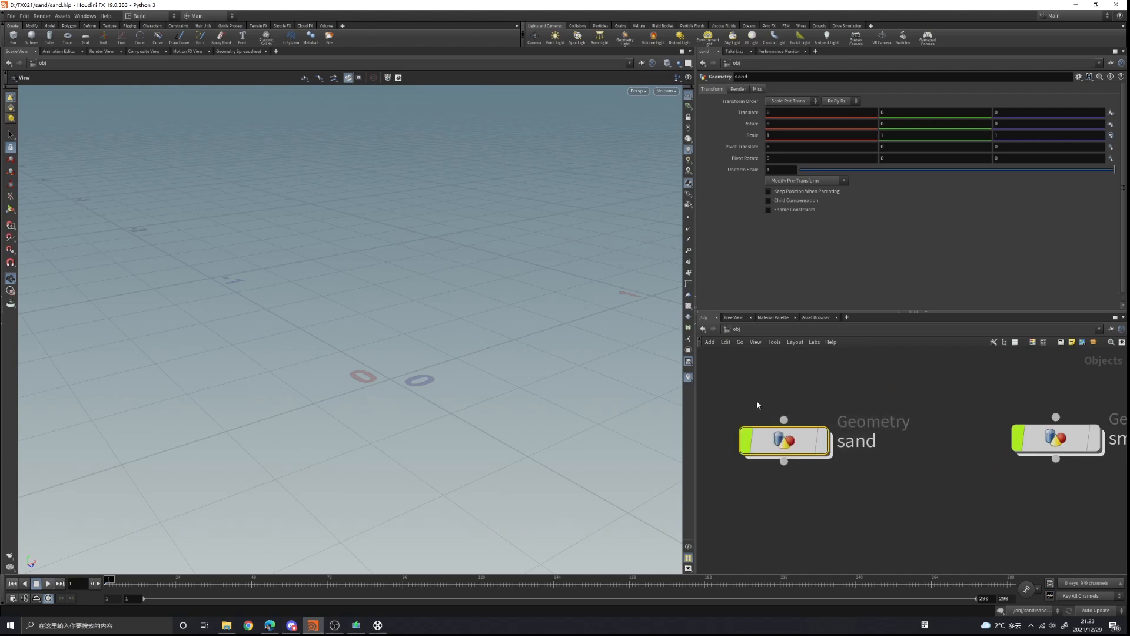
pyautogui.moveTo(792, 445)
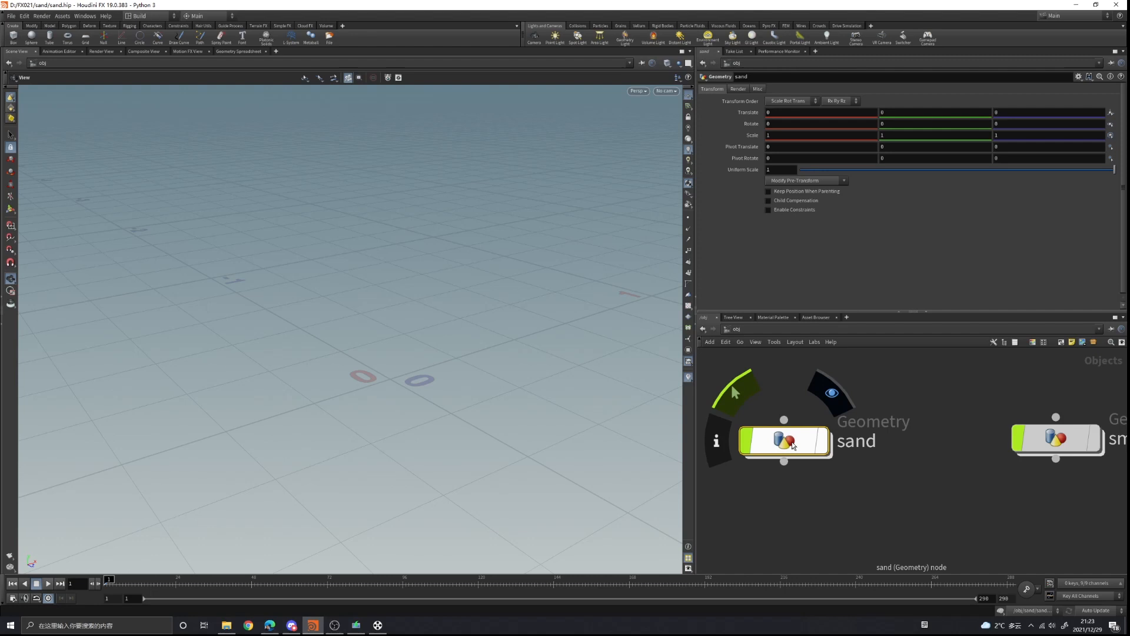
pyautogui.doubleClick(792, 441)
pyautogui.scroll(5, 942, 403)
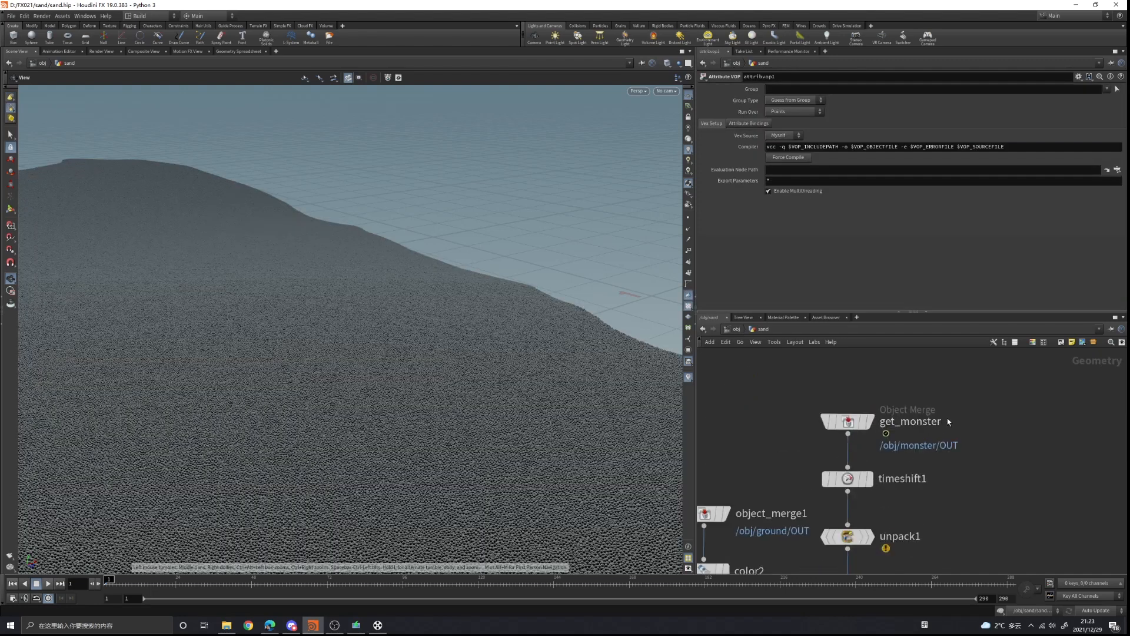
pyautogui.moveTo(924, 448); pyautogui.dragTo(976, 470, button='middle')
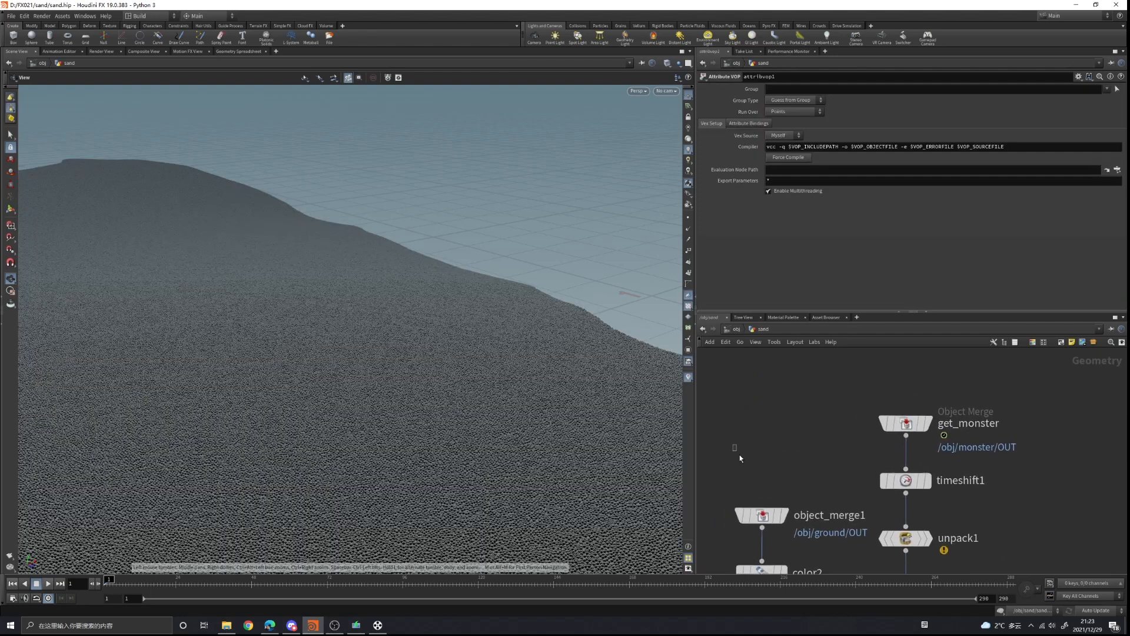
# Step: Display the merged ground geometry from object_merge1 and frame the whole terrain
pyautogui.click(786, 516)
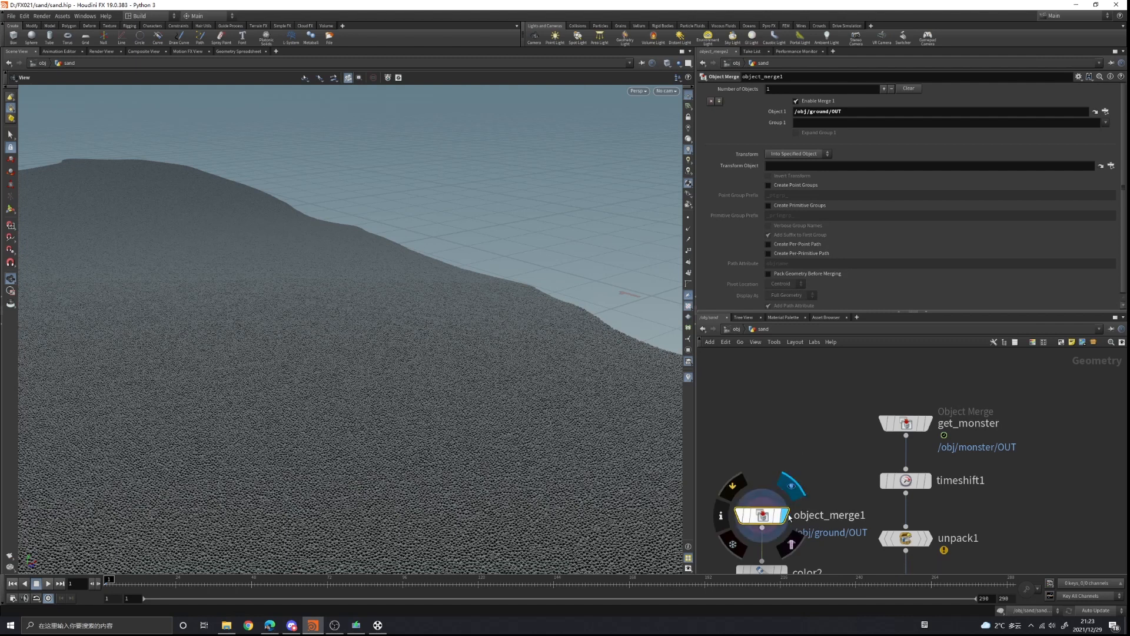
pyautogui.click(788, 516)
pyautogui.scroll(-4, 449, 355)
pyautogui.moveTo(476, 371); pyautogui.dragTo(442, 276, button='middle')
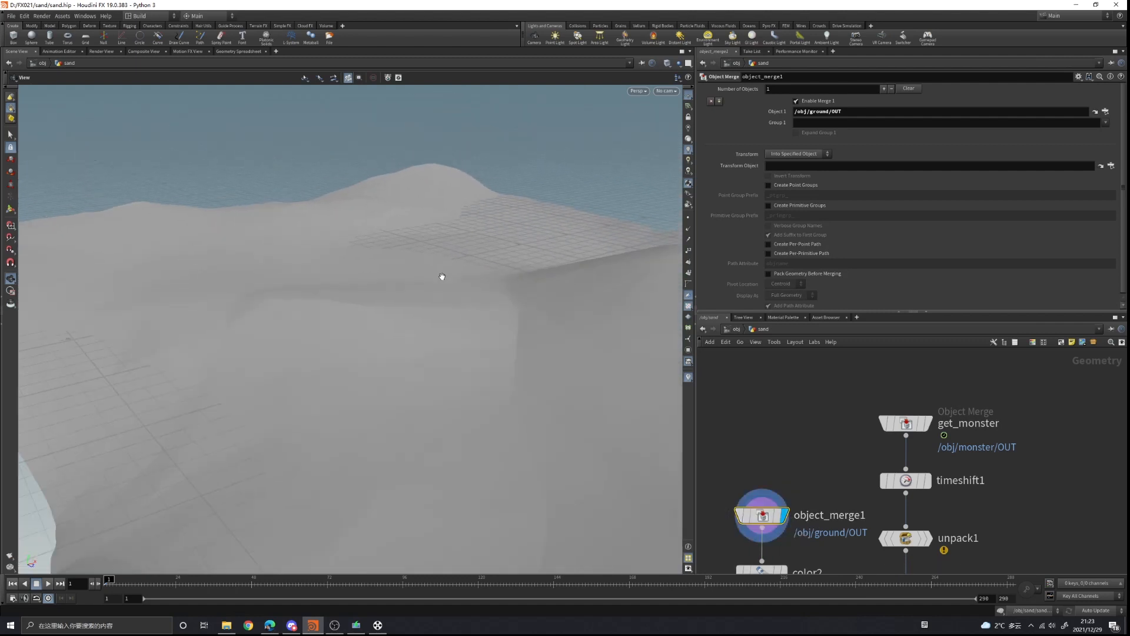
# Step: Display the get_monster node to view the imported monster and follow its branch to attribtransfer1
pyautogui.click(909, 423)
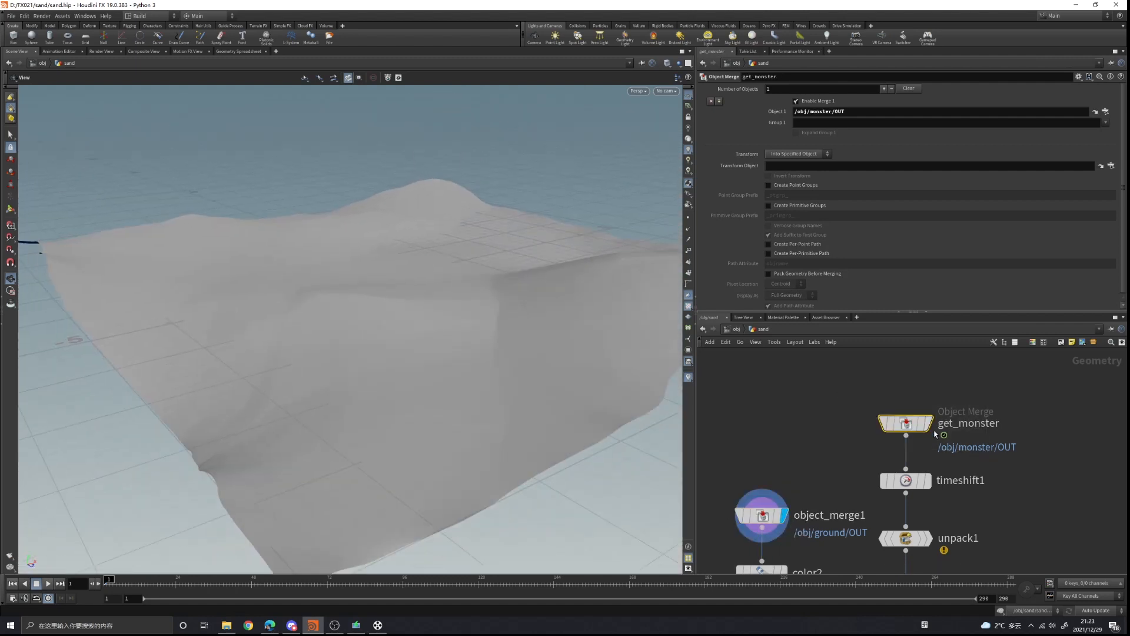
pyautogui.click(936, 401)
pyautogui.moveTo(840, 492); pyautogui.dragTo(832, 385, button='middle')
pyautogui.scroll(-2, 830, 406)
pyautogui.moveTo(833, 437); pyautogui.dragTo(835, 509, button='middle')
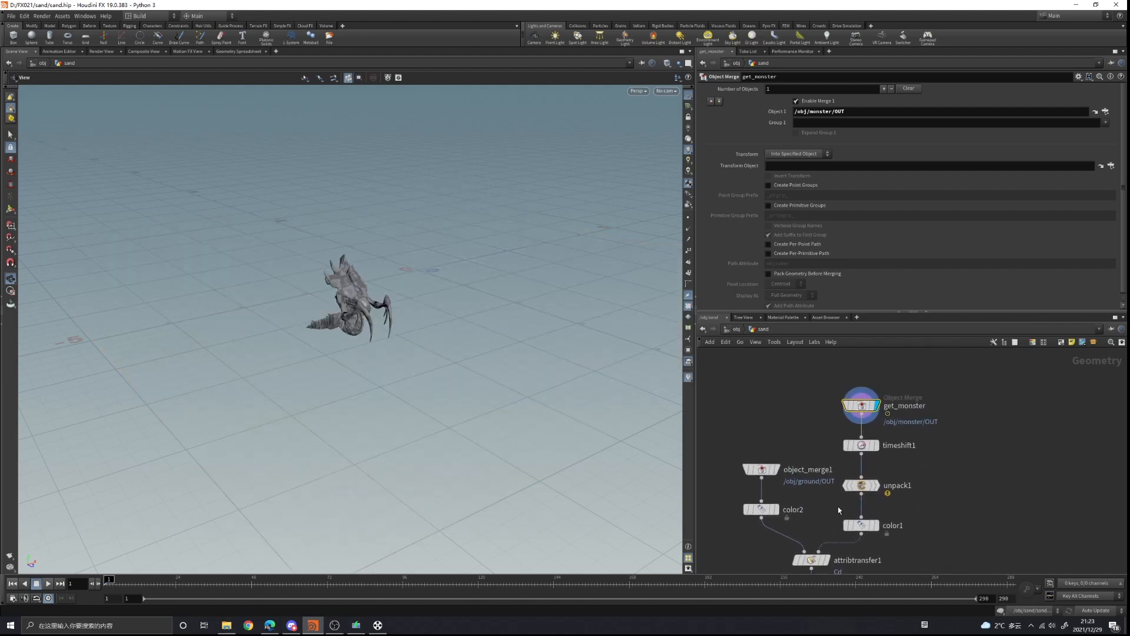
pyautogui.moveTo(954, 485); pyautogui.dragTo(951, 462, button='middle')
# Step: Display attribtransfer1 and view the color transferred from the monster onto the ground
pyautogui.click(827, 538)
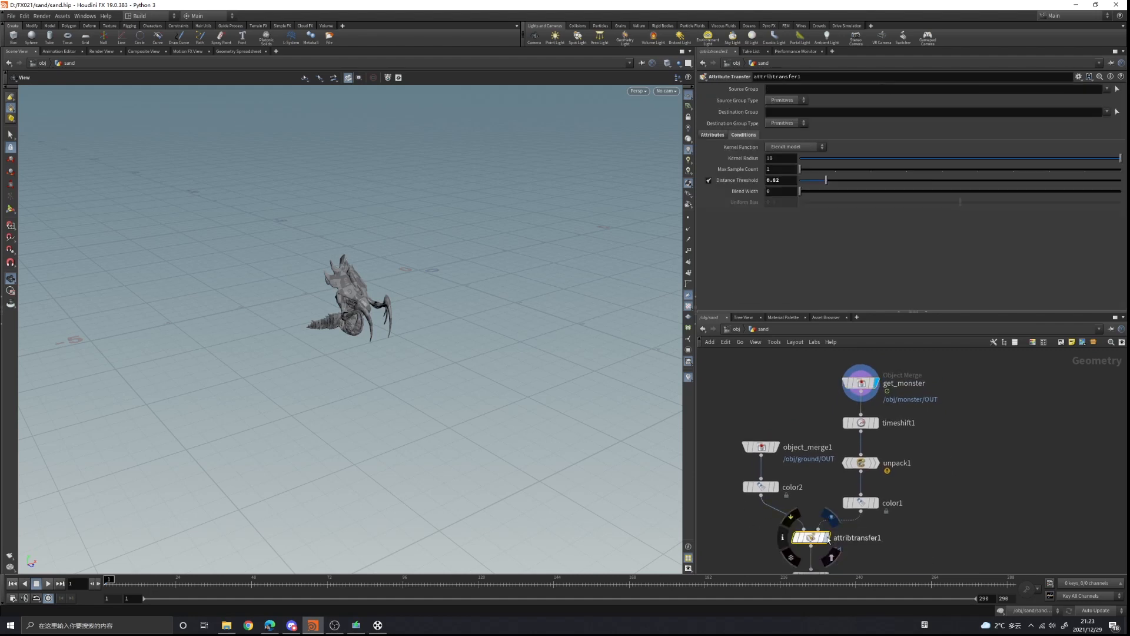
pyautogui.click(830, 516)
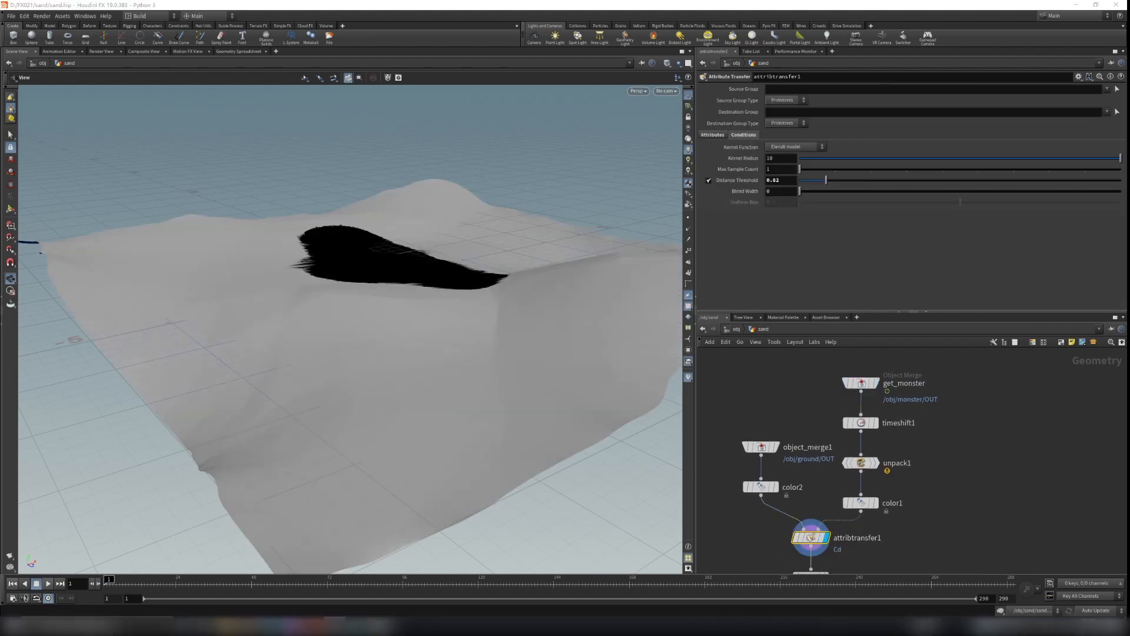
pyautogui.moveTo(436, 232); pyautogui.dragTo(426, 430)
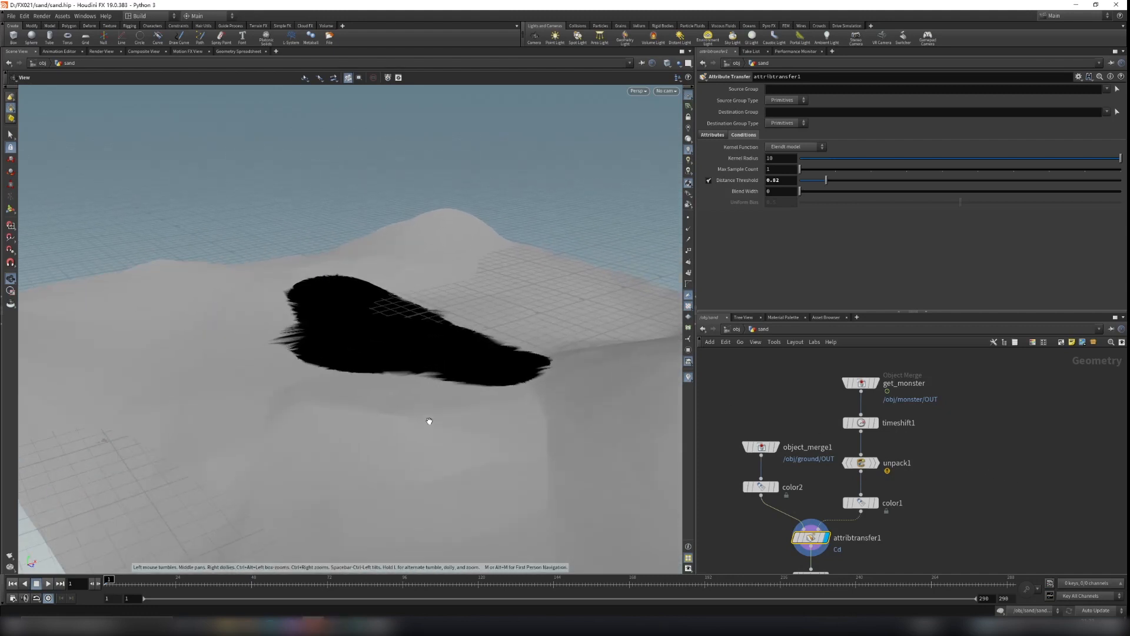
pyautogui.moveTo(416, 282); pyautogui.dragTo(406, 361)
pyautogui.moveTo(407, 362); pyautogui.dragTo(452, 298, button='right')
pyautogui.scroll(-6, 491, 415)
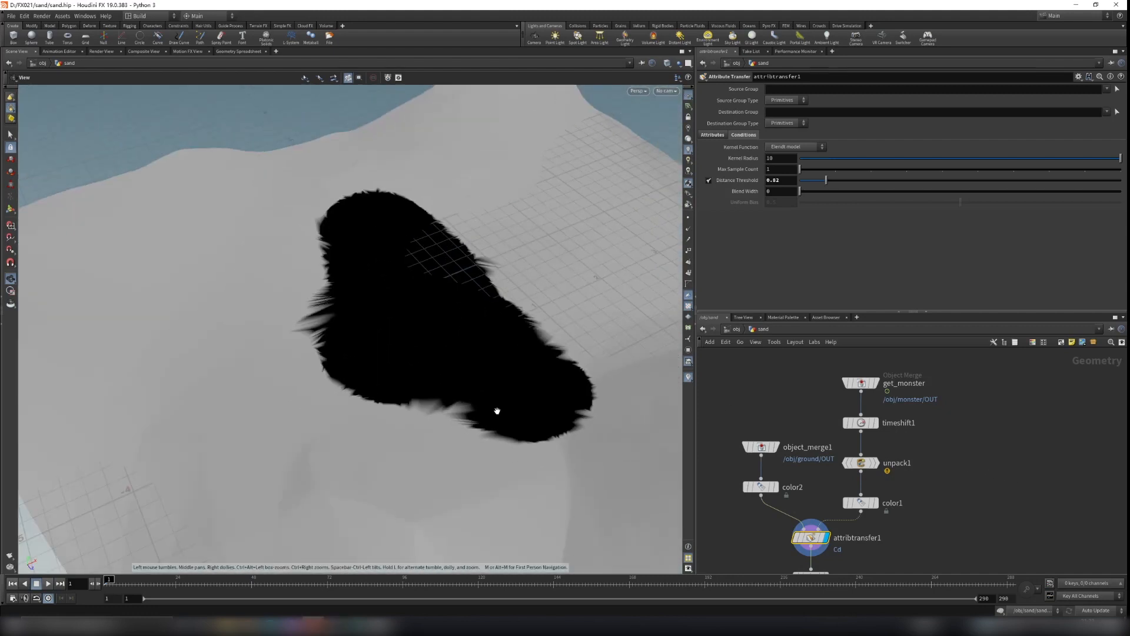
pyautogui.moveTo(530, 419); pyautogui.dragTo(524, 366)
# Step: Examine the extent and edges of the black area on the ground from several angles and distances
pyautogui.scroll(3, 491, 402)
pyautogui.moveTo(510, 431); pyautogui.dragTo(456, 385, button='middle')
pyautogui.scroll(-4, 462, 376)
pyautogui.moveTo(464, 363); pyautogui.dragTo(492, 395)
pyautogui.moveTo(493, 395); pyautogui.dragTo(261, 271, button='right')
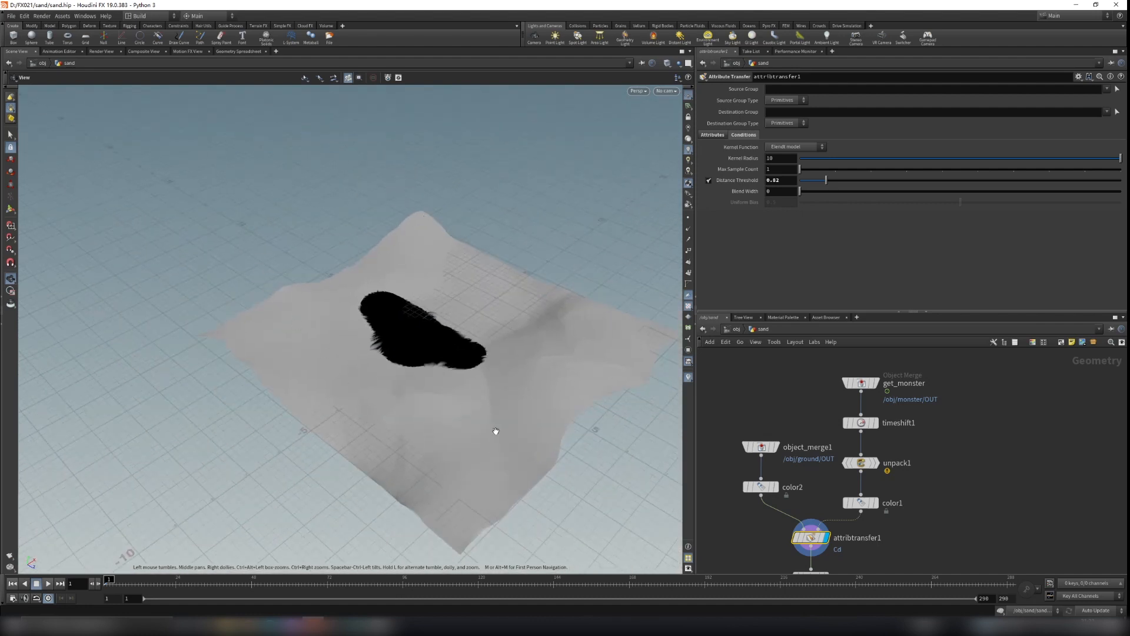
pyautogui.scroll(5, 412, 358)
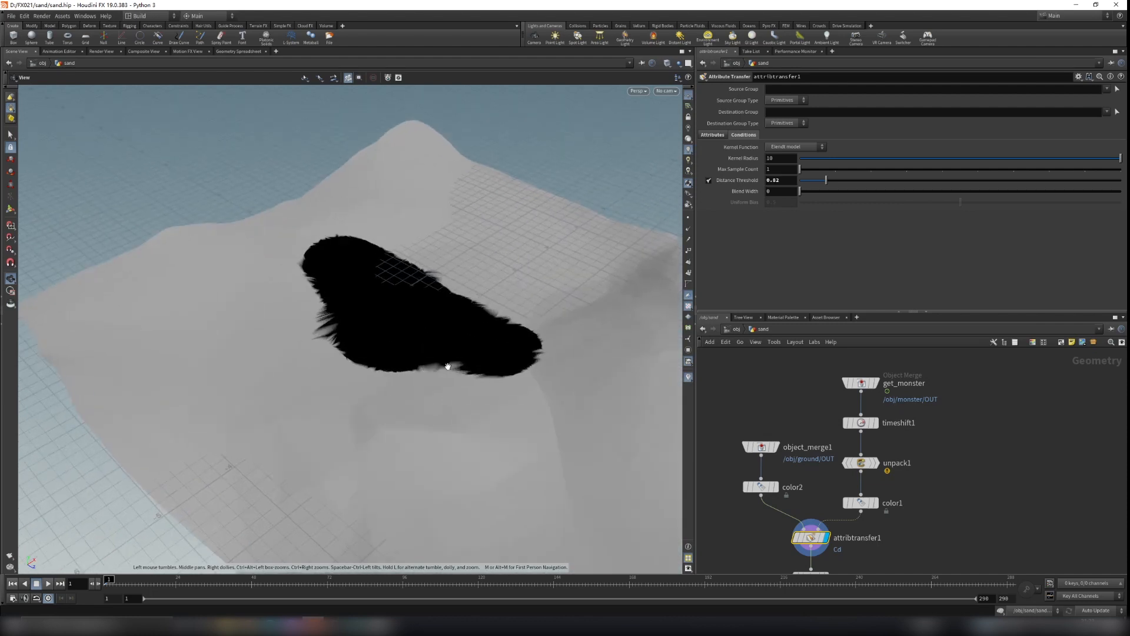
pyautogui.scroll(6, 489, 354)
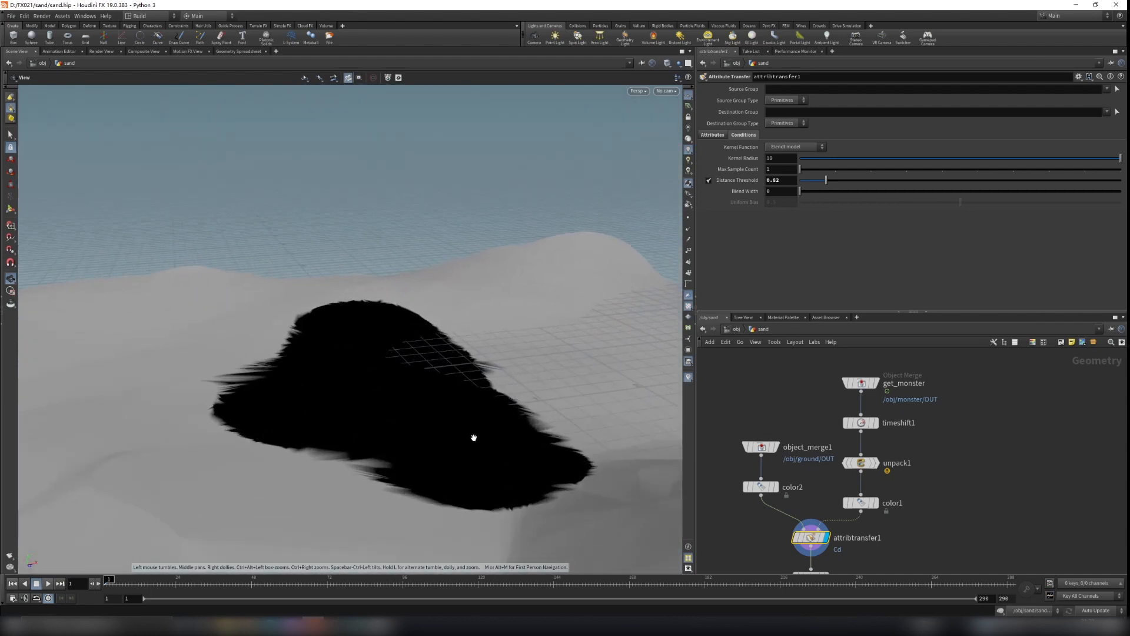
pyautogui.scroll(5, 530, 477)
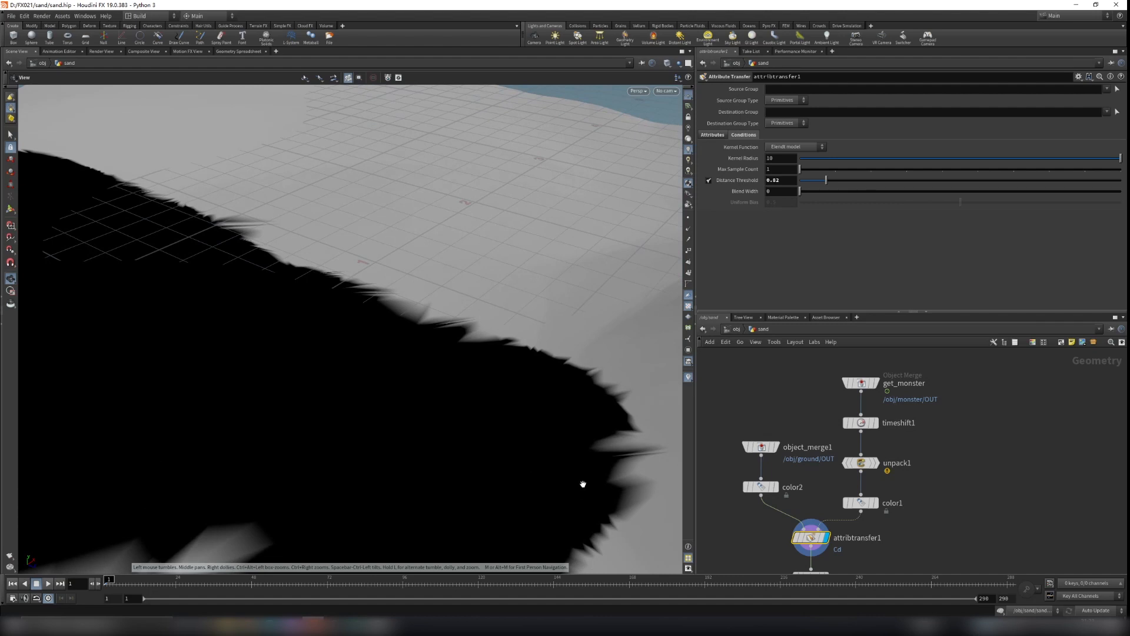
pyautogui.moveTo(602, 401); pyautogui.dragTo(301, 500, button='right')
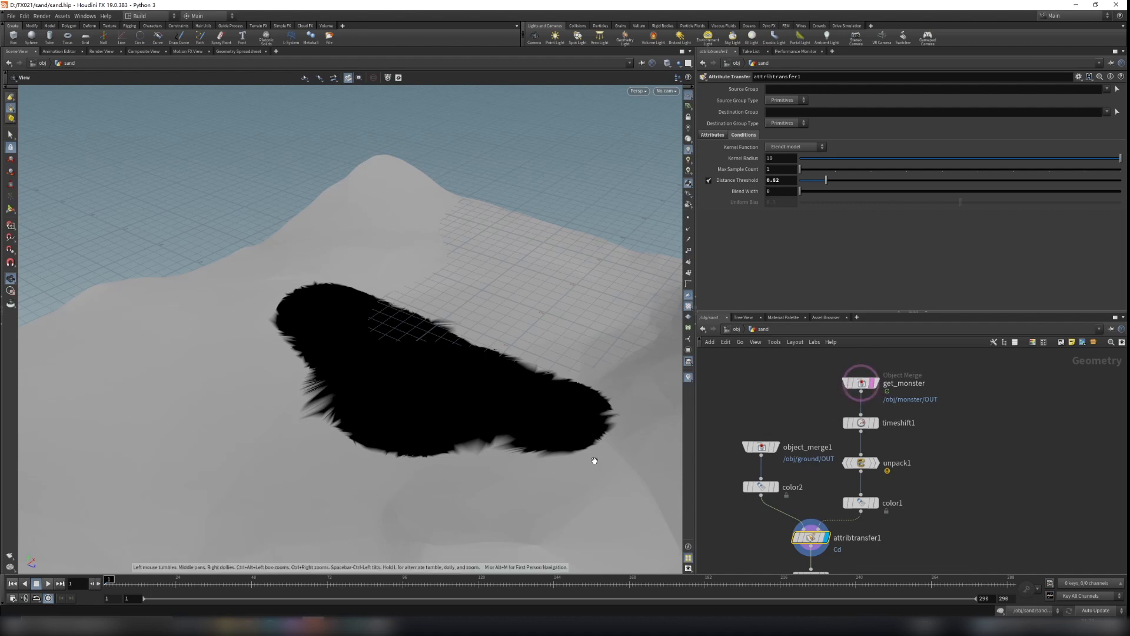
pyautogui.scroll(-3, 595, 456)
pyautogui.moveTo(497, 502); pyautogui.dragTo(401, 469)
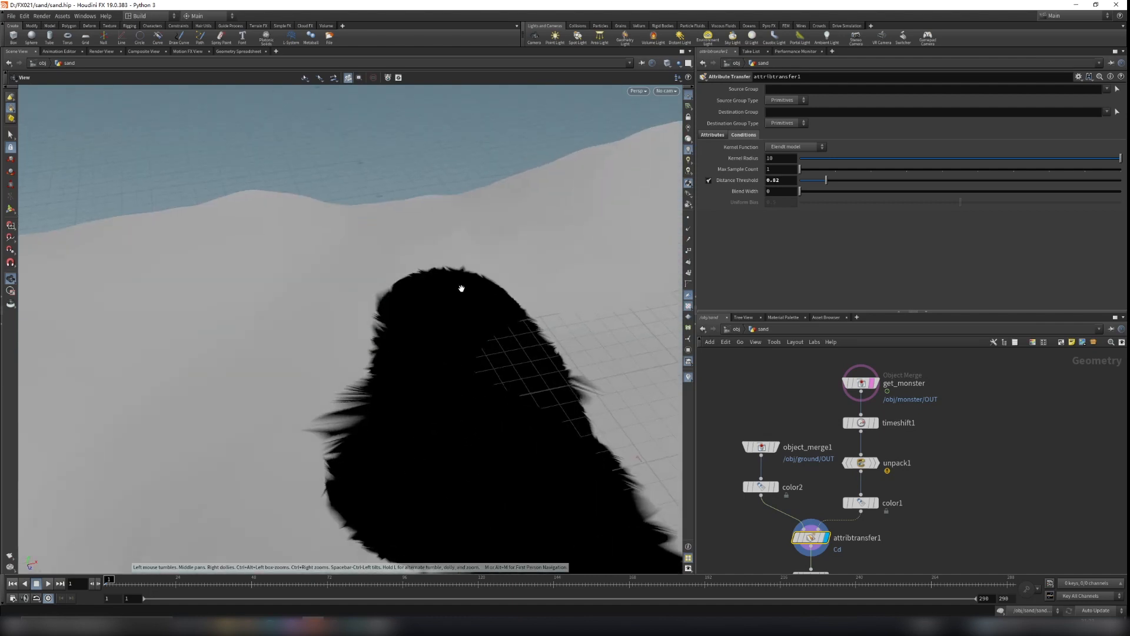
pyautogui.moveTo(389, 481); pyautogui.dragTo(368, 417, button='middle')
pyautogui.scroll(-5, 449, 359)
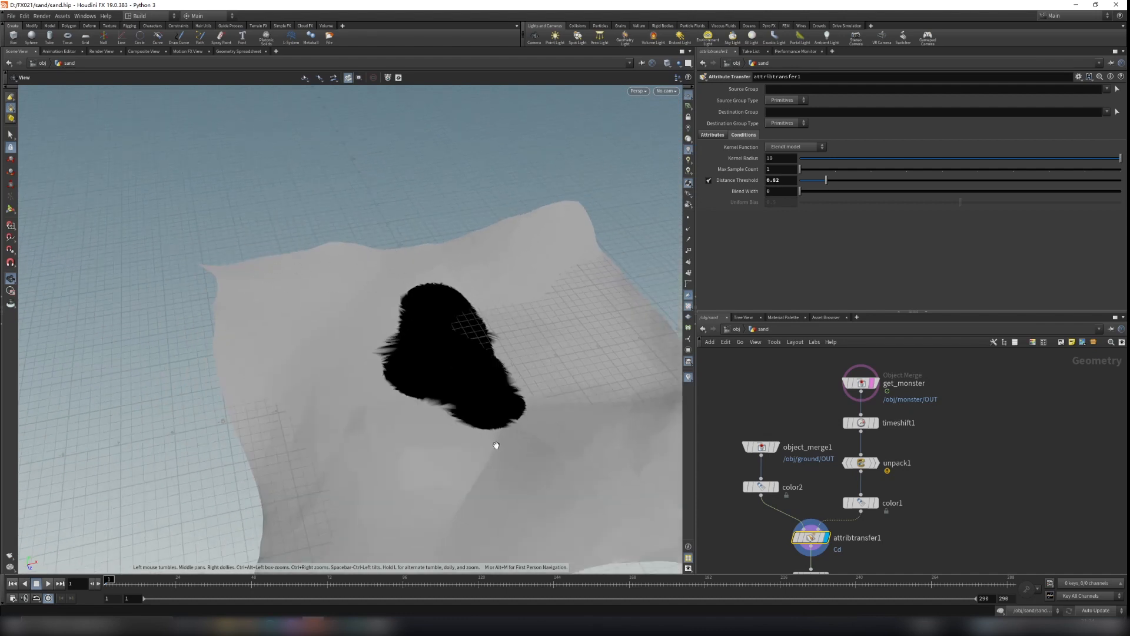
pyautogui.moveTo(652, 314); pyautogui.dragTo(451, 499)
pyautogui.scroll(3, 432, 463)
pyautogui.moveTo(451, 499); pyautogui.dragTo(418, 412, button='middle')
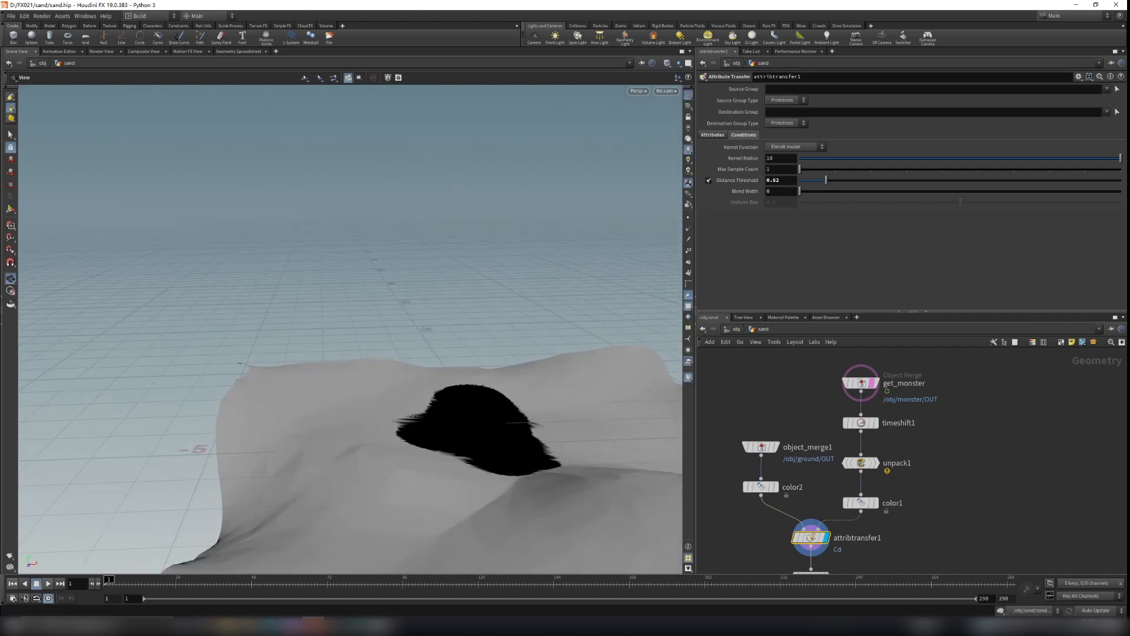
# Step: Display get_monster again and scrub the timeline to frame 157 to check the monster's animation
pyautogui.moveTo(911, 446); pyautogui.dragTo(950, 463, button='middle')
pyautogui.scroll(2, 906, 406)
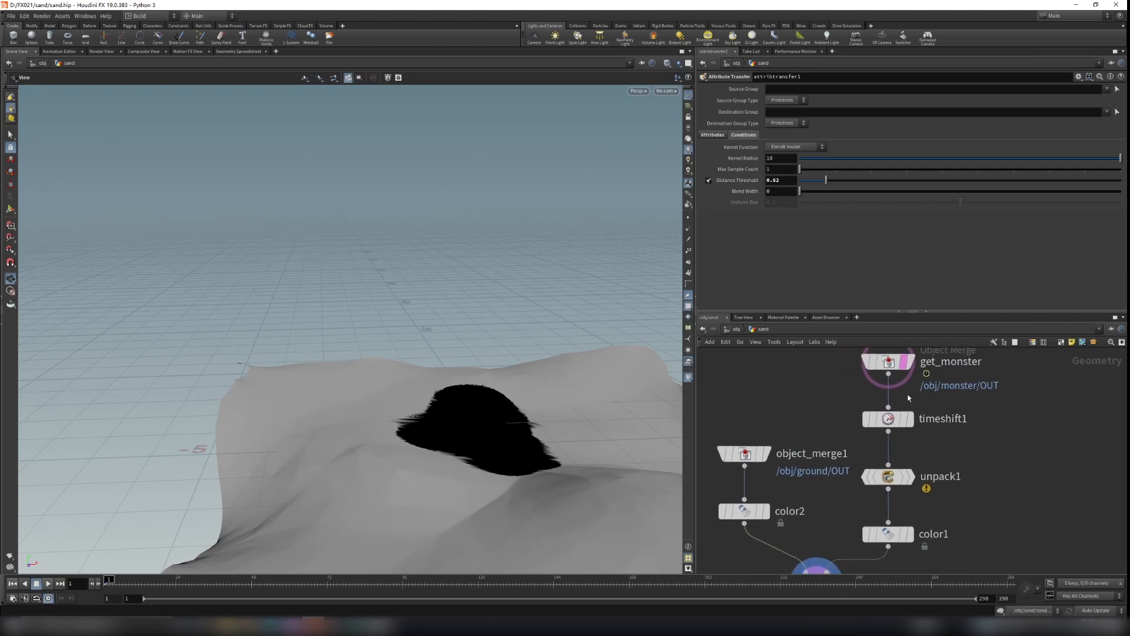
pyautogui.moveTo(905, 368); pyautogui.dragTo(911, 412, button='middle')
pyautogui.click(914, 405)
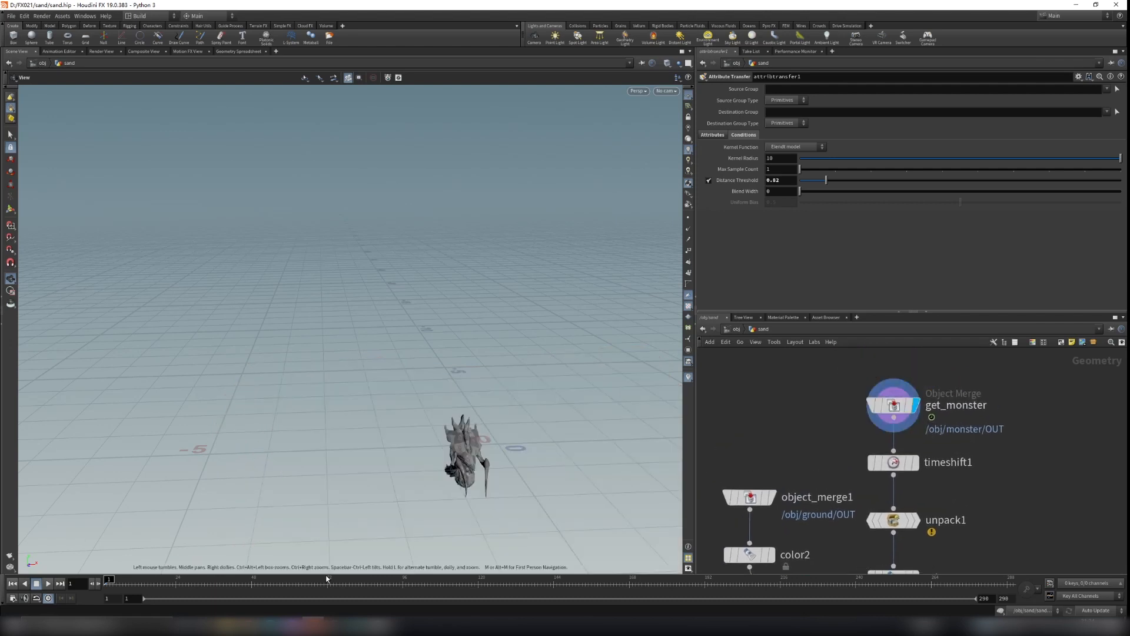
pyautogui.moveTo(166, 580); pyautogui.dragTo(594, 581)
pyautogui.scroll(3, 485, 427)
pyautogui.moveTo(485, 428); pyautogui.dragTo(545, 422)
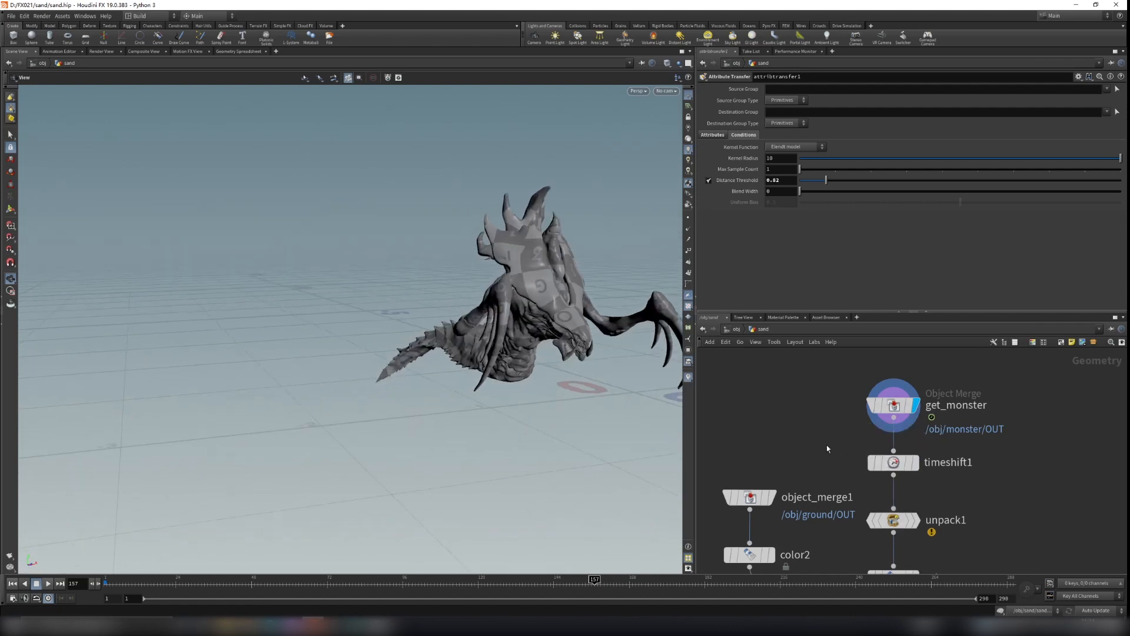
# Step: Display timeshift1 and view its monster pose with the timeline at frame 290
pyautogui.click(917, 463)
pyautogui.click(893, 462)
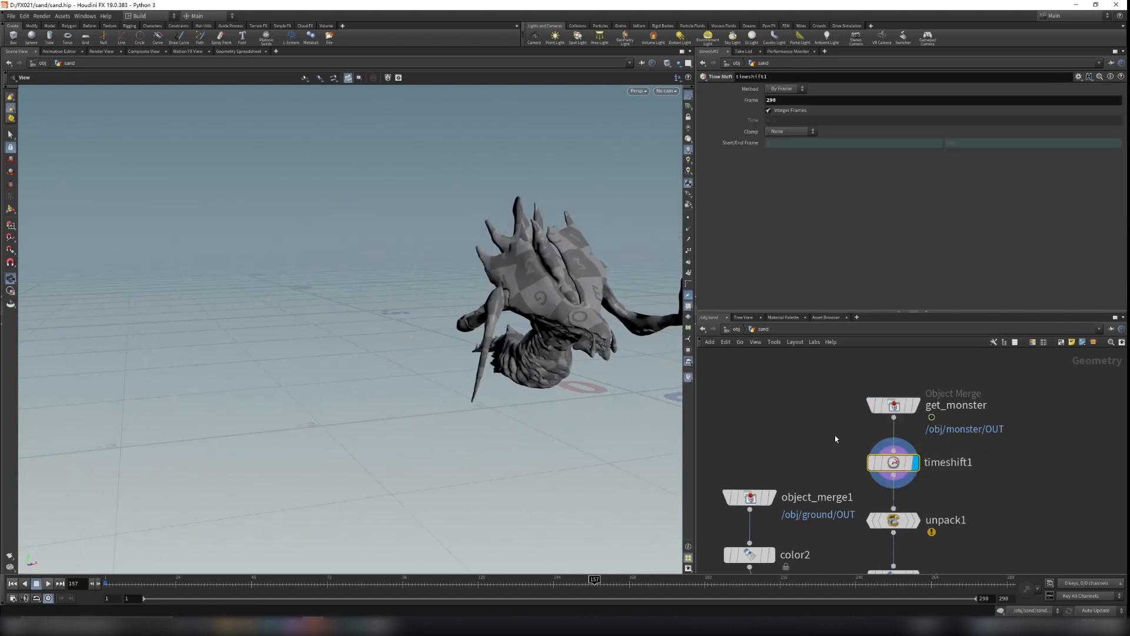
pyautogui.moveTo(674, 458); pyautogui.dragTo(634, 442, button='middle')
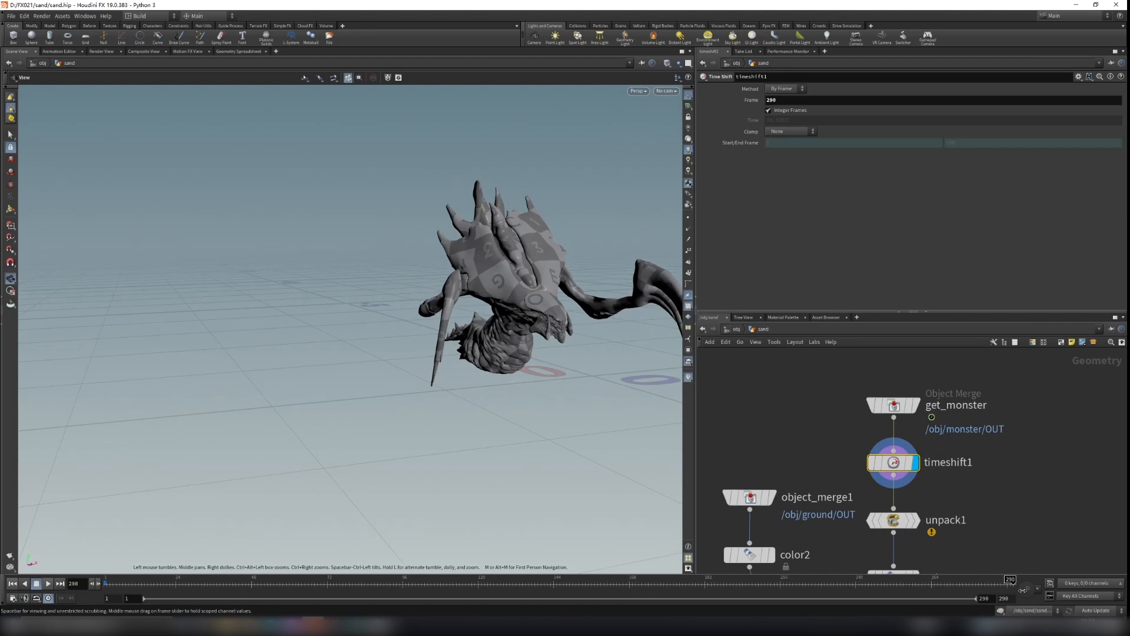
pyautogui.moveTo(488, 318); pyautogui.dragTo(553, 354)
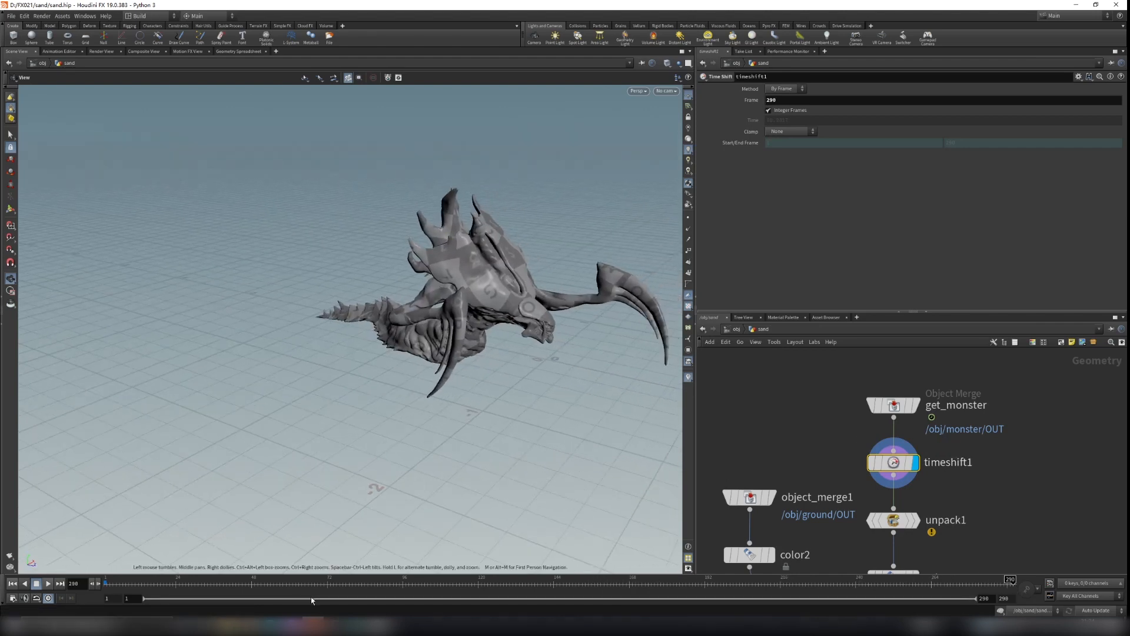
# Step: Check timeshift1's Frame setting and scrub the timeline back to frame 1 while watching the monster's pose
pyautogui.doubleClick(776, 100)
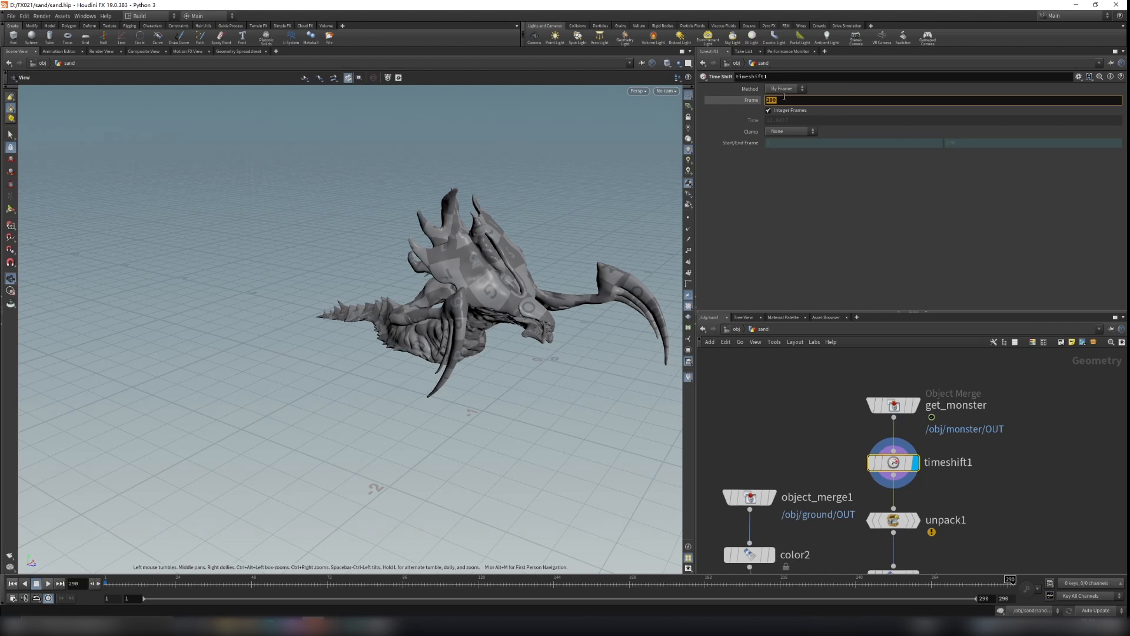
pyautogui.click(764, 424)
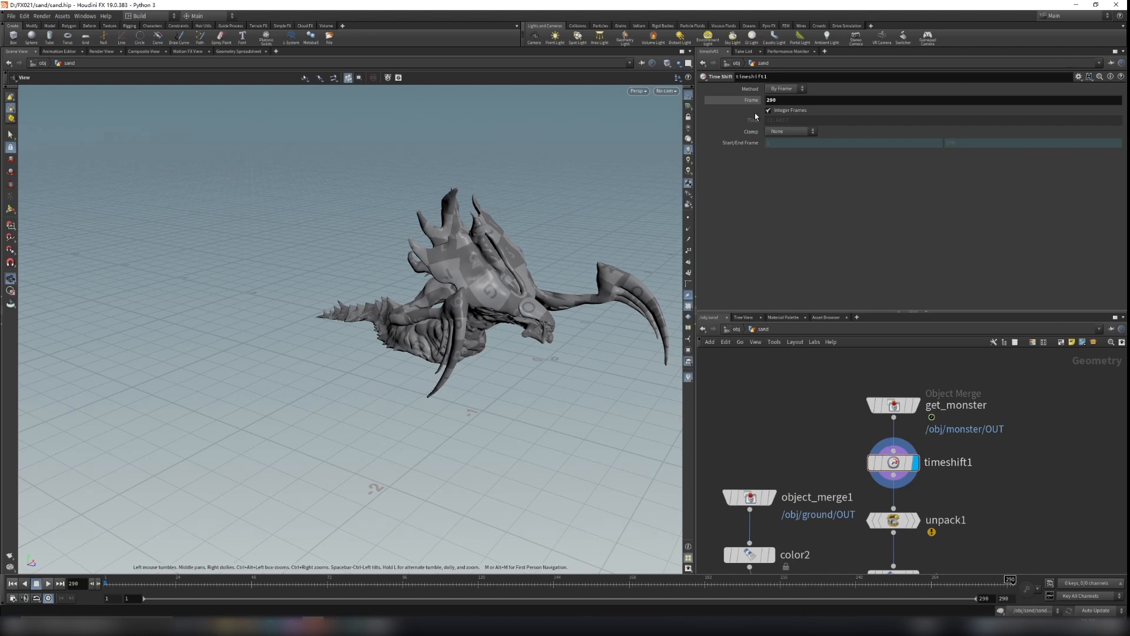
pyautogui.moveTo(967, 489); pyautogui.dragTo(932, 453, button='middle')
pyautogui.click(616, 583)
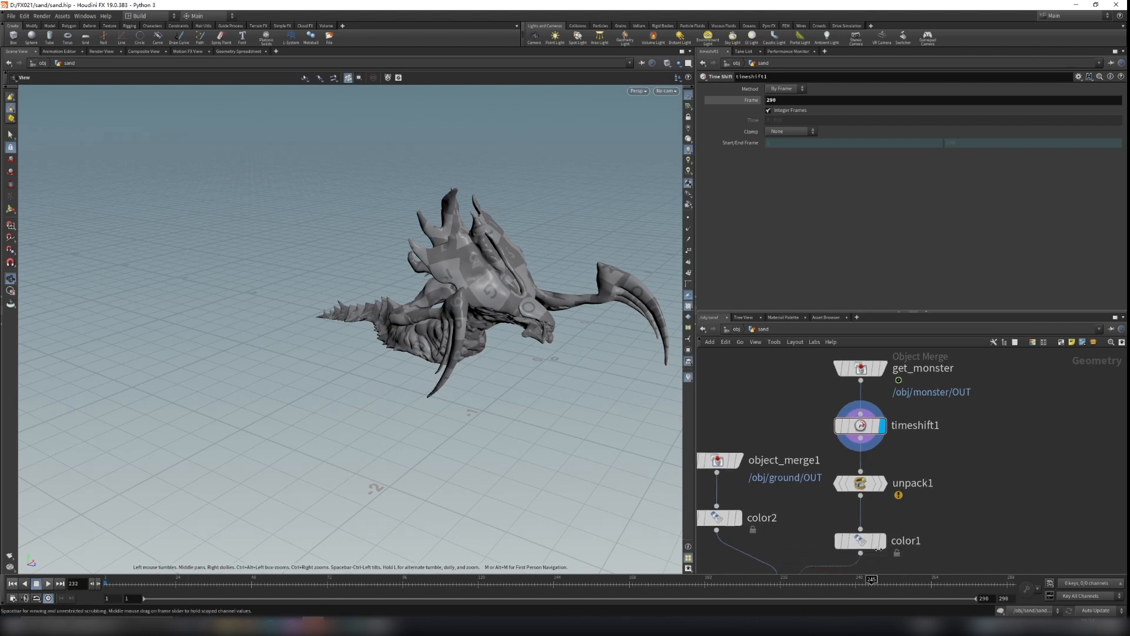
pyautogui.moveTo(948, 513); pyautogui.dragTo(951, 505, button='middle')
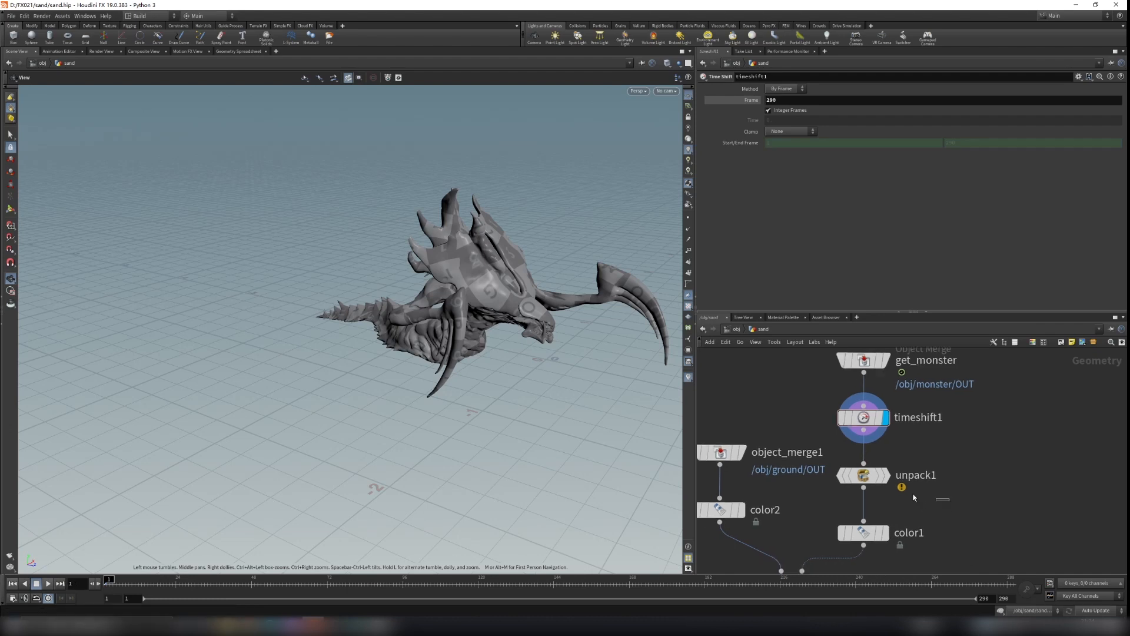
# Step: View the unpack1 node's output up close and delete the node between timeshift1 and color1
pyautogui.click(871, 475)
pyautogui.moveTo(500, 306); pyautogui.dragTo(542, 271)
pyautogui.scroll(5, 542, 271)
pyautogui.click(886, 476)
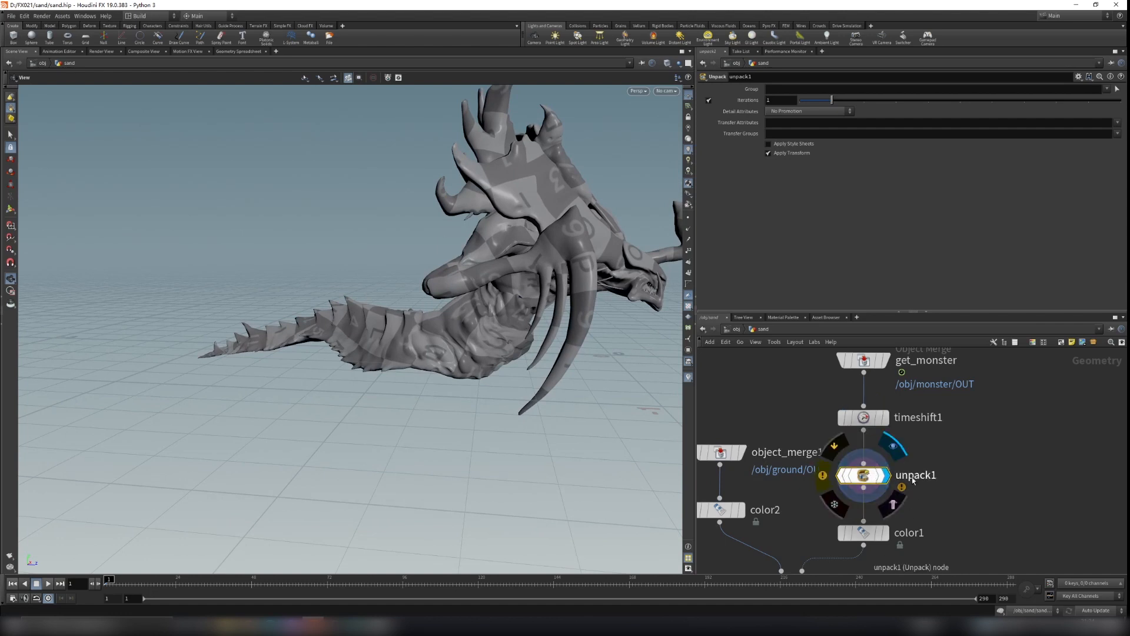
pyautogui.press('Delete')
# Step: Display color1 in the network to view the color it applies to the monster
pyautogui.moveTo(863, 498); pyautogui.dragTo(893, 530)
pyautogui.click(880, 498)
pyautogui.moveTo(972, 536); pyautogui.dragTo(836, 475)
pyautogui.moveTo(808, 475); pyautogui.dragTo(856, 492, button='middle')
pyautogui.moveTo(712, 379); pyautogui.dragTo(797, 435)
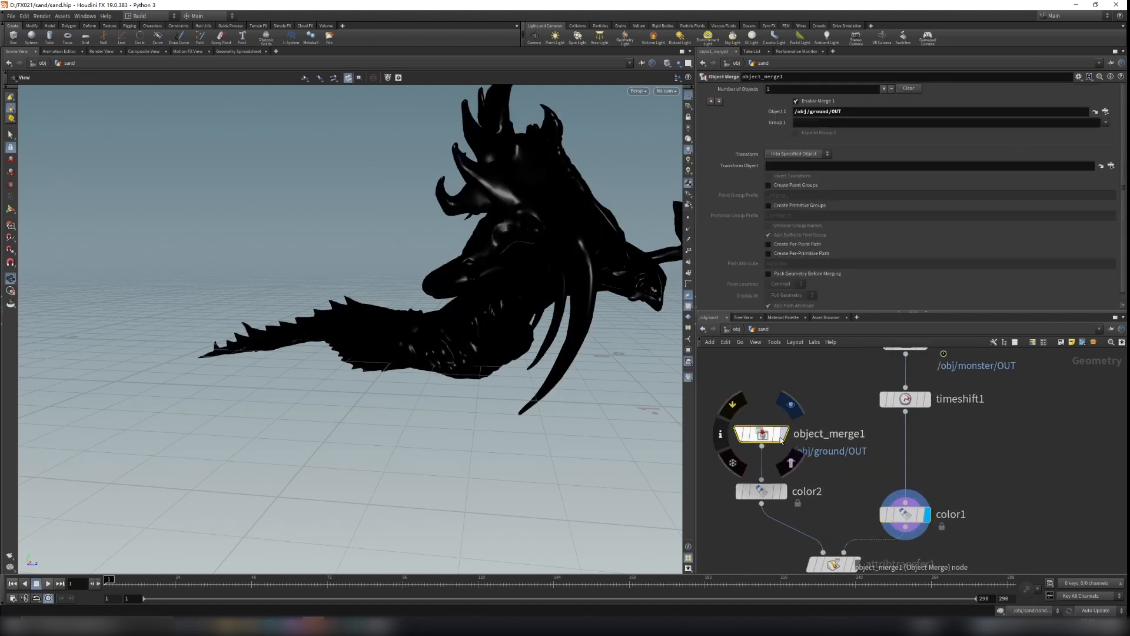
# Step: Display the imported ground from object_merge1, followed by color2, to view the ground's base color
pyautogui.click(782, 434)
pyautogui.moveTo(784, 498); pyautogui.dragTo(786, 452, button='middle')
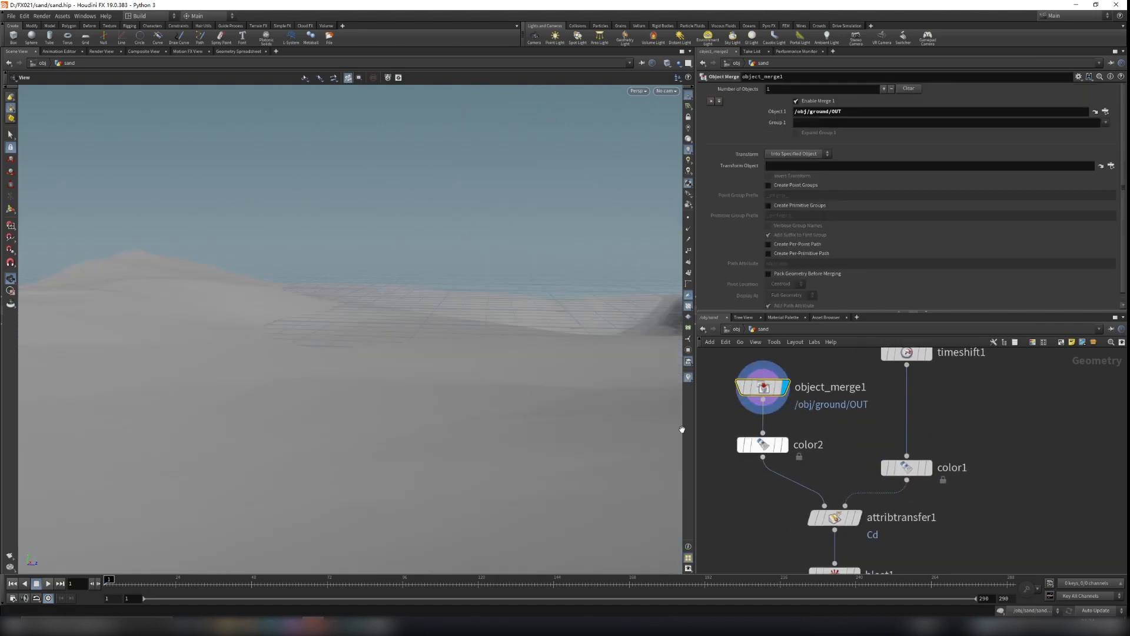
pyautogui.click(786, 445)
pyautogui.moveTo(784, 480); pyautogui.dragTo(722, 430)
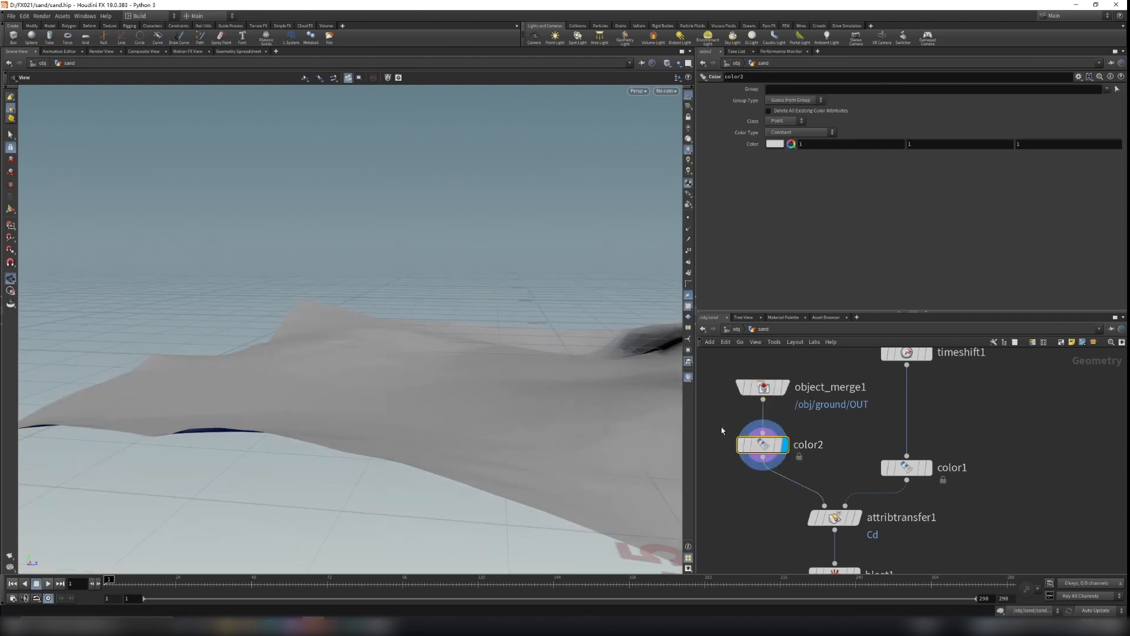
# Step: Select color1 again and display its result to compare its color setting with color2
pyautogui.moveTo(1015, 477); pyautogui.dragTo(881, 433)
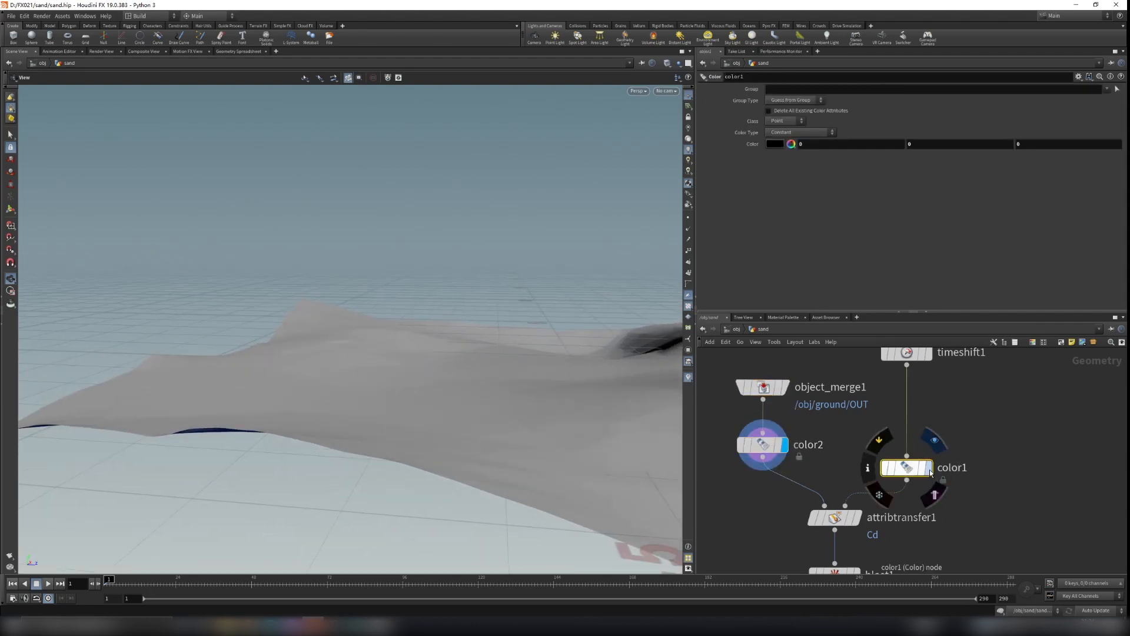
pyautogui.click(928, 468)
pyautogui.moveTo(958, 486); pyautogui.dragTo(959, 425, button='middle')
# Step: Display attribtransfer1 and review its transferred attributes and its conditions, including the distance threshold, against the ground mark
pyautogui.click(839, 457)
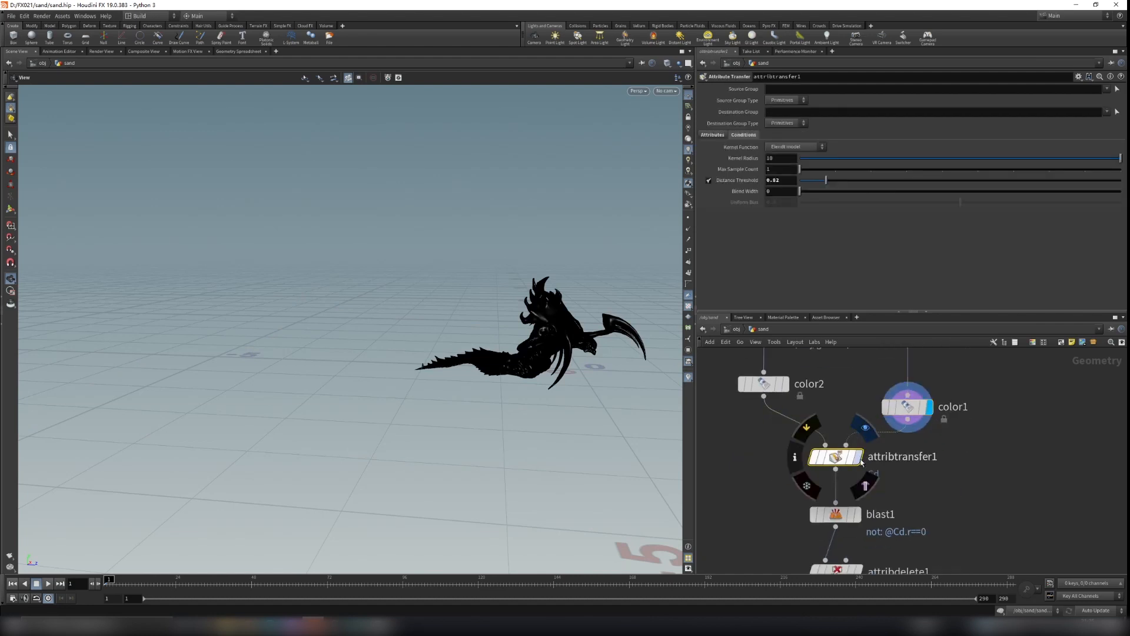
pyautogui.click(860, 461)
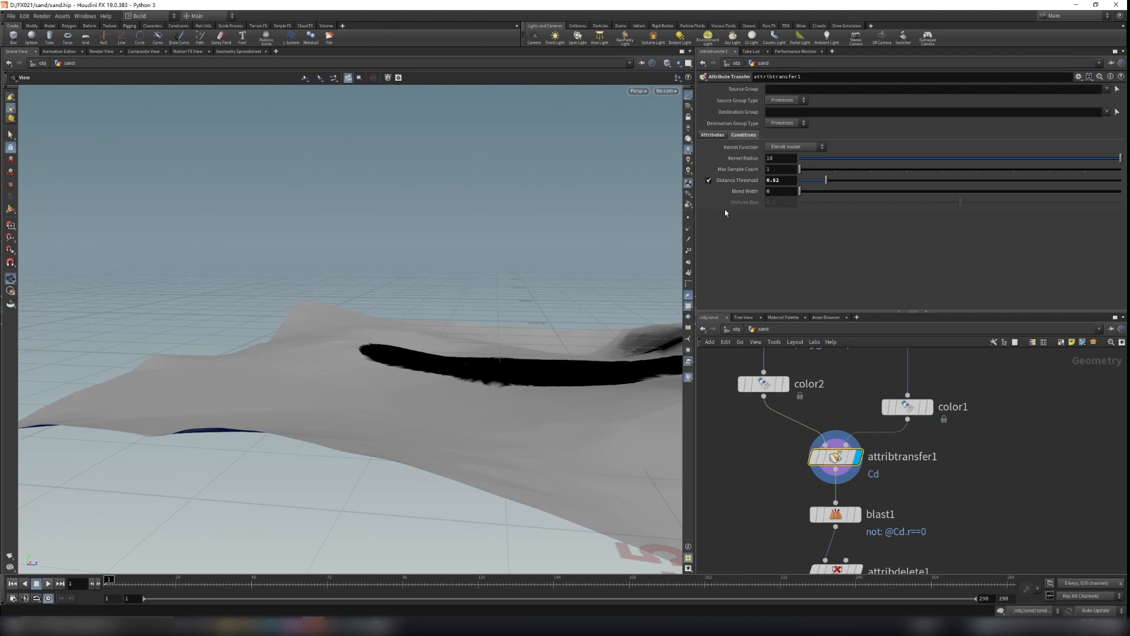
pyautogui.click(713, 135)
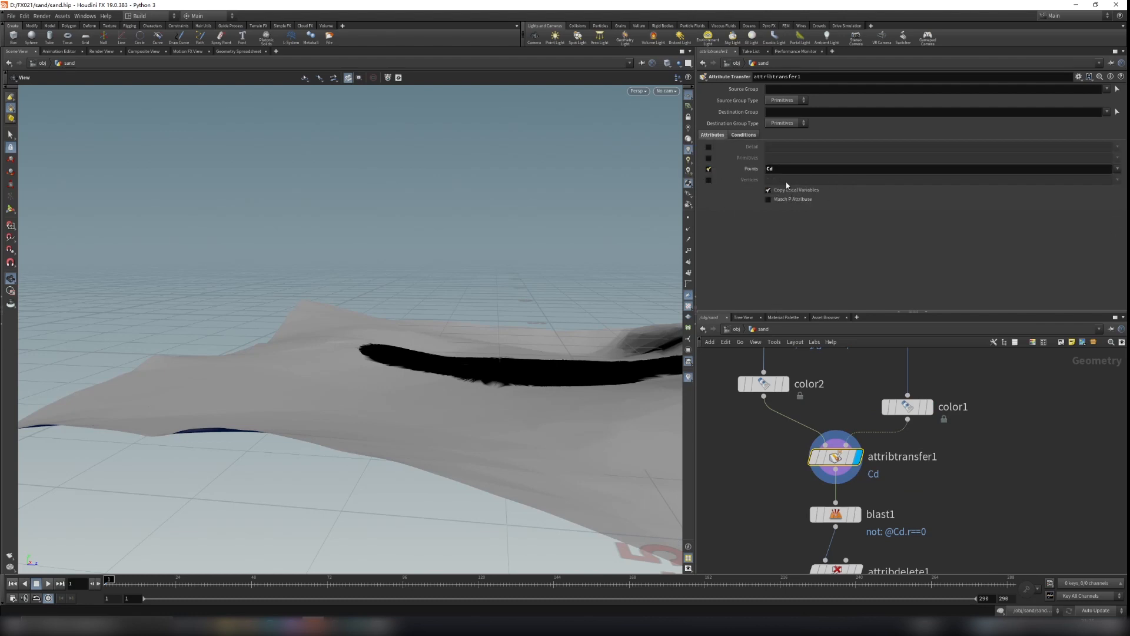
pyautogui.click(742, 135)
pyautogui.scroll(6, 487, 292)
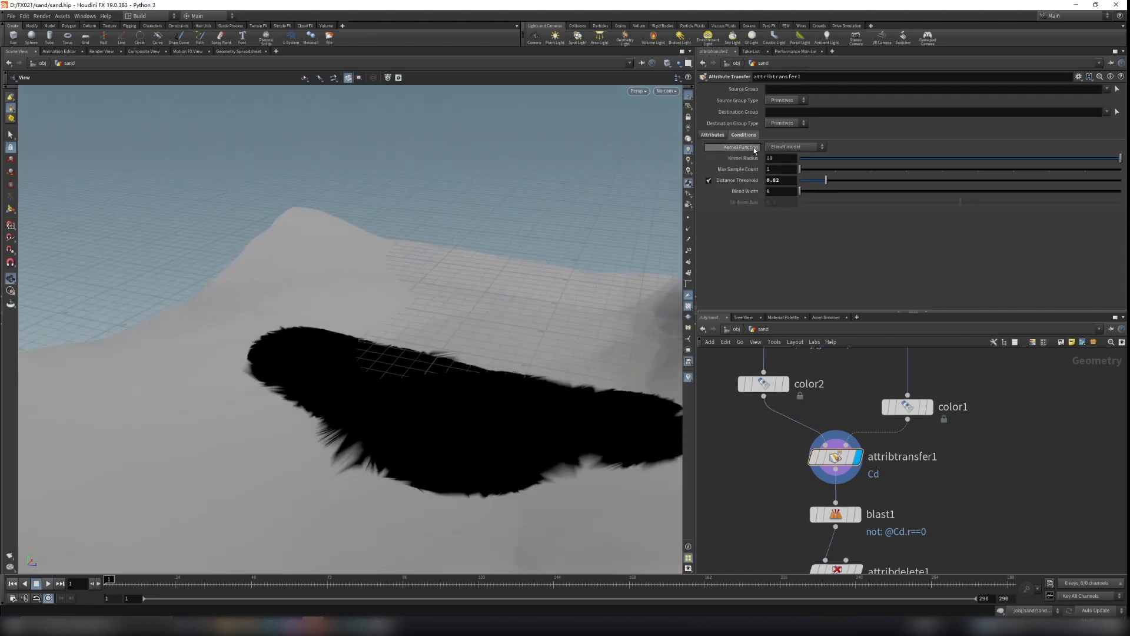
pyautogui.moveTo(496, 334); pyautogui.dragTo(447, 295, button='middle')
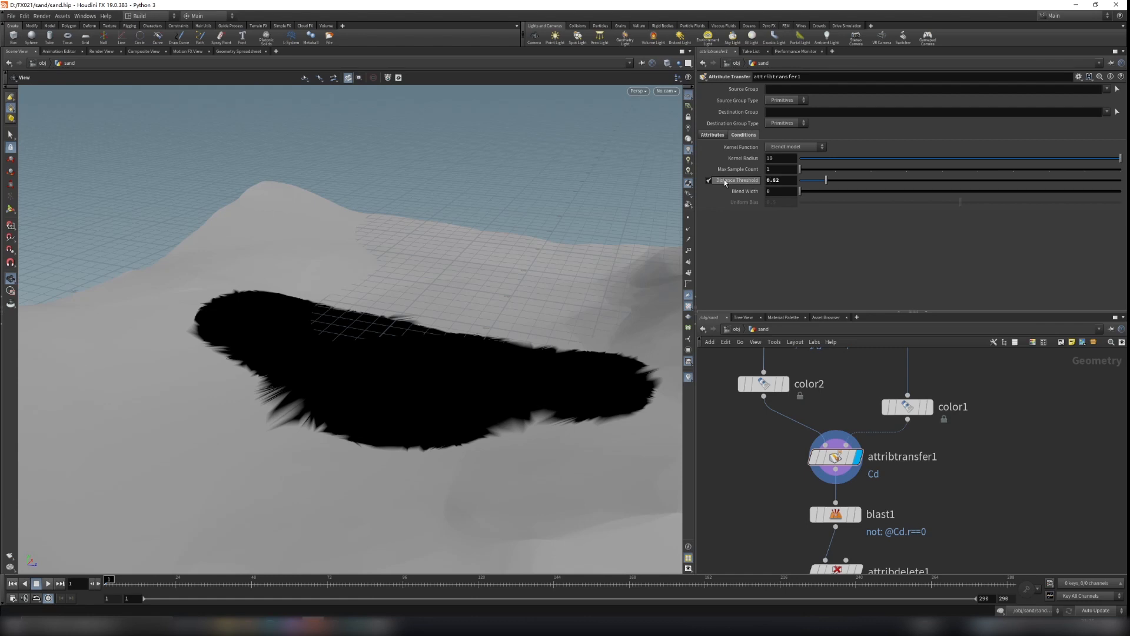
# Step: Try attribtransfer1's Distance Threshold at 4.18 and return it to 0.82
pyautogui.moveTo(826, 181); pyautogui.dragTo(934, 182)
pyautogui.moveTo(497, 330); pyautogui.dragTo(529, 396)
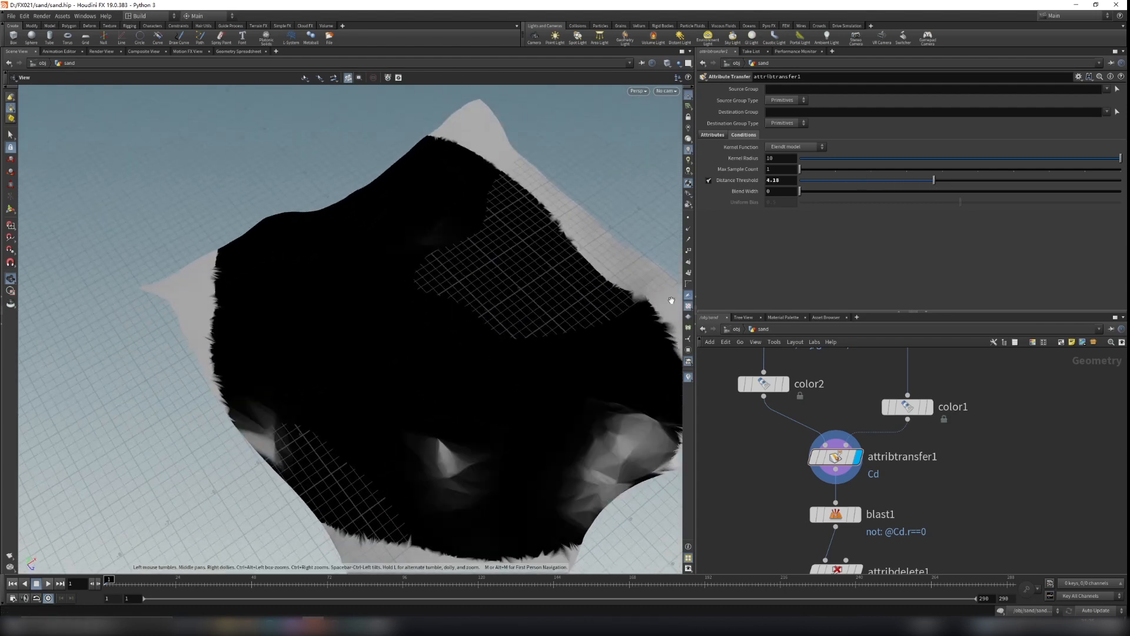
pyautogui.moveTo(932, 181); pyautogui.dragTo(826, 182)
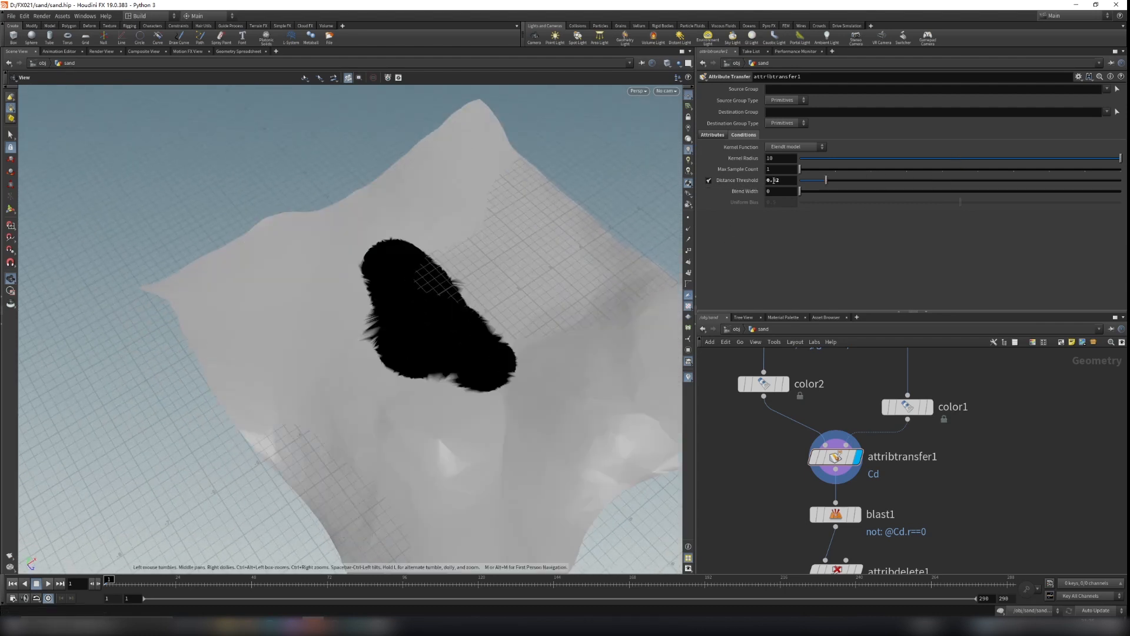
# Step: Inspect the edges of the black ground mark, and display blast1 to view the isolated patch
pyautogui.moveTo(472, 368); pyautogui.dragTo(465, 447)
pyautogui.moveTo(939, 529); pyautogui.dragTo(946, 487, button='middle')
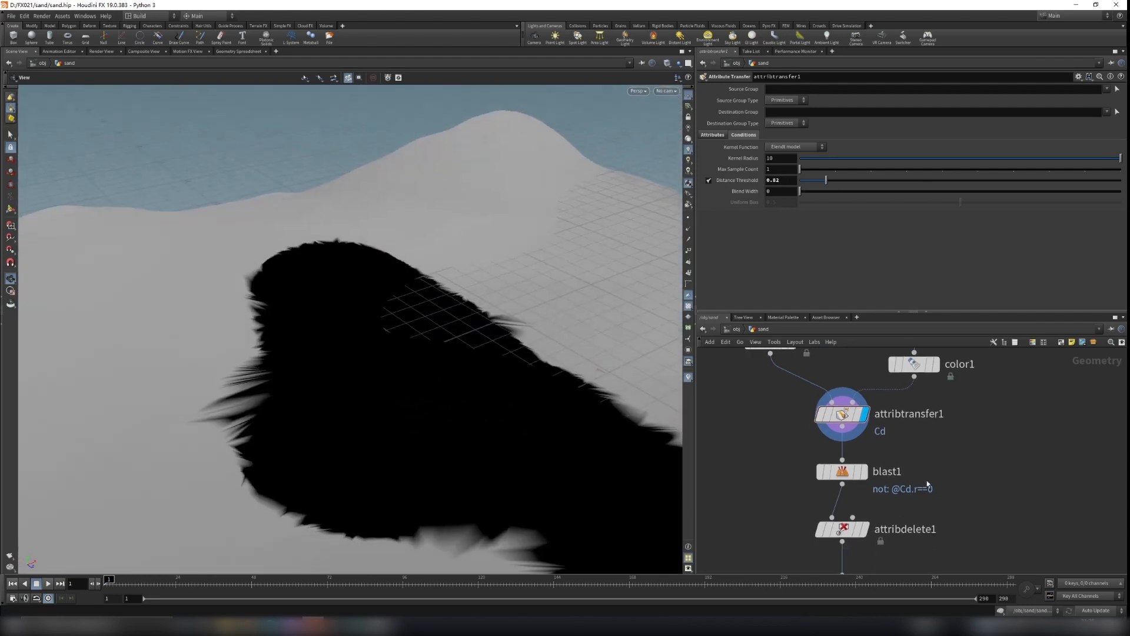
pyautogui.moveTo(598, 376); pyautogui.dragTo(327, 222)
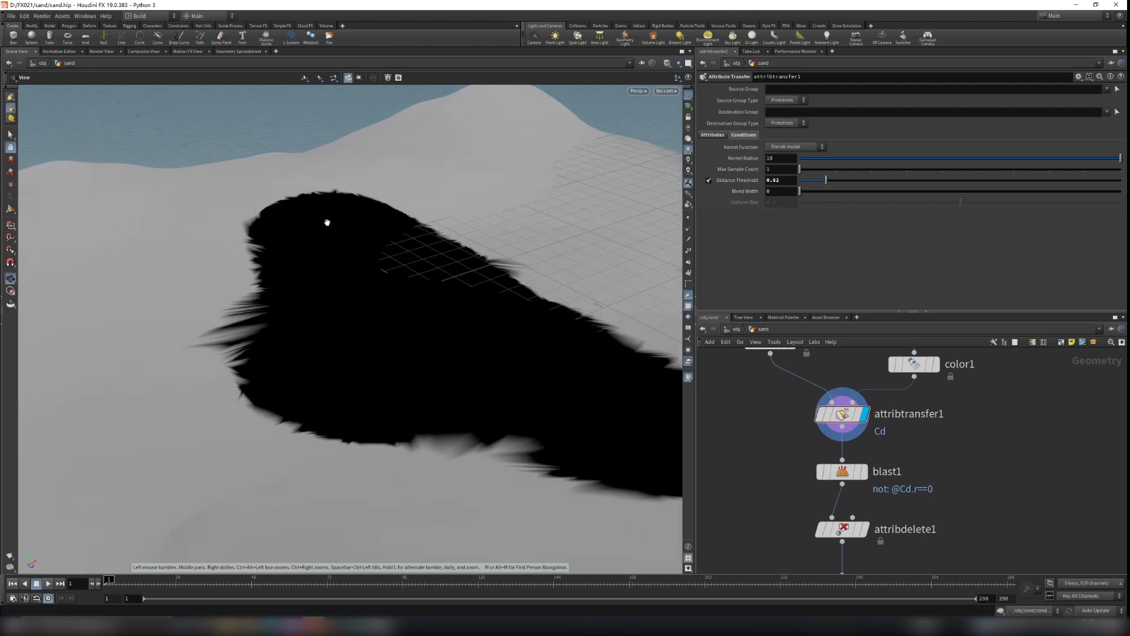
pyautogui.moveTo(574, 410); pyautogui.dragTo(583, 393)
pyautogui.click(856, 472)
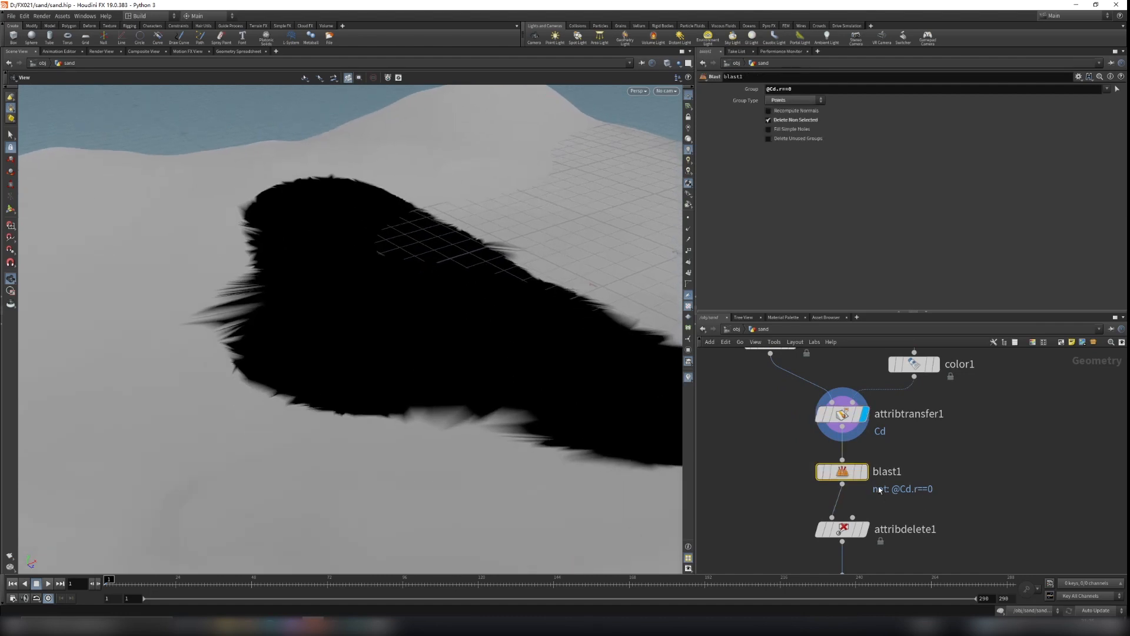
pyautogui.click(864, 472)
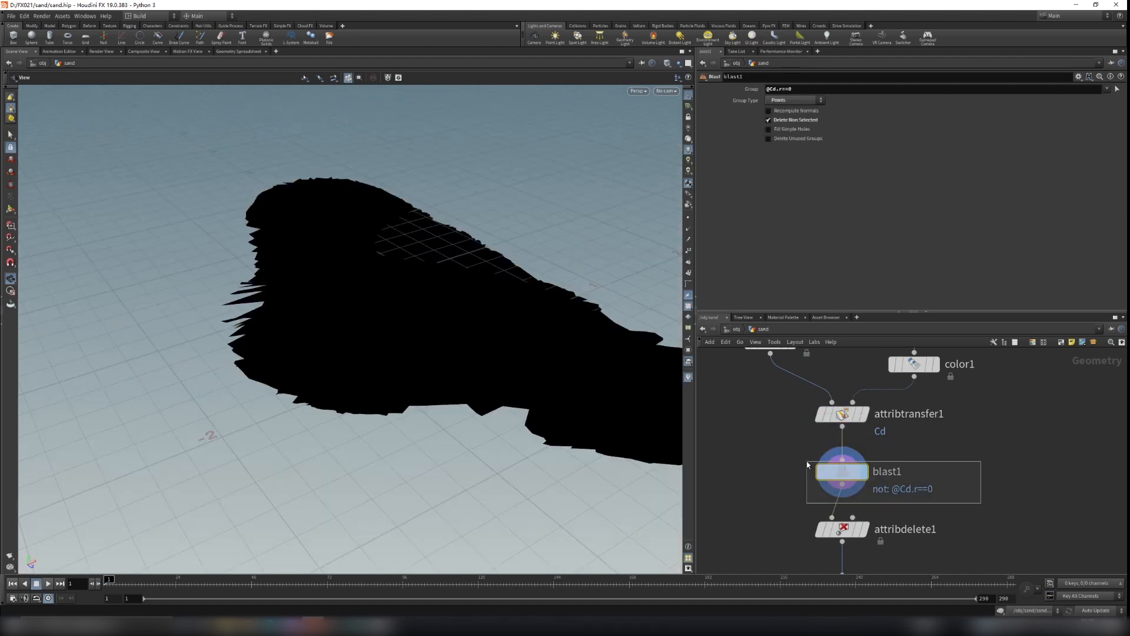
pyautogui.moveTo(418, 351); pyautogui.dragTo(653, 428)
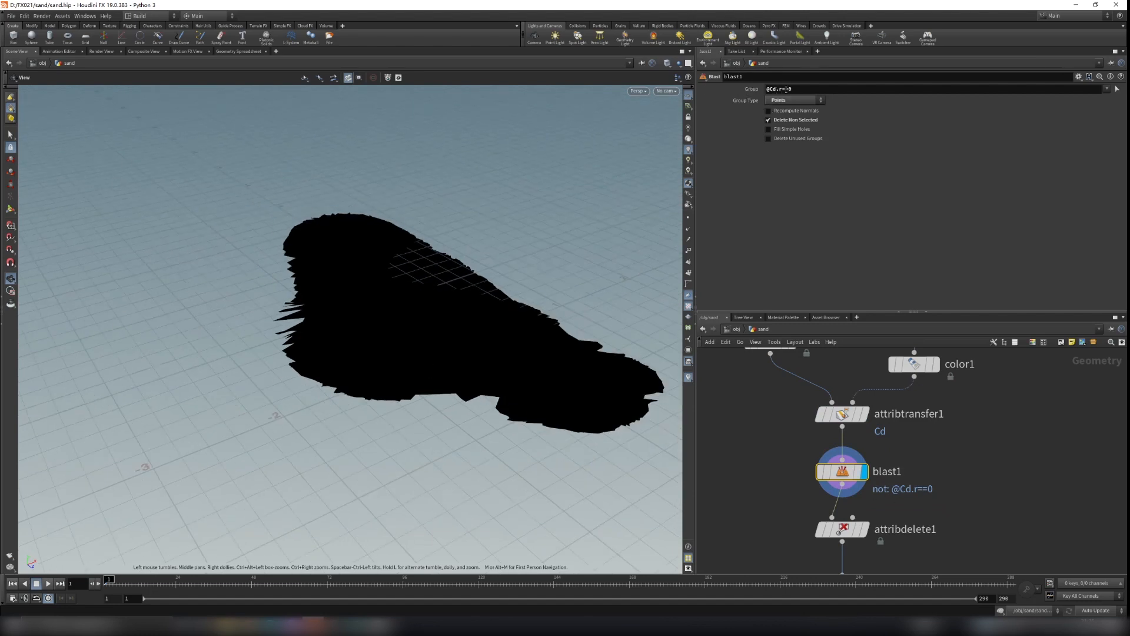
# Step: Check blast1's group type and deletion options, and examine the isolated patch from low angles
pyautogui.click(785, 102)
pyautogui.click(783, 136)
pyautogui.moveTo(514, 383); pyautogui.dragTo(558, 389)
pyautogui.moveTo(558, 389); pyautogui.dragTo(553, 411, button='right')
pyautogui.moveTo(552, 412); pyautogui.dragTo(612, 387)
pyautogui.moveTo(612, 386); pyautogui.dragTo(295, 453, button='right')
pyautogui.moveTo(295, 453); pyautogui.dragTo(488, 410)
pyautogui.scroll(-2, 954, 442)
# Step: Show get_monster as a template over the blast1 patch and scrub the timeline to frame 223
pyautogui.moveTo(936, 359); pyautogui.dragTo(926, 466, button='middle')
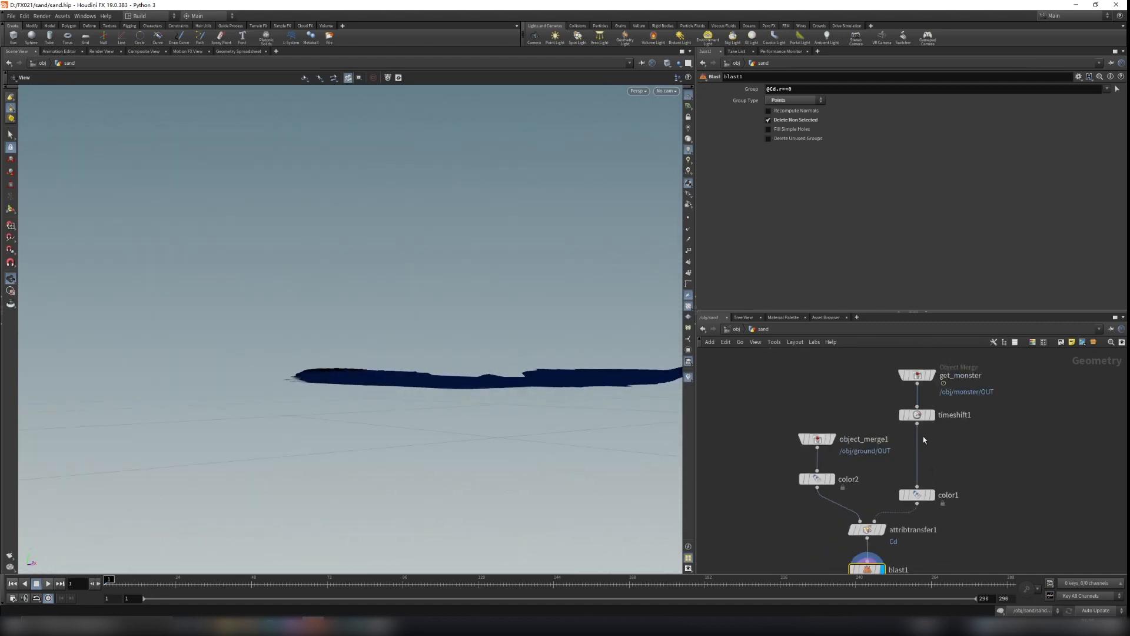
pyautogui.click(929, 375)
pyautogui.moveTo(547, 472); pyautogui.dragTo(444, 467)
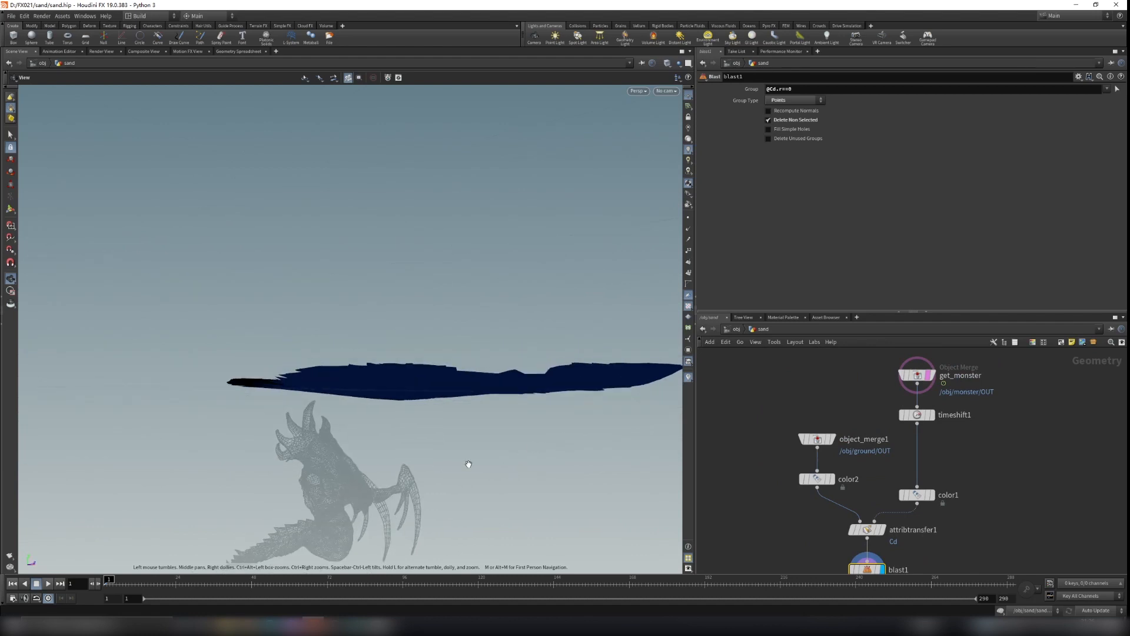
pyautogui.moveTo(426, 510); pyautogui.dragTo(377, 535)
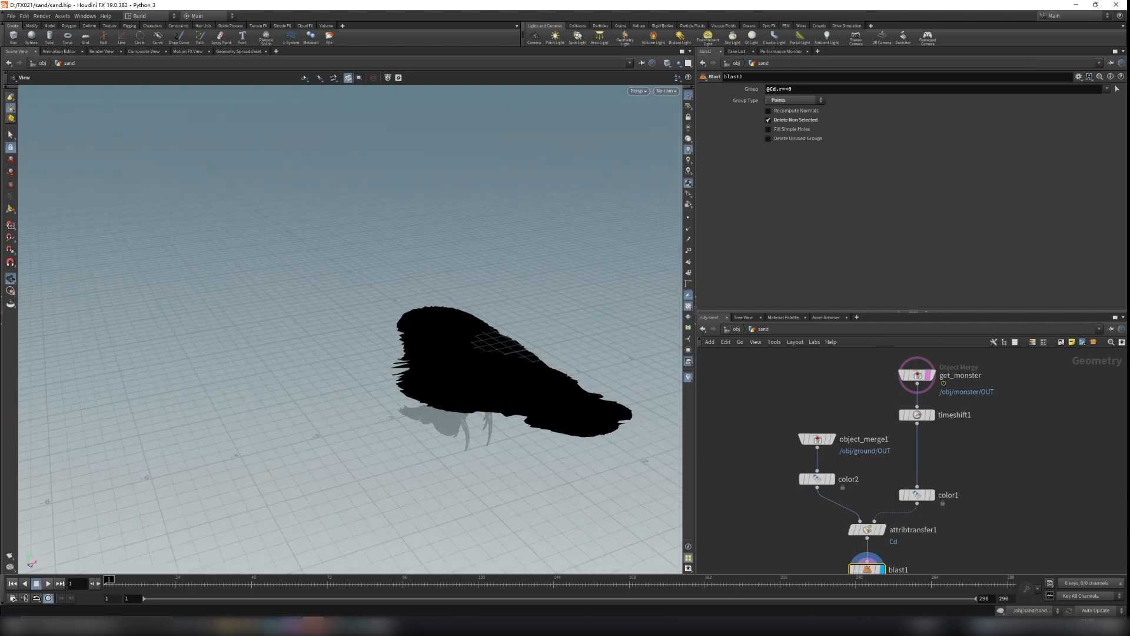
pyautogui.moveTo(341, 571); pyautogui.dragTo(484, 571)
pyautogui.moveTo(487, 434); pyautogui.dragTo(589, 385)
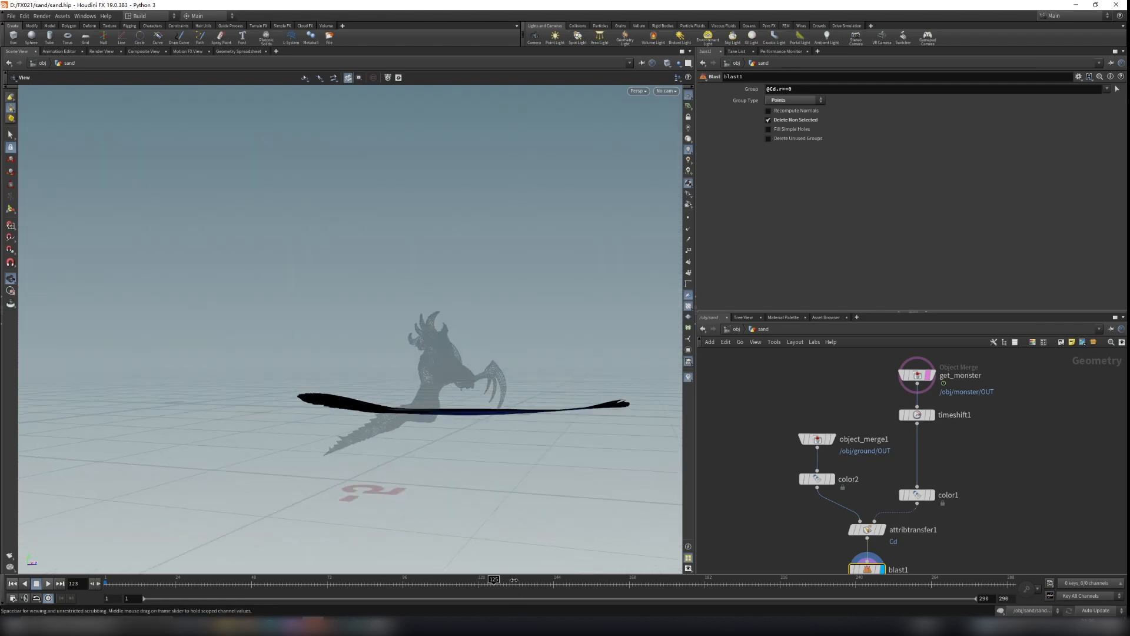
pyautogui.moveTo(770, 576); pyautogui.dragTo(1006, 571)
pyautogui.moveTo(489, 439); pyautogui.dragTo(444, 425)
# Step: Turn off the template display of get_monster
pyautogui.moveTo(886, 562); pyautogui.dragTo(849, 435, button='middle')
pyautogui.scroll(2, 849, 453)
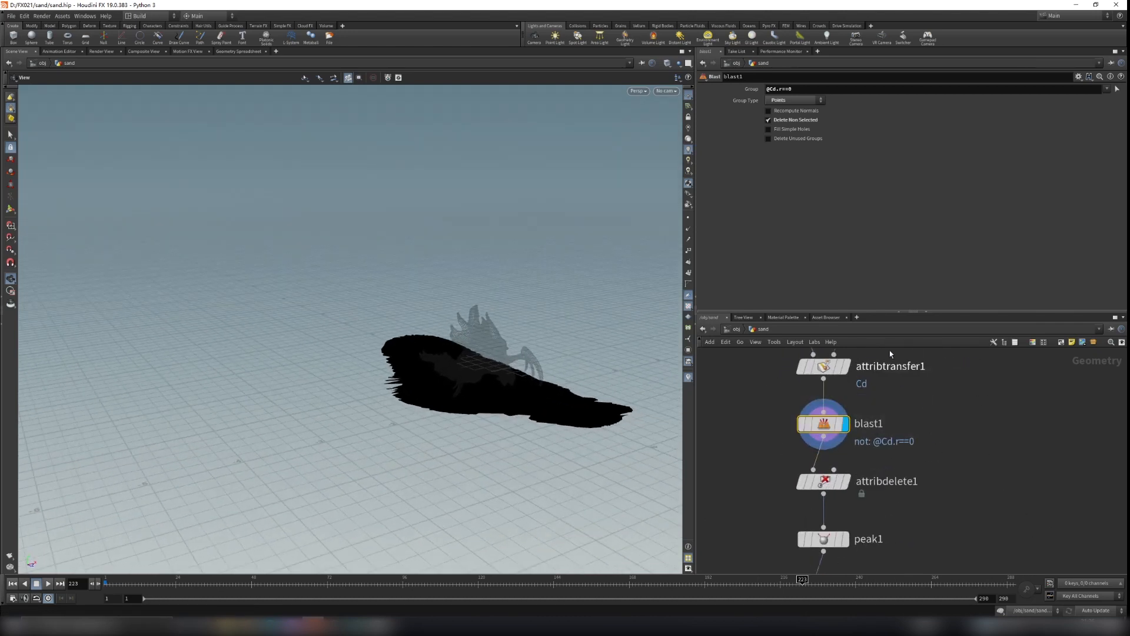
pyautogui.scroll(2, 994, 407)
pyautogui.moveTo(994, 408); pyautogui.dragTo(979, 538, button='middle')
pyautogui.moveTo(942, 377); pyautogui.dragTo(966, 547, button='middle')
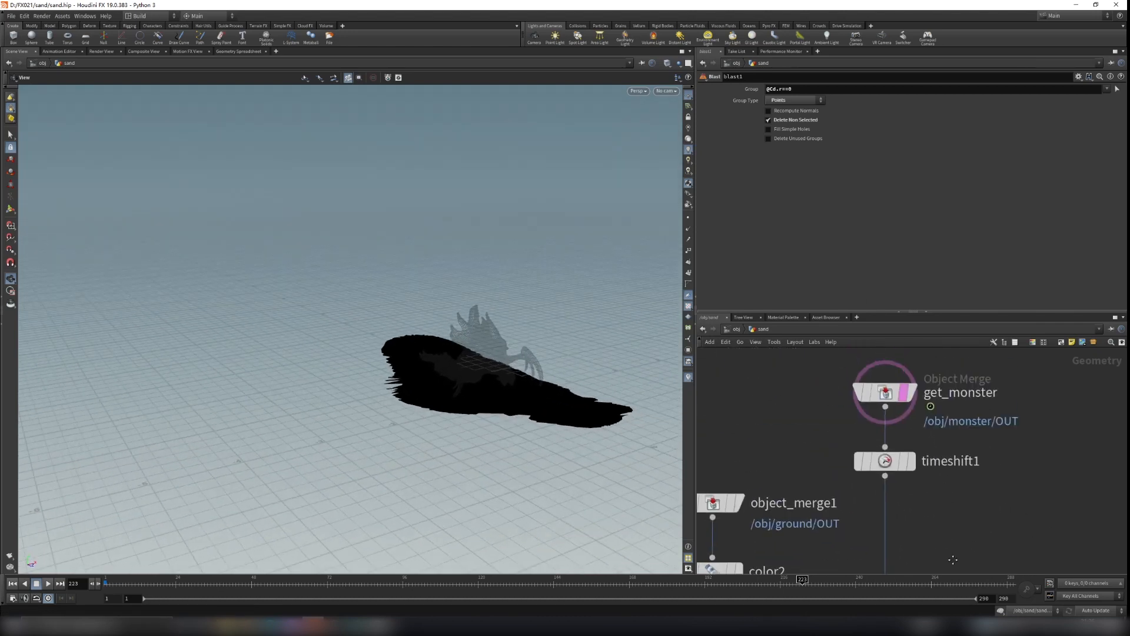
pyautogui.click(904, 395)
pyautogui.scroll(-3, 969, 537)
pyautogui.scroll(3, 889, 514)
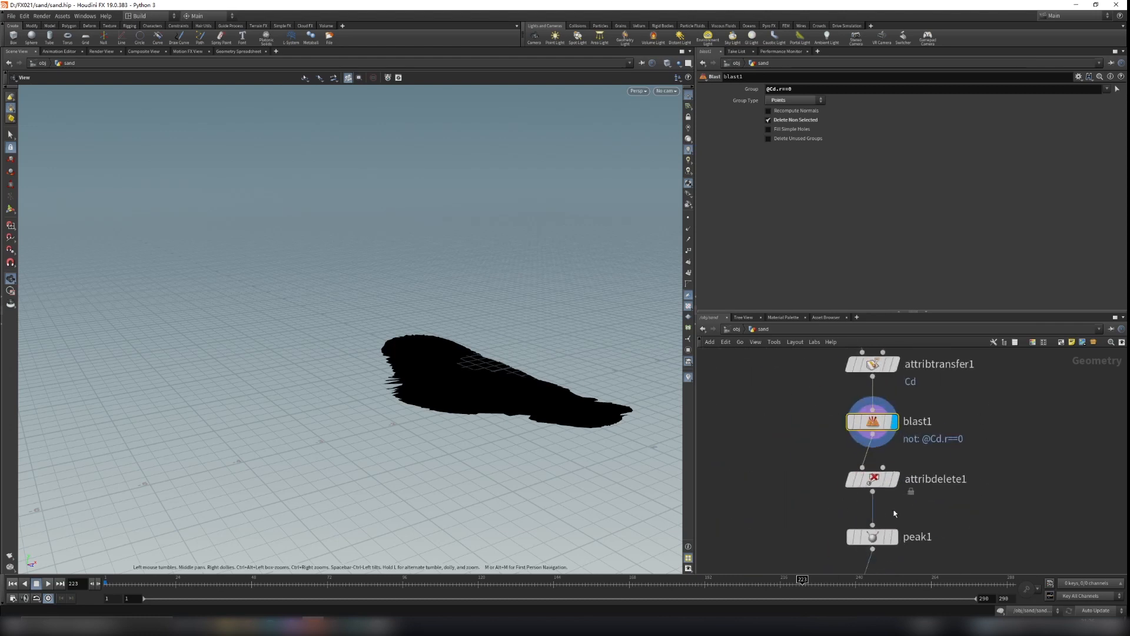
# Step: Display attribdelete1 and check its point, vertex, primitive and detail attribute settings along with the resulting patch
pyautogui.scroll(4, 521, 403)
pyautogui.moveTo(529, 413); pyautogui.dragTo(442, 406)
pyautogui.click(906, 501)
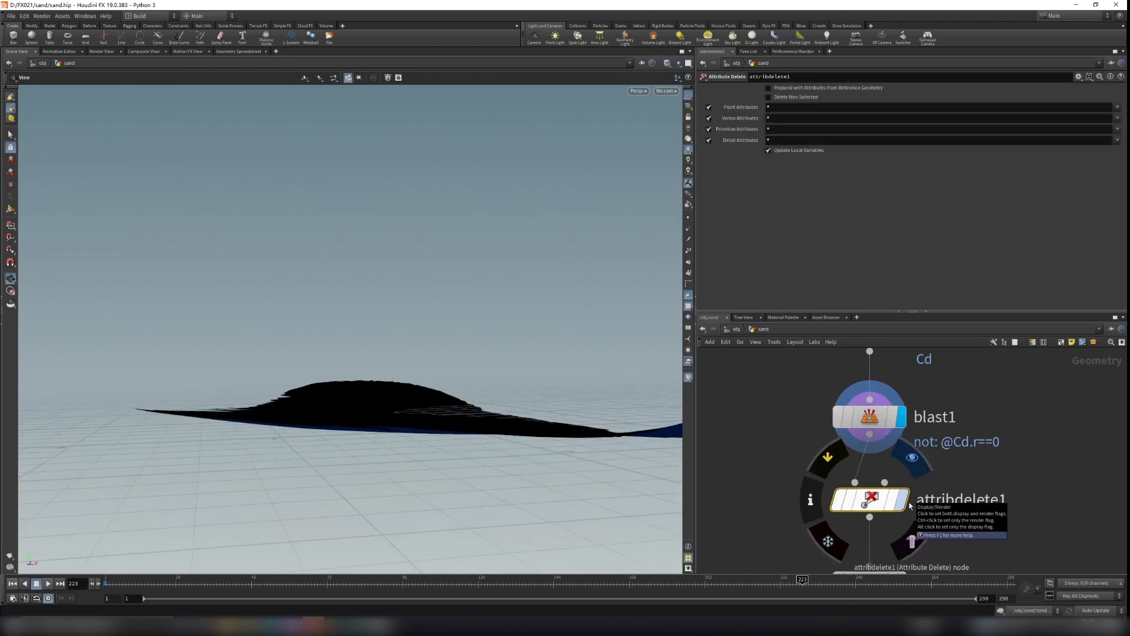
pyautogui.click(903, 501)
pyautogui.click(768, 98)
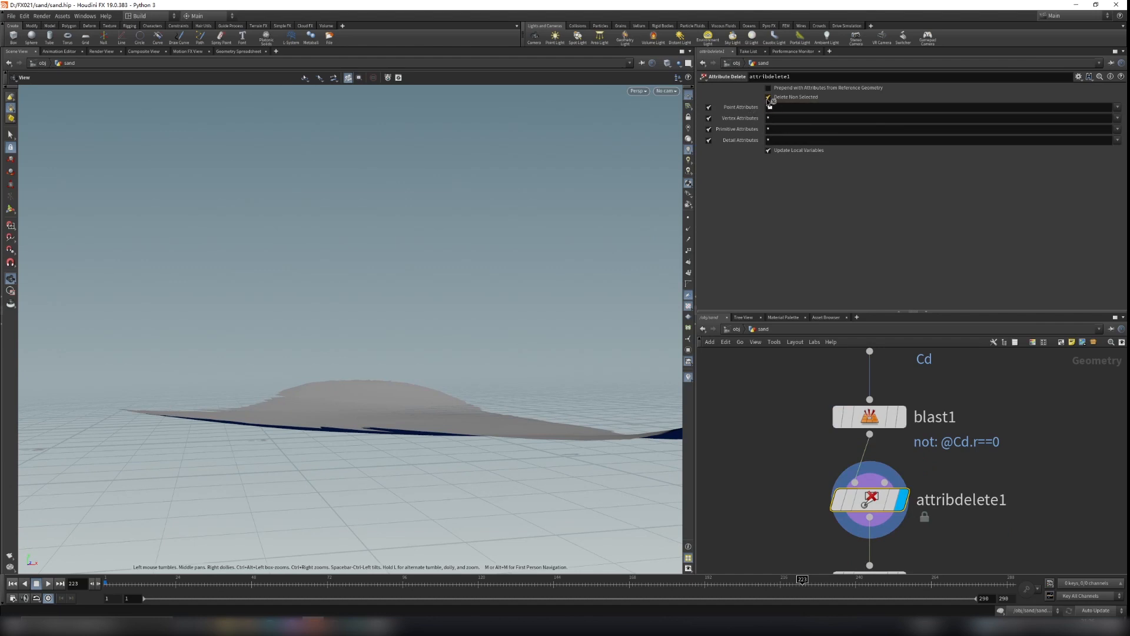
pyautogui.click(774, 111)
pyautogui.click(778, 118)
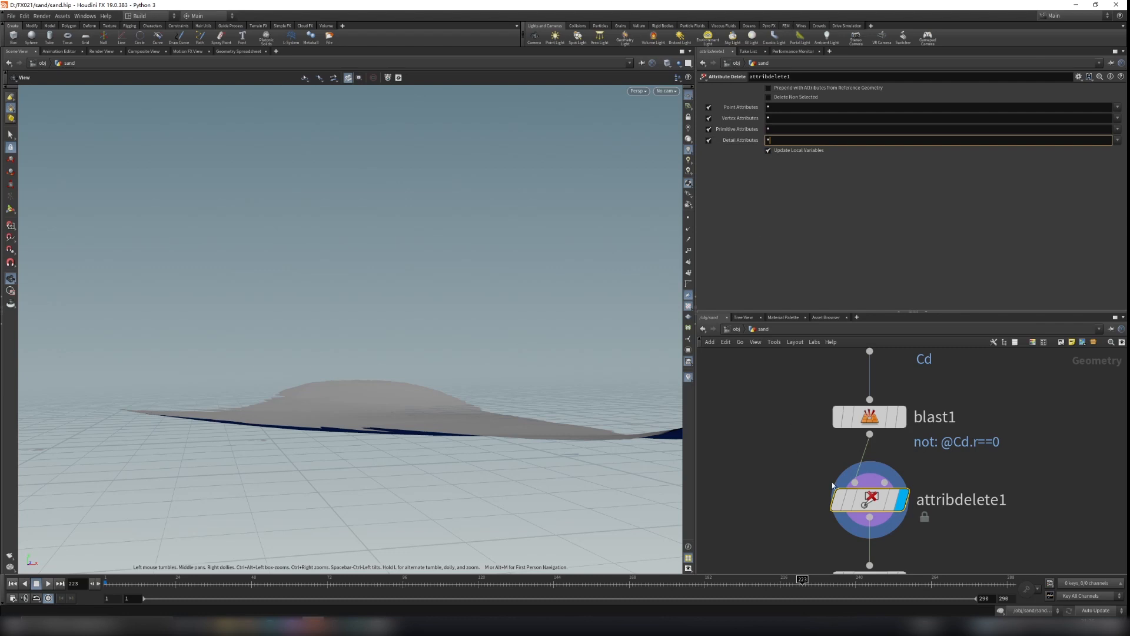
pyautogui.moveTo(413, 349); pyautogui.dragTo(329, 448)
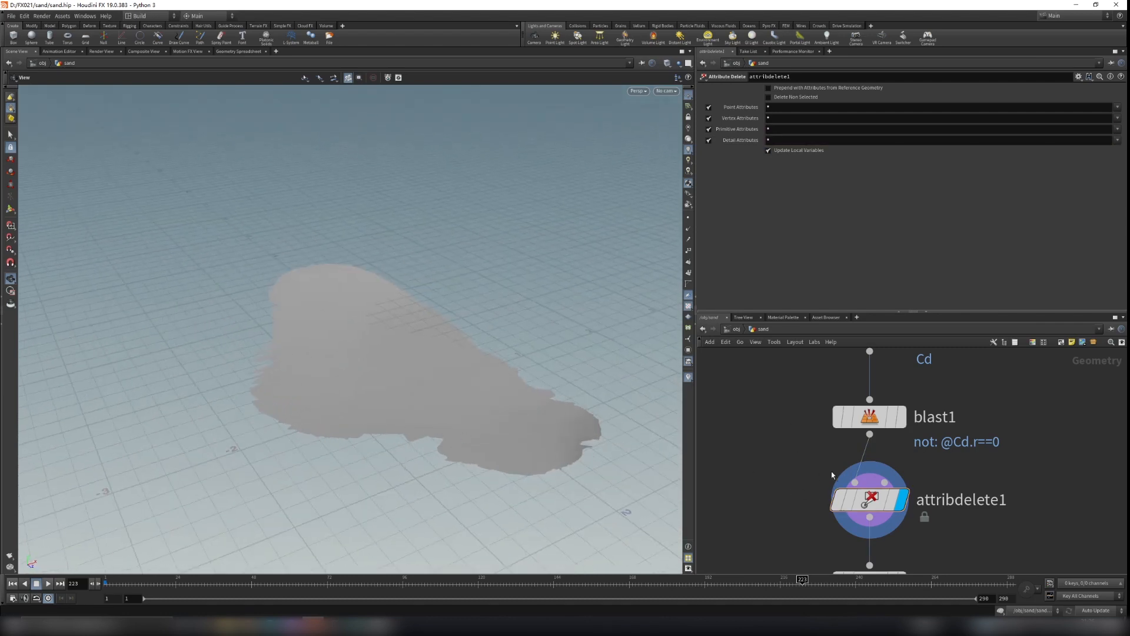
# Step: Display peak1, check its Distance setting, and toggle its bypass to compare the patch from the side
pyautogui.moveTo(817, 495); pyautogui.dragTo(801, 410, button='middle')
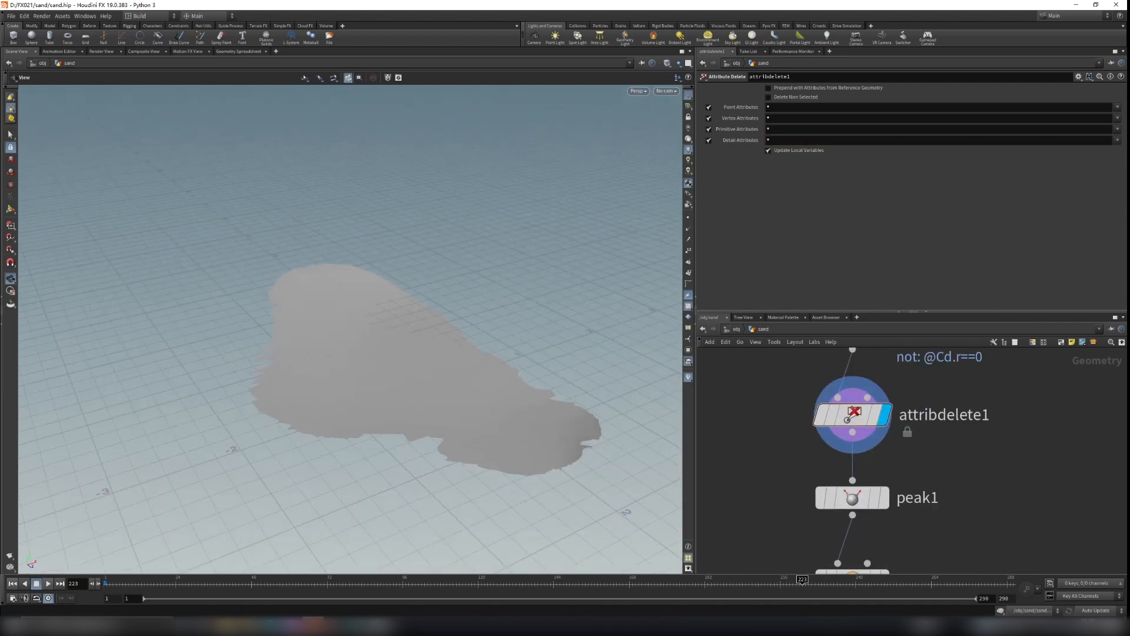
pyautogui.moveTo(465, 392); pyautogui.dragTo(486, 434)
pyautogui.click(838, 498)
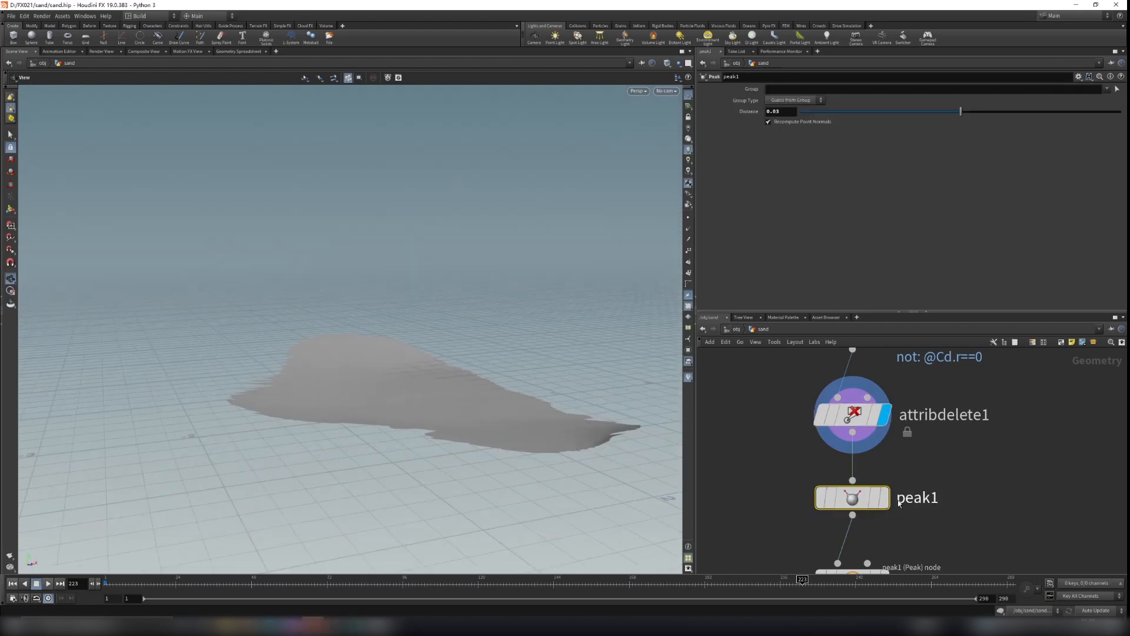
pyautogui.click(883, 497)
pyautogui.scroll(3, 471, 412)
pyautogui.moveTo(479, 421); pyautogui.dragTo(518, 398)
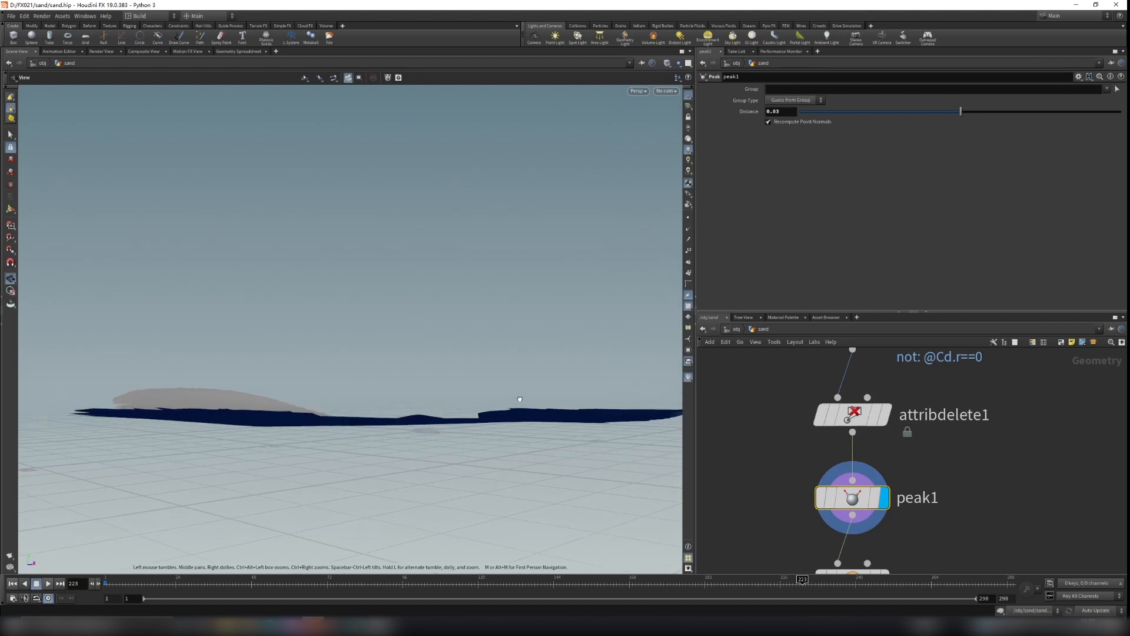
pyautogui.moveTo(854, 498)
pyautogui.click(812, 472)
pyautogui.click(812, 471)
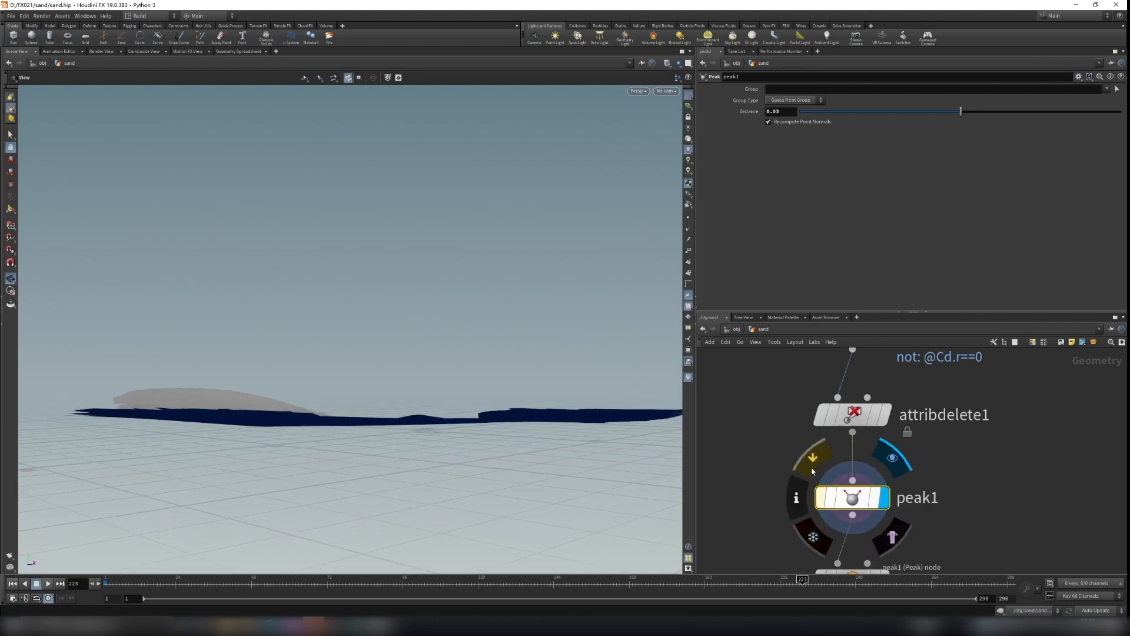
# Step: Switch the display back to attribdelete1 and examine the patch before the peak from several low angles
pyautogui.moveTo(440, 404); pyautogui.dragTo(360, 380)
pyautogui.press('Up')
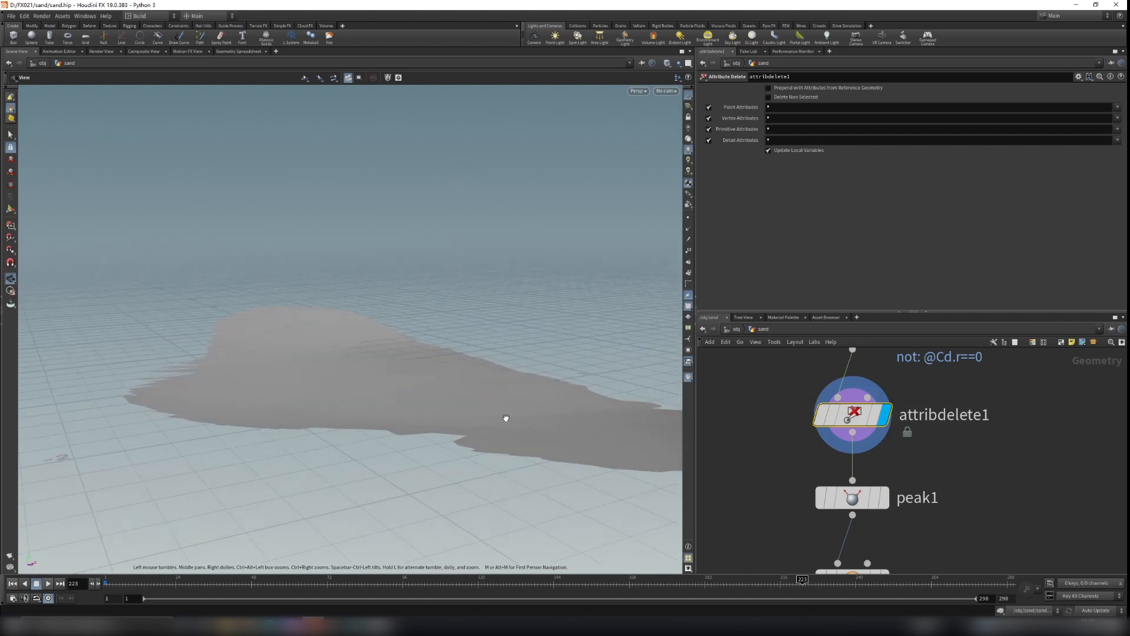
pyautogui.moveTo(505, 418); pyautogui.dragTo(444, 465)
pyautogui.moveTo(386, 501); pyautogui.dragTo(403, 442)
pyautogui.moveTo(222, 462); pyautogui.dragTo(365, 465)
pyautogui.moveTo(547, 466); pyautogui.dragTo(277, 440)
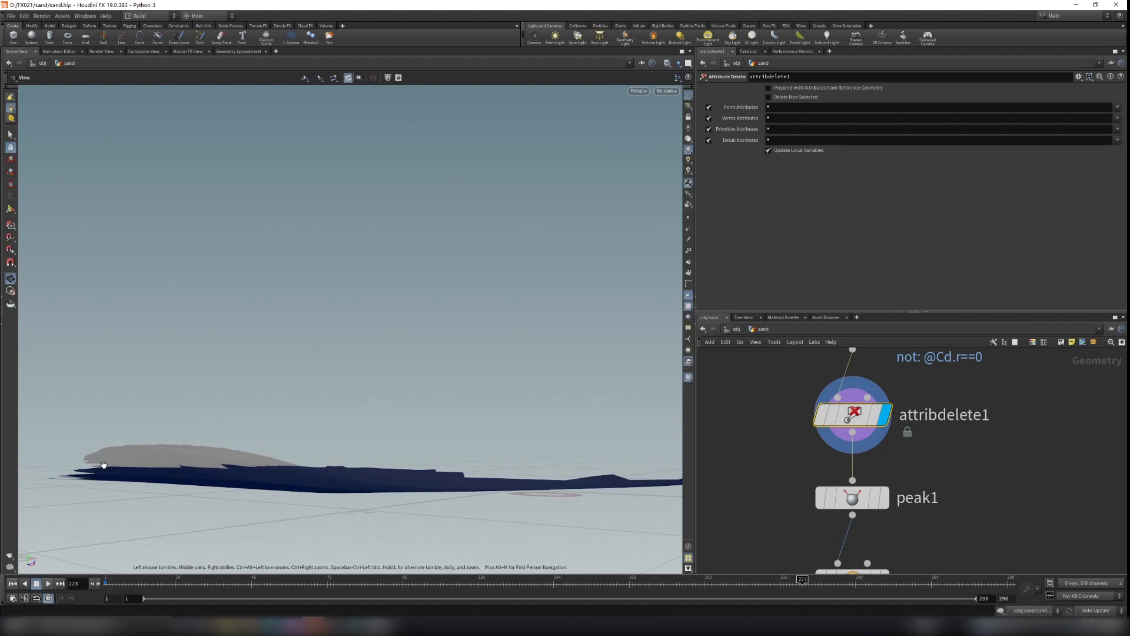
pyautogui.moveTo(238, 486); pyautogui.dragTo(464, 452)
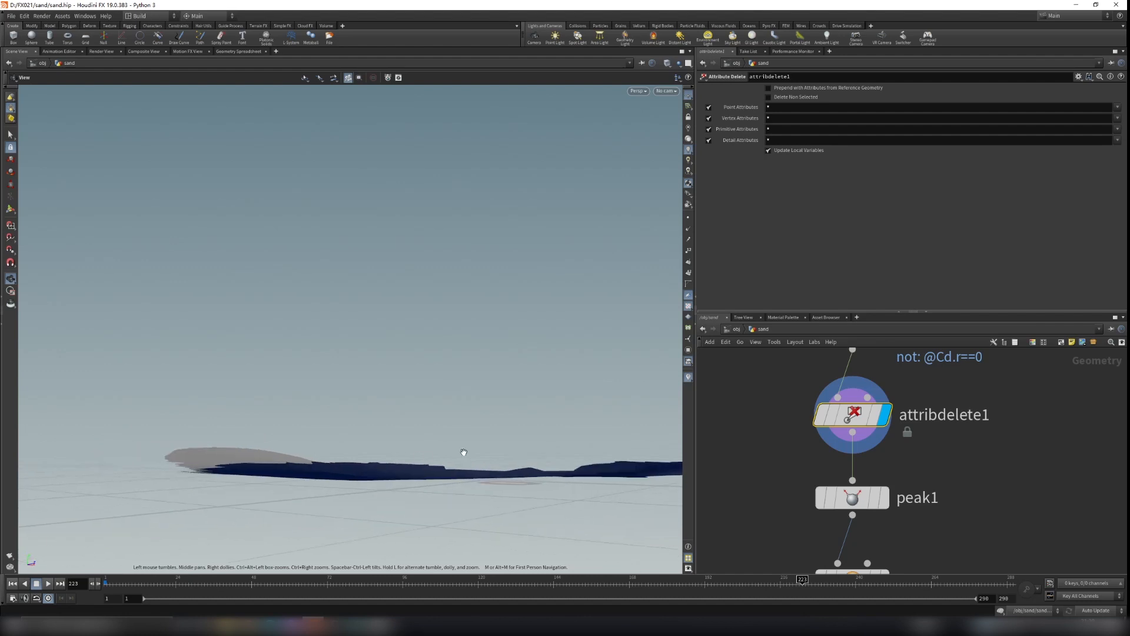
# Step: Display peak1 and examine the raised ground patch from several low angles, checking its Distance setting
pyautogui.moveTo(393, 469); pyautogui.dragTo(449, 464)
pyautogui.click(884, 500)
pyautogui.moveTo(772, 472); pyautogui.dragTo(991, 528)
pyautogui.moveTo(585, 466); pyautogui.dragTo(579, 456)
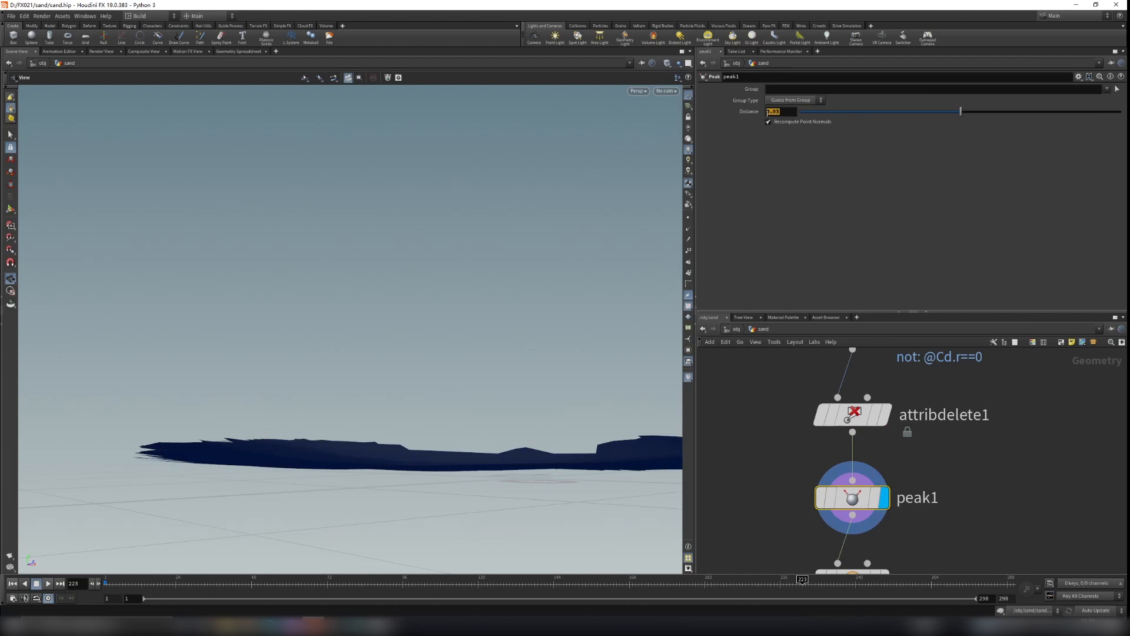
pyautogui.moveTo(447, 438); pyautogui.dragTo(251, 426)
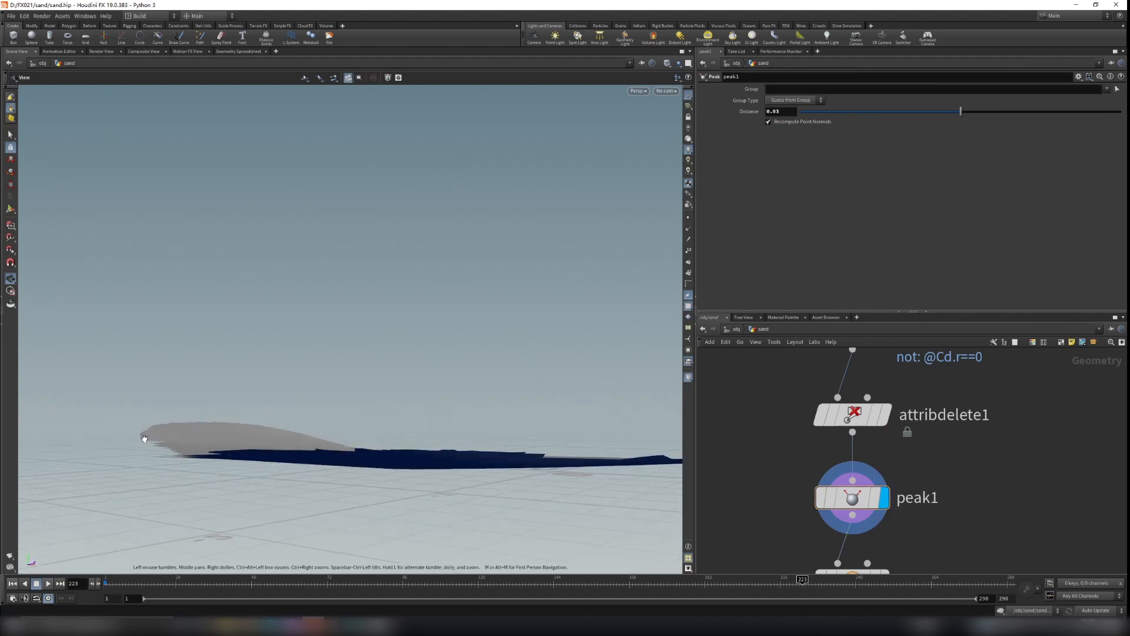
pyautogui.moveTo(280, 490); pyautogui.dragTo(293, 455)
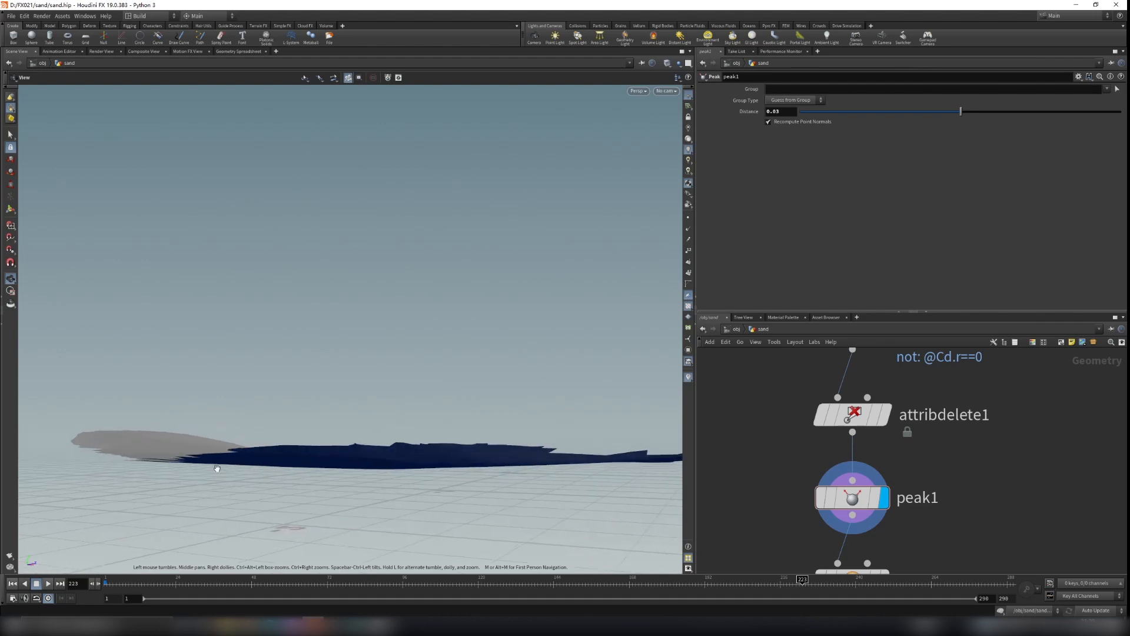
pyautogui.moveTo(562, 421); pyautogui.dragTo(618, 412)
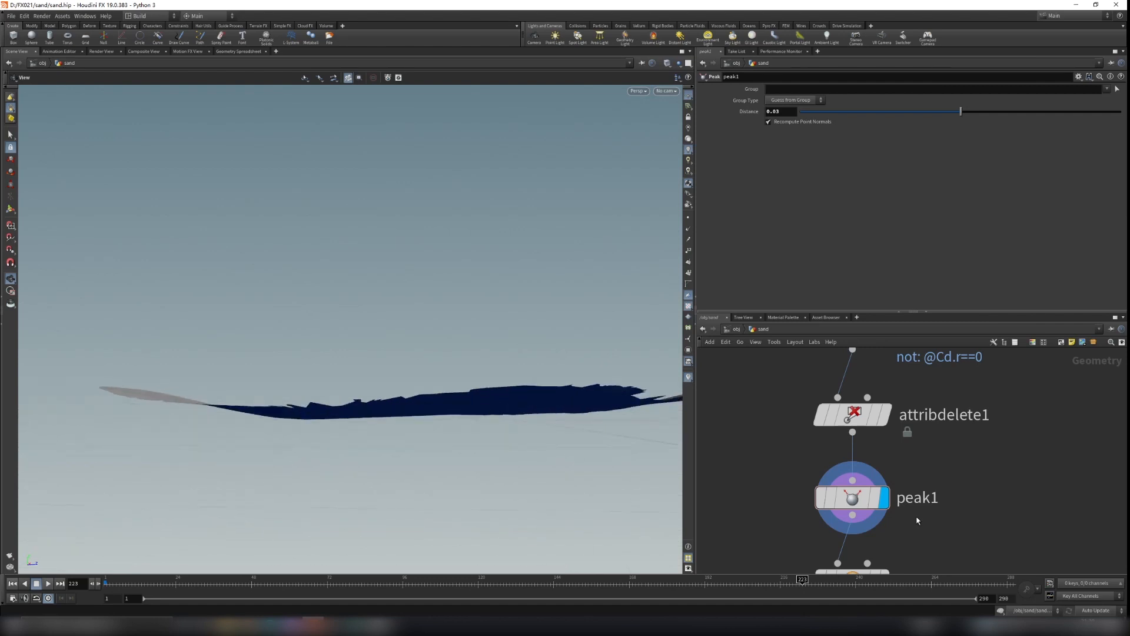
pyautogui.moveTo(901, 515); pyautogui.dragTo(761, 461)
pyautogui.moveTo(472, 444); pyautogui.dragTo(375, 385)
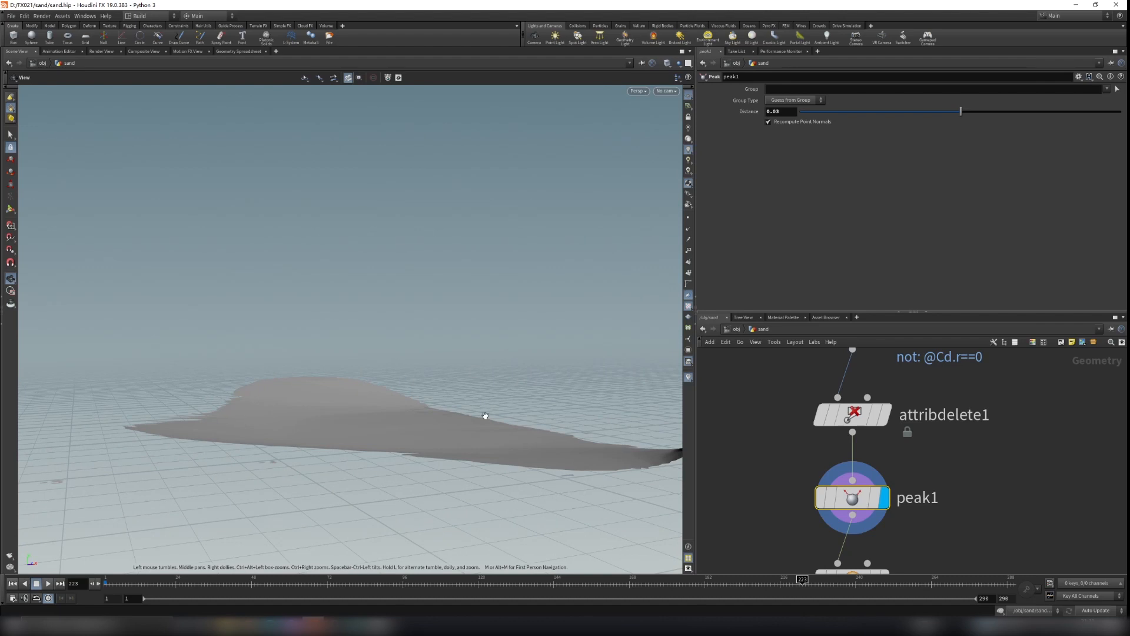
pyautogui.moveTo(485, 416); pyautogui.dragTo(522, 416)
pyautogui.scroll(-5, 840, 467)
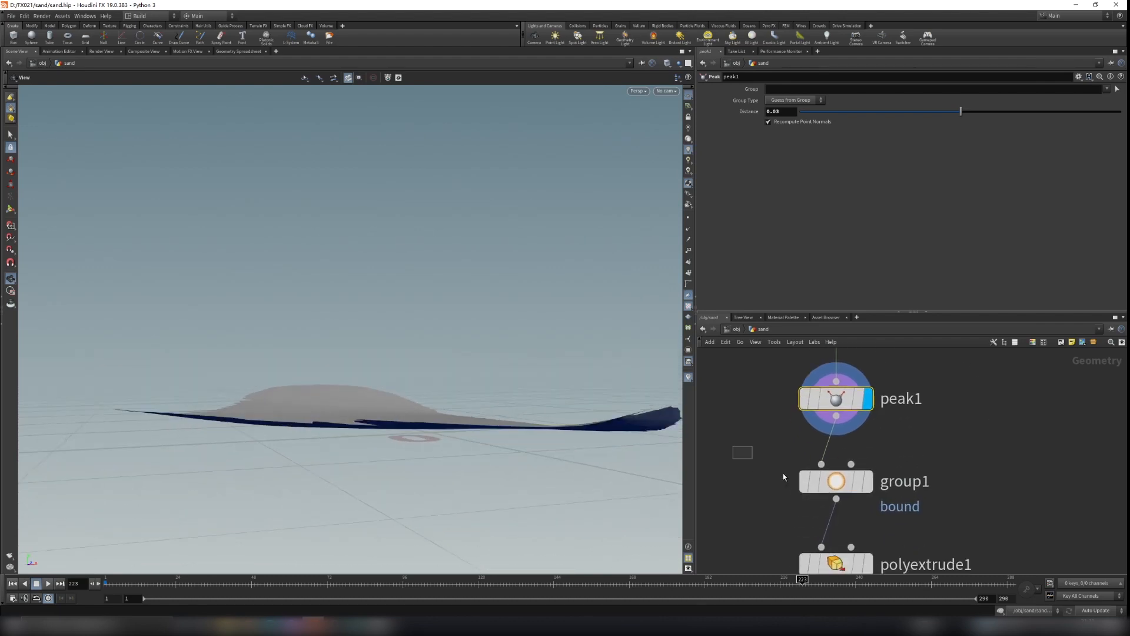
# Step: Display group1 and check how its bound edge group uses Unshared Edges to outline the patch
pyautogui.click(824, 482)
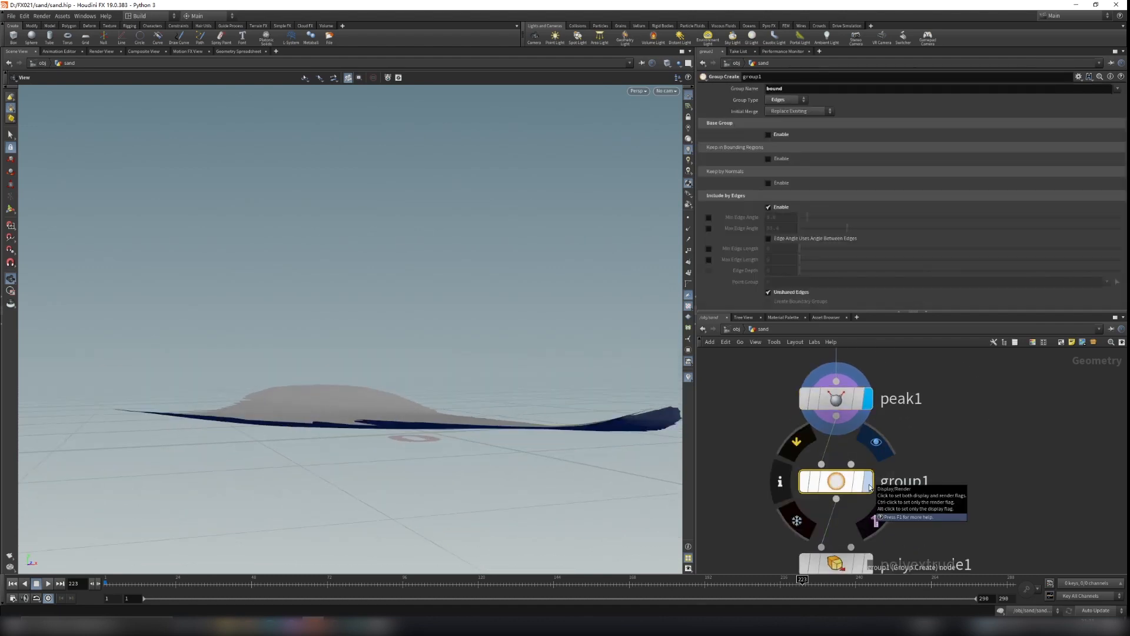
pyautogui.click(870, 487)
pyautogui.moveTo(637, 454); pyautogui.dragTo(310, 354)
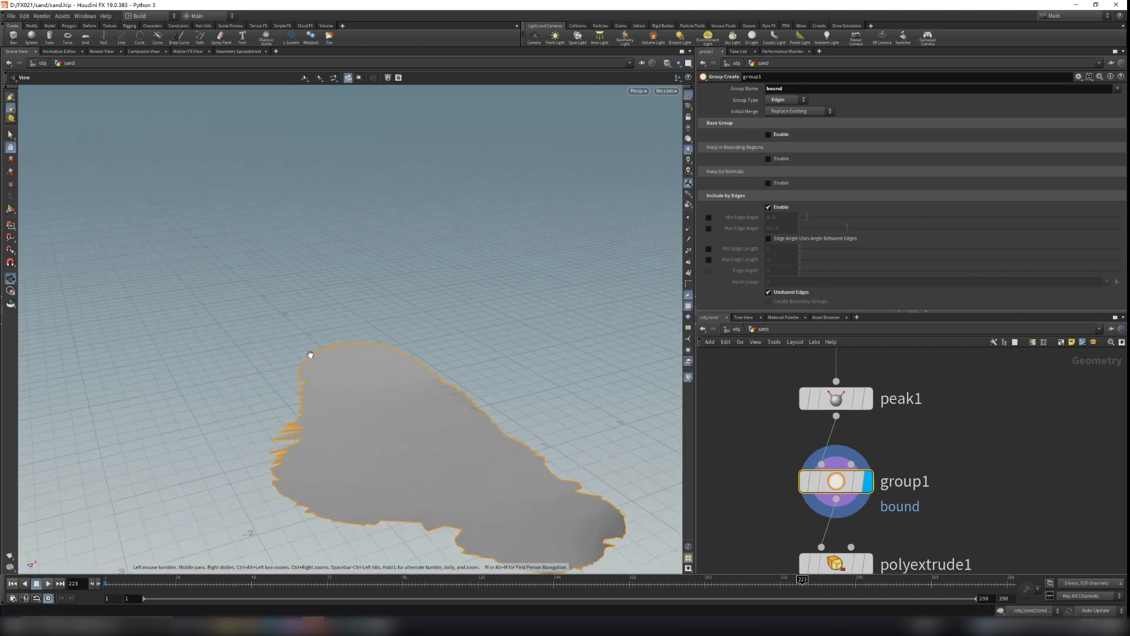
pyautogui.moveTo(581, 535); pyautogui.dragTo(552, 490)
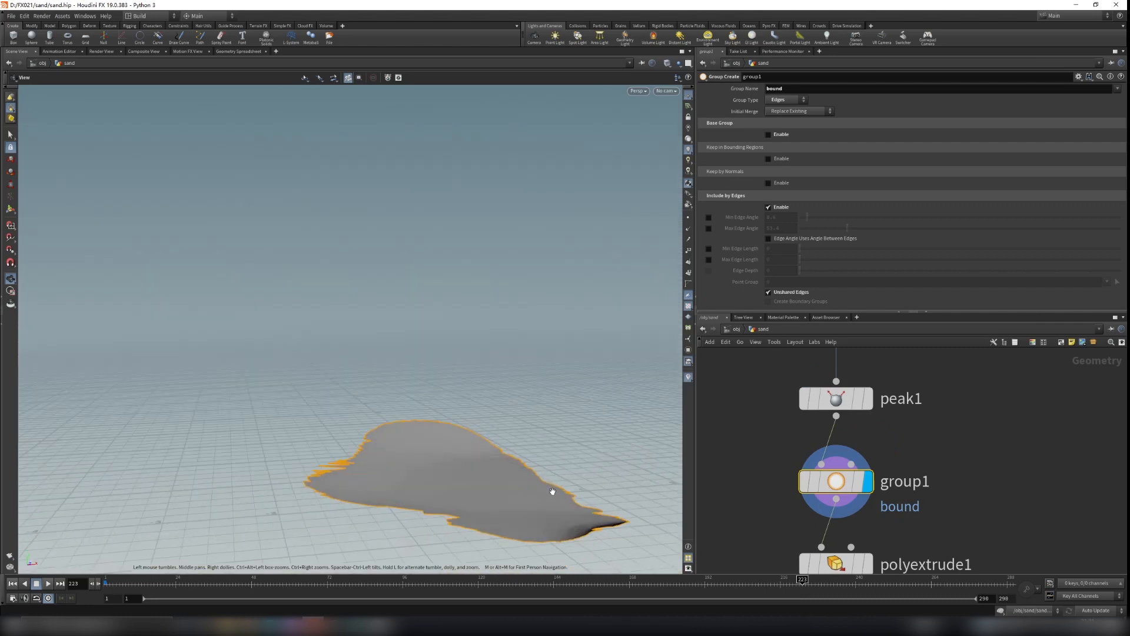
pyautogui.moveTo(553, 490); pyautogui.dragTo(543, 436, button='middle')
# Step: Display polyextrude1 and check its Distance and Output Back settings, viewing the thickened patch from the side and underneath
pyautogui.moveTo(916, 524); pyautogui.dragTo(911, 422, button='middle')
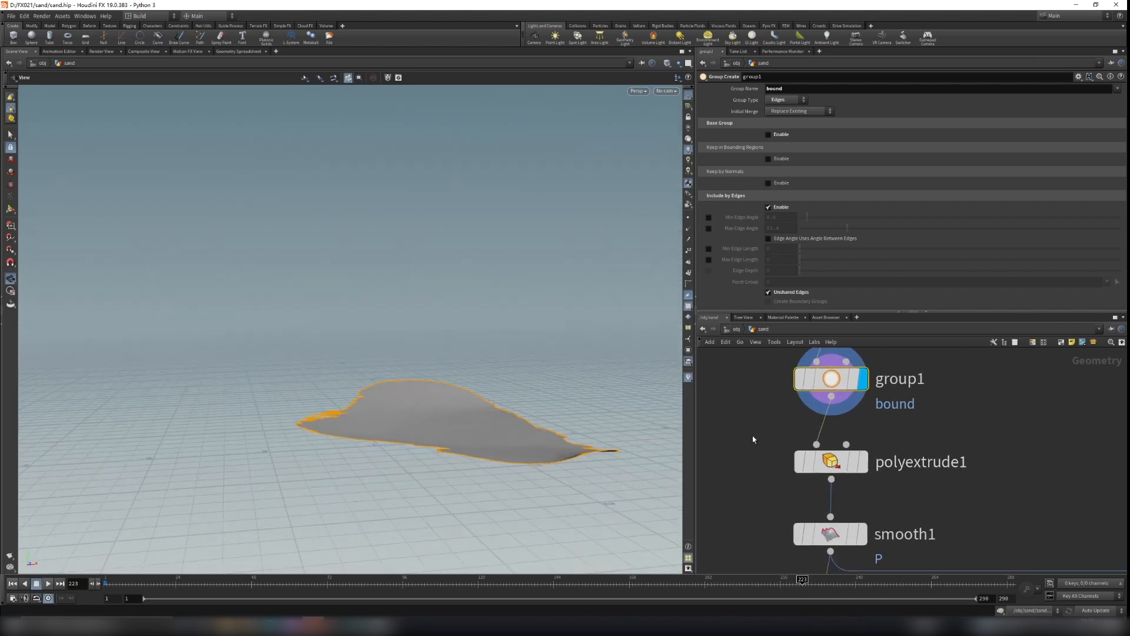
pyautogui.click(831, 461)
pyautogui.click(862, 461)
pyautogui.scroll(6, 566, 437)
pyautogui.moveTo(464, 512); pyautogui.dragTo(351, 462)
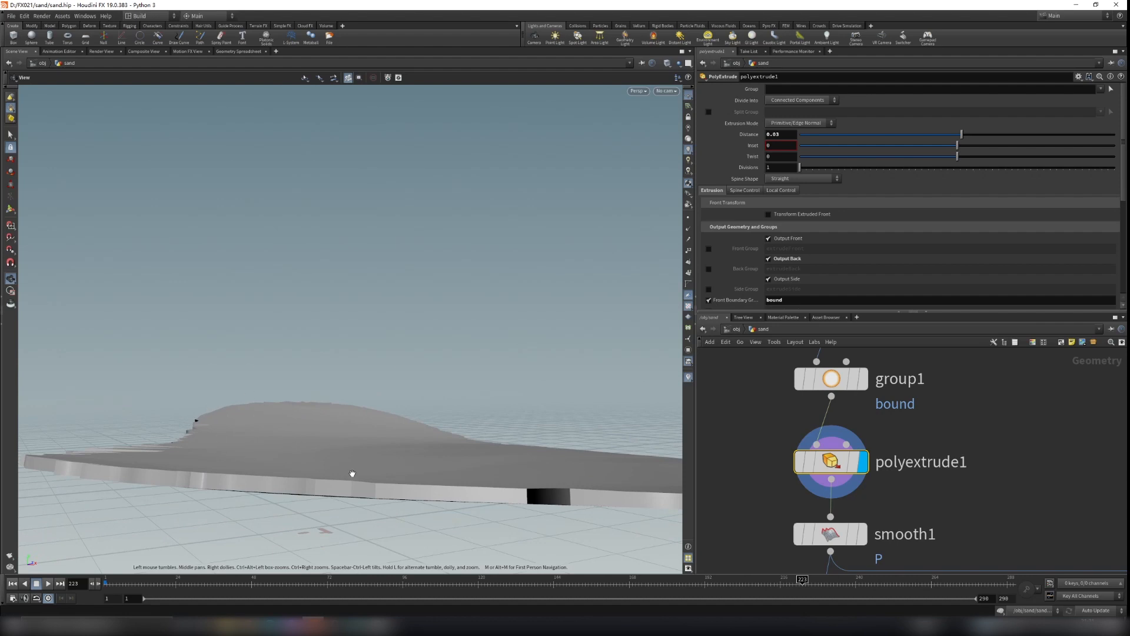
pyautogui.moveTo(958, 543); pyautogui.dragTo(948, 494, button='middle')
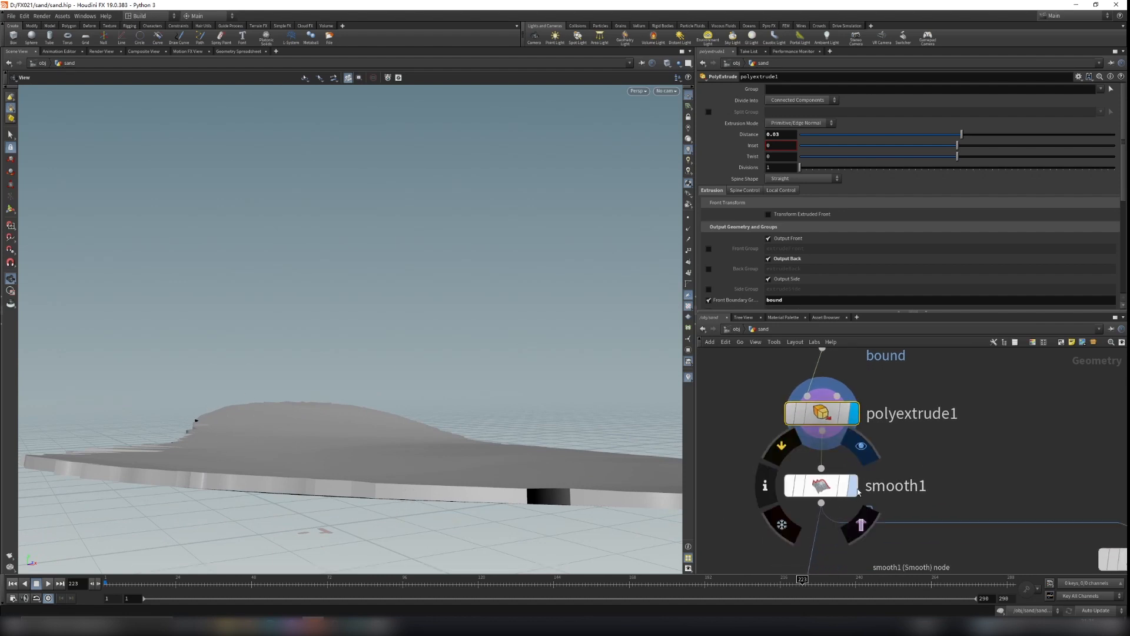
pyautogui.scroll(5, 514, 432)
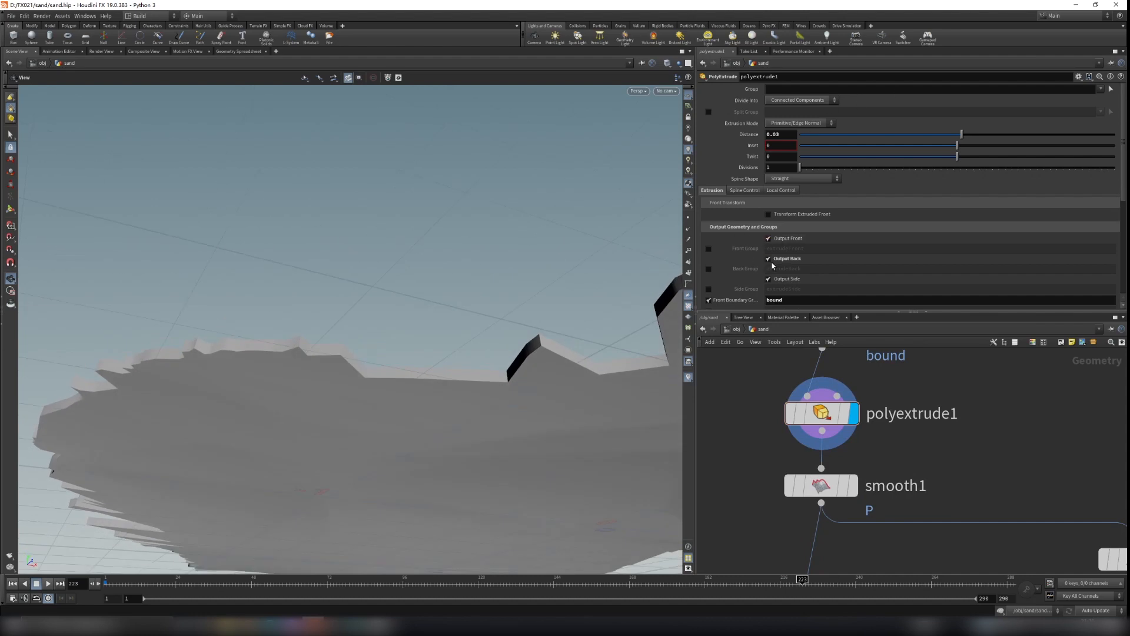
pyautogui.moveTo(544, 314); pyautogui.dragTo(557, 393)
# Step: Display smooth1 and check its Strength setting along with the smoothed edges of the extruded patch
pyautogui.moveTo(756, 471); pyautogui.dragTo(891, 537)
pyautogui.click(851, 485)
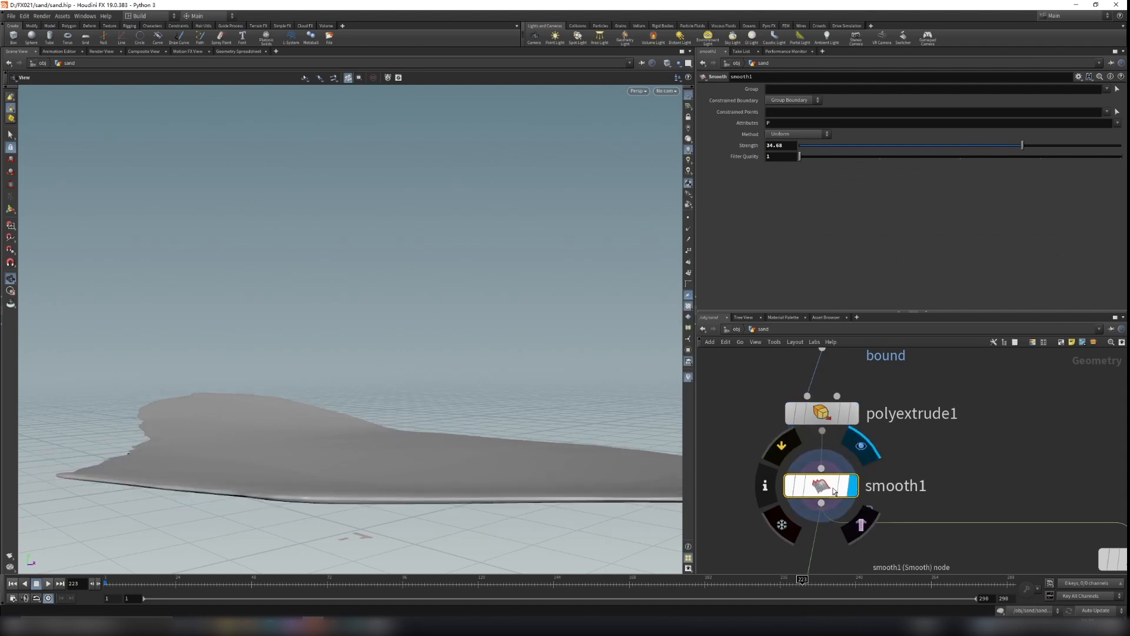
pyautogui.moveTo(381, 476); pyautogui.dragTo(404, 459)
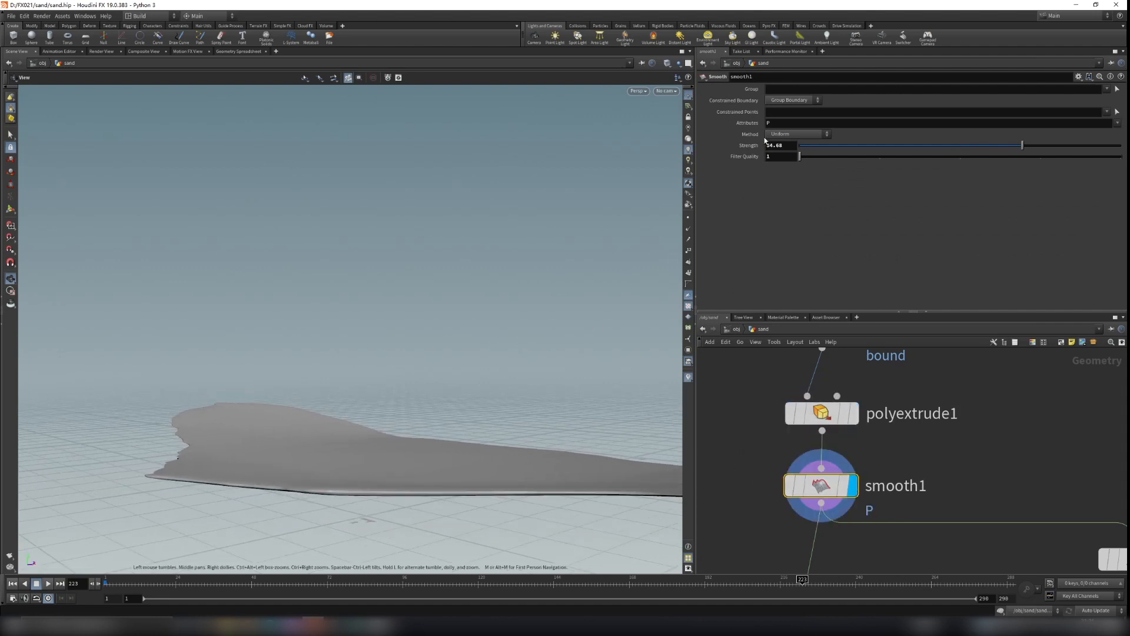
pyautogui.moveTo(476, 443); pyautogui.dragTo(588, 447)
# Step: Select vellumconstraints_grain1 and review its Particle Size setting while looking over the smoothed patch
pyautogui.moveTo(959, 542); pyautogui.dragTo(910, 417, button='middle')
pyautogui.scroll(-2, 909, 433)
pyautogui.moveTo(762, 431); pyautogui.dragTo(902, 455)
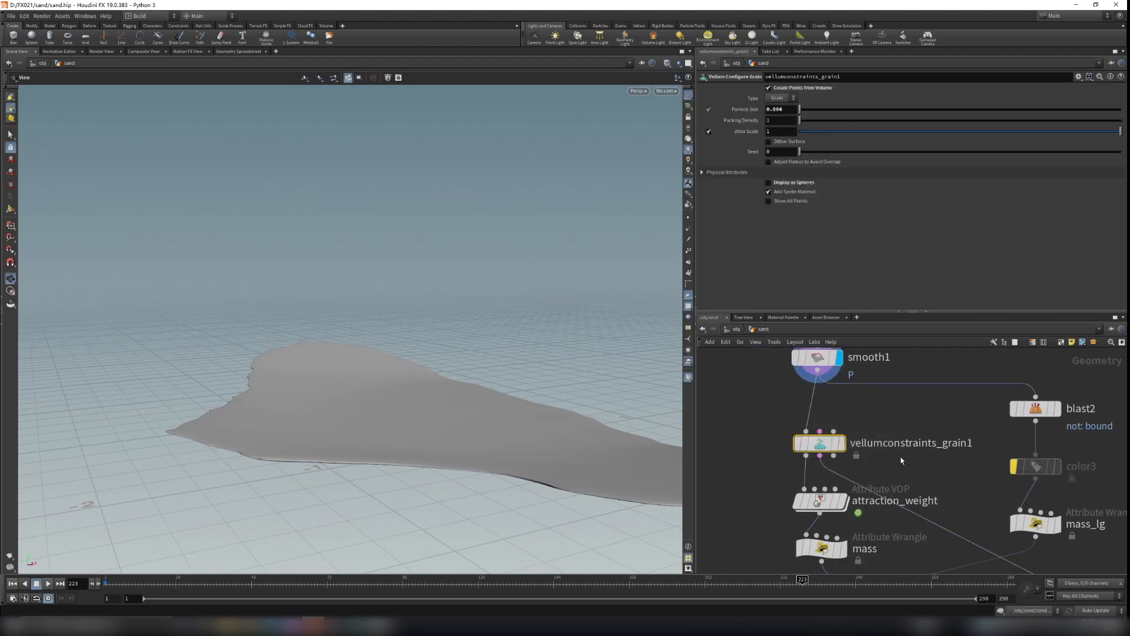
pyautogui.moveTo(839, 447)
pyautogui.moveTo(530, 407); pyautogui.dragTo(454, 434)
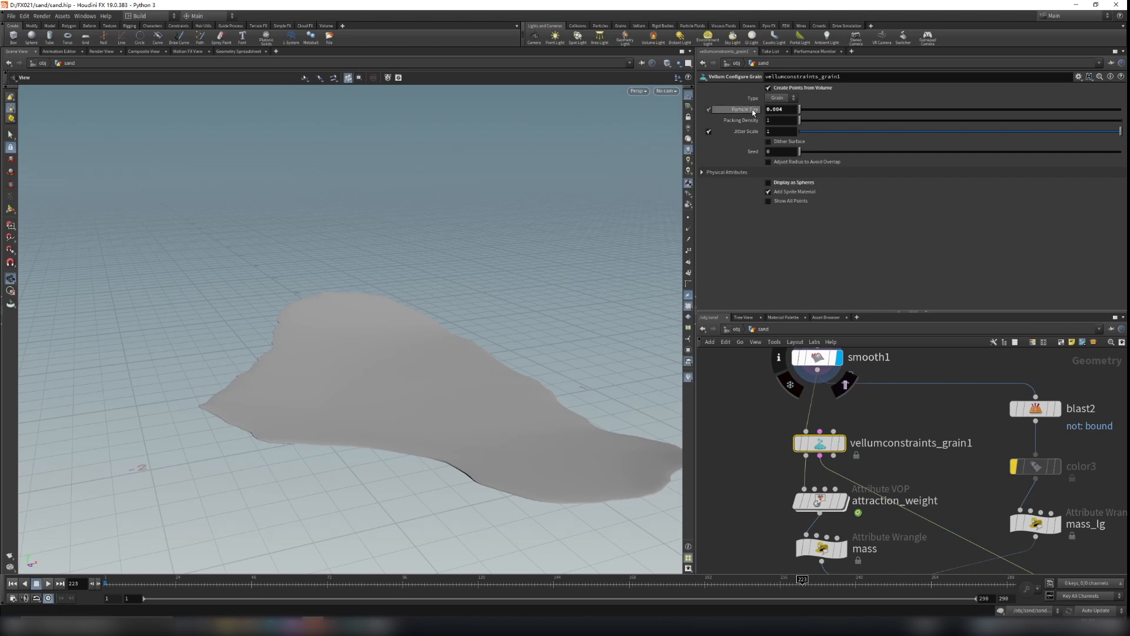
pyautogui.moveTo(401, 427); pyautogui.dragTo(471, 395, button='right')
pyautogui.moveTo(485, 439); pyautogui.dragTo(448, 449, button='middle')
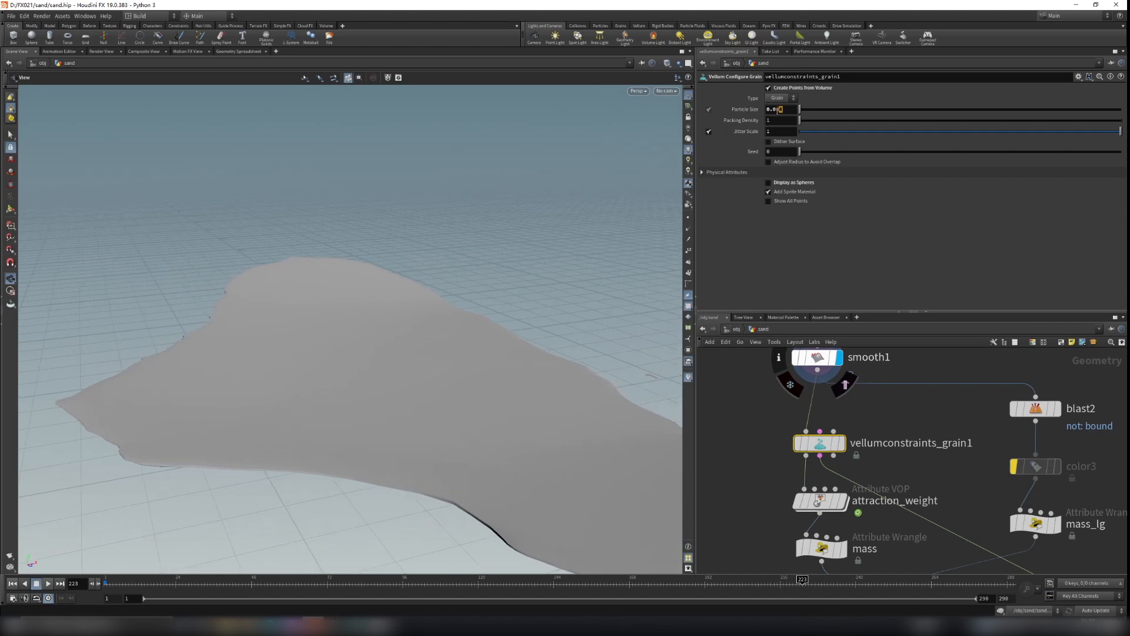
pyautogui.moveTo(516, 433); pyautogui.dragTo(495, 402, button='right')
pyautogui.moveTo(495, 402); pyautogui.dragTo(454, 412)
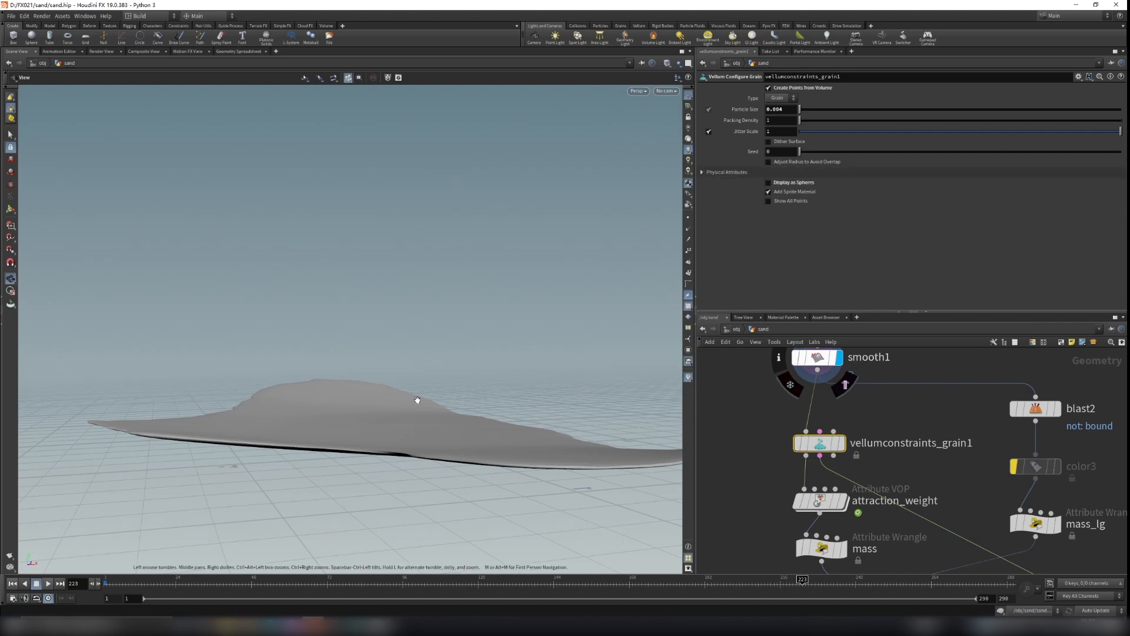
# Step: Display vellumconstraints_grain1 and inspect the generated grains up close and from the side
pyautogui.moveTo(449, 374); pyautogui.dragTo(517, 353)
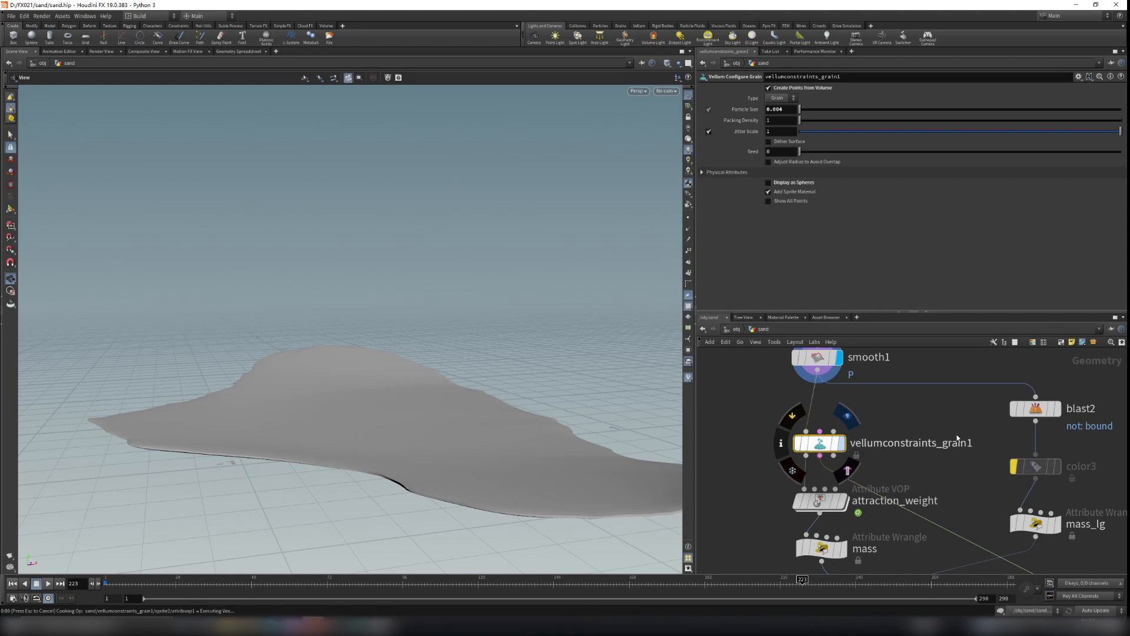
pyautogui.scroll(10, 527, 483)
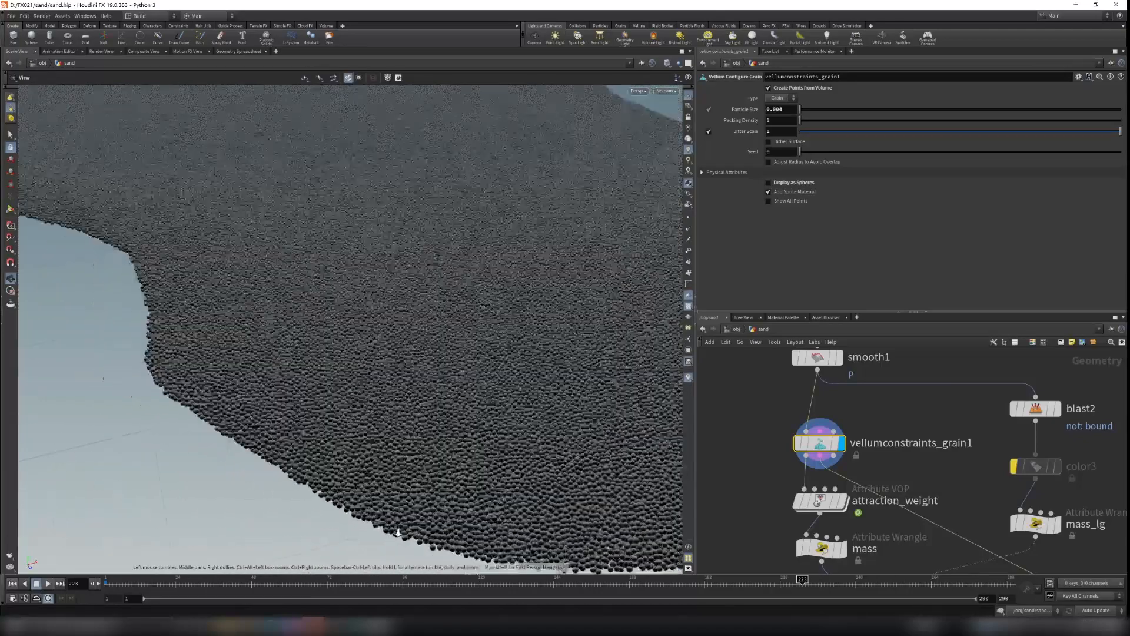
pyautogui.moveTo(398, 532); pyautogui.dragTo(461, 399)
pyautogui.moveTo(442, 511); pyautogui.dragTo(669, 479, button='right')
pyautogui.moveTo(553, 443); pyautogui.dragTo(136, 513, button='right')
pyautogui.moveTo(136, 513); pyautogui.dragTo(380, 447)
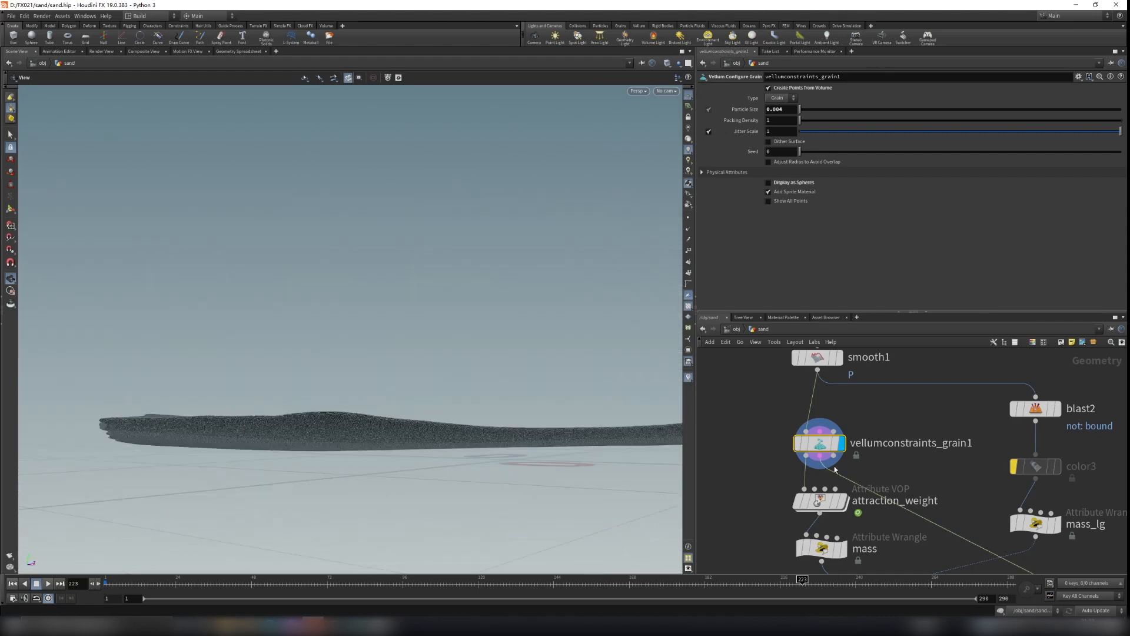
# Step: Go back to the peak1, group1 and polyextrude1 nodes and view the grain layer from low side angles
pyautogui.moveTo(777, 395); pyautogui.dragTo(785, 481, button='middle')
pyautogui.moveTo(902, 369); pyautogui.dragTo(916, 432, button='middle')
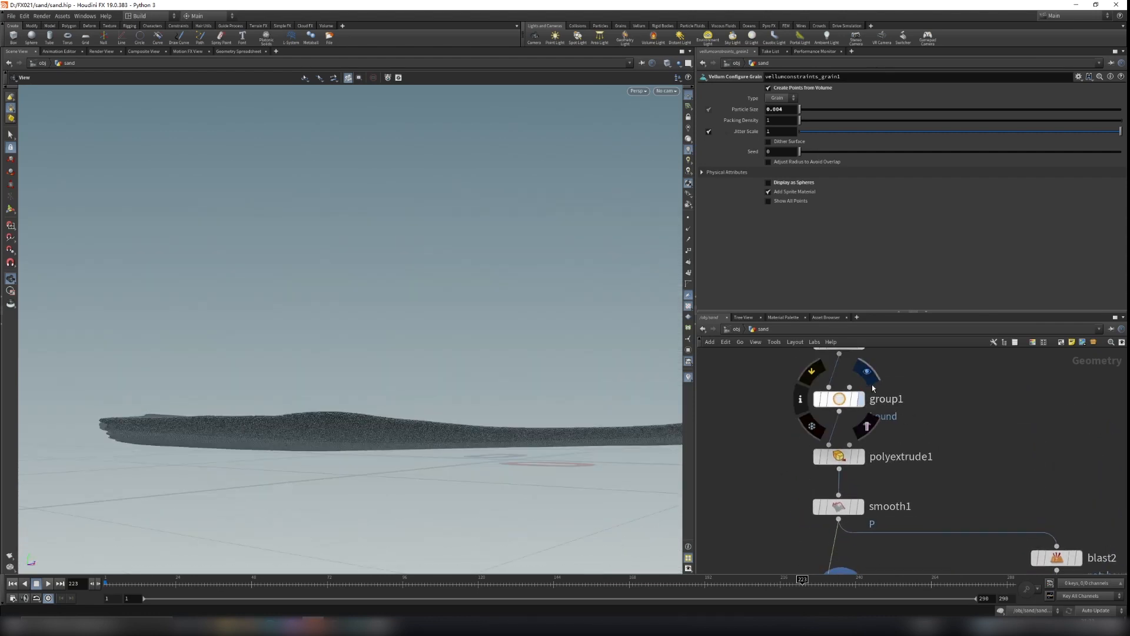
pyautogui.moveTo(849, 372); pyautogui.dragTo(856, 405, button='middle')
pyautogui.moveTo(416, 444); pyautogui.dragTo(406, 450)
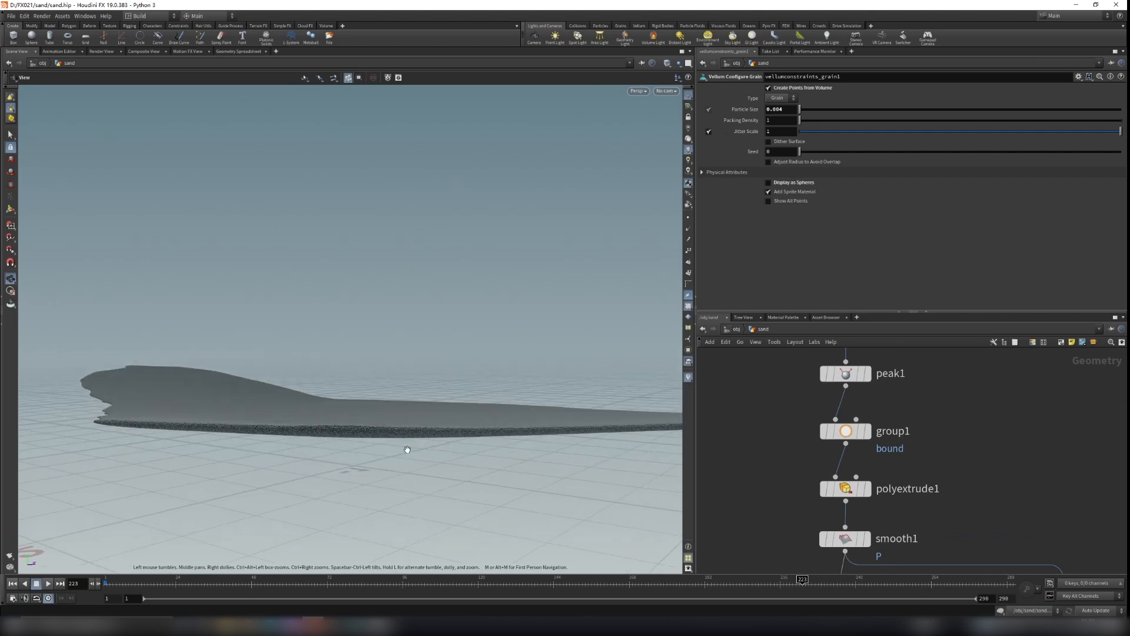
pyautogui.moveTo(334, 444); pyautogui.dragTo(416, 382)
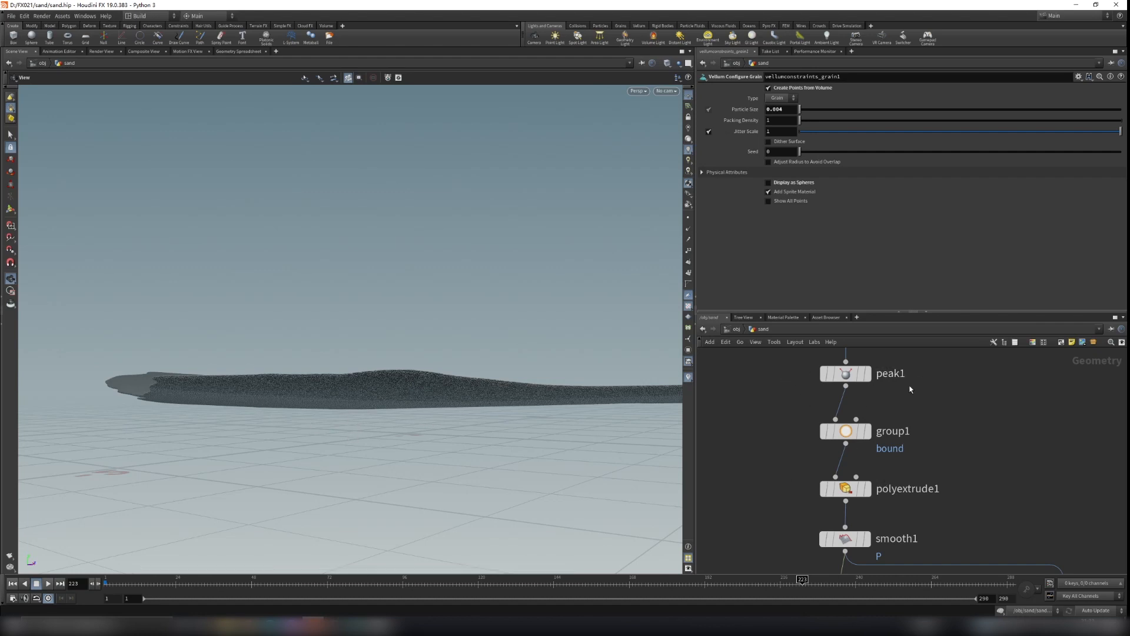
# Step: Examine the thickness of the grain layer up close along its edge and check peak1's Distance setting
pyautogui.scroll(6, 250, 373)
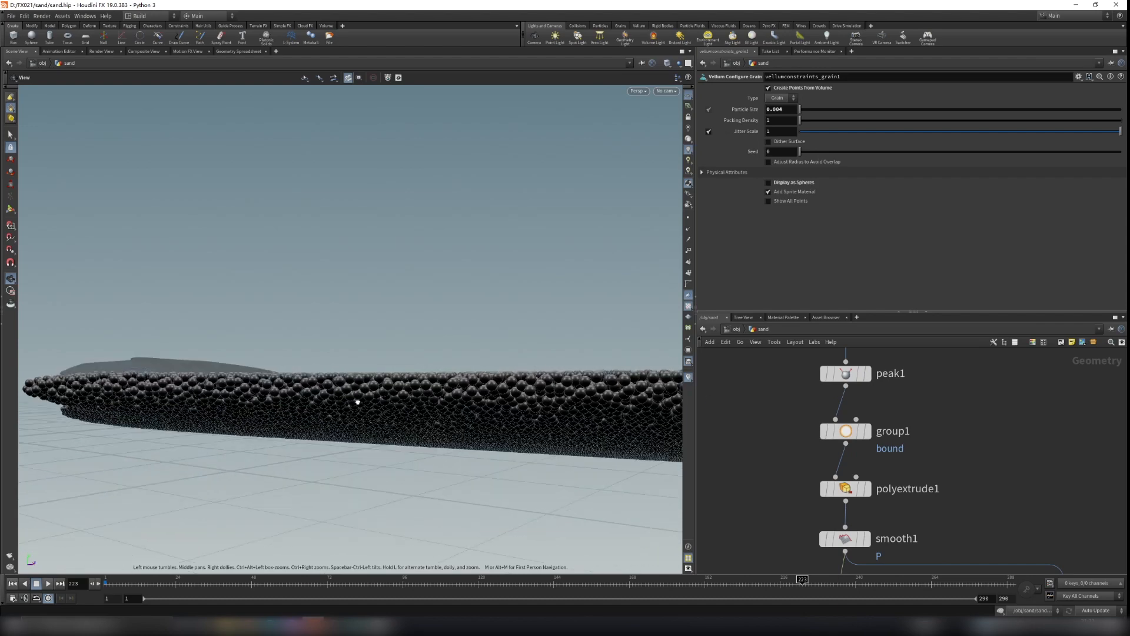
pyautogui.moveTo(358, 402); pyautogui.dragTo(359, 418)
pyautogui.moveTo(329, 378); pyautogui.dragTo(373, 385, button='right')
pyautogui.moveTo(373, 385)
pyautogui.mouseDown()
pyautogui.moveTo(376, 371)
pyautogui.moveTo(380, 387)
pyautogui.mouseUp()
pyautogui.moveTo(442, 471); pyautogui.dragTo(316, 503, button='right')
pyautogui.moveTo(357, 490); pyautogui.dragTo(364, 462)
pyautogui.moveTo(442, 461)
pyautogui.mouseDown(button='right')
pyautogui.moveTo(172, 512)
pyautogui.moveTo(441, 474)
pyautogui.mouseUp(button='right')
pyautogui.moveTo(459, 451); pyautogui.dragTo(430, 483)
pyautogui.moveTo(492, 445); pyautogui.dragTo(356, 465, button='right')
pyautogui.click(843, 374)
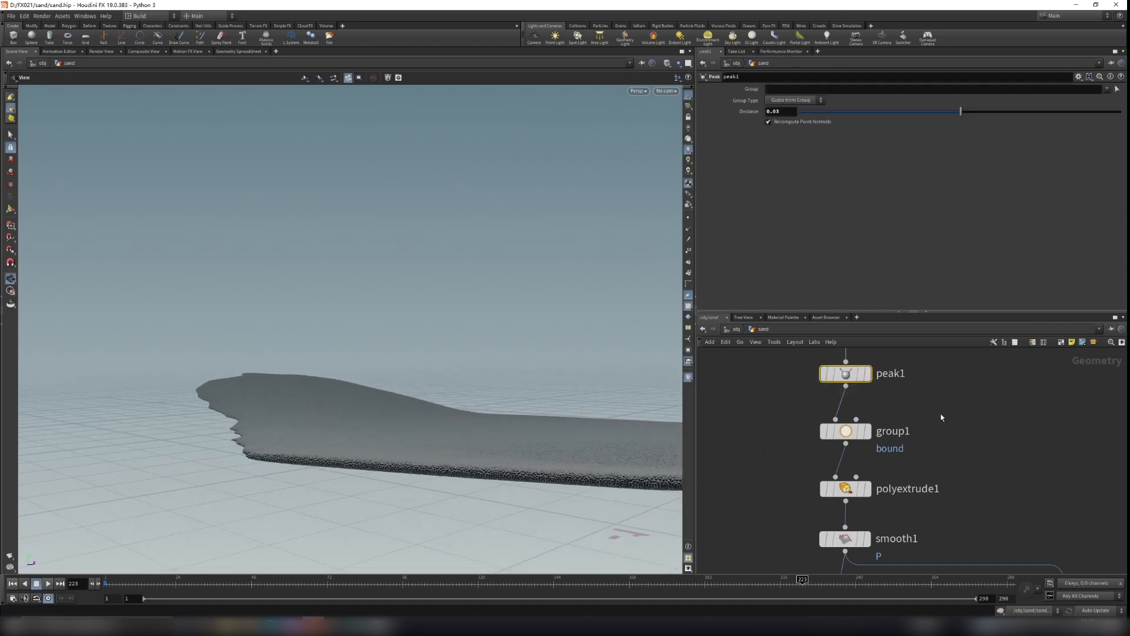
# Step: Select vellumconstraints_grain1 again and check its Particle Size and Packing Density settings against the grain surface
pyautogui.moveTo(970, 473); pyautogui.dragTo(937, 396, button='middle')
pyautogui.scroll(-1, 938, 428)
pyautogui.moveTo(938, 444); pyautogui.dragTo(936, 422, button='middle')
pyautogui.moveTo(754, 470); pyautogui.dragTo(898, 522)
pyautogui.moveTo(743, 467); pyautogui.dragTo(904, 521)
pyautogui.moveTo(511, 407); pyautogui.dragTo(539, 450)
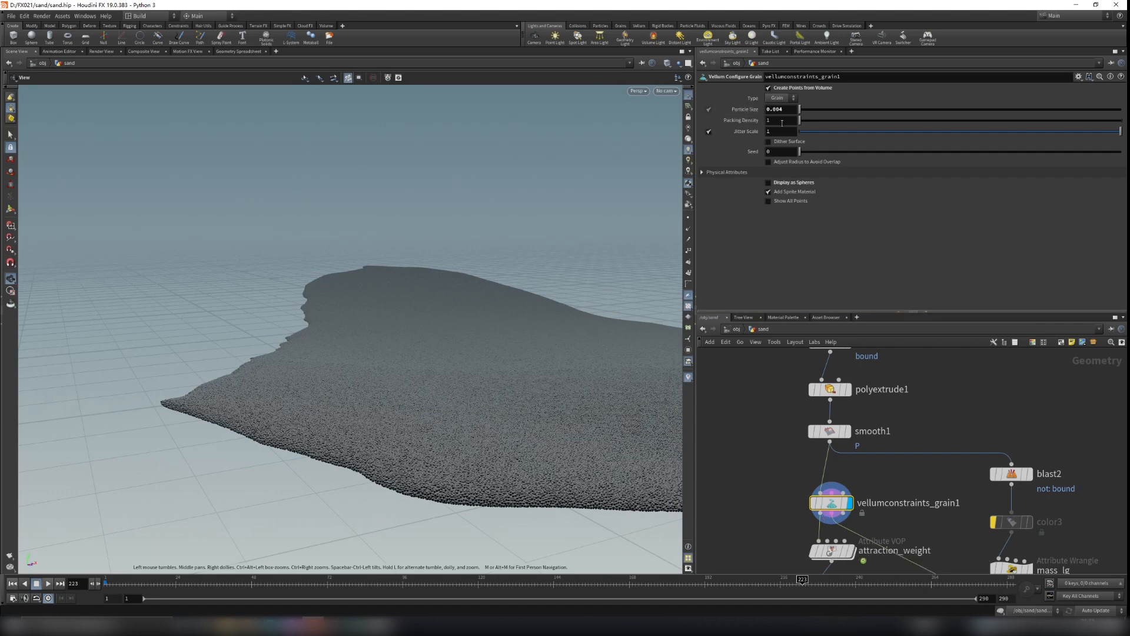
pyautogui.moveTo(531, 400); pyautogui.dragTo(418, 383)
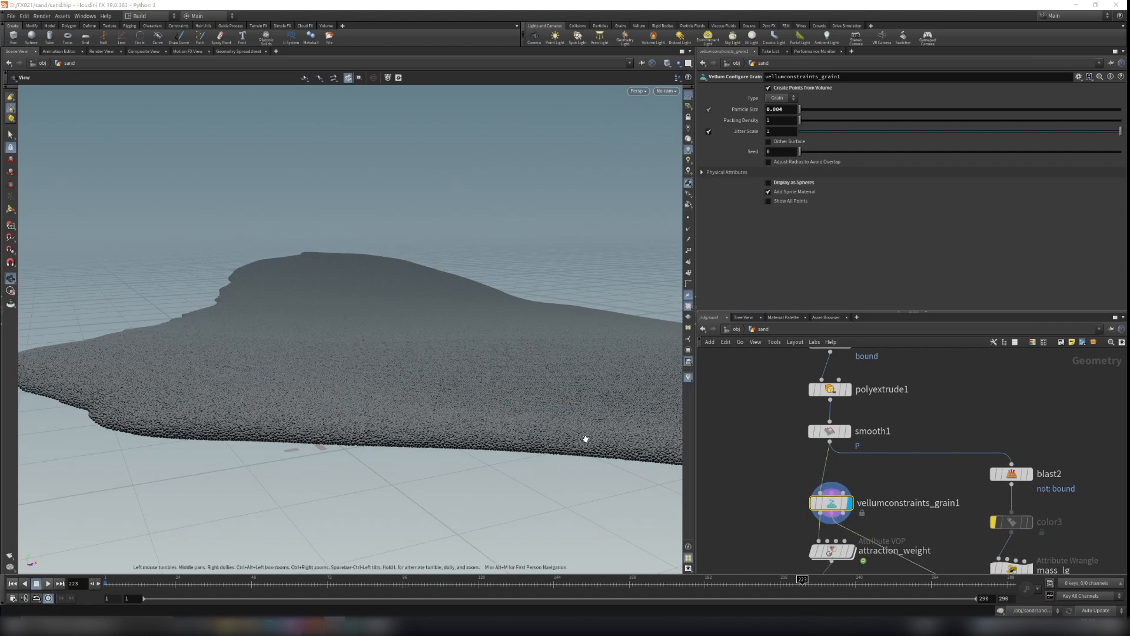
# Step: Display and select group1 again to view the patch's highlighted boundary edges from above
pyautogui.moveTo(811, 450); pyautogui.dragTo(707, 515, button='middle')
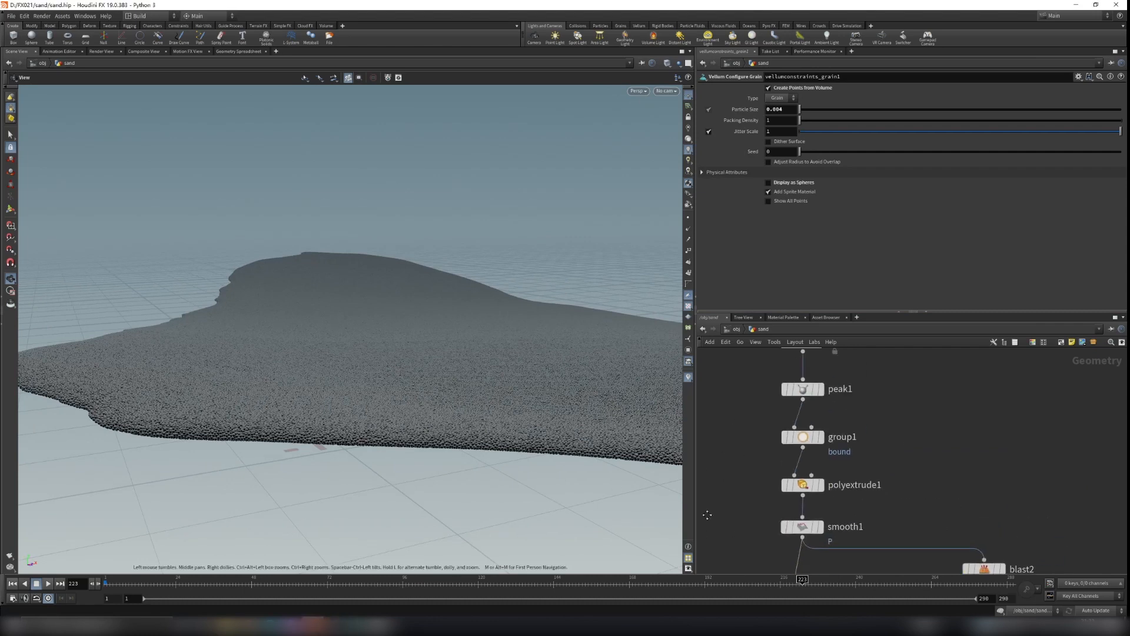
pyautogui.moveTo(819, 434)
pyautogui.click(826, 416)
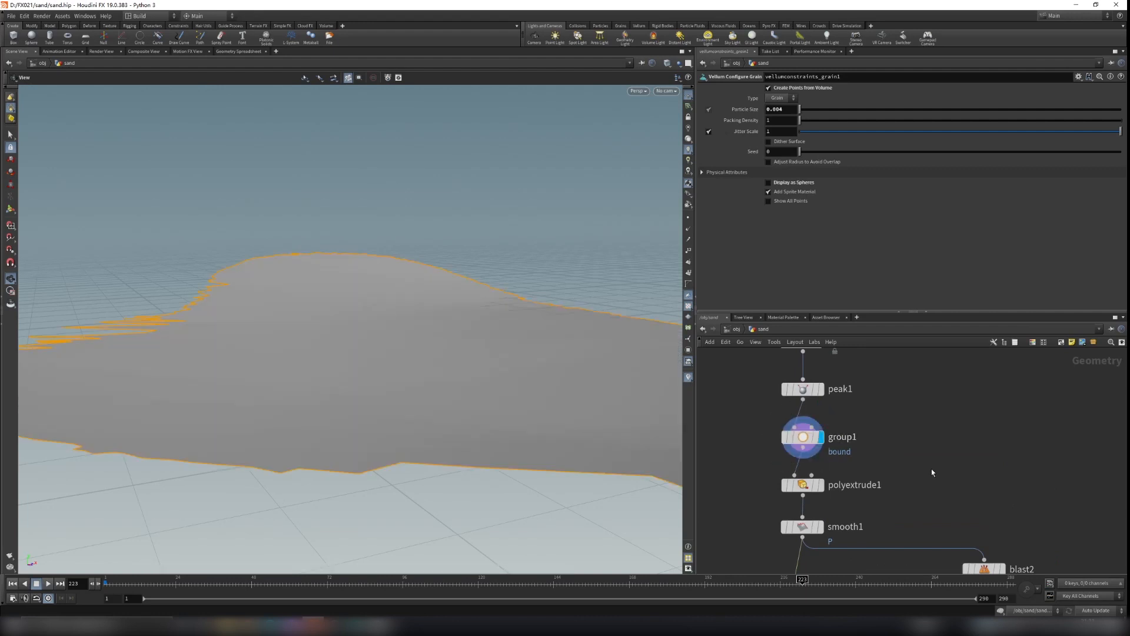
pyautogui.moveTo(803, 445); pyautogui.dragTo(768, 438)
pyautogui.moveTo(476, 355); pyautogui.dragTo(417, 382, button='right')
pyautogui.moveTo(429, 380); pyautogui.dragTo(444, 421)
pyautogui.moveTo(443, 421); pyautogui.dragTo(298, 457, button='right')
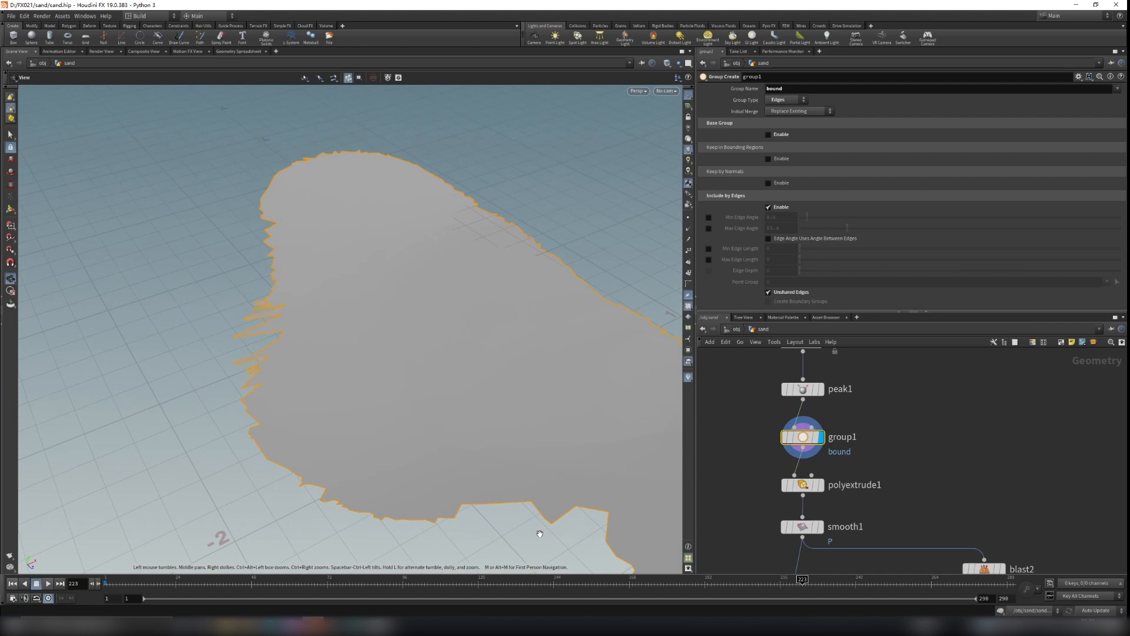
pyautogui.moveTo(539, 533); pyautogui.dragTo(507, 508)
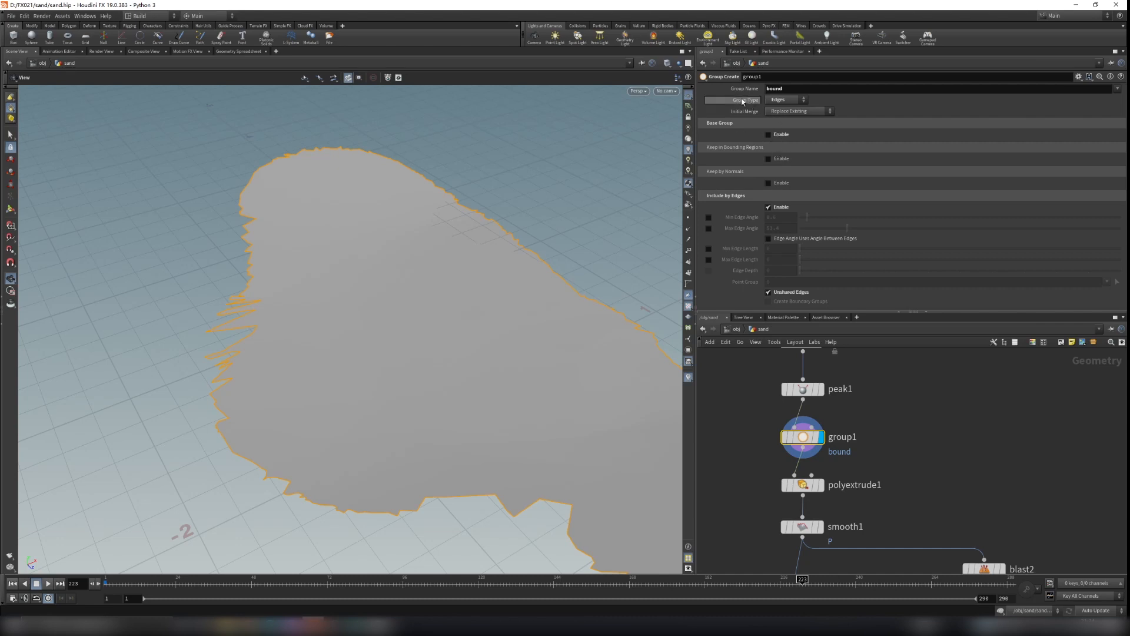
# Step: Check the Group Type options of group1 and inspect the jagged boundary edges up close
pyautogui.click(784, 101)
pyautogui.click(783, 101)
pyautogui.moveTo(452, 502); pyautogui.dragTo(465, 426, button='middle')
pyautogui.scroll(6, 476, 433)
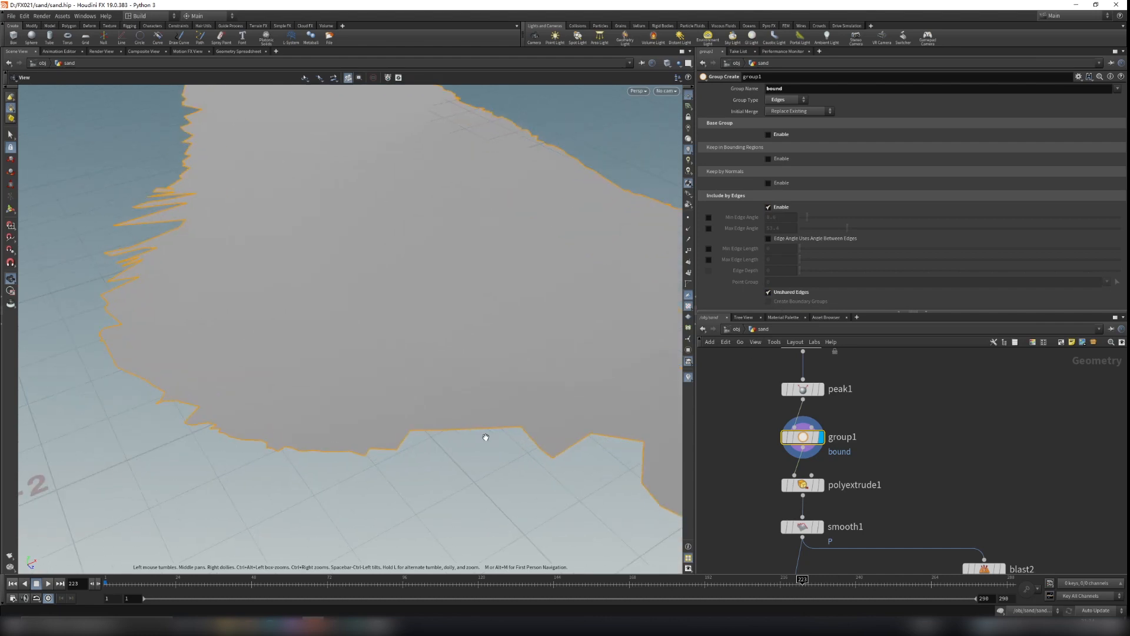
pyautogui.scroll(-3, 350, 377)
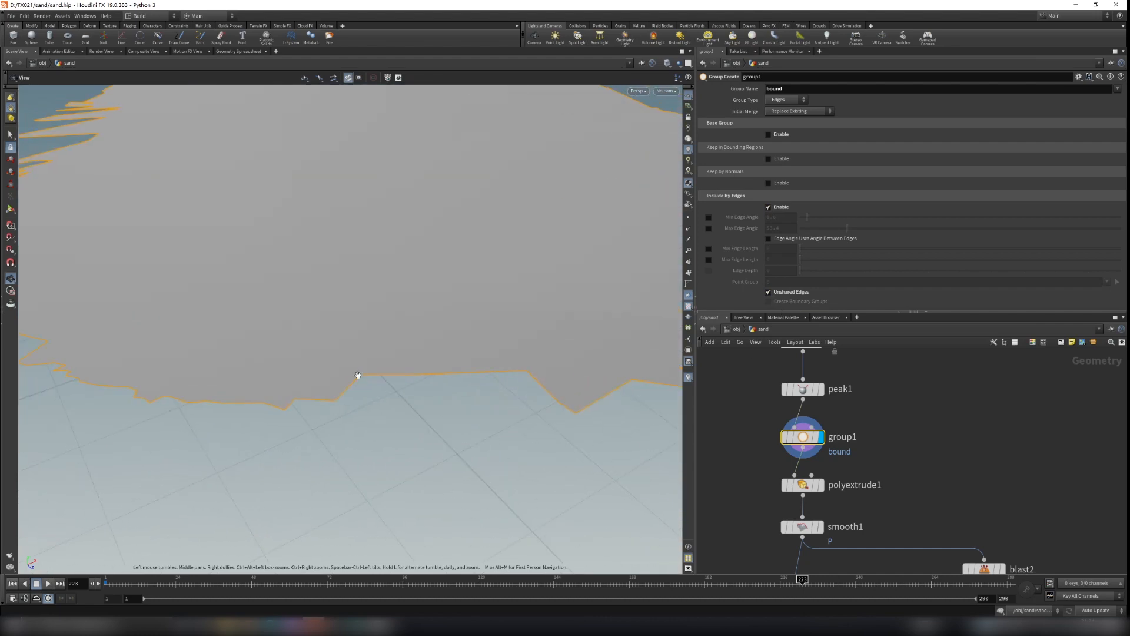
# Step: Inspect the whole patch outline from farther out and check the Group Name set on group1
pyautogui.scroll(-8, 469, 350)
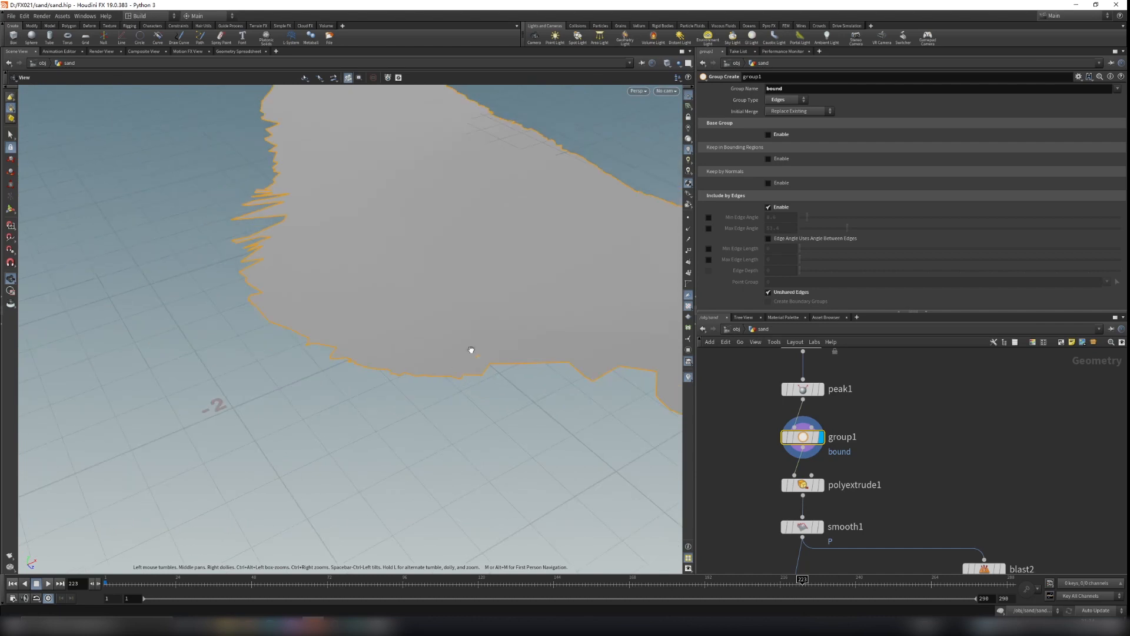
pyautogui.moveTo(784, 88); pyautogui.dragTo(761, 94)
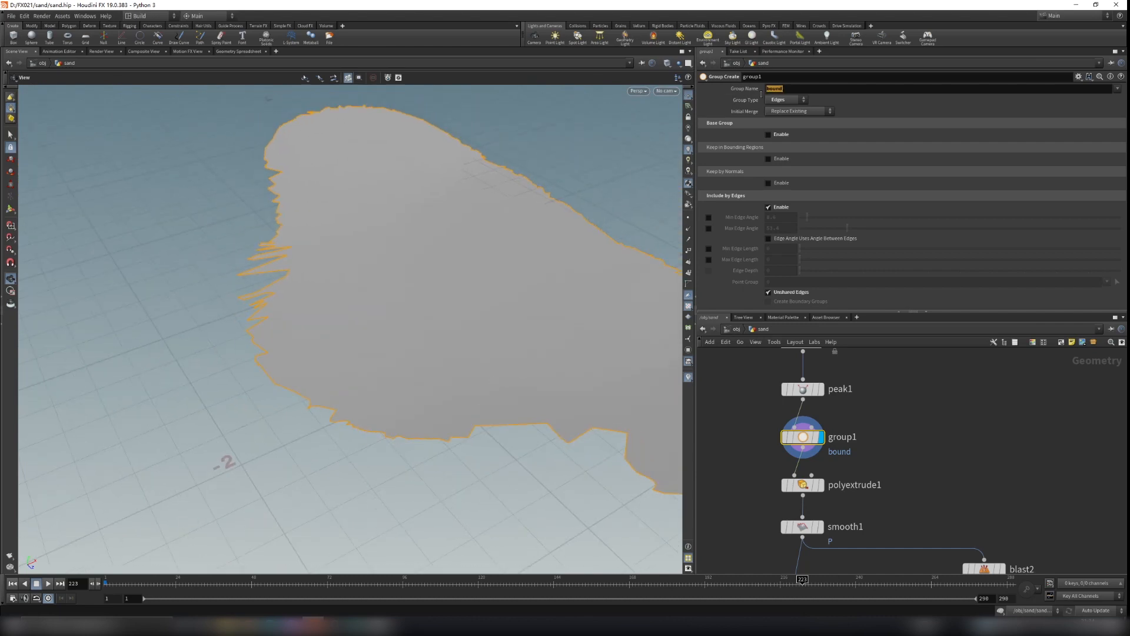
pyautogui.click(786, 90)
pyautogui.moveTo(901, 501); pyautogui.dragTo(914, 448, button='middle')
pyautogui.scroll(-1, 912, 454)
pyautogui.scroll(2, 867, 454)
pyautogui.moveTo(529, 245); pyautogui.dragTo(439, 447, button='middle')
pyautogui.moveTo(440, 448); pyautogui.dragTo(340, 390)
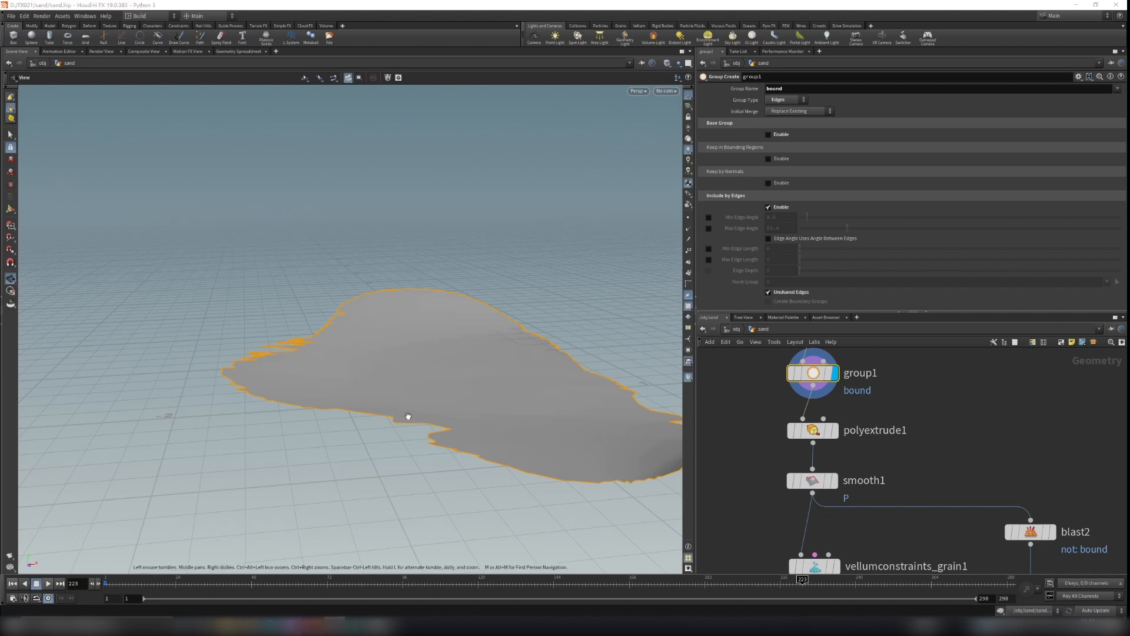
pyautogui.moveTo(451, 409); pyautogui.dragTo(517, 404)
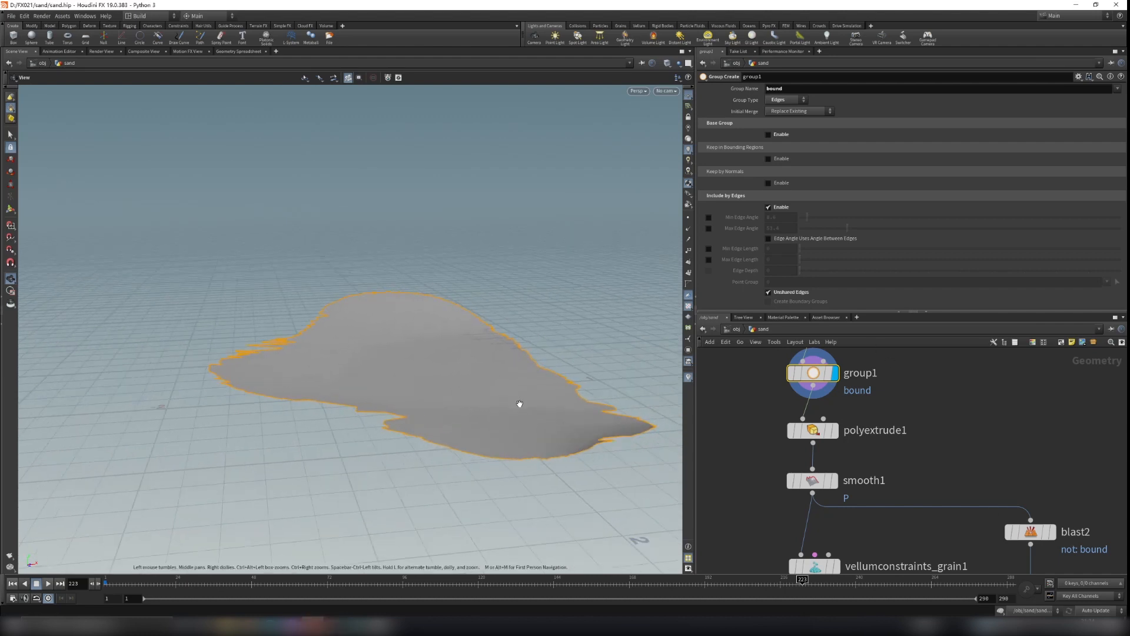
# Step: Select the mass wrangle below attraction_weight and review the fit/rand expression that assigns f@mass
pyautogui.moveTo(977, 569); pyautogui.dragTo(928, 442, button='middle')
pyautogui.scroll(-2, 928, 442)
pyautogui.moveTo(960, 558); pyautogui.dragTo(963, 486, button='middle')
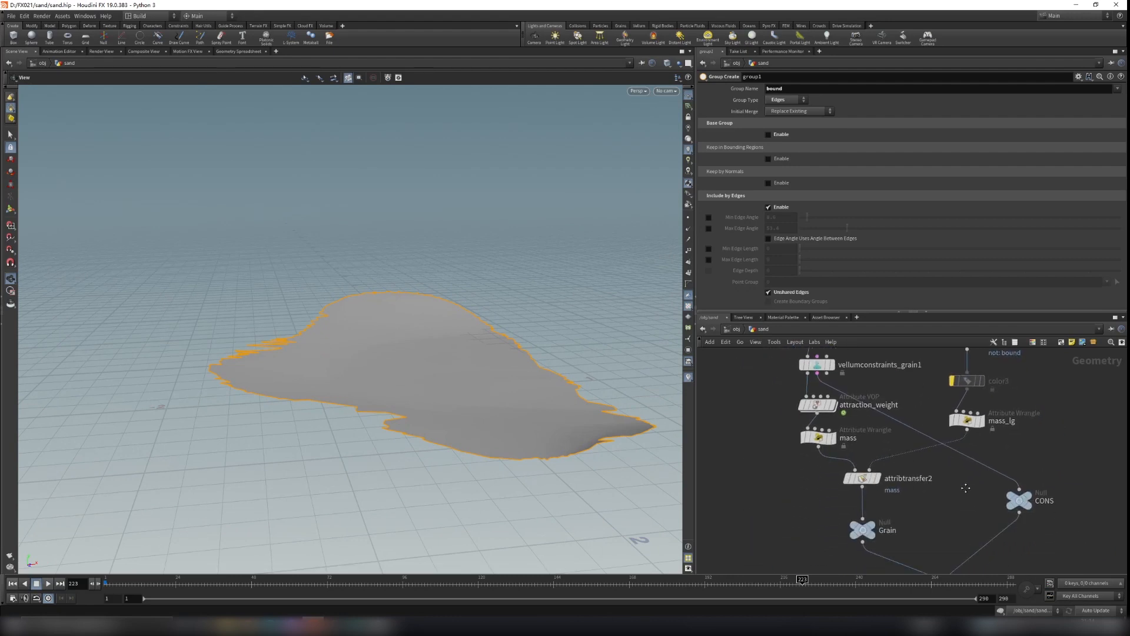
pyautogui.scroll(2, 956, 489)
pyautogui.moveTo(721, 401); pyautogui.dragTo(765, 469, button='middle')
pyautogui.moveTo(744, 465); pyautogui.dragTo(874, 497)
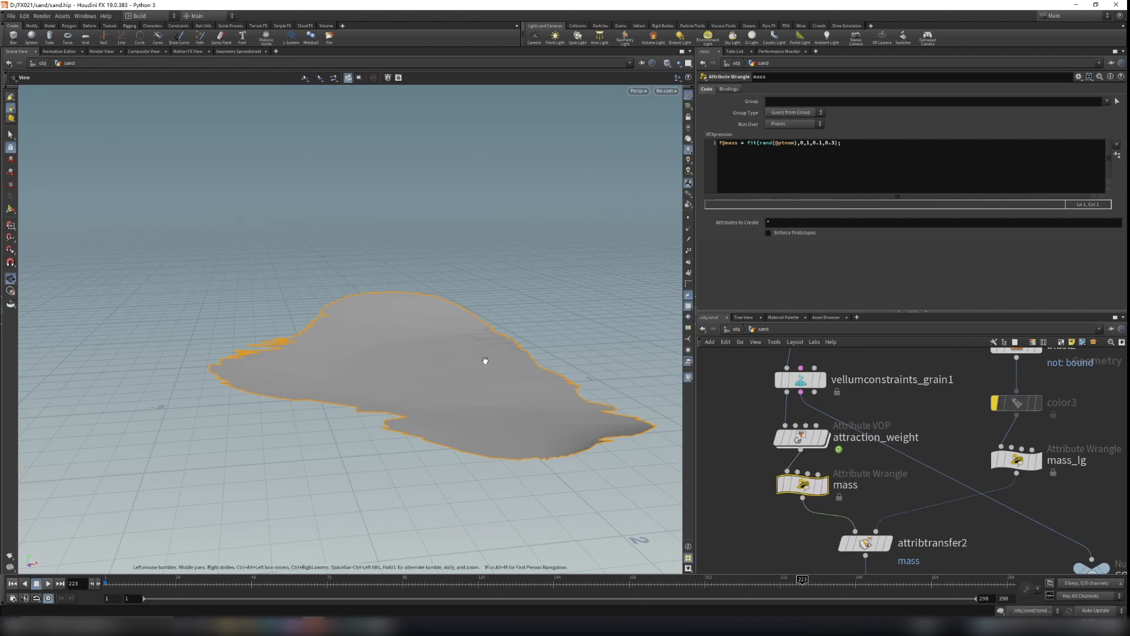
pyautogui.scroll(1, 485, 360)
pyautogui.moveTo(844, 149); pyautogui.dragTo(746, 144)
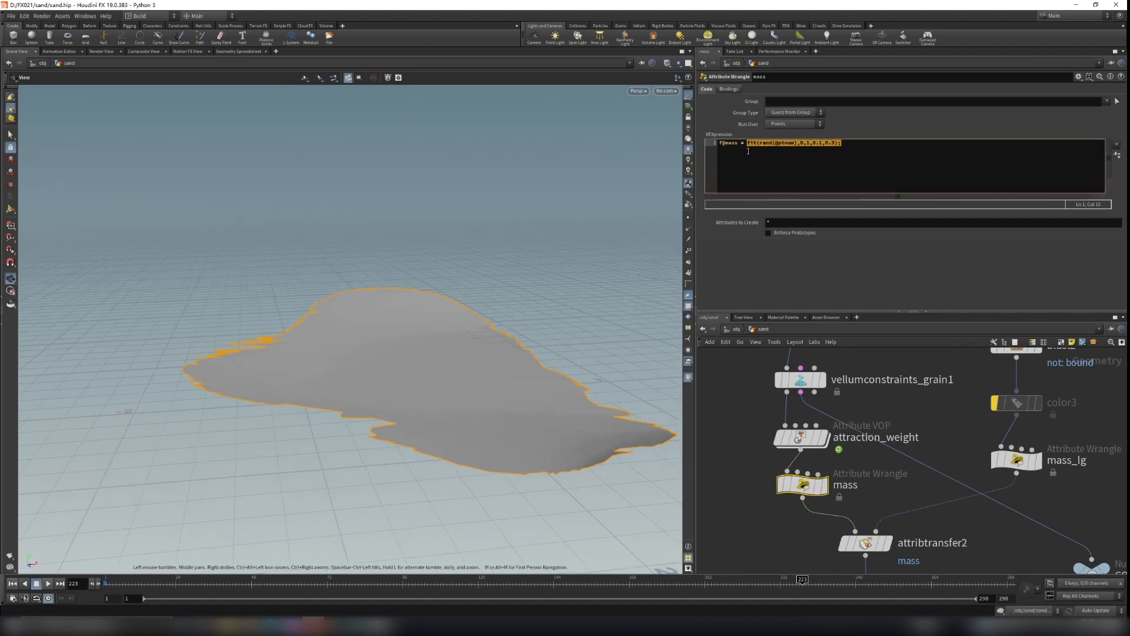
pyautogui.click(863, 142)
# Step: Sort the point data by mass in the geometry spreadsheet, browse the values and return to the scene view
pyautogui.click(242, 51)
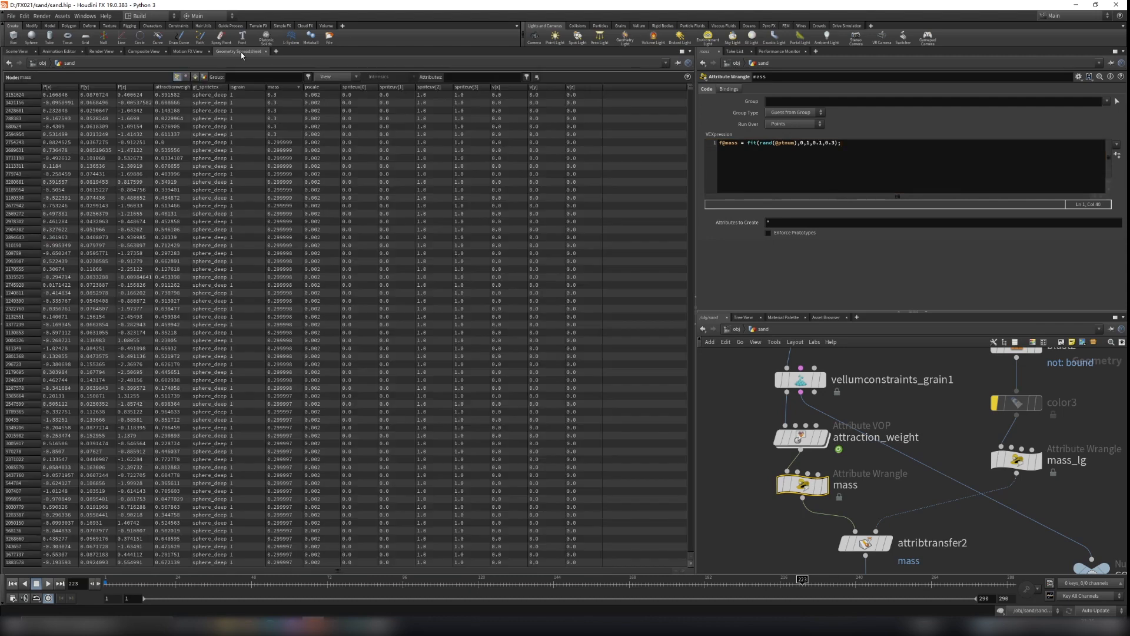
pyautogui.click(282, 88)
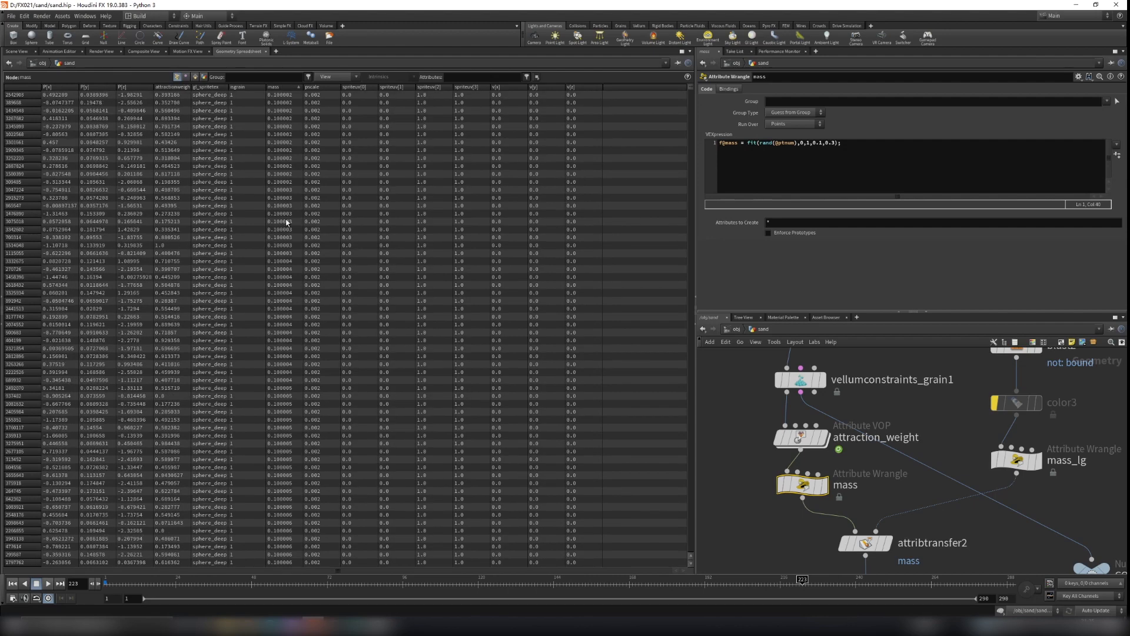
pyautogui.moveTo(691, 86); pyautogui.dragTo(678, 271)
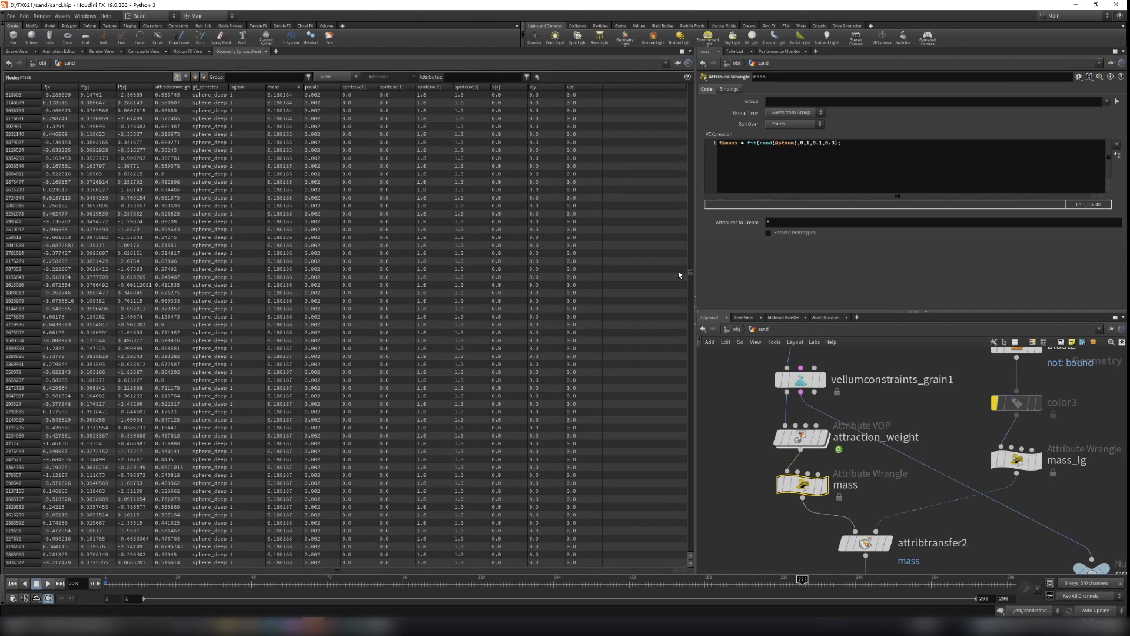
pyautogui.click(20, 51)
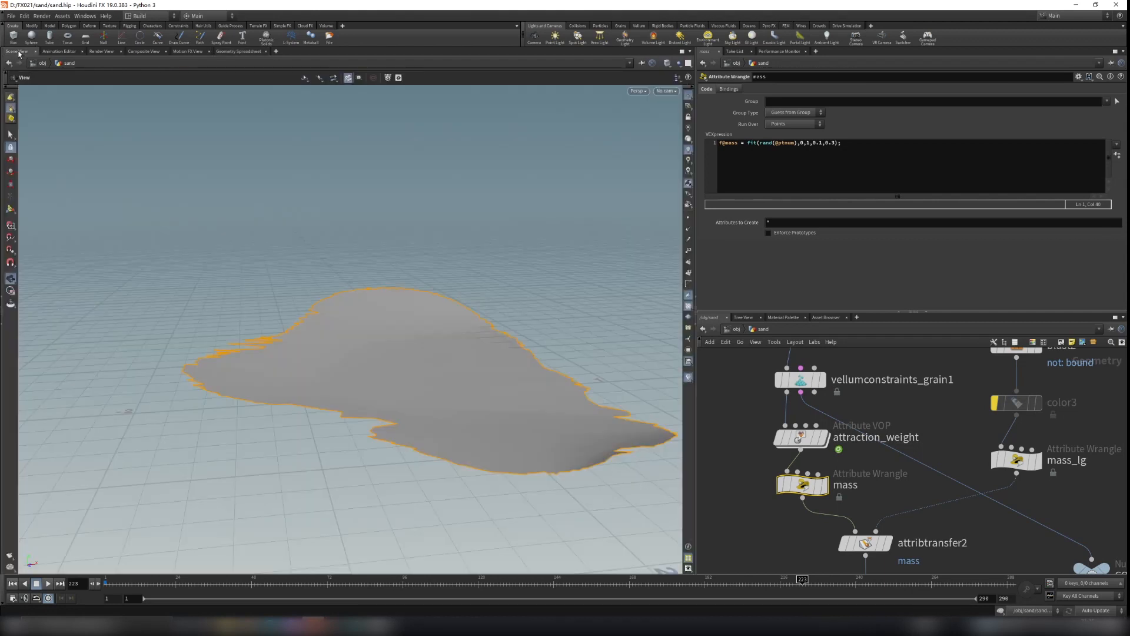
# Step: Display the mass wrangle's output and turn on the viewport visualizer for its mass point attribute
pyautogui.click(824, 486)
pyautogui.scroll(3, 465, 410)
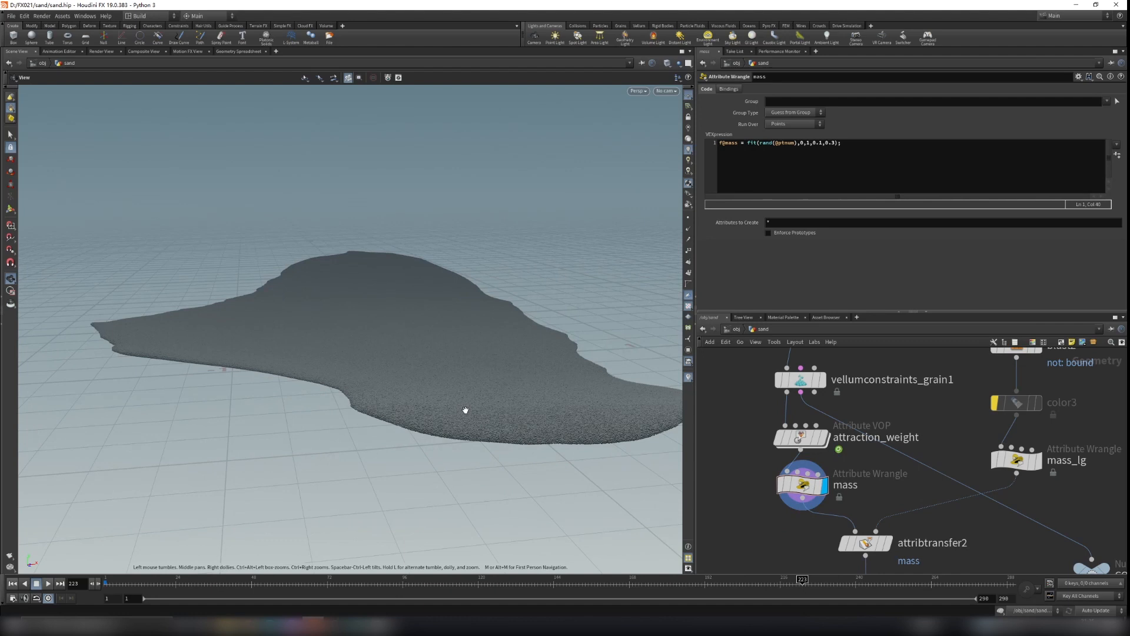
pyautogui.scroll(3, 465, 410)
pyautogui.click(763, 484)
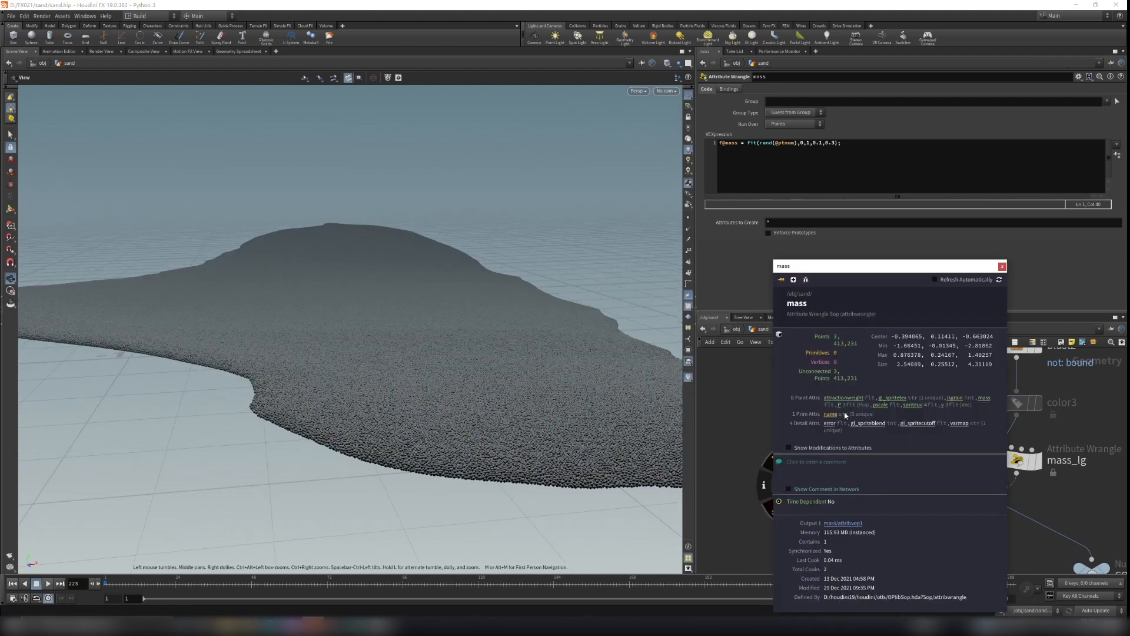
pyautogui.click(987, 398)
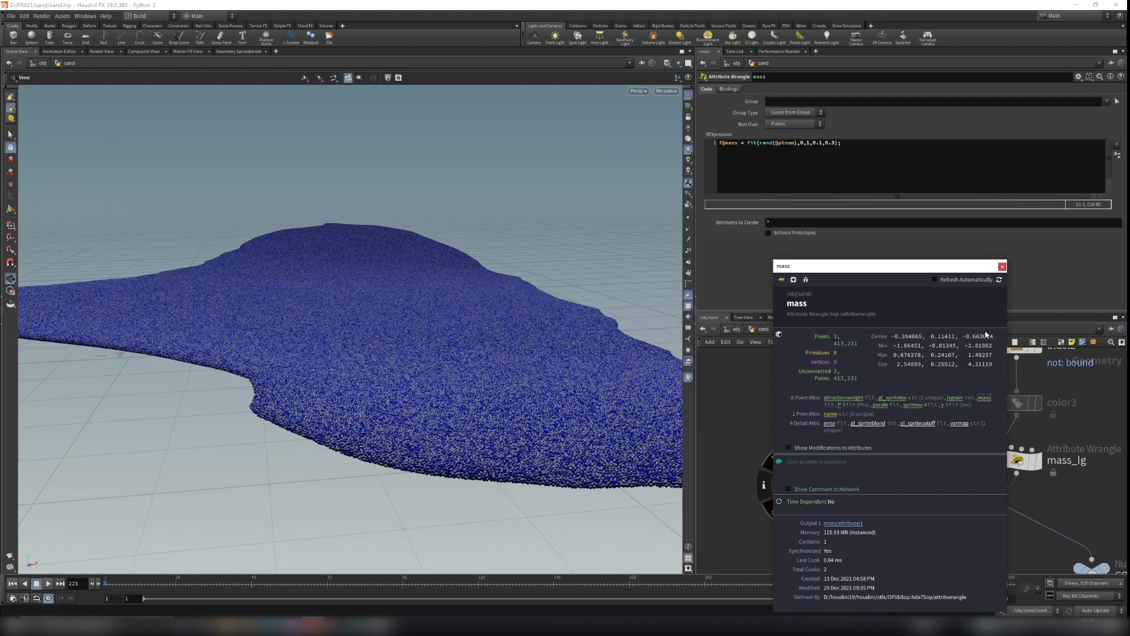
pyautogui.click(1001, 266)
# Step: Examine the mass-coloured grains up close and from the side of the patch
pyautogui.scroll(3, 528, 449)
pyautogui.scroll(3, 527, 449)
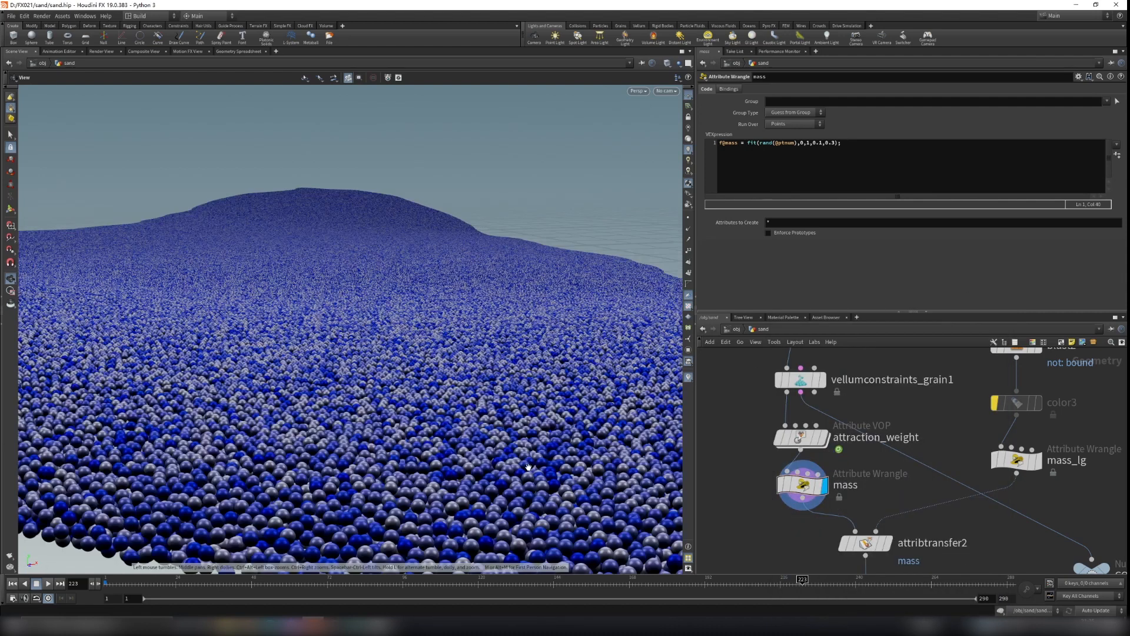
pyautogui.scroll(-3, 524, 444)
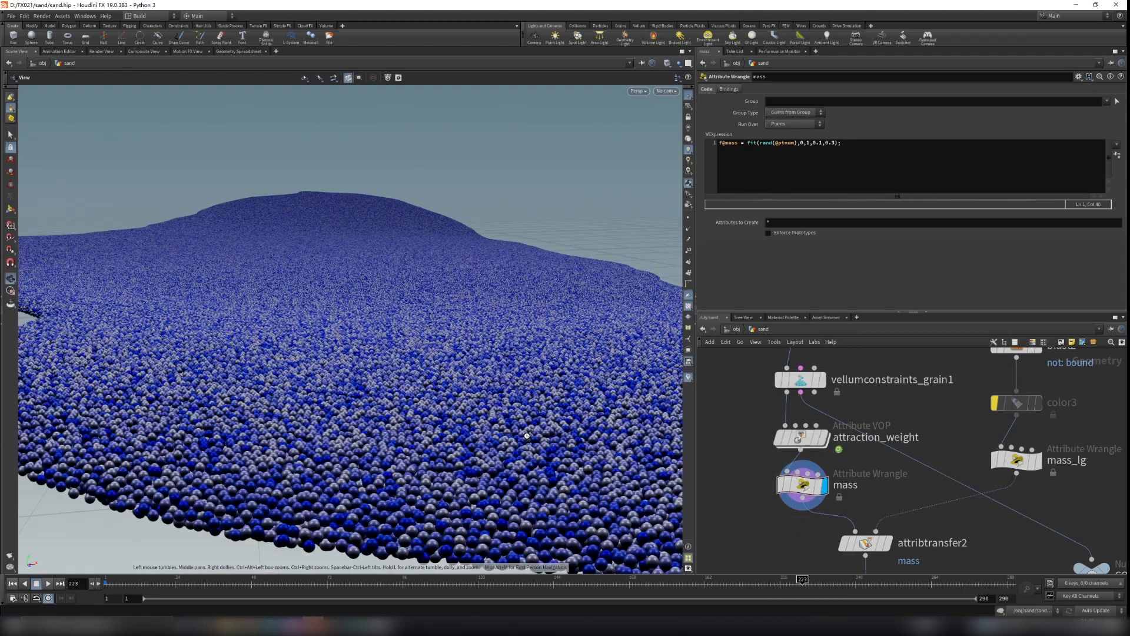
pyautogui.moveTo(530, 460); pyautogui.dragTo(527, 449)
pyautogui.moveTo(511, 453); pyautogui.dragTo(184, 458, button='right')
pyautogui.moveTo(185, 459); pyautogui.dragTo(360, 458, button='middle')
pyautogui.moveTo(428, 441); pyautogui.dragTo(262, 448, button='right')
pyautogui.moveTo(456, 486); pyautogui.dragTo(432, 414)
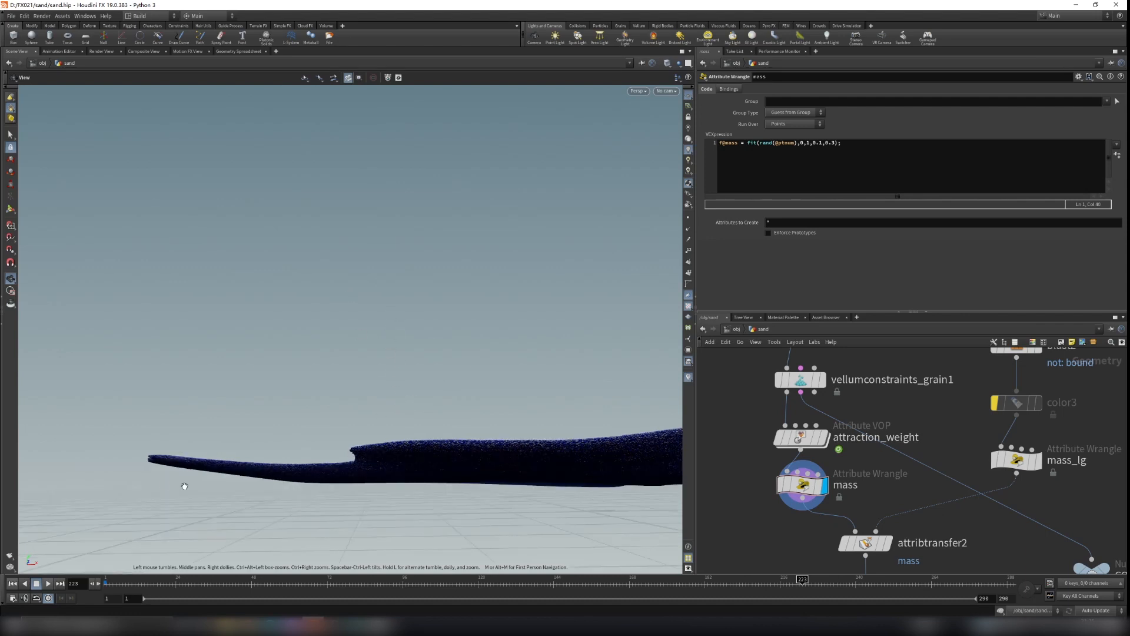
pyautogui.moveTo(379, 463); pyautogui.dragTo(381, 466)
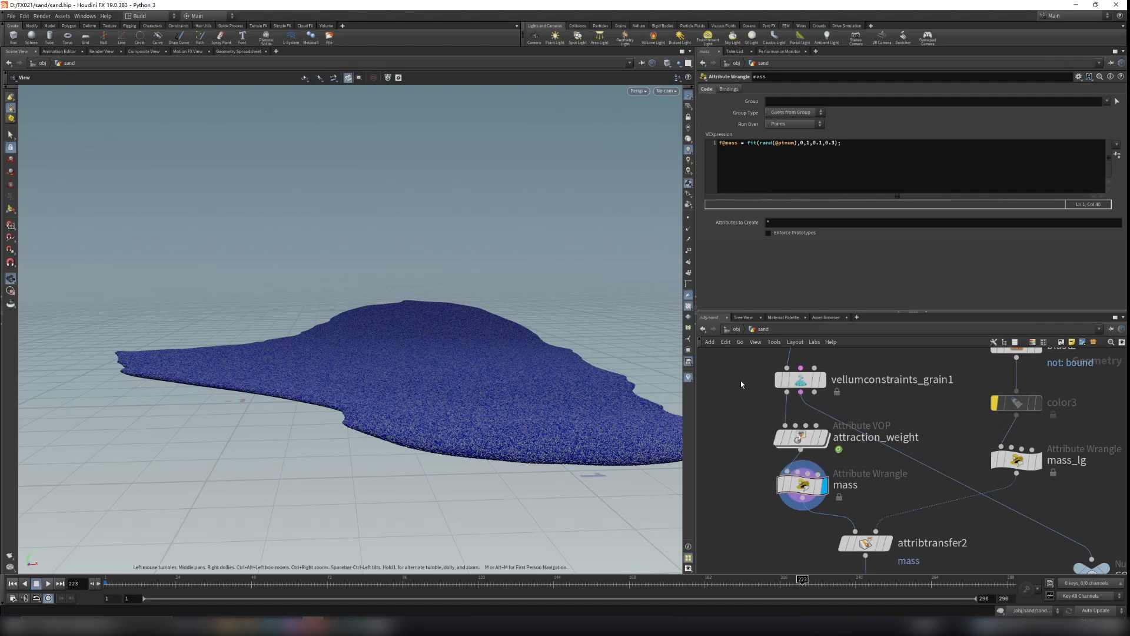
# Step: Review the node chain from its start and compare the displayed outputs of smooth1 and vellumconstraints_grain1
pyautogui.scroll(-6, 758, 503)
pyautogui.scroll(4, 873, 501)
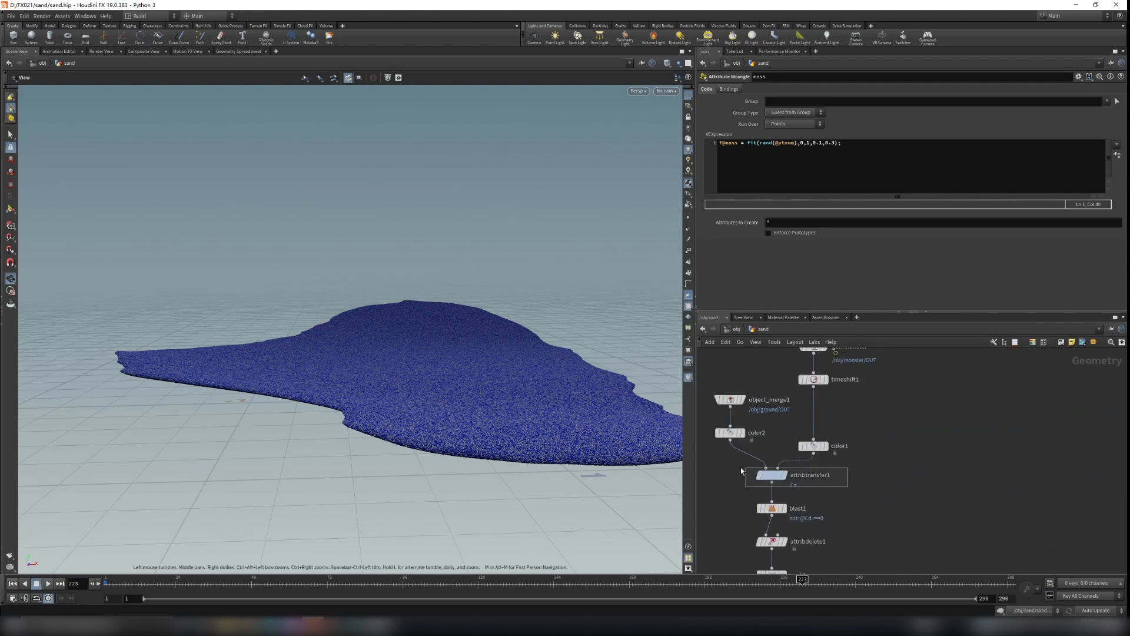
pyautogui.moveTo(879, 498); pyautogui.dragTo(874, 363, button='middle')
pyautogui.scroll(-3, 901, 422)
pyautogui.moveTo(945, 483); pyautogui.dragTo(953, 421, button='middle')
pyautogui.scroll(3, 910, 491)
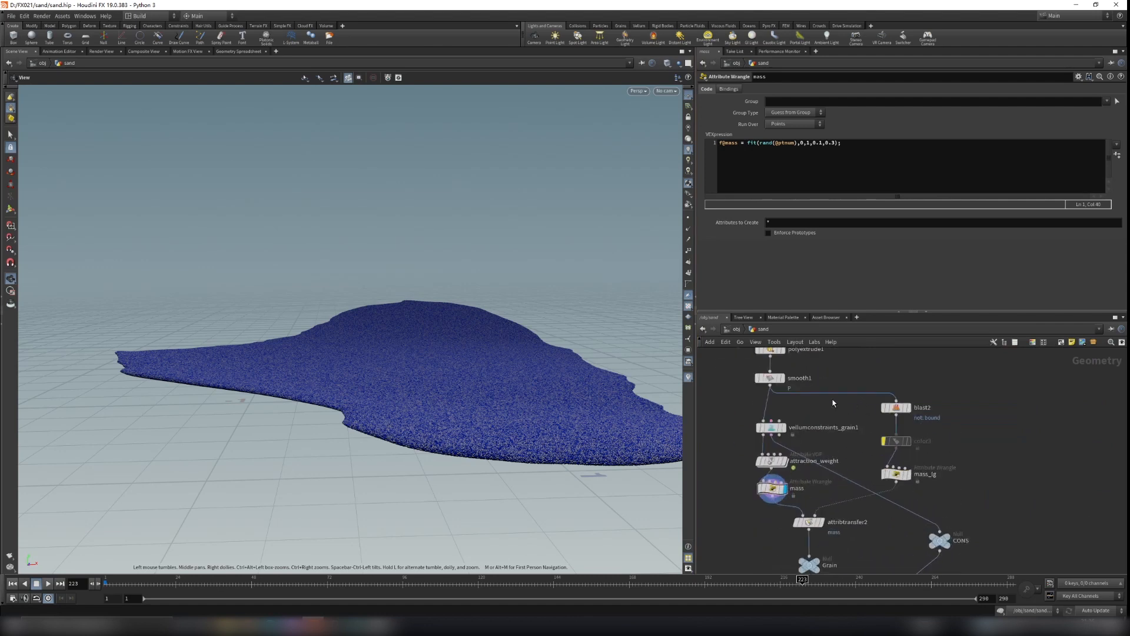
pyautogui.click(783, 379)
pyautogui.moveTo(518, 421); pyautogui.dragTo(446, 431)
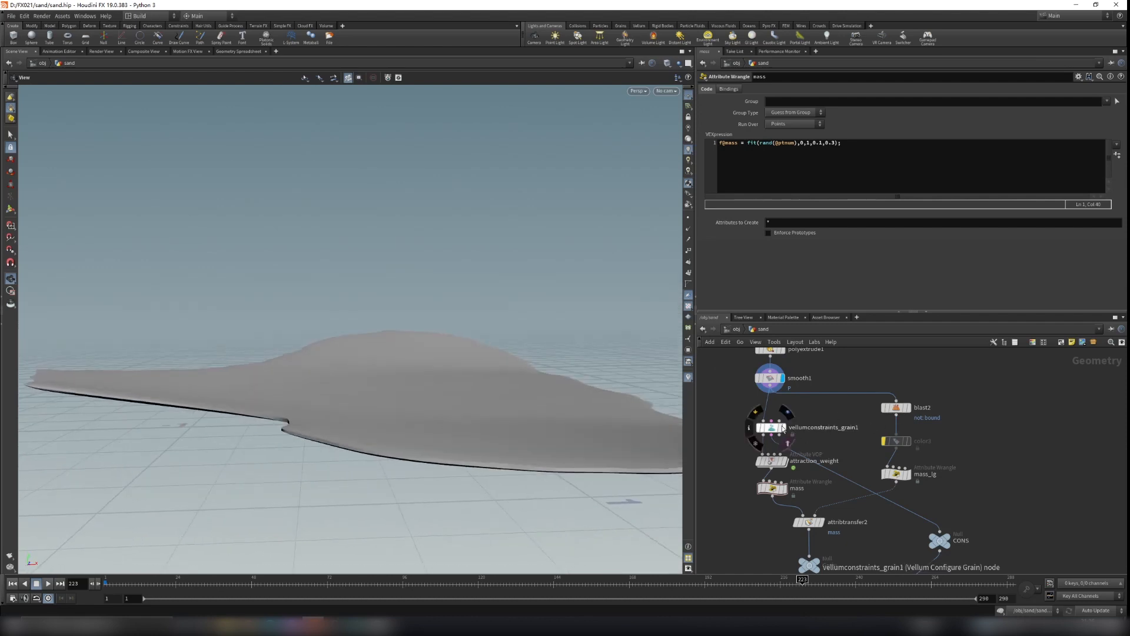
pyautogui.click(786, 412)
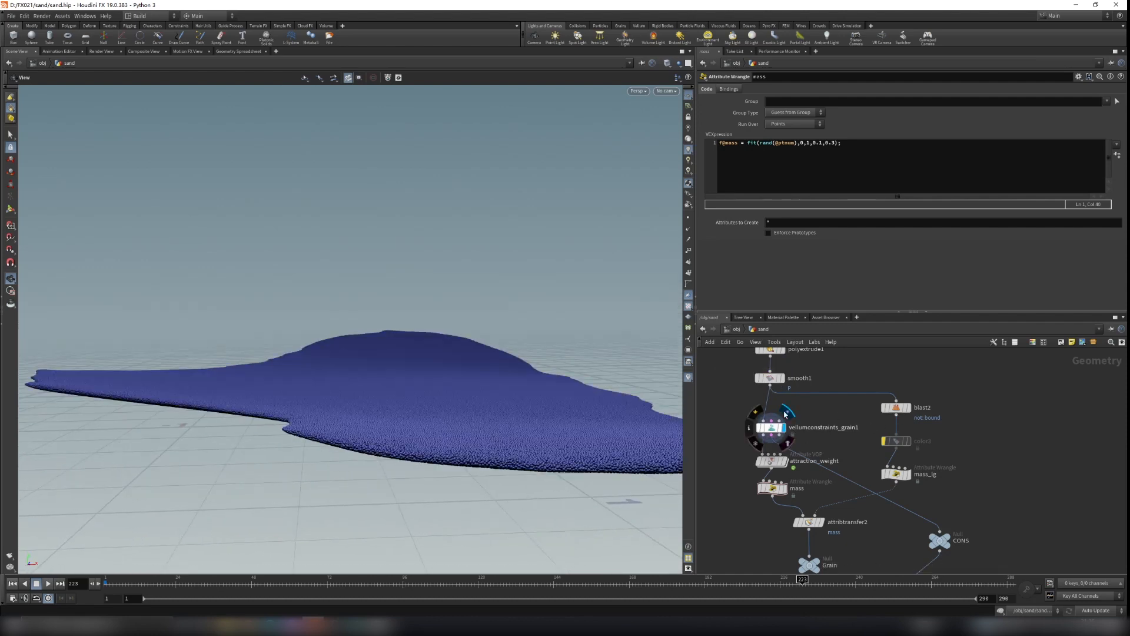
# Step: Select group1 above polyextrude1 and review its boundary edge group settings
pyautogui.moveTo(911, 410)
pyautogui.moveTo(826, 378); pyautogui.dragTo(832, 419, button='middle')
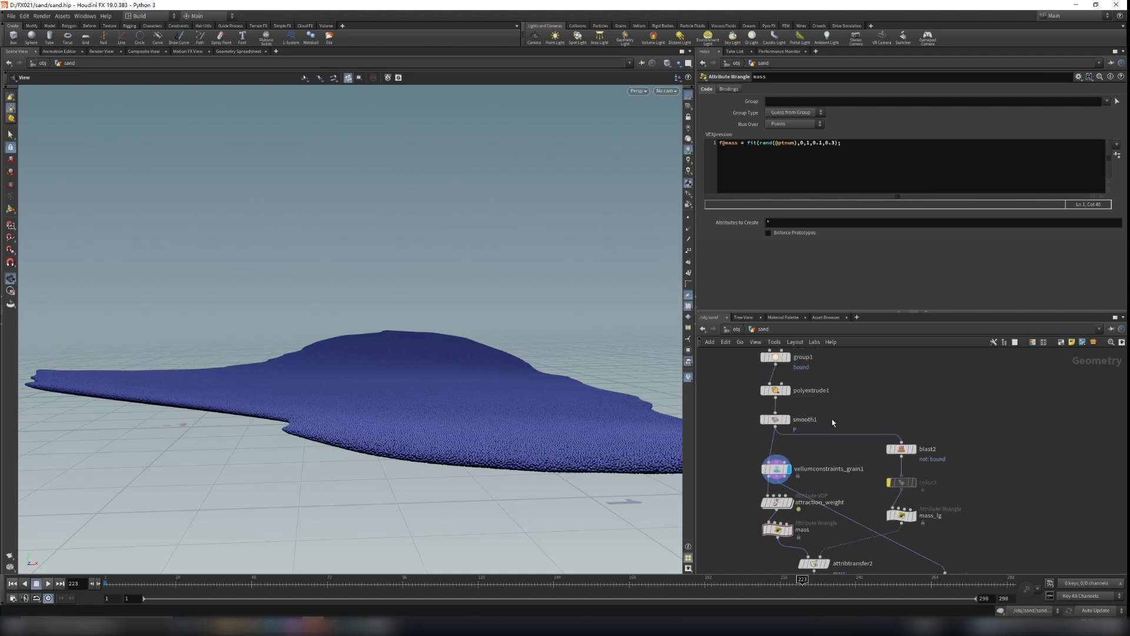
pyautogui.moveTo(753, 382); pyautogui.dragTo(758, 411, button='middle')
pyautogui.moveTo(748, 373); pyautogui.dragTo(795, 391)
pyautogui.moveTo(932, 431); pyautogui.dragTo(918, 403, button='middle')
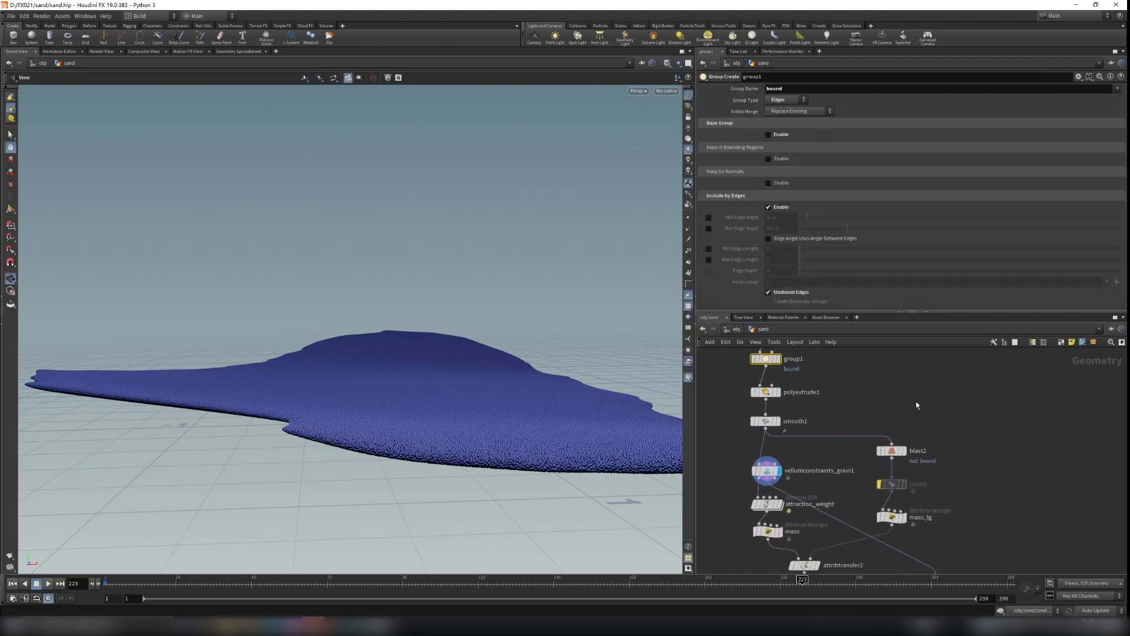
# Step: Select and display blast2 to view the isolated boundary strip, and check its Group Type options
pyautogui.click(903, 451)
pyautogui.moveTo(878, 443); pyautogui.dragTo(877, 442)
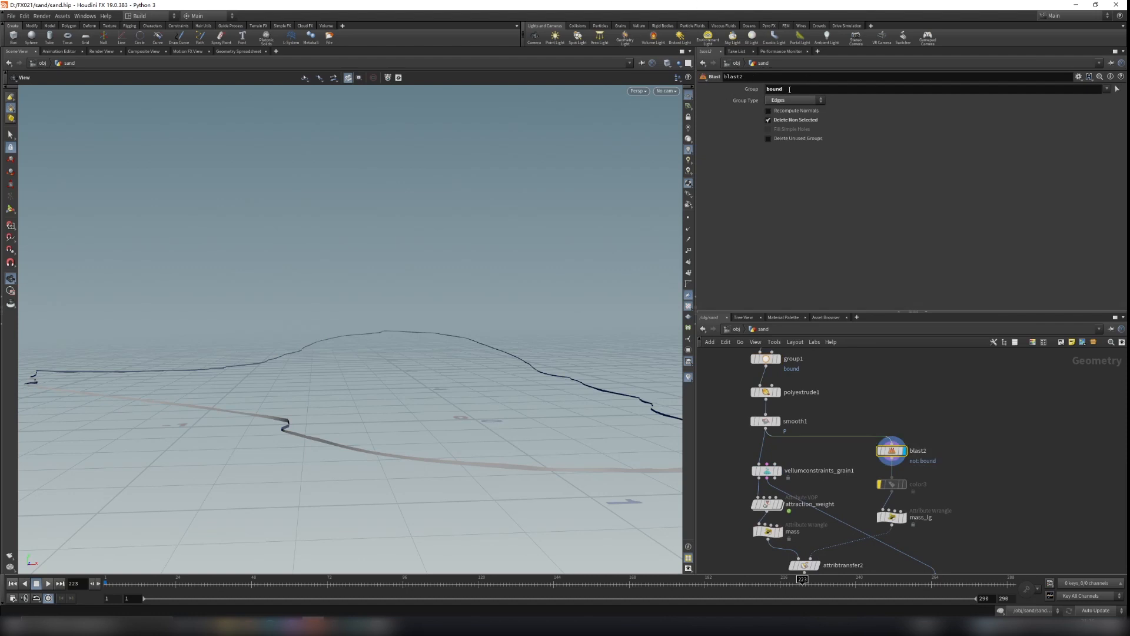
pyautogui.moveTo(391, 373); pyautogui.dragTo(434, 424)
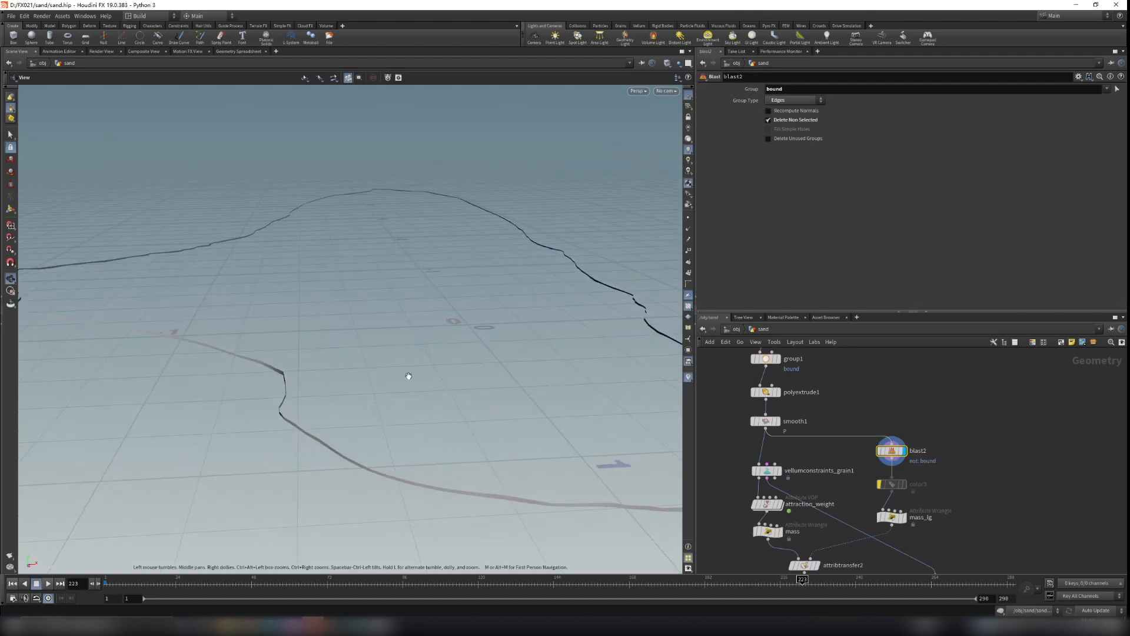
pyautogui.moveTo(404, 465); pyautogui.dragTo(325, 421)
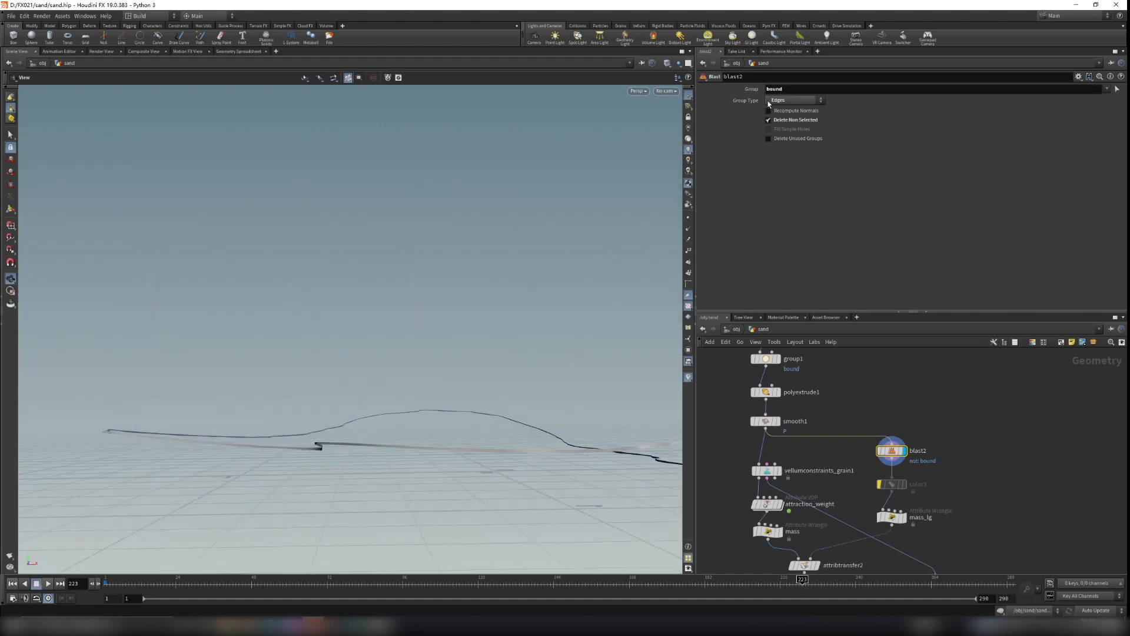
pyautogui.click(801, 102)
pyautogui.click(795, 125)
pyautogui.moveTo(347, 435); pyautogui.dragTo(329, 459)
# Step: Check the point attribute transferred by attribtransfer2 and compare the expressions in the mass_lg and mass wrangles
pyautogui.moveTo(959, 502); pyautogui.dragTo(966, 464, button='middle')
pyautogui.scroll(2, 951, 480)
pyautogui.moveTo(927, 500); pyautogui.dragTo(967, 470, button='middle')
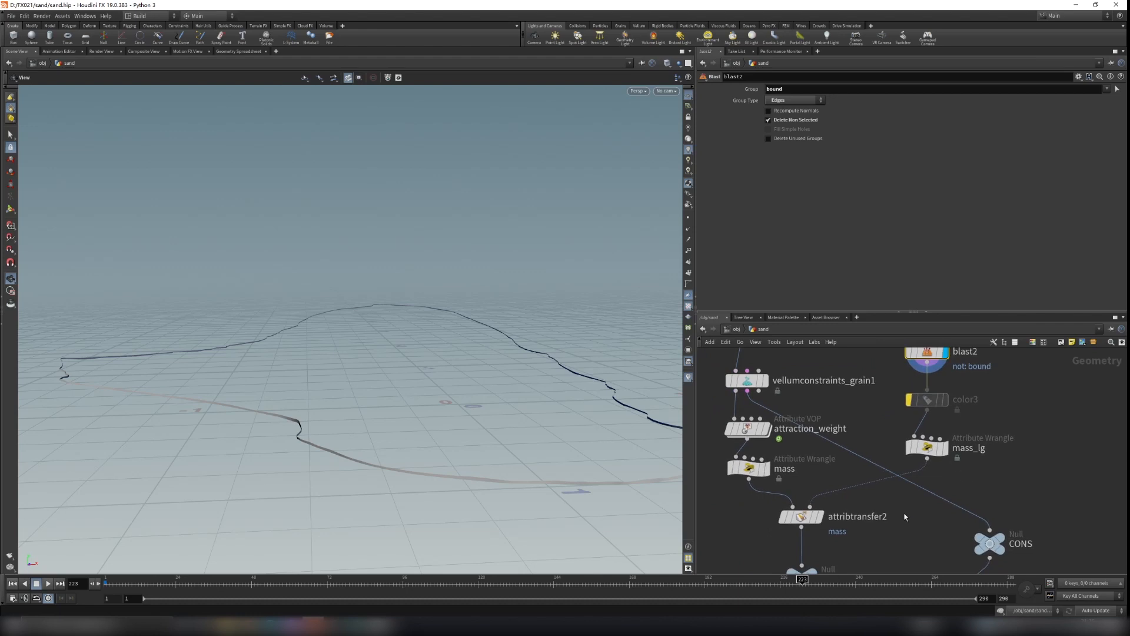
pyautogui.click(798, 516)
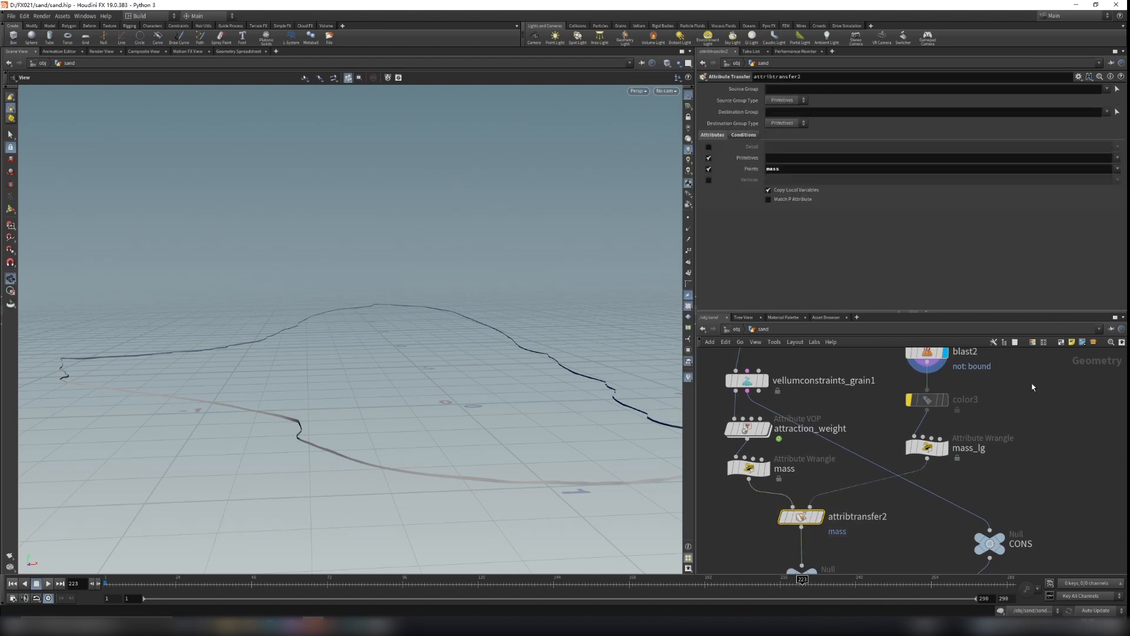
pyautogui.click(940, 451)
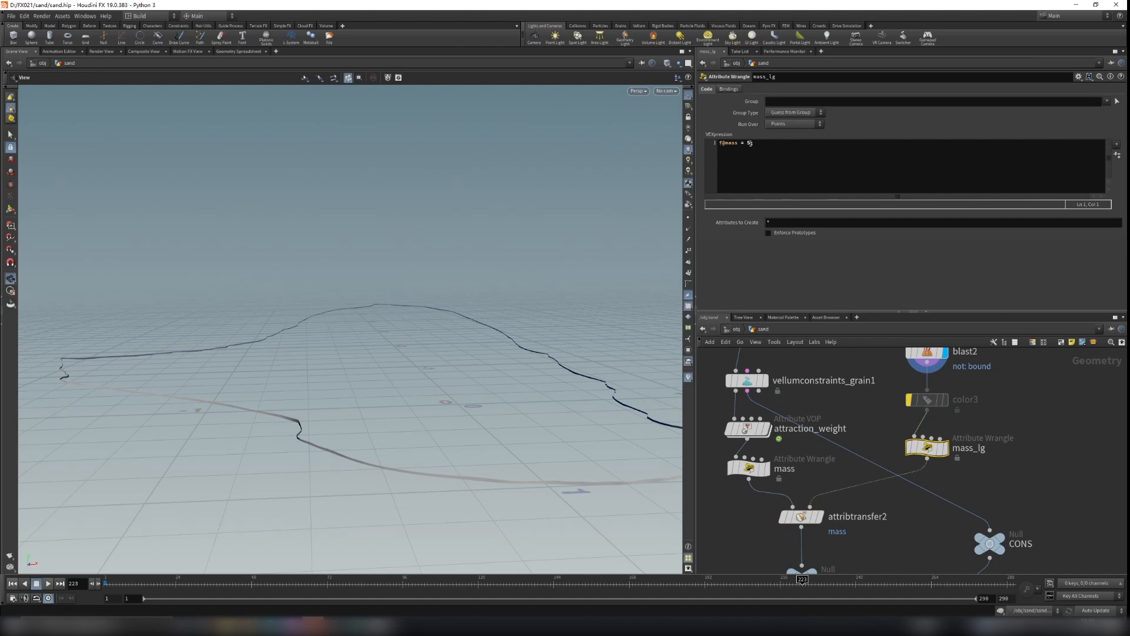
pyautogui.click(736, 462)
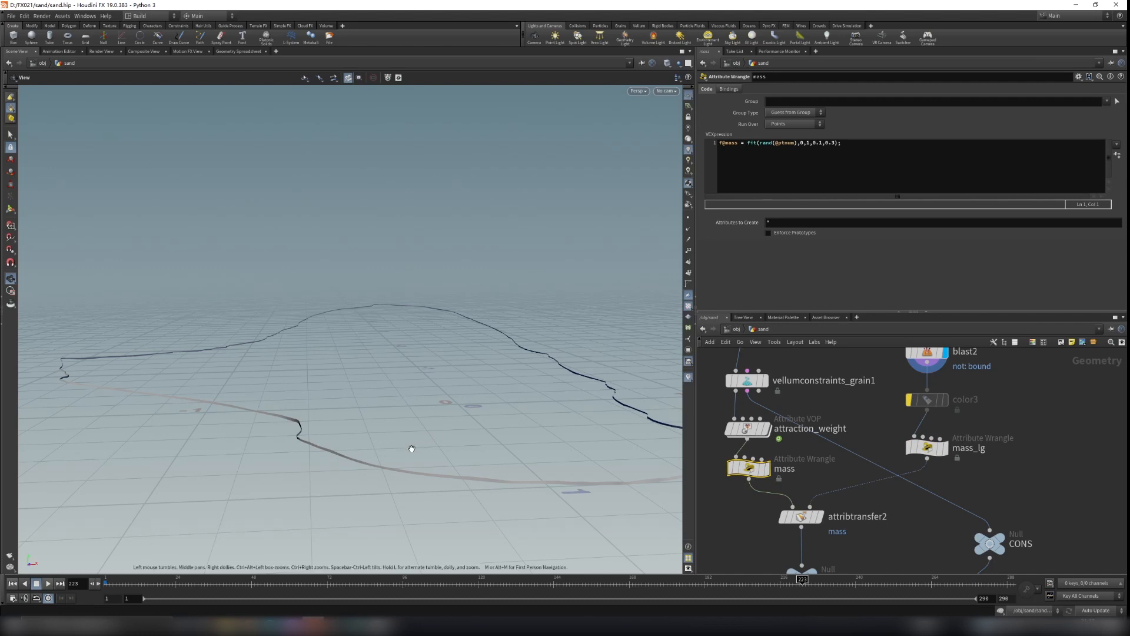
pyautogui.click(927, 447)
pyautogui.moveTo(312, 392); pyautogui.dragTo(293, 394)
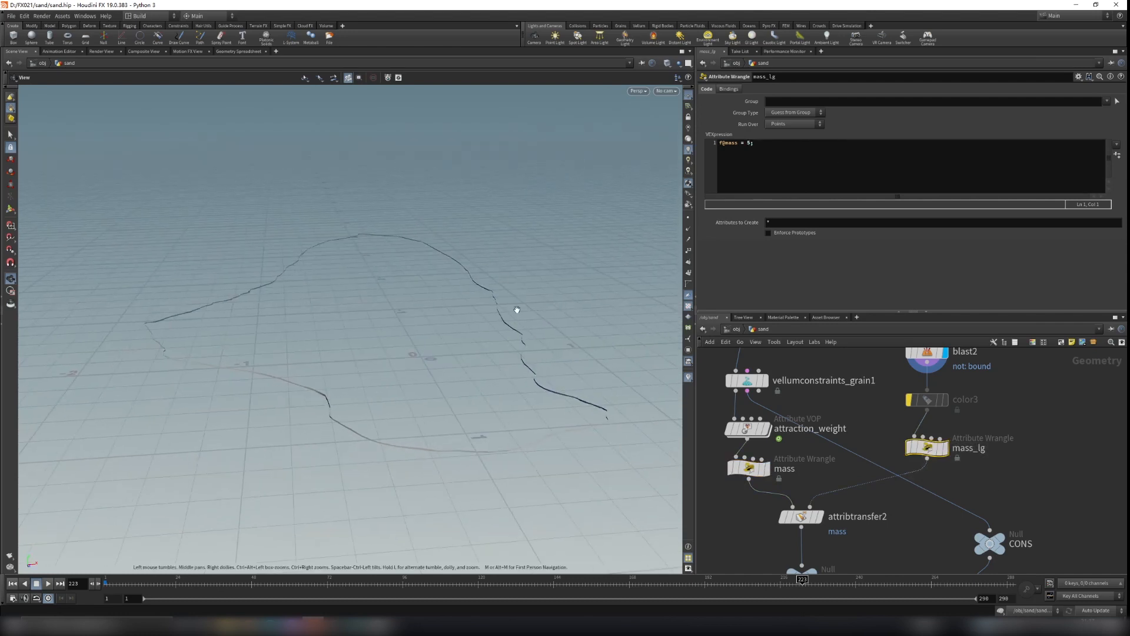
# Step: Recheck attribtransfer2 and mass_lg, and display the mass wrangle to view the grains before the transfer
pyautogui.click(814, 519)
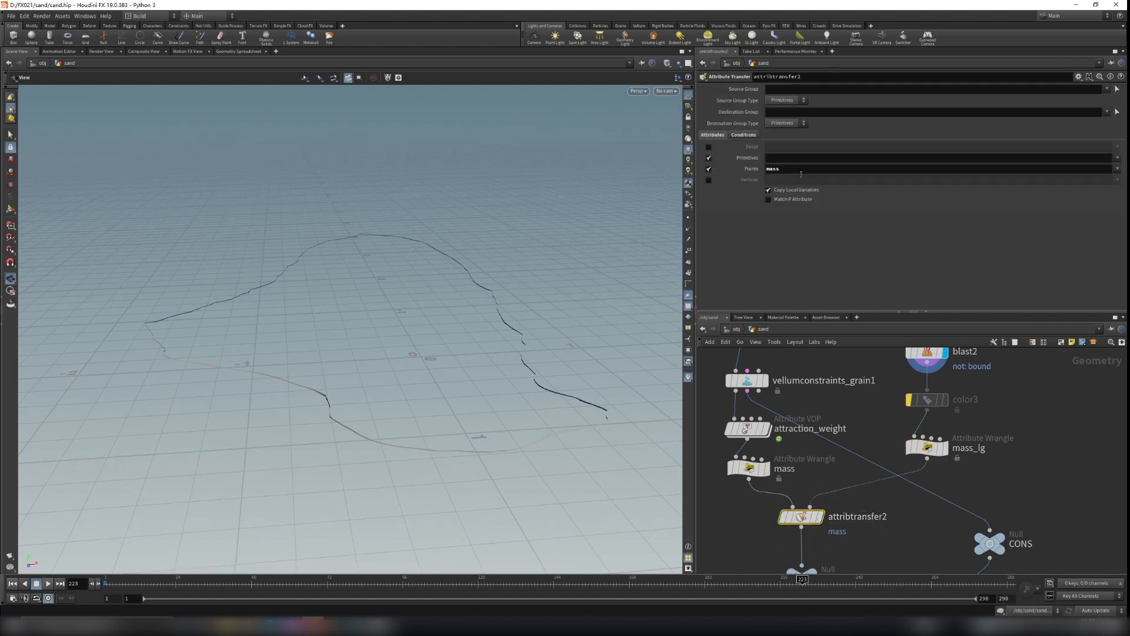
pyautogui.moveTo(874, 429); pyautogui.dragTo(1022, 479)
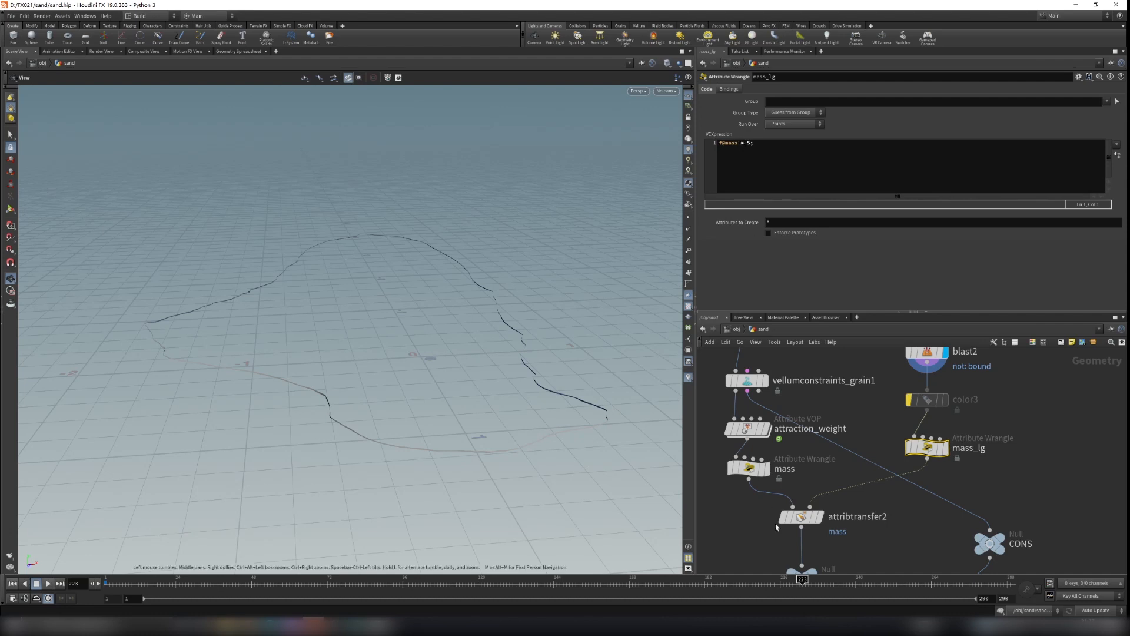
pyautogui.click(766, 468)
pyautogui.moveTo(495, 429); pyautogui.dragTo(380, 353)
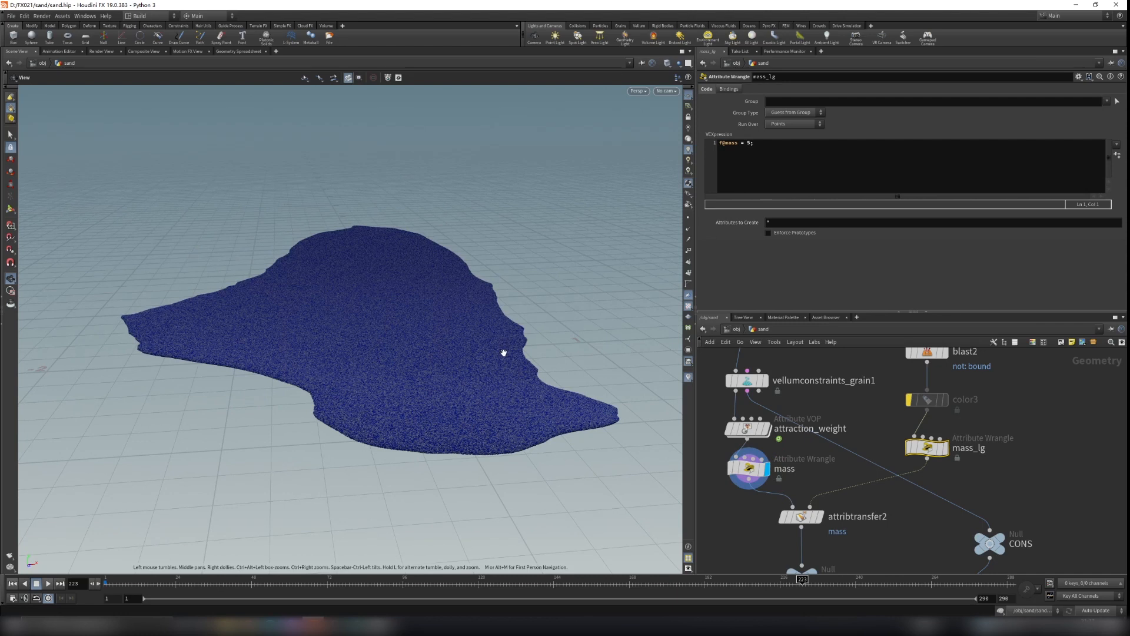
# Step: Display and select attribtransfer2 to examine the mass band transferred along the patch boundary
pyautogui.click(822, 518)
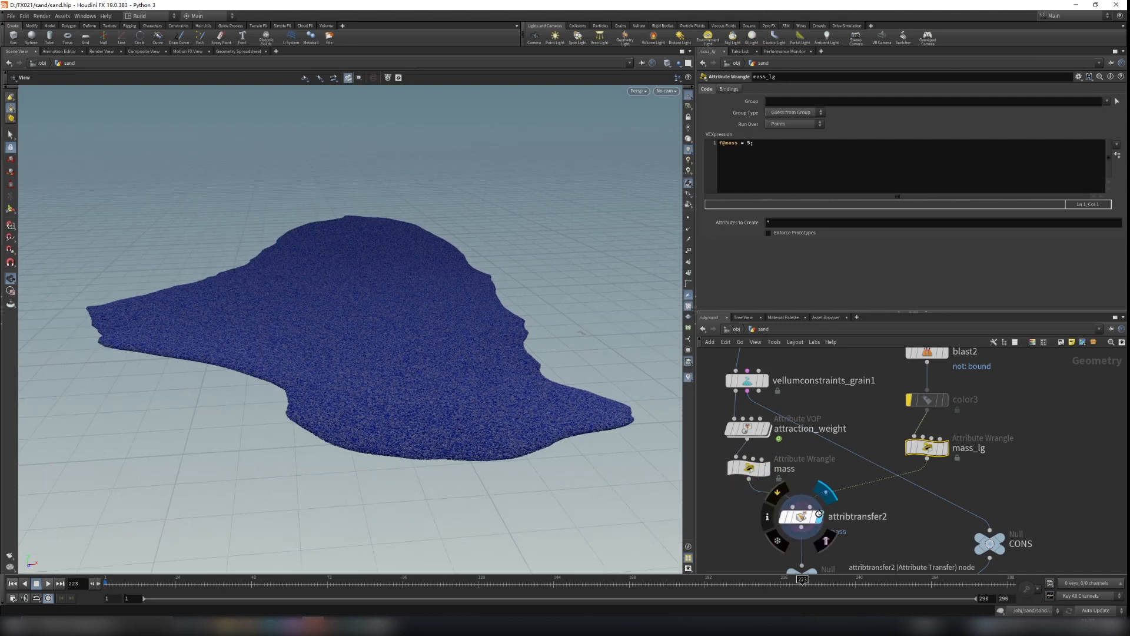
pyautogui.click(801, 517)
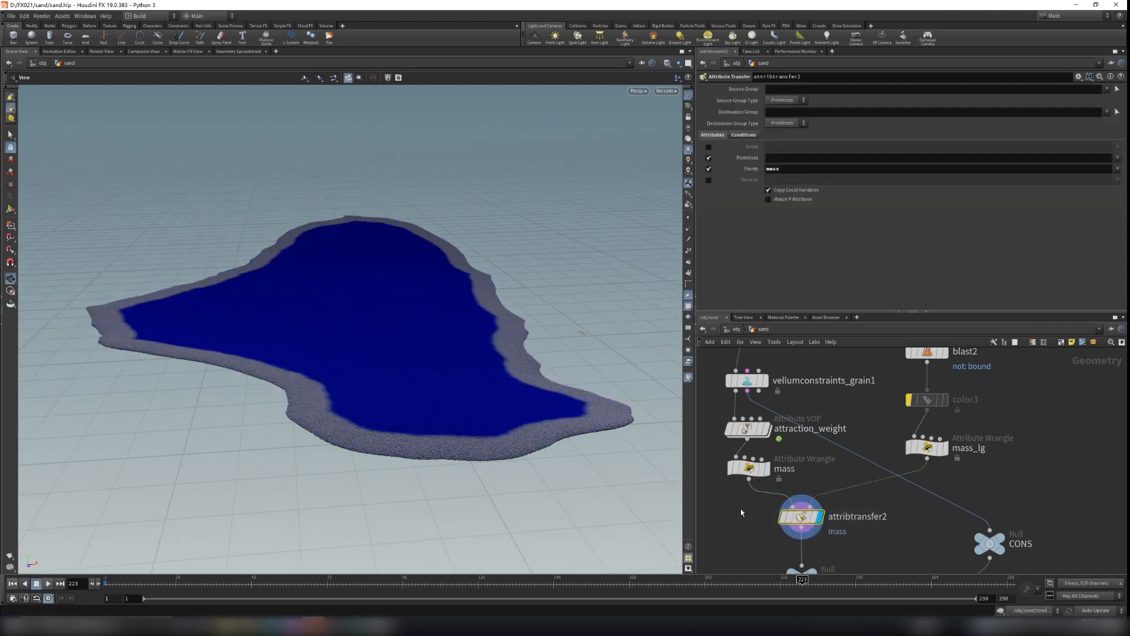
pyautogui.moveTo(517, 441); pyautogui.dragTo(552, 436)
pyautogui.moveTo(425, 427); pyautogui.dragTo(469, 419)
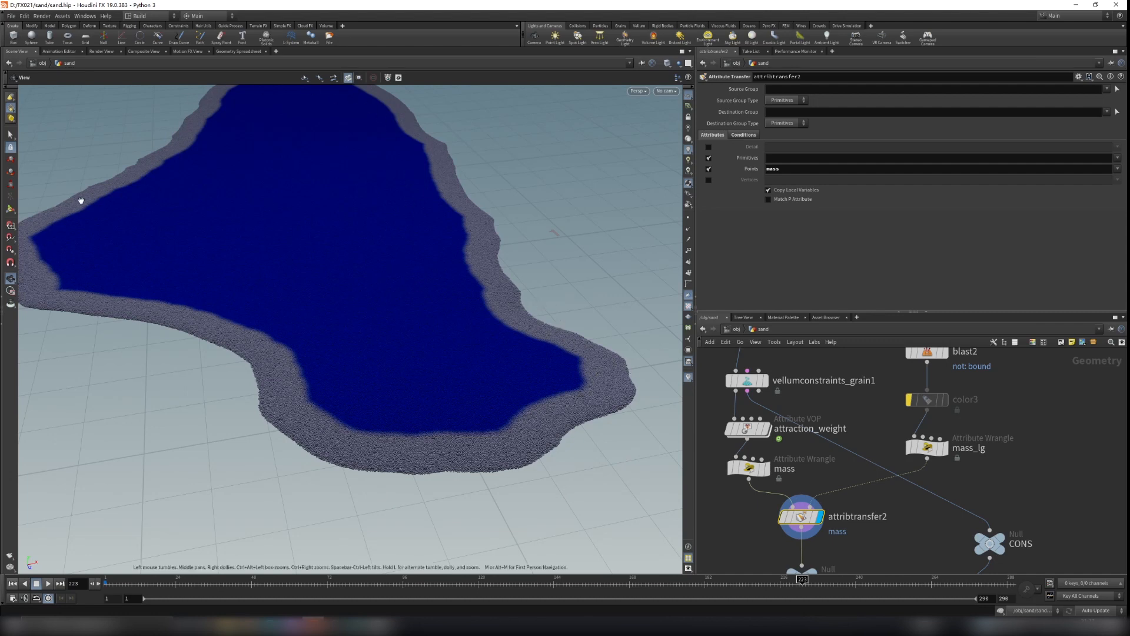
pyautogui.moveTo(487, 490); pyautogui.dragTo(470, 299)
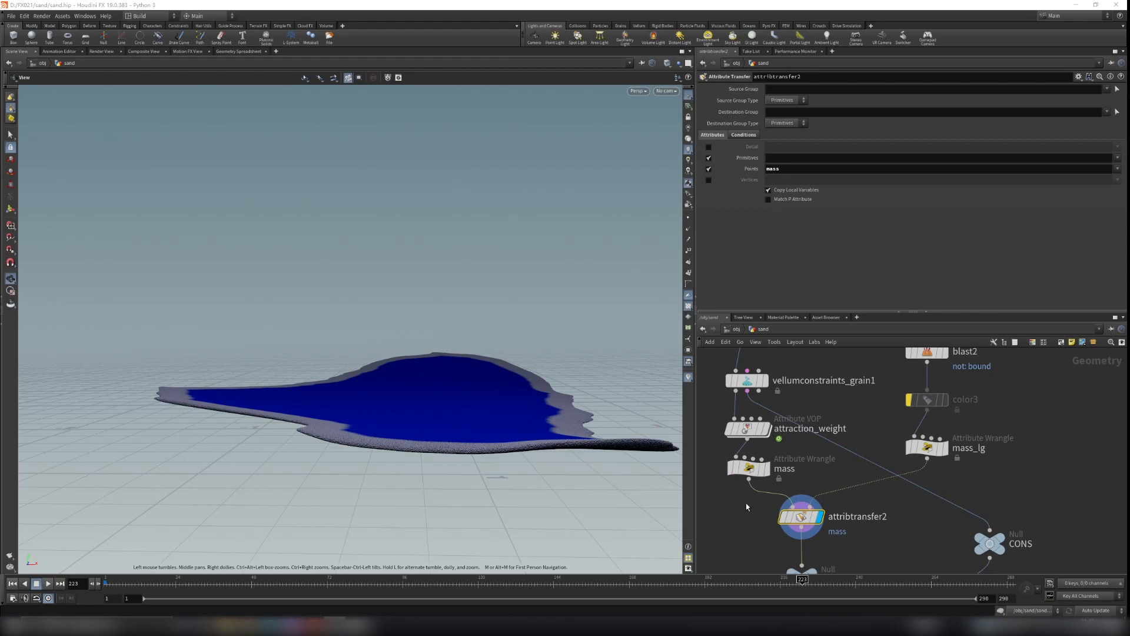
# Step: Open the node information for attribtransfer2 to check its point attributes, and close it
pyautogui.moveTo(786, 488)
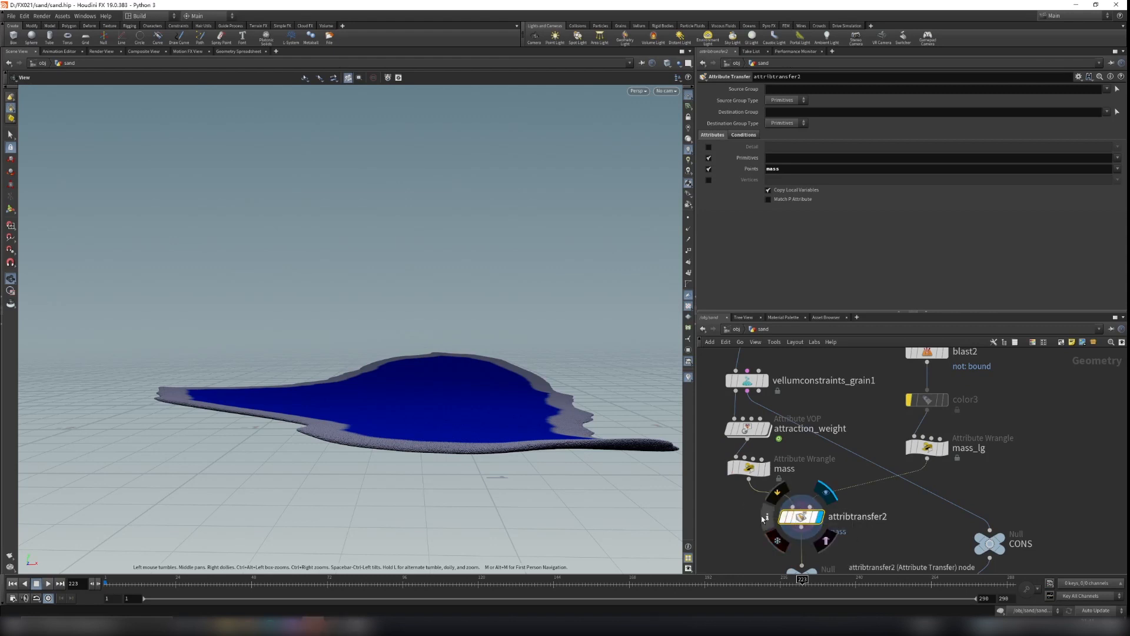
pyautogui.click(769, 515)
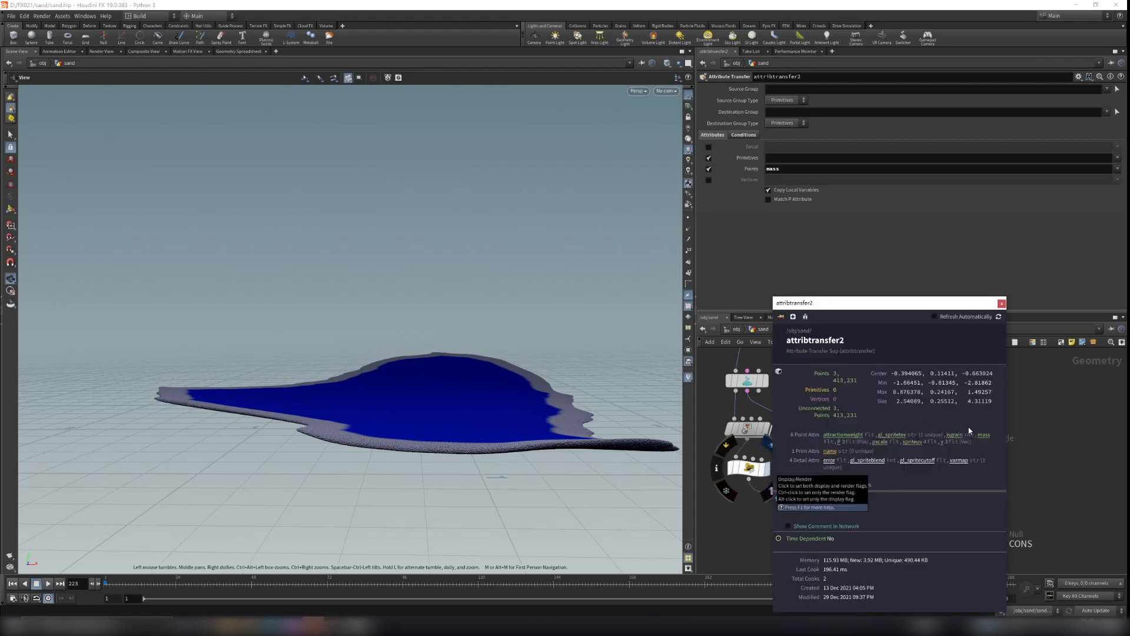
pyautogui.click(1001, 303)
# Step: Select attraction_weight, view its grains and open its VOP network to examine the noise and bind nodes
pyautogui.moveTo(798, 455); pyautogui.dragTo(841, 493, button='middle')
pyautogui.moveTo(718, 443); pyautogui.dragTo(872, 478)
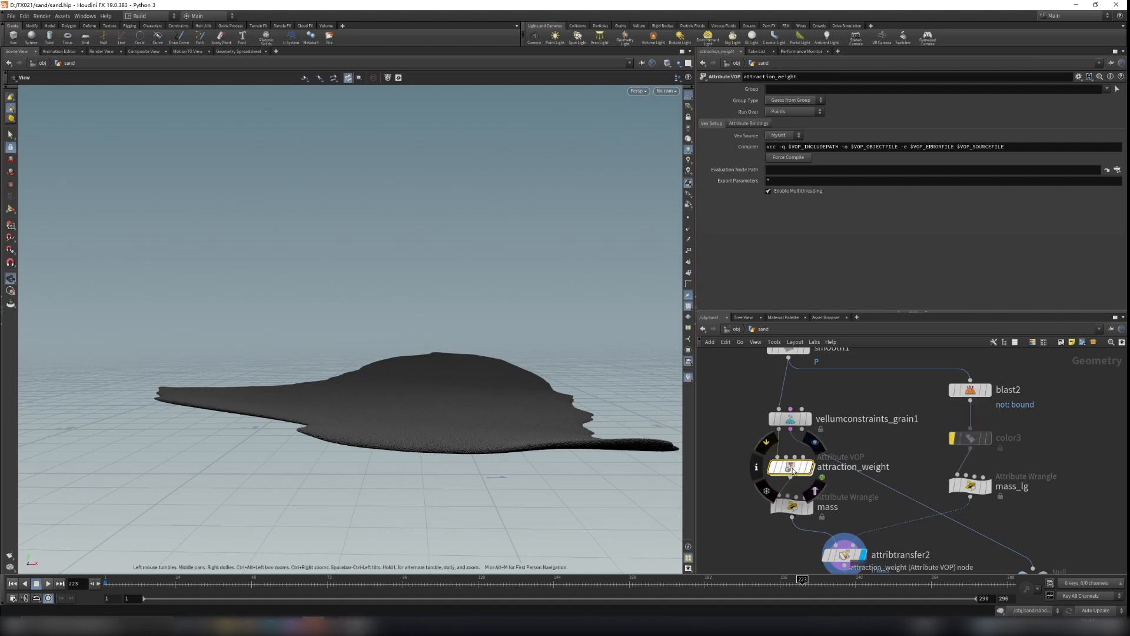
pyautogui.doubleClick(793, 469)
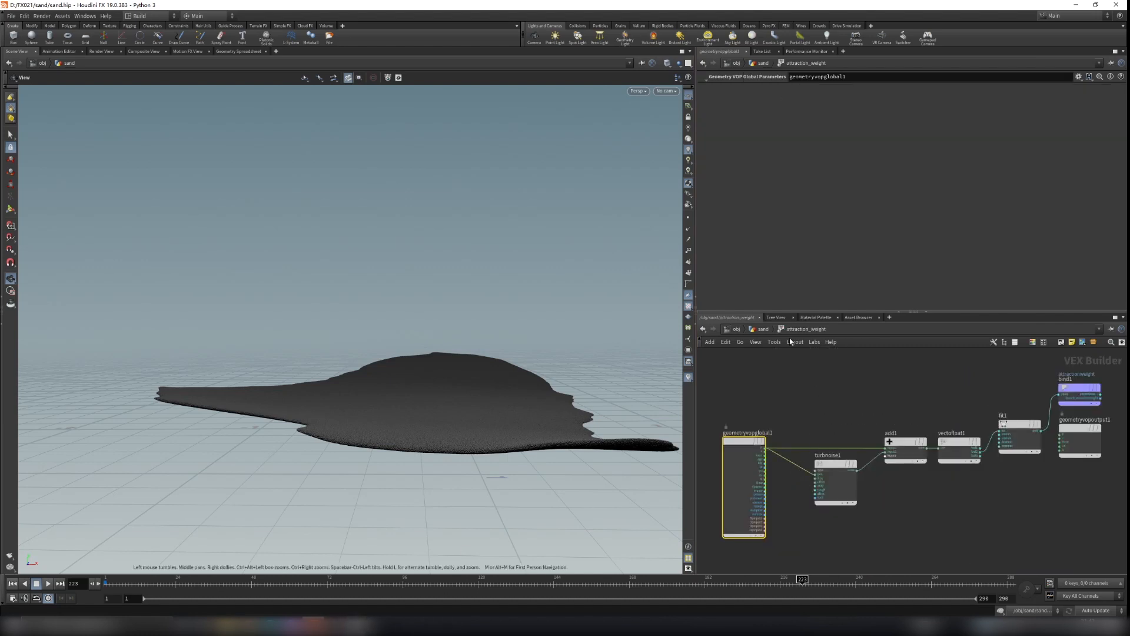
pyautogui.click(760, 329)
pyautogui.scroll(3, 823, 445)
pyautogui.moveTo(790, 486)
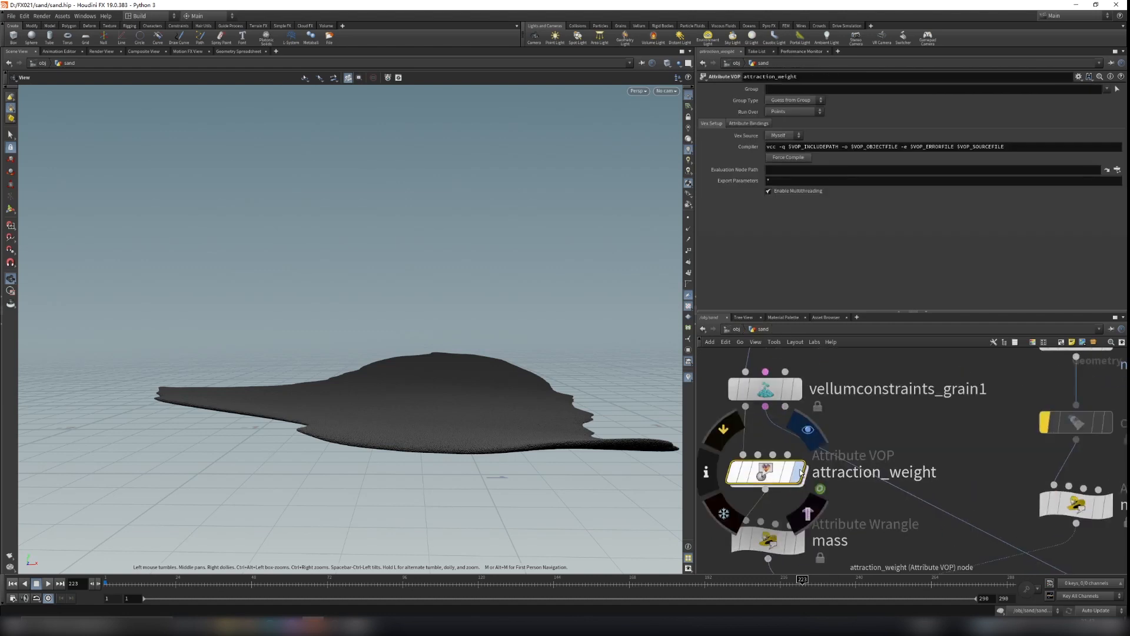
pyautogui.moveTo(434, 391); pyautogui.dragTo(489, 406)
pyautogui.doubleClick(821, 470)
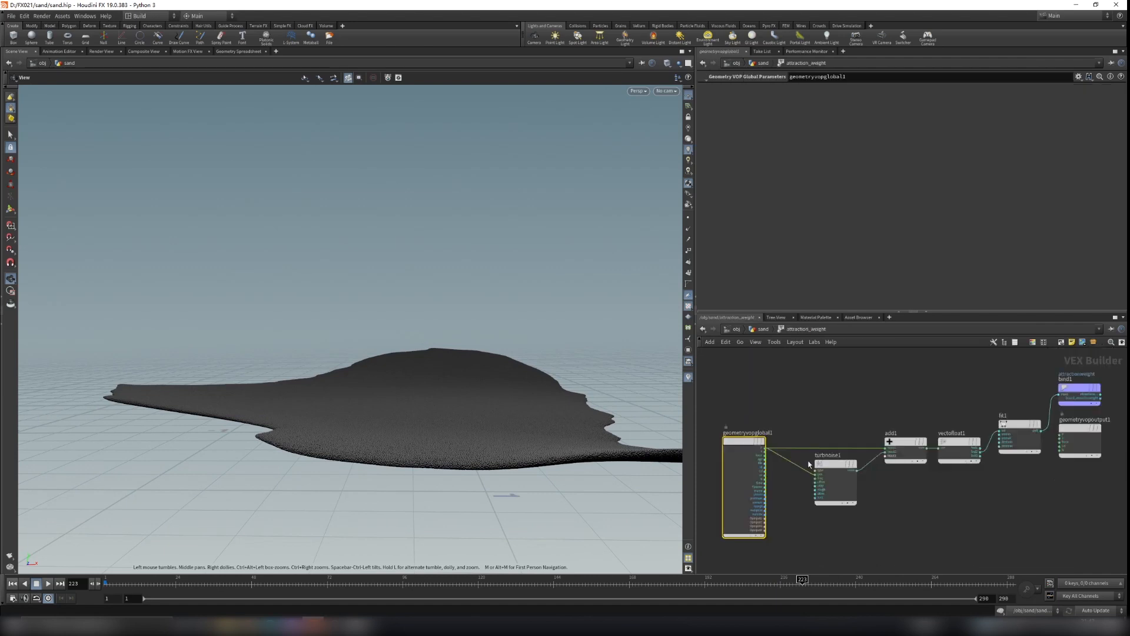
pyautogui.moveTo(1001, 388); pyautogui.dragTo(941, 406, button='middle')
# Step: Switch to the rendered sequence in djv_view, go to frame 90 and examine the sand falling beside the creature
pyautogui.hotkey('alt', 'Tab')
pyautogui.moveTo(343, 563); pyautogui.dragTo(454, 541)
pyautogui.scroll(8, 752, 183)
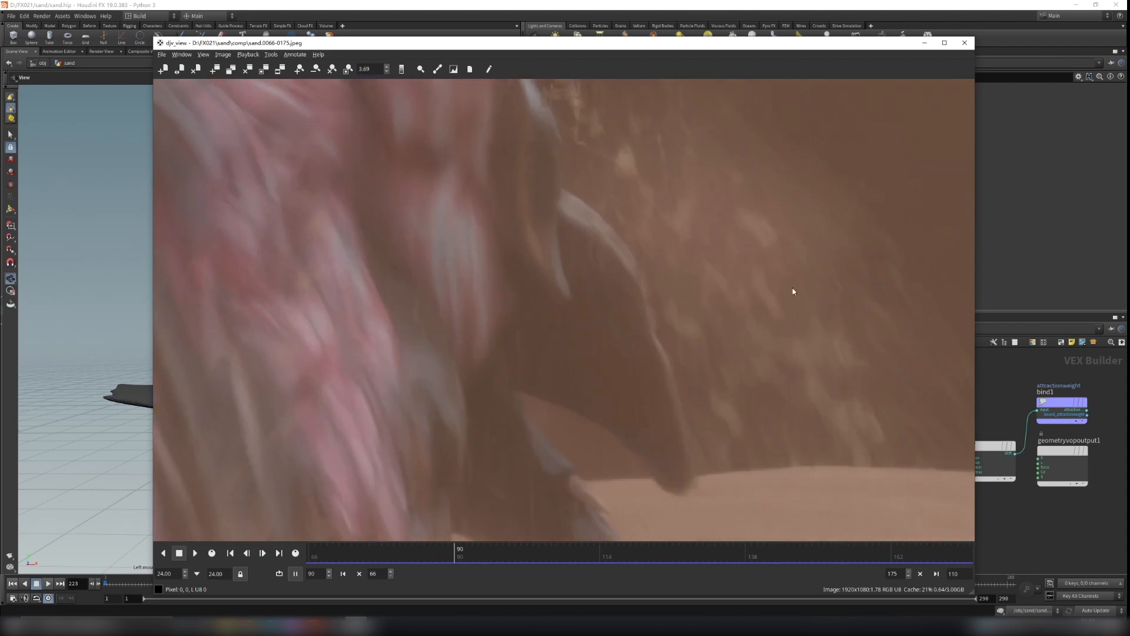
pyautogui.moveTo(822, 280); pyautogui.dragTo(782, 306, button='middle')
pyautogui.scroll(2, 782, 307)
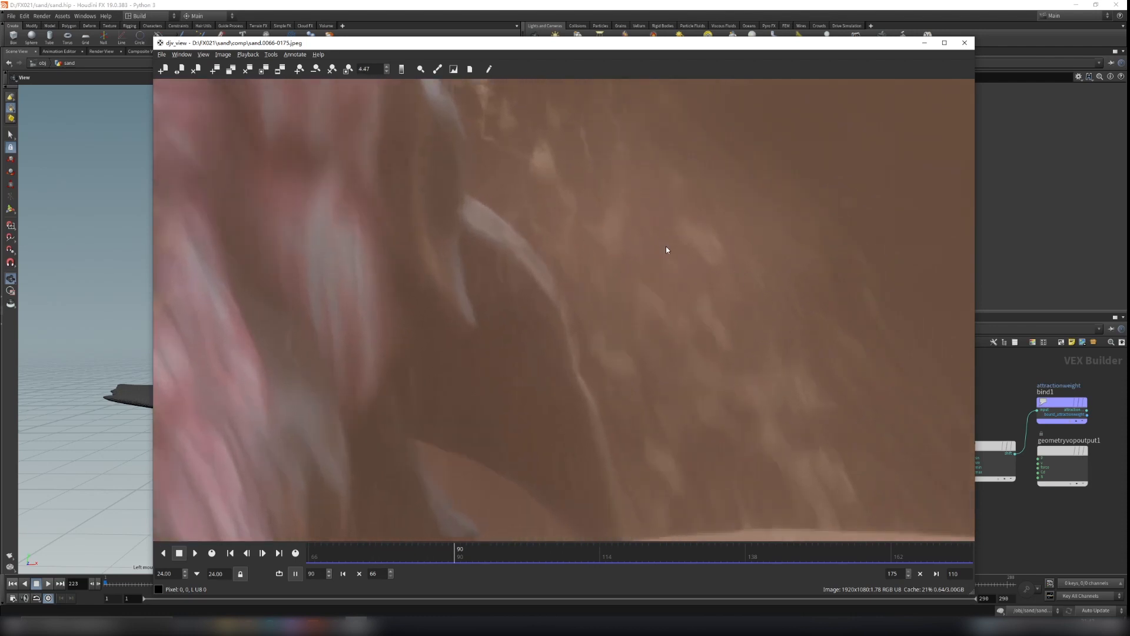
pyautogui.scroll(-6, 728, 336)
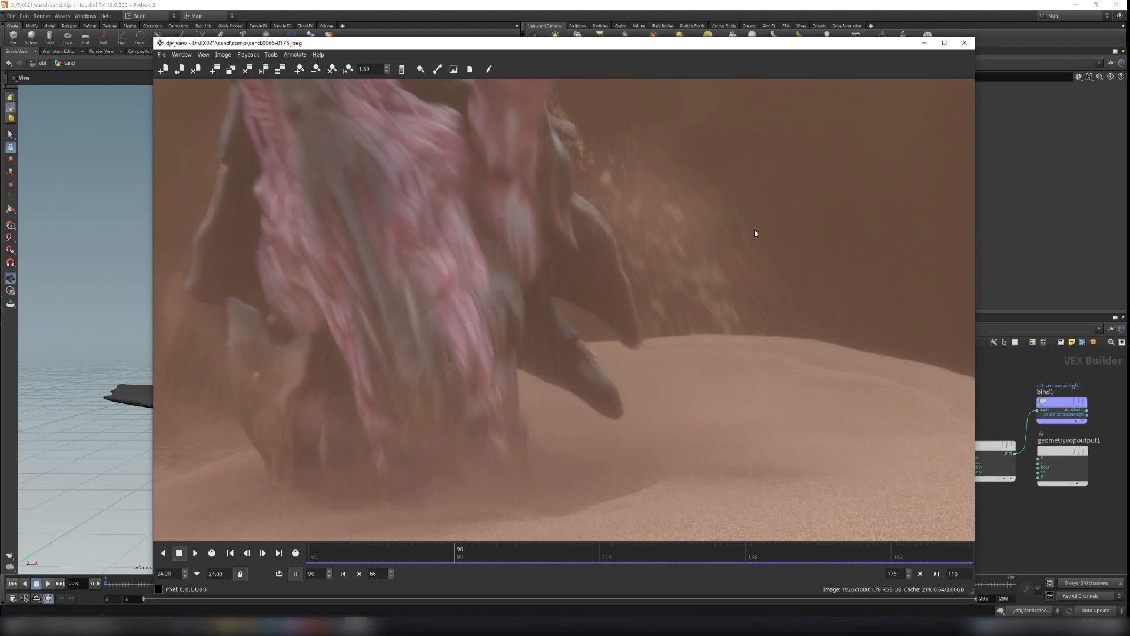
# Step: Go to frame 88 of the render and inspect the sand clumps around the creature close up and in full frame
pyautogui.moveTo(495, 541); pyautogui.dragTo(447, 547)
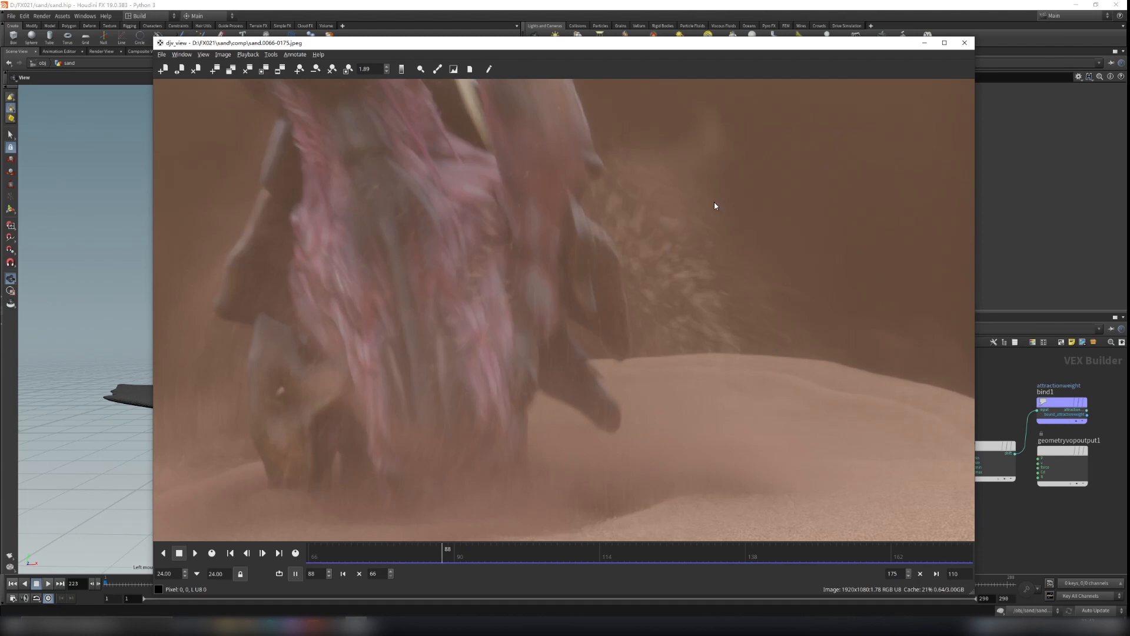
pyautogui.scroll(-4, 776, 400)
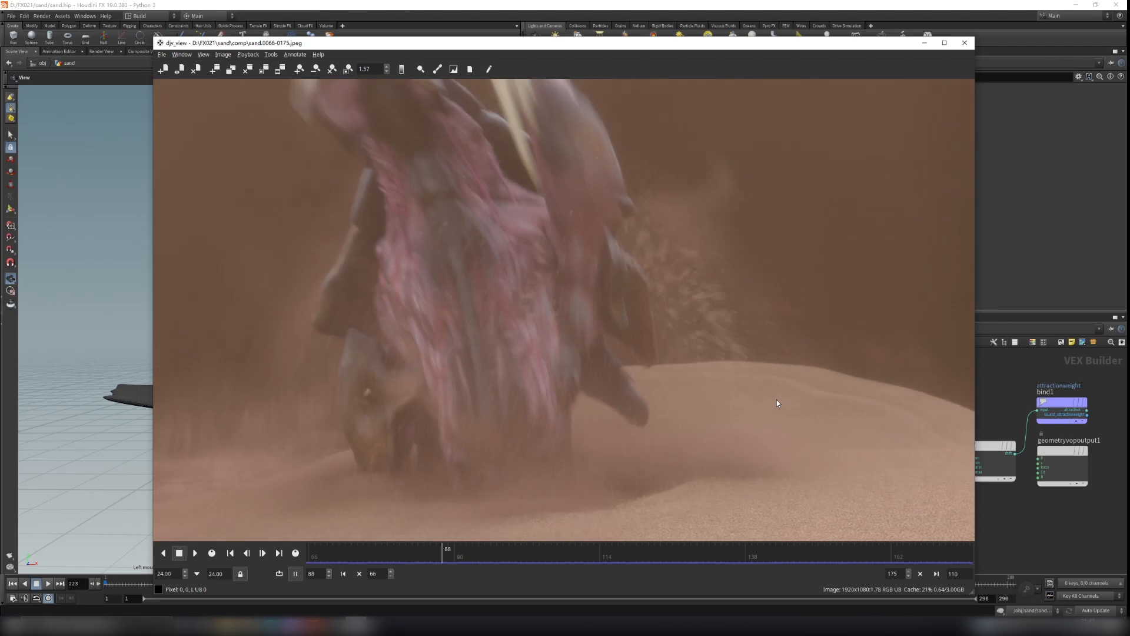
pyautogui.scroll(4, 727, 349)
pyautogui.scroll(3, 728, 352)
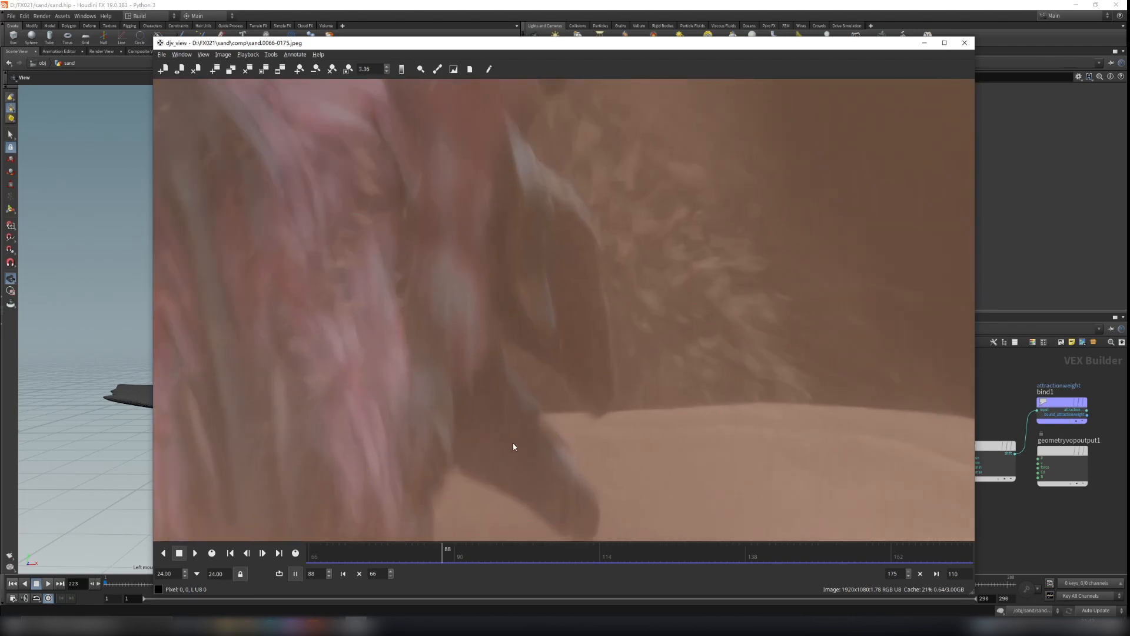
pyautogui.scroll(-7, 513, 447)
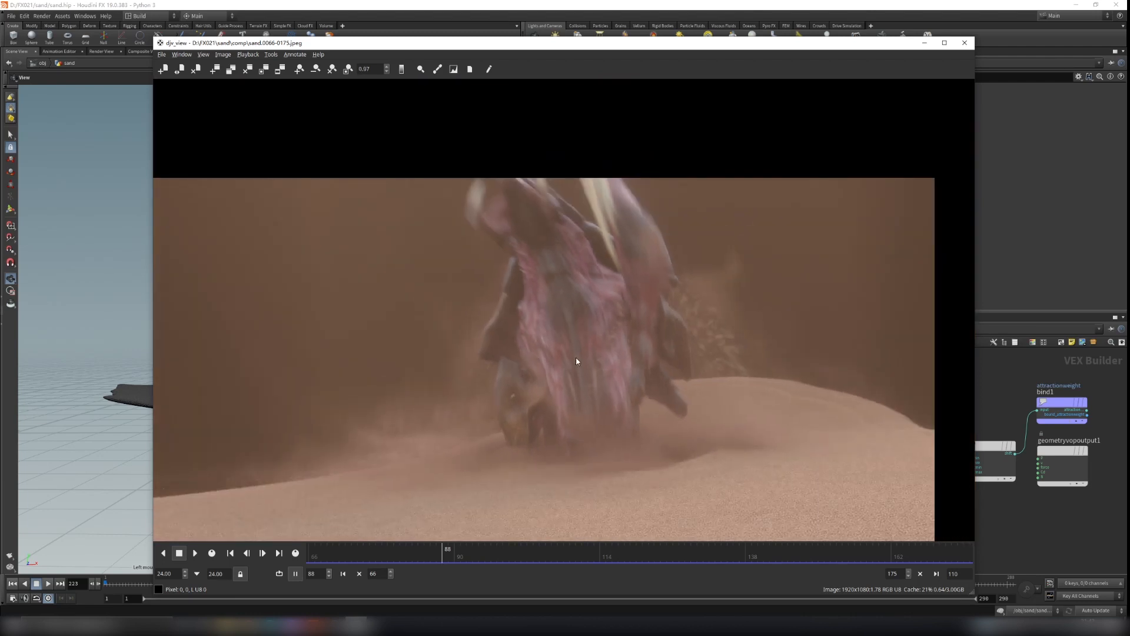
pyautogui.scroll(4, 634, 294)
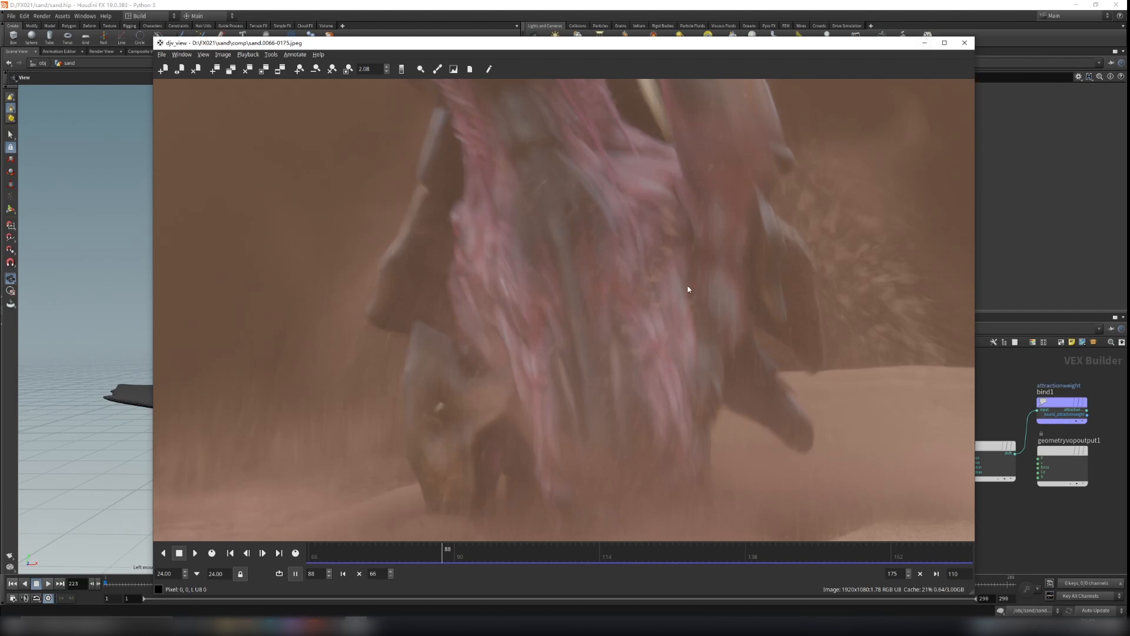
pyautogui.scroll(5, 865, 180)
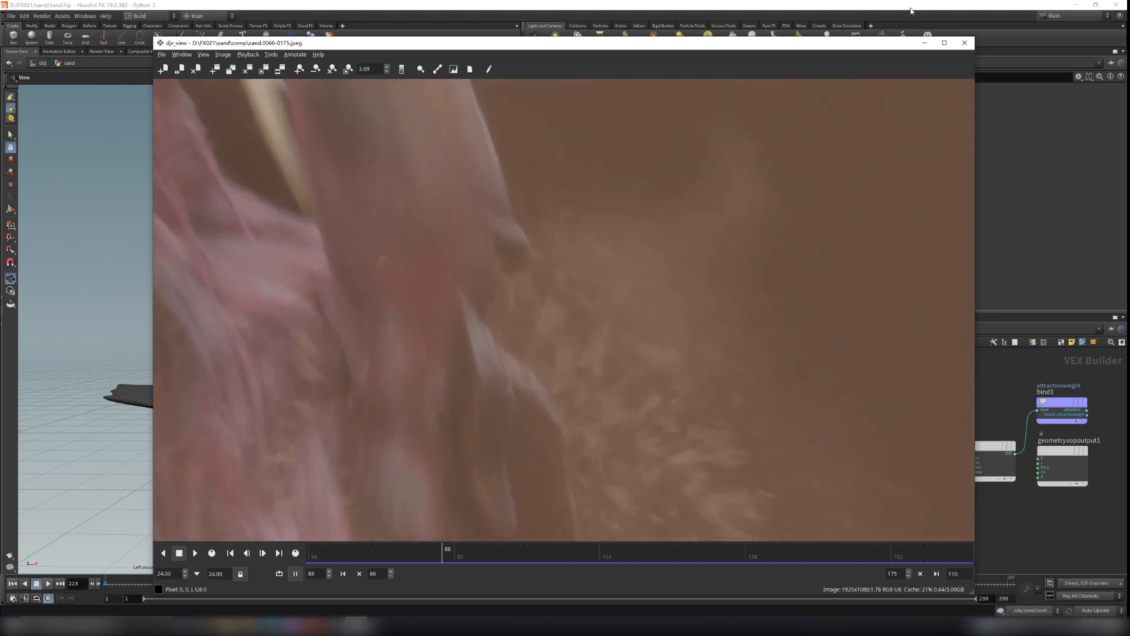
# Step: Return to Houdini and connect fit1's shift output to Cd on geometryvopoutput1 to view the attraction weight as greyscale noise
pyautogui.click(924, 42)
pyautogui.moveTo(785, 444); pyautogui.dragTo(768, 473, button='middle')
pyautogui.scroll(4, 984, 505)
pyautogui.moveTo(1023, 492); pyautogui.dragTo(897, 491, button='middle')
pyautogui.scroll(2, 887, 468)
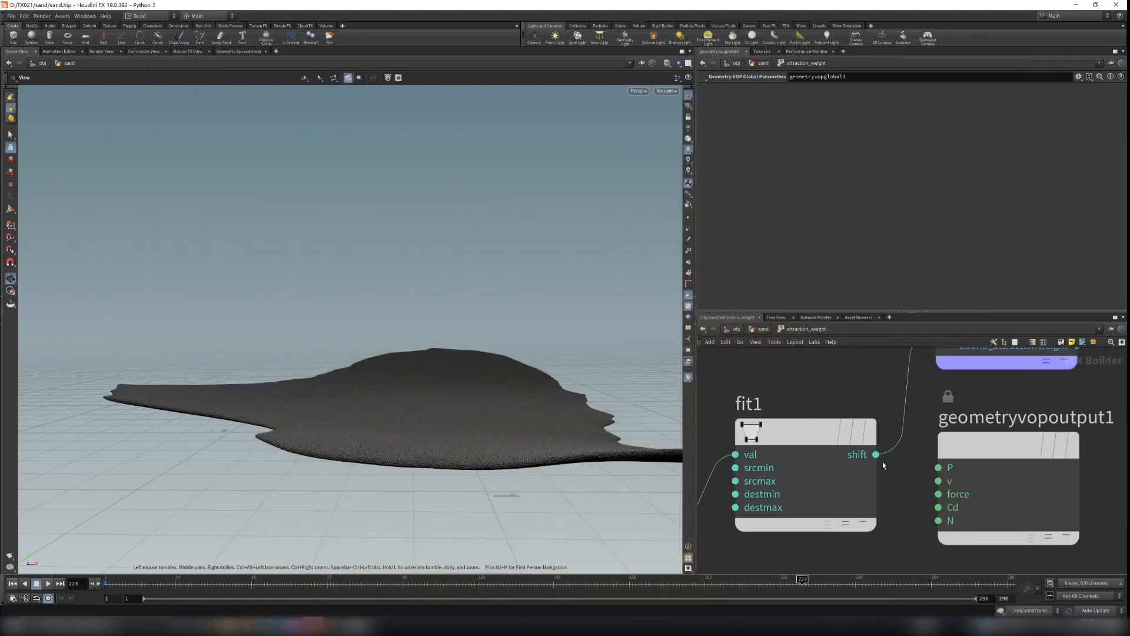
pyautogui.moveTo(537, 445); pyautogui.dragTo(537, 463)
pyautogui.moveTo(876, 455); pyautogui.dragTo(890, 506)
pyautogui.moveTo(500, 422); pyautogui.dragTo(416, 471)
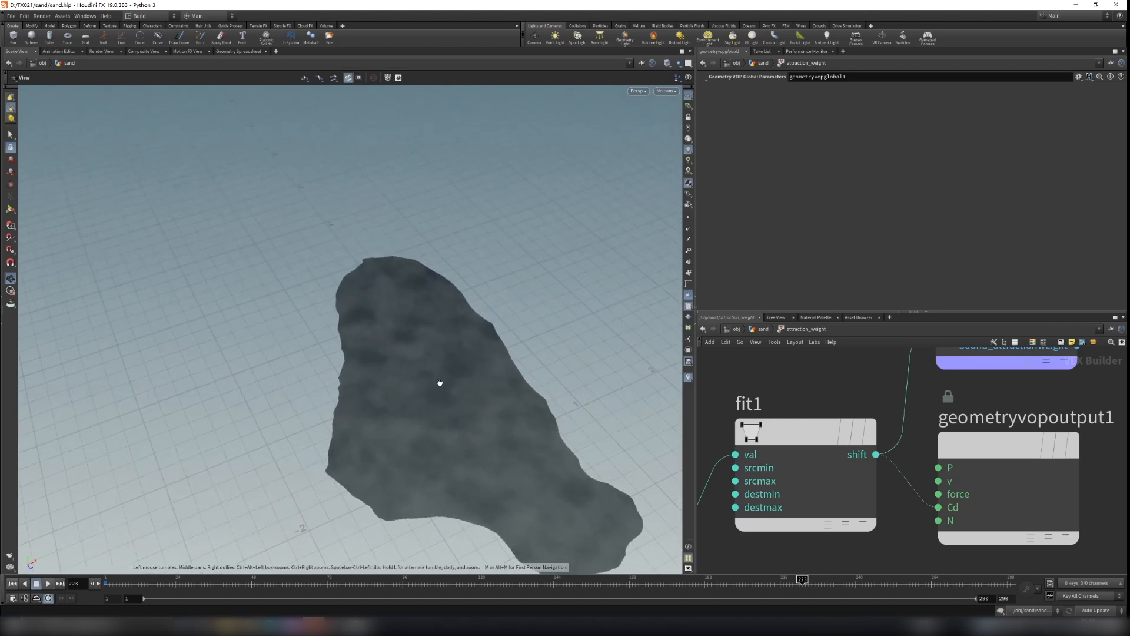
pyautogui.scroll(3, 514, 457)
pyautogui.moveTo(476, 436); pyautogui.dragTo(454, 408)
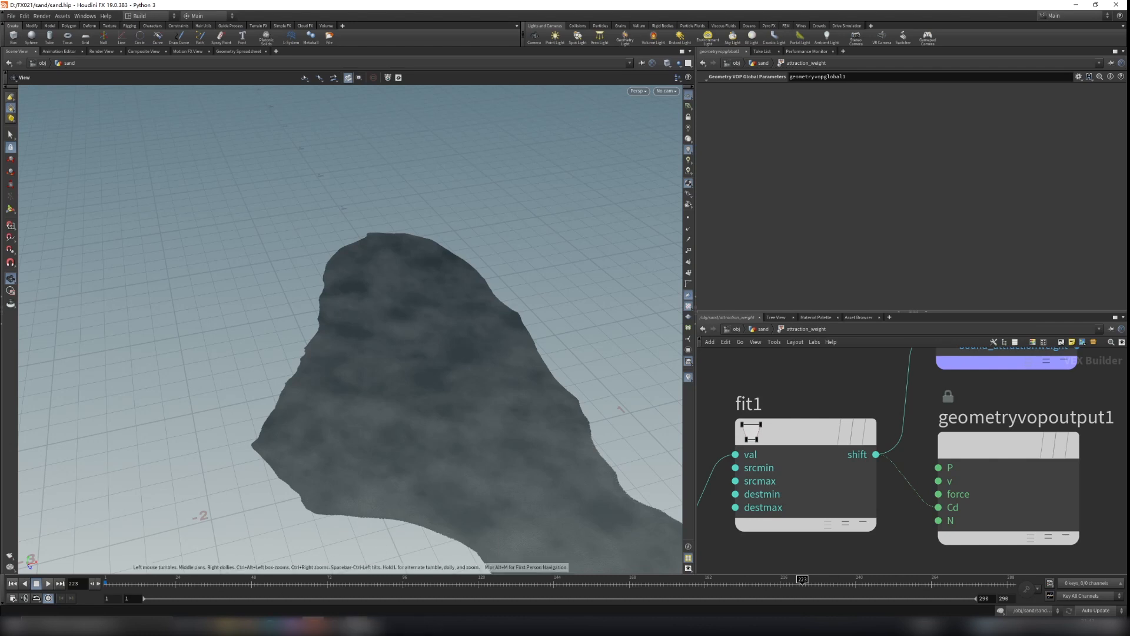
# Step: Switch back to djv_view and compare the sand clumping at frames 79 and 89 of the render
pyautogui.click(356, 625)
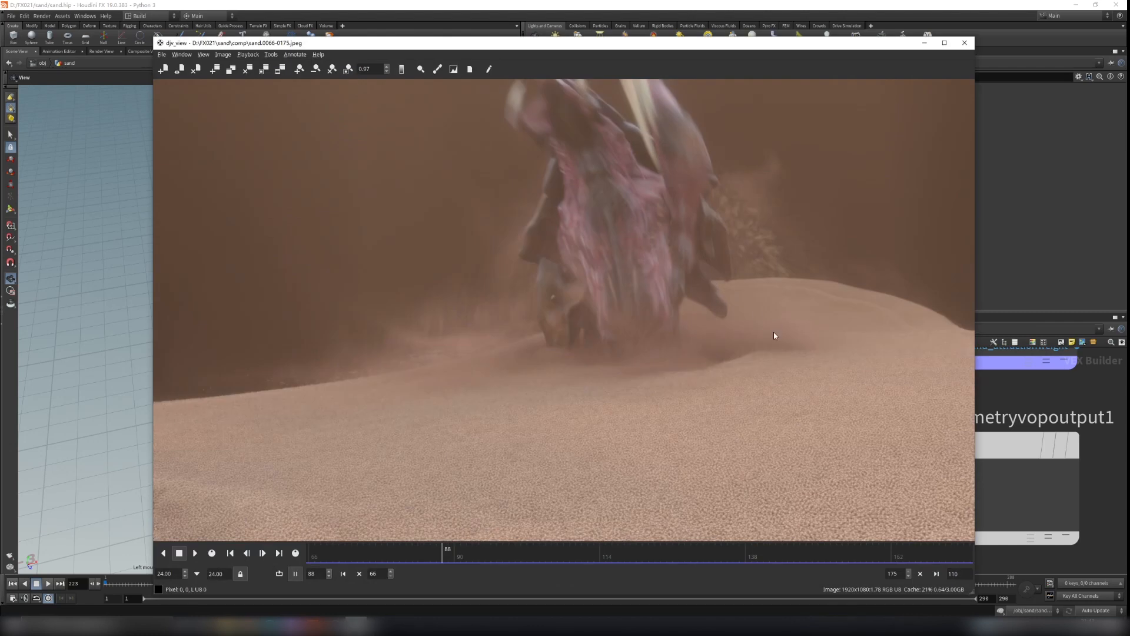
pyautogui.moveTo(443, 556); pyautogui.dragTo(391, 545)
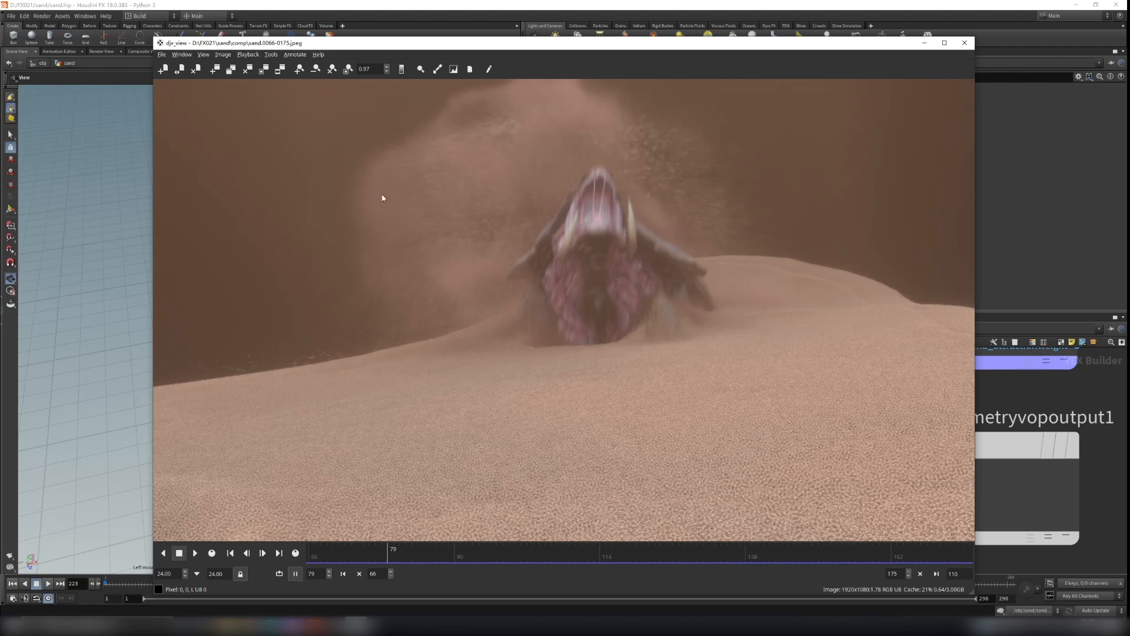
pyautogui.scroll(8, 683, 186)
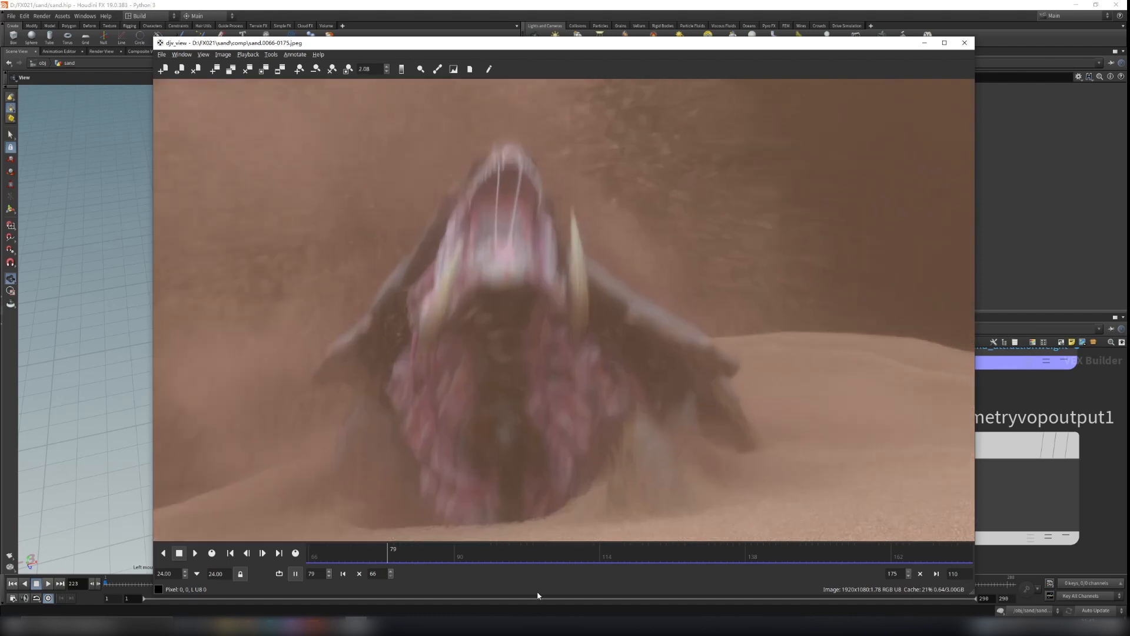
pyautogui.moveTo(390, 561); pyautogui.dragTo(449, 551)
pyautogui.scroll(-8, 687, 266)
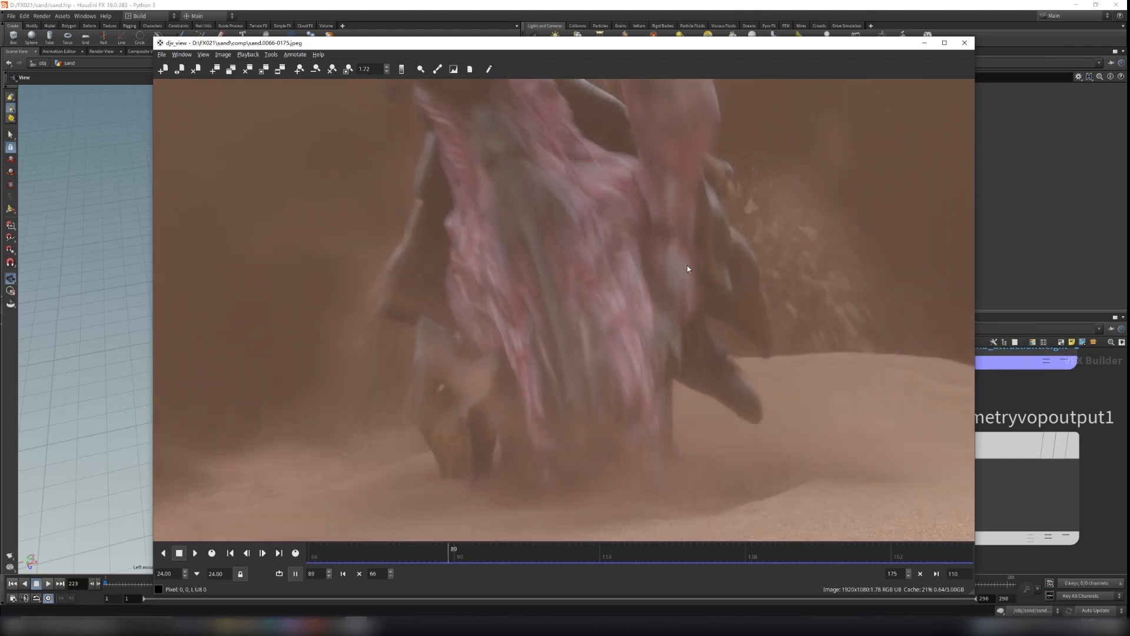
pyautogui.scroll(8, 780, 239)
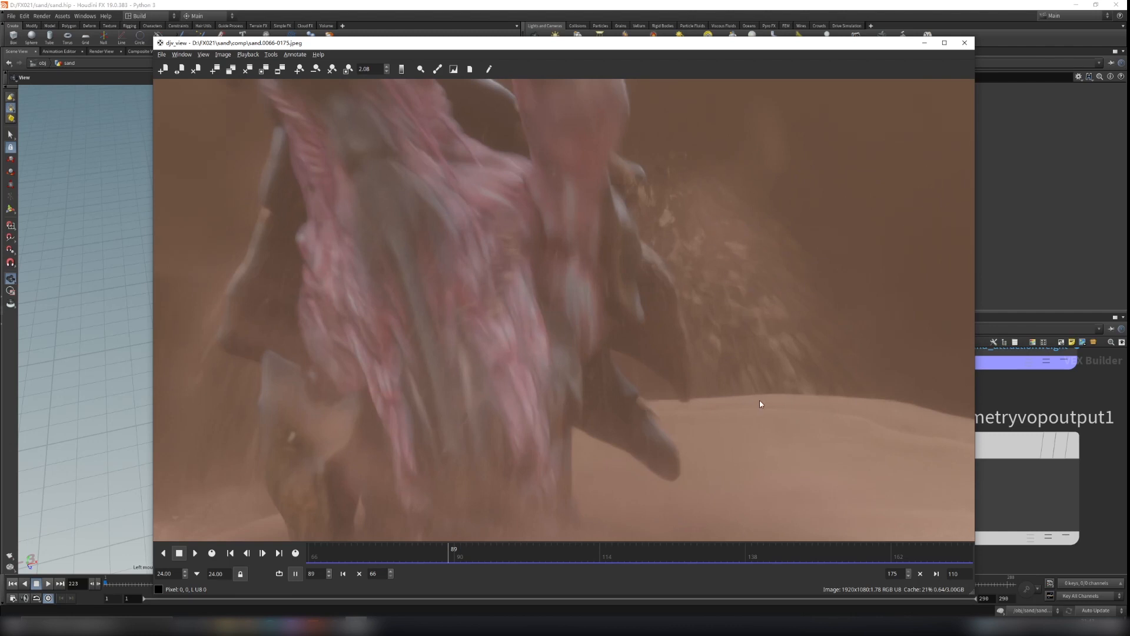
# Step: Return to Houdini's attraction_weight network and select turbnoise1 to review its noise type, frequency, amplitude, roughness and turbulence
pyautogui.click(924, 42)
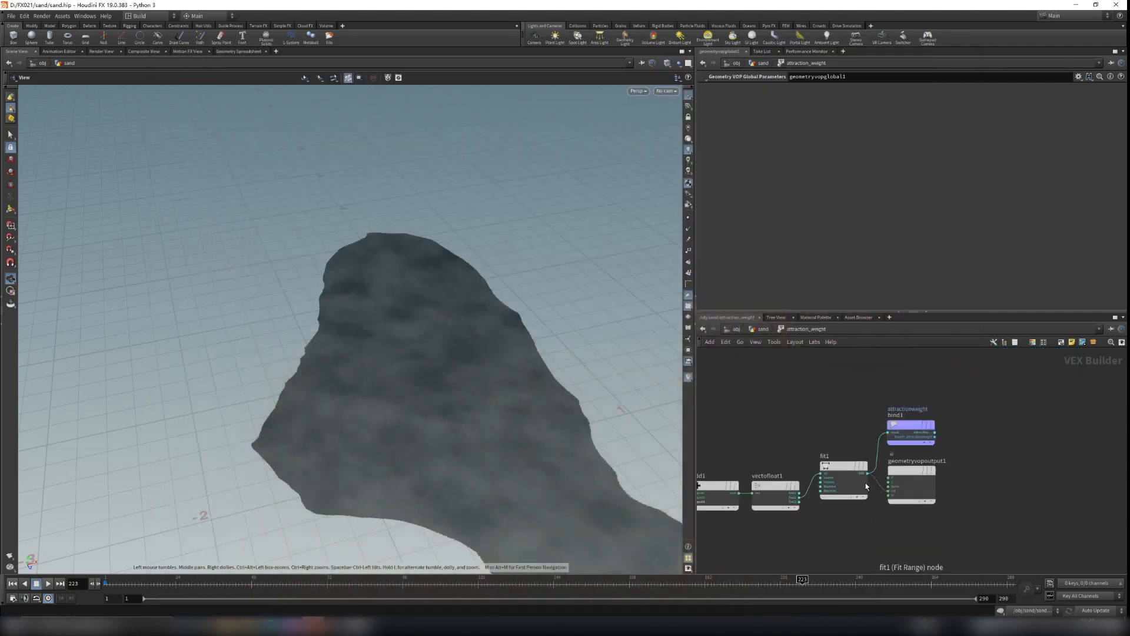
pyautogui.scroll(4, 889, 464)
pyautogui.moveTo(952, 443); pyautogui.dragTo(938, 510, button='middle')
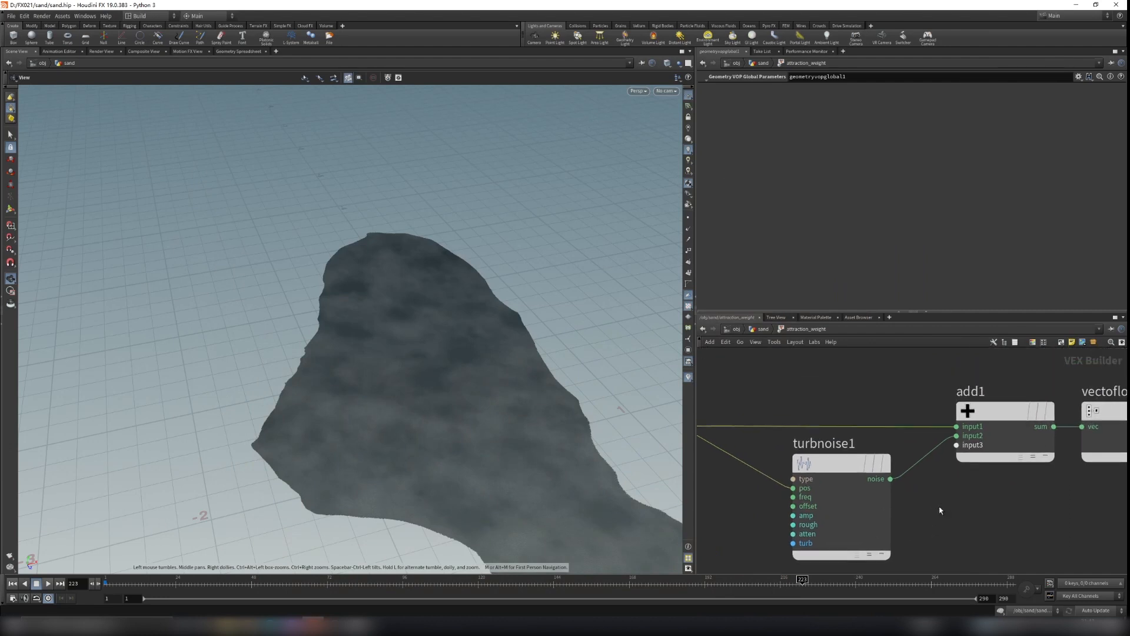
pyautogui.scroll(-3, 931, 510)
pyautogui.scroll(3, 968, 500)
pyautogui.click(800, 479)
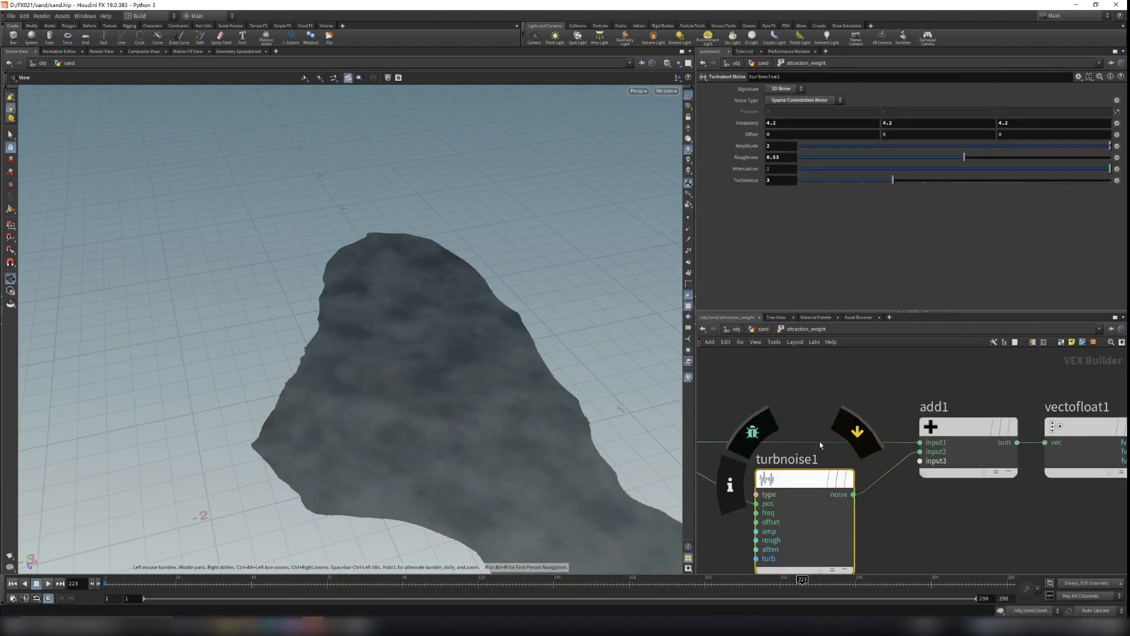
pyautogui.moveTo(831, 393); pyautogui.dragTo(917, 388, button='middle')
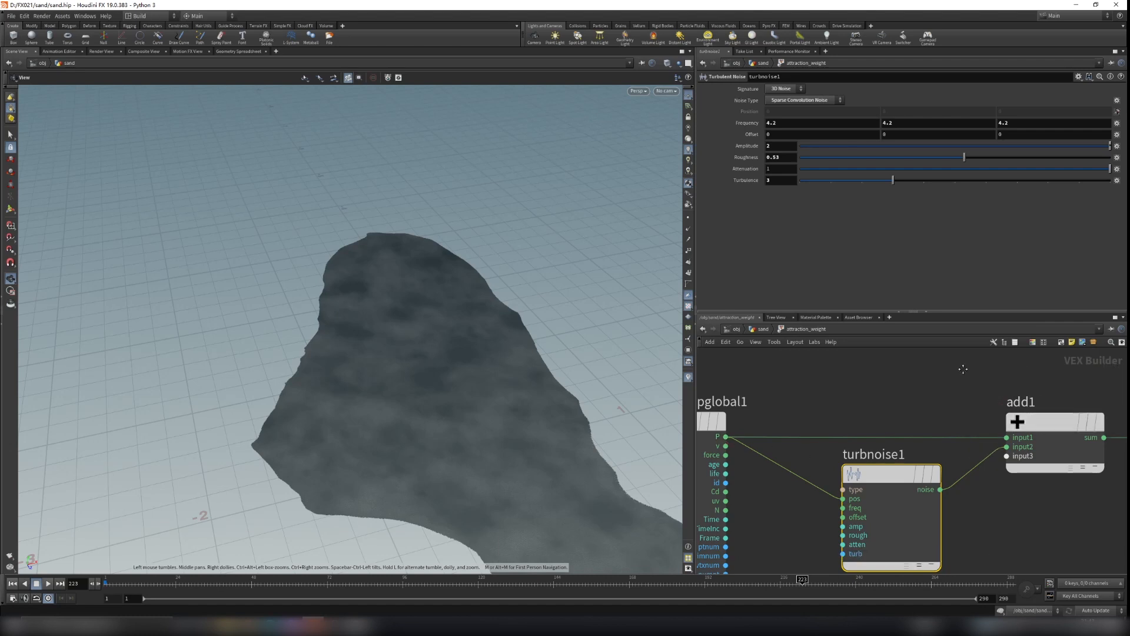
# Step: Connect add1's sum output to Cd on geometryvopoutput1, and move vectofloat1 and fit1 clear above the new wire
pyautogui.moveTo(964, 369); pyautogui.dragTo(716, 426, button='middle')
pyautogui.moveTo(921, 434); pyautogui.dragTo(825, 412, button='middle')
pyautogui.scroll(-3, 826, 412)
pyautogui.click(779, 461)
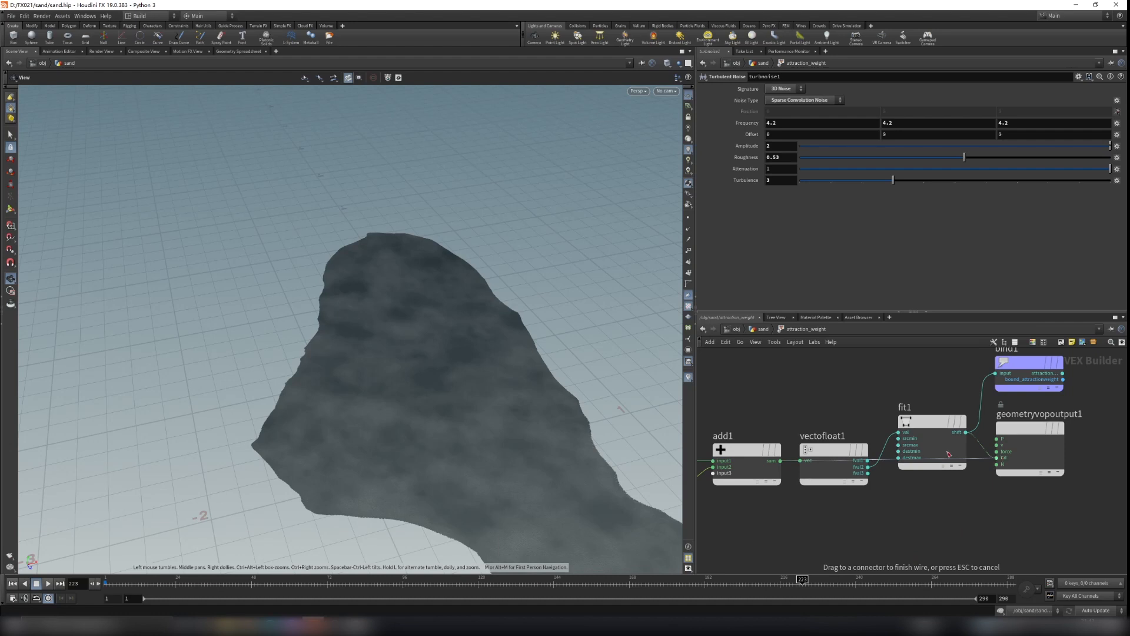
pyautogui.moveTo(824, 447); pyautogui.dragTo(812, 394)
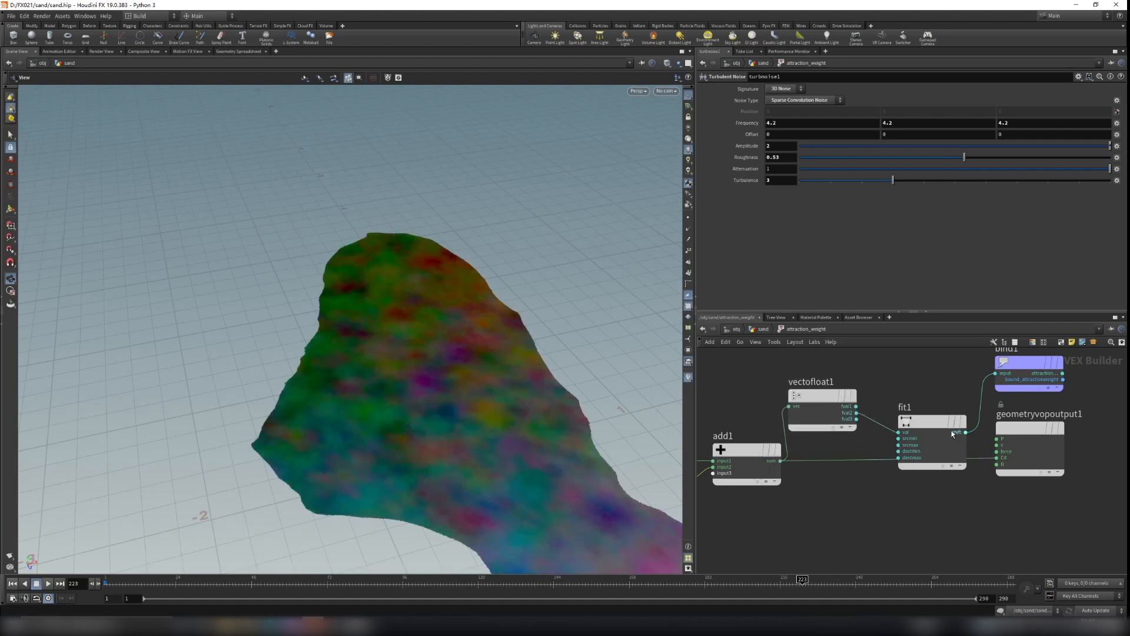
pyautogui.moveTo(932, 427); pyautogui.dragTo(919, 393)
pyautogui.moveTo(507, 416); pyautogui.dragTo(527, 469, button='right')
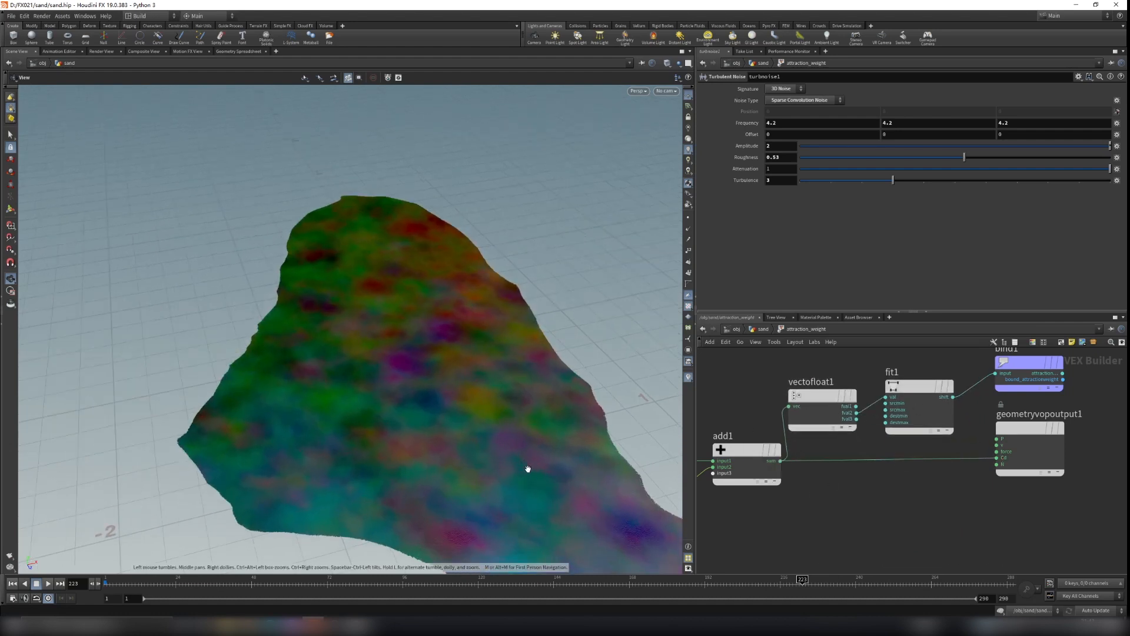
pyautogui.moveTo(527, 470); pyautogui.dragTo(399, 264, button='middle')
pyautogui.moveTo(513, 334); pyautogui.dragTo(459, 291)
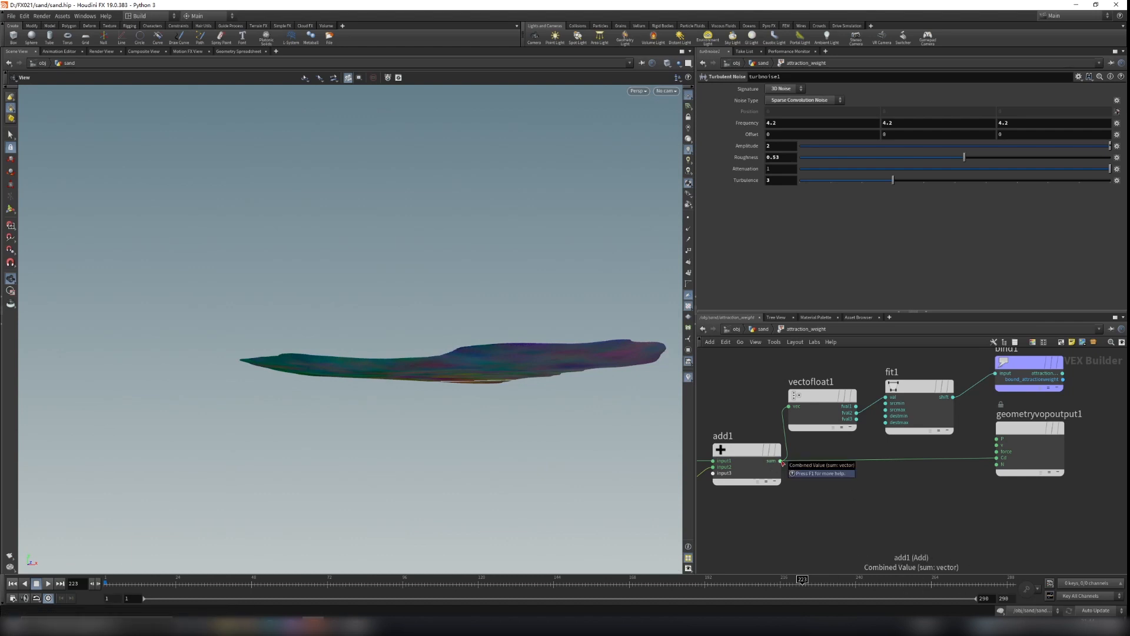
# Step: Select vectofloat1 and fit1 in turn to review the vector-to-float split and the source and destination ranges
pyautogui.moveTo(575, 356); pyautogui.dragTo(528, 424)
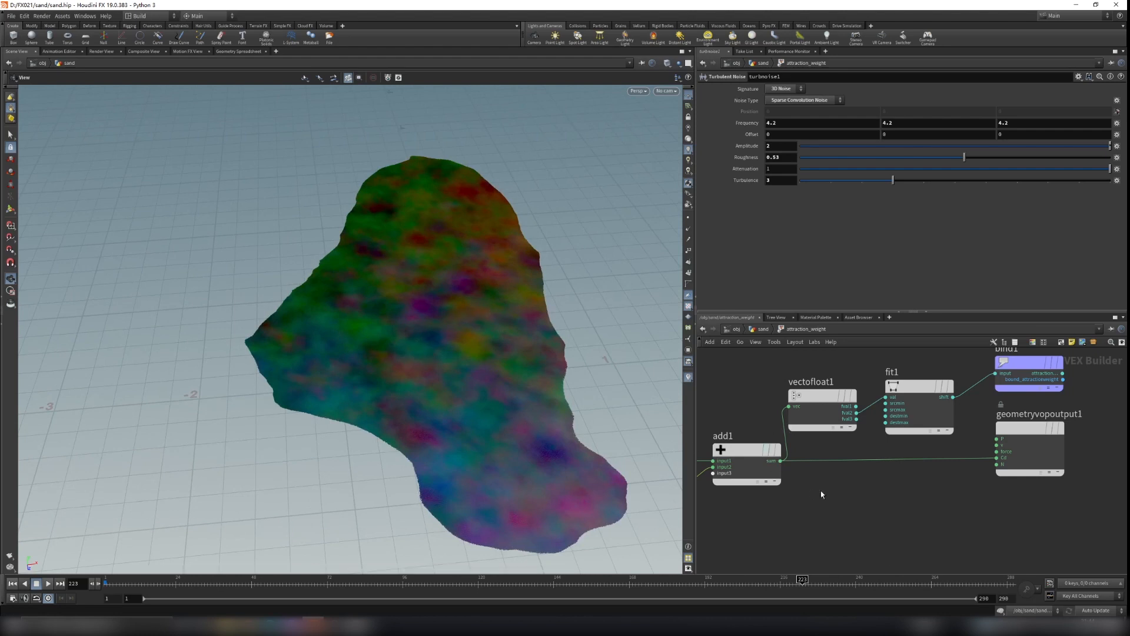
pyautogui.moveTo(846, 462); pyautogui.dragTo(875, 500, button='middle')
pyautogui.scroll(2, 876, 501)
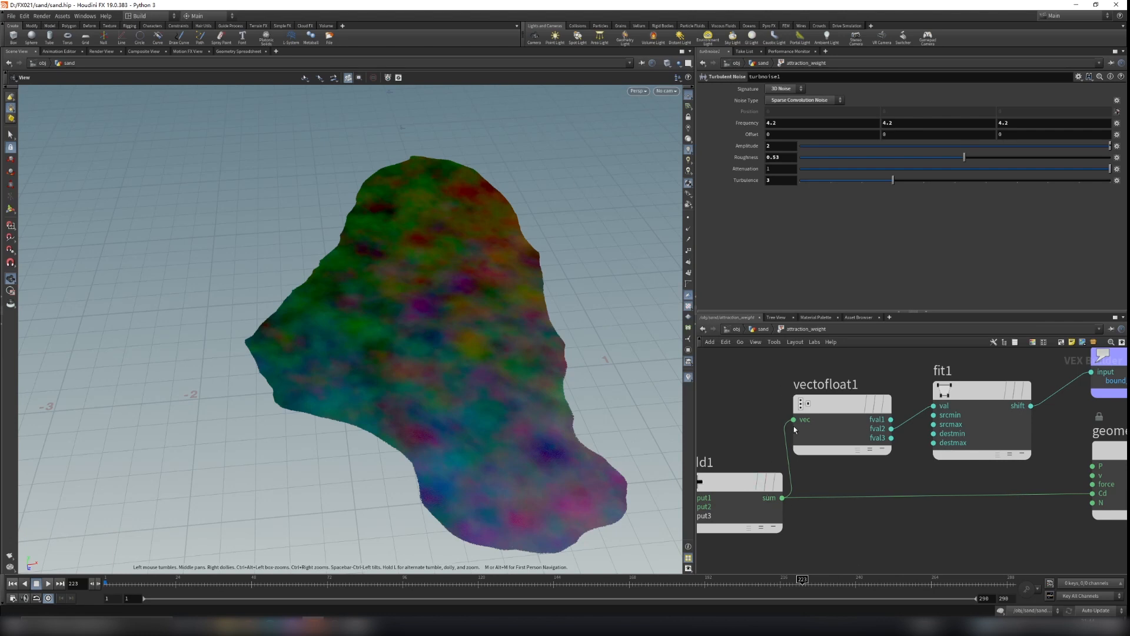
pyautogui.moveTo(801, 398)
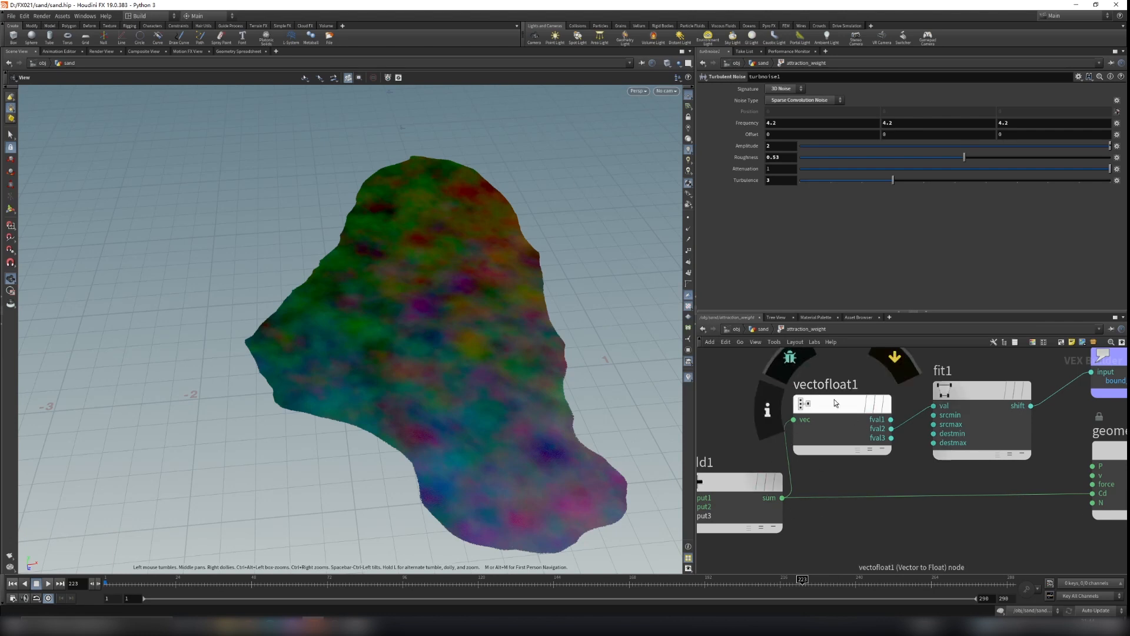
pyautogui.click(837, 435)
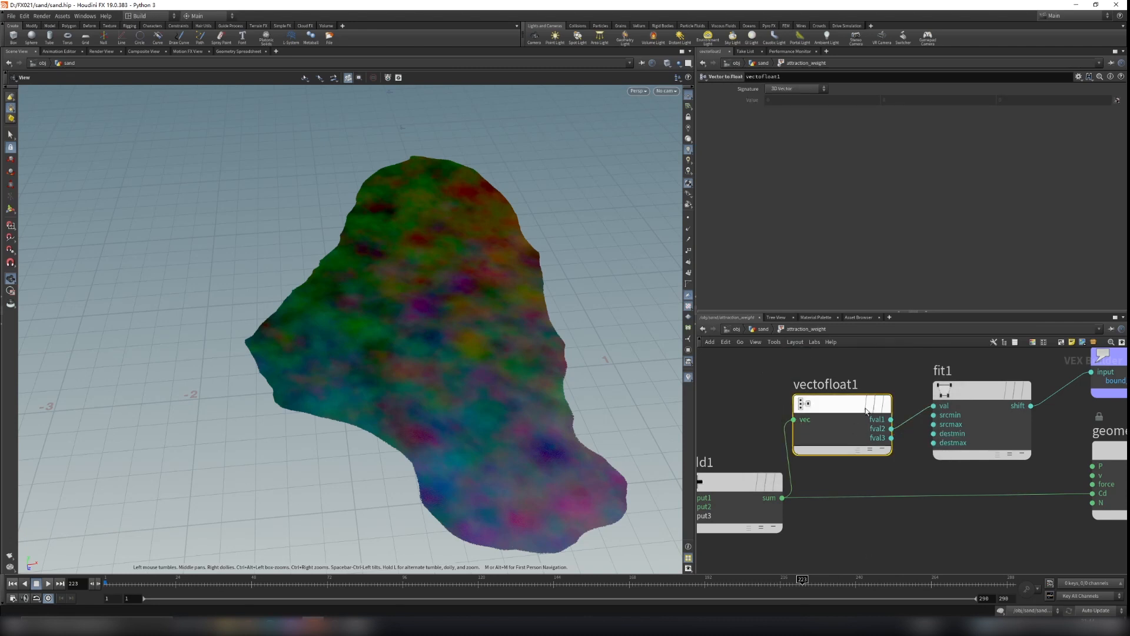
pyautogui.moveTo(837, 423)
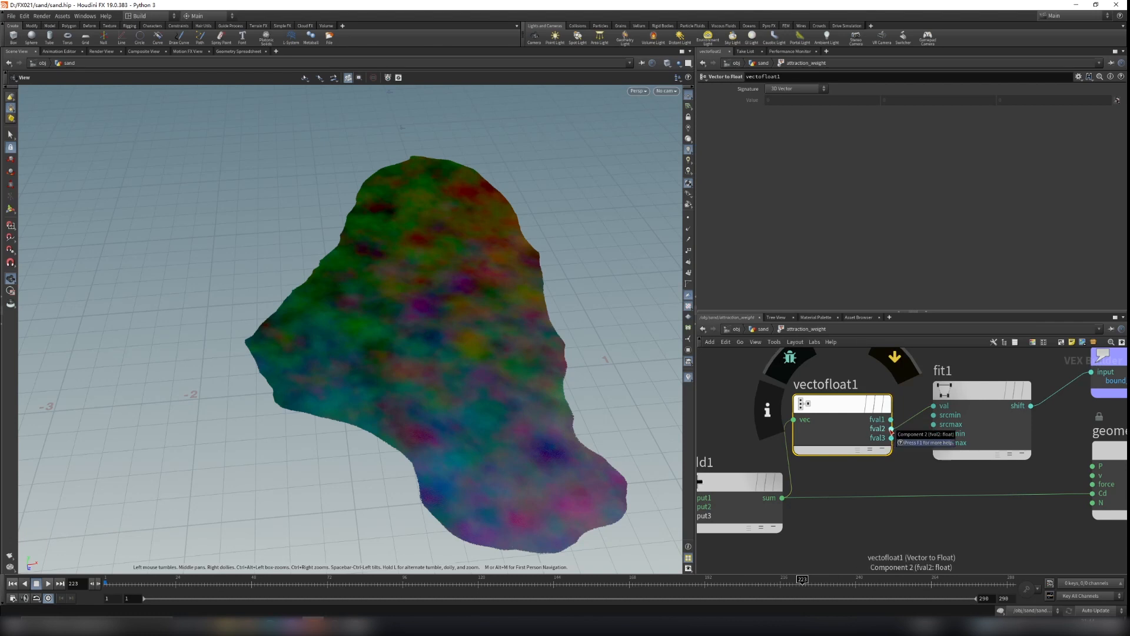
pyautogui.click(970, 390)
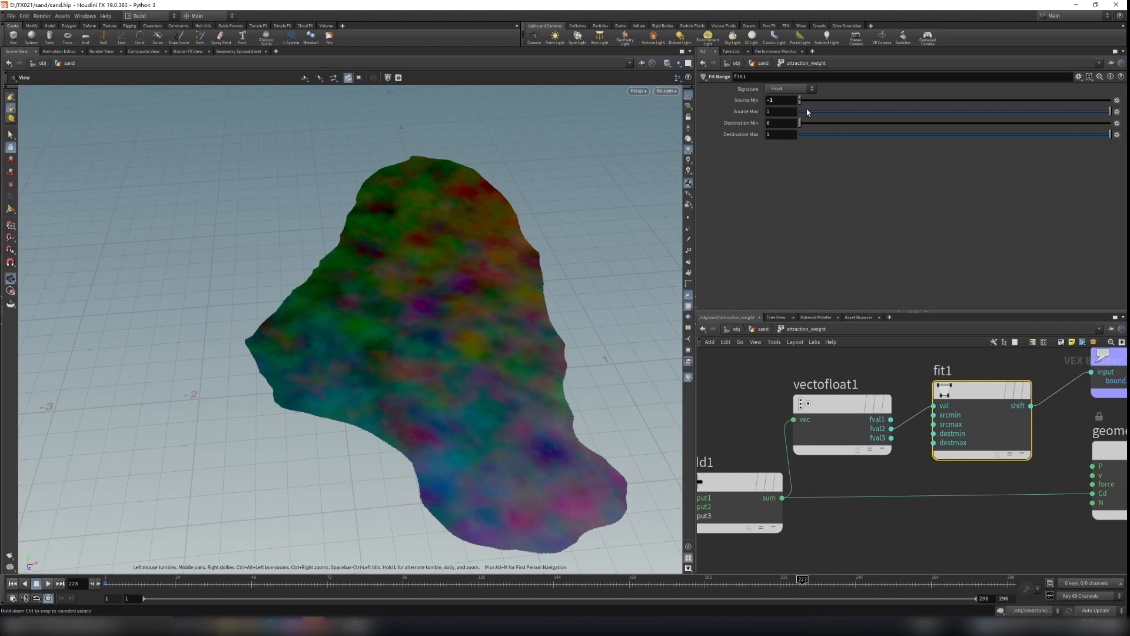
# Step: Connect vectofloat1's fval2 output to Cd on geometryvopoutput1 to view the unfitted single-component noise
pyautogui.moveTo(385, 372); pyautogui.dragTo(471, 306)
pyautogui.moveTo(1038, 447); pyautogui.dragTo(926, 452, button='middle')
pyautogui.click(779, 433)
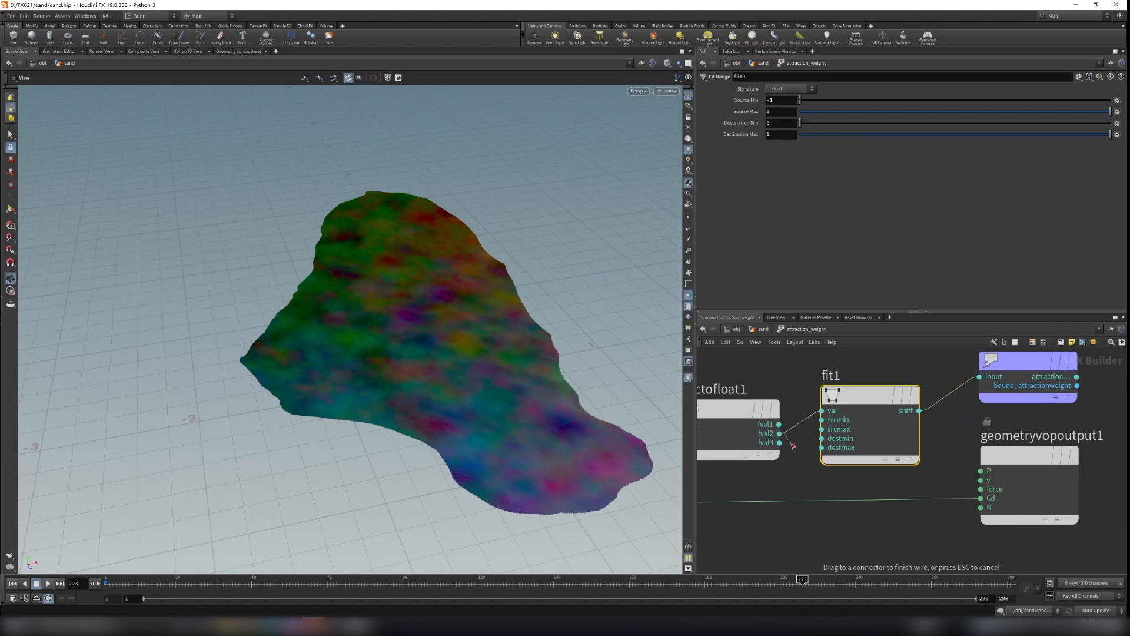
pyautogui.click(980, 498)
pyautogui.scroll(5, 429, 378)
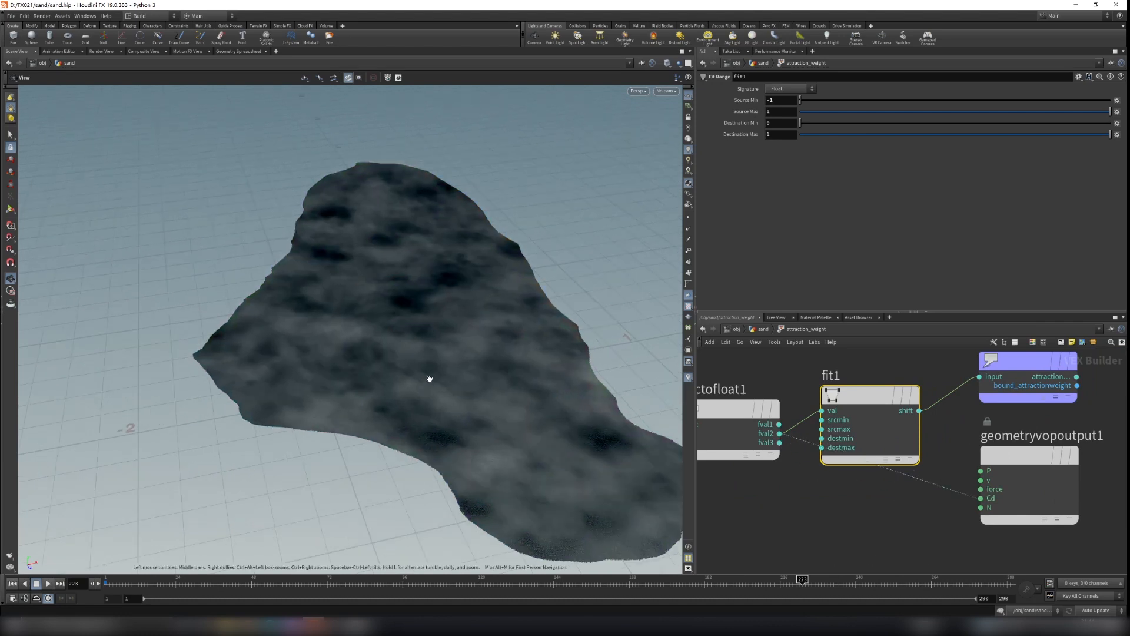
# Step: Connect fit1's shift output to Cd on geometryvopoutput1 and inspect the fitted noise on the sand surface
pyautogui.click(920, 411)
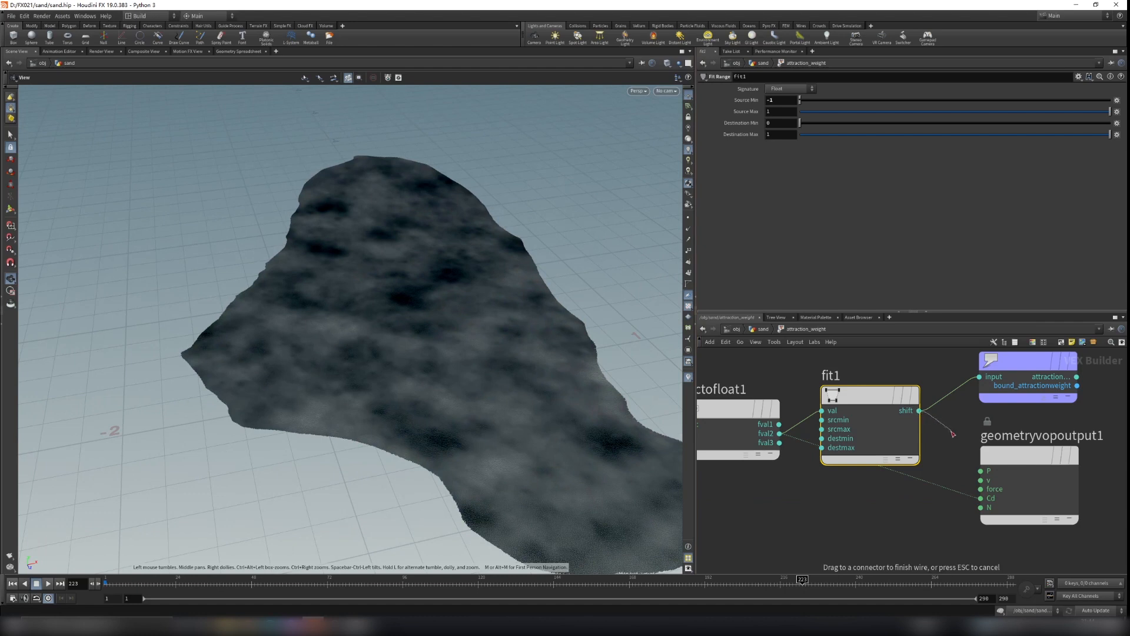
pyautogui.click(980, 498)
pyautogui.moveTo(404, 328); pyautogui.dragTo(351, 363)
pyautogui.moveTo(351, 363)
pyautogui.mouseDown(button='right')
pyautogui.moveTo(242, 383)
pyautogui.moveTo(353, 377)
pyautogui.mouseUp(button='right')
pyautogui.scroll(-5, 1053, 454)
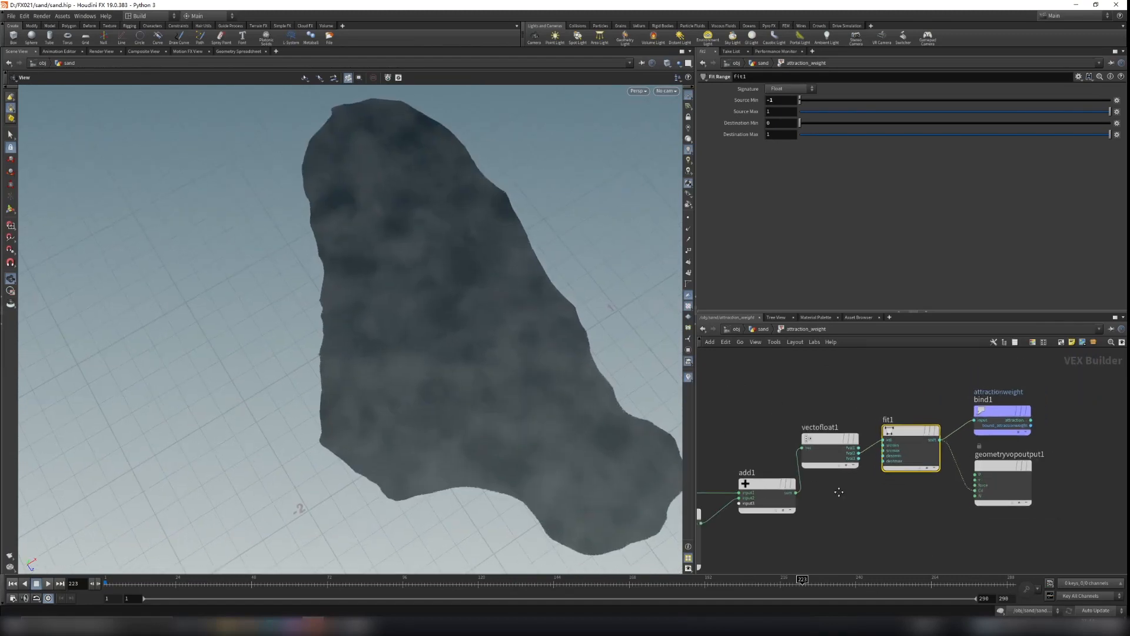
pyautogui.moveTo(367, 325); pyautogui.dragTo(530, 338)
pyautogui.scroll(3, 1050, 451)
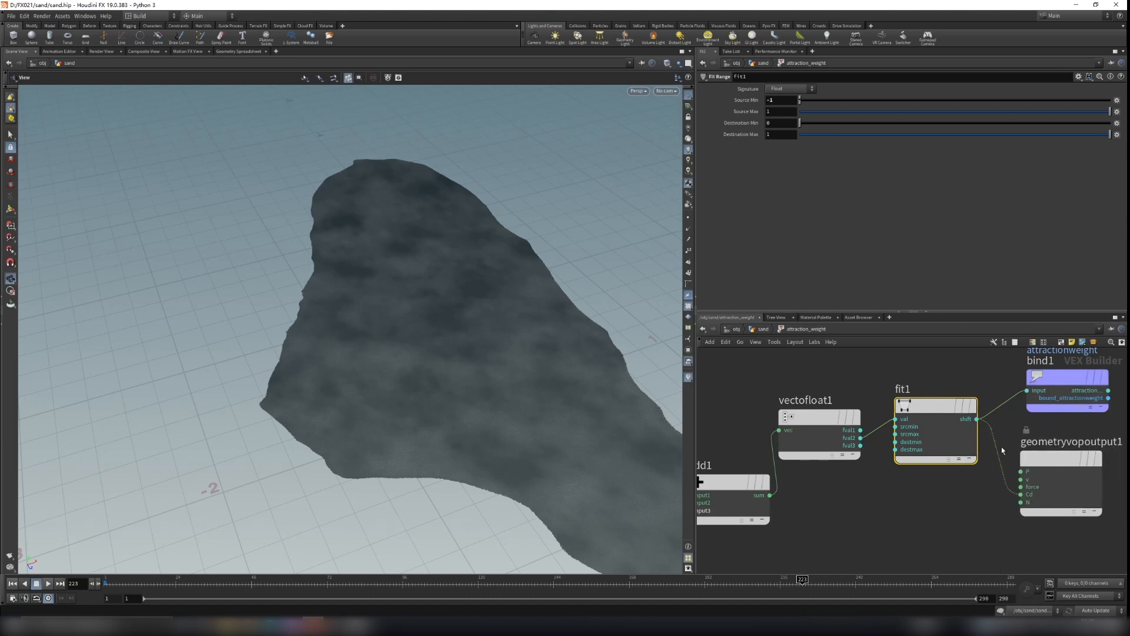
# Step: Select bind1 and review its attractionweight name, float type and export settings
pyautogui.moveTo(991, 382); pyautogui.dragTo(924, 440, button='middle')
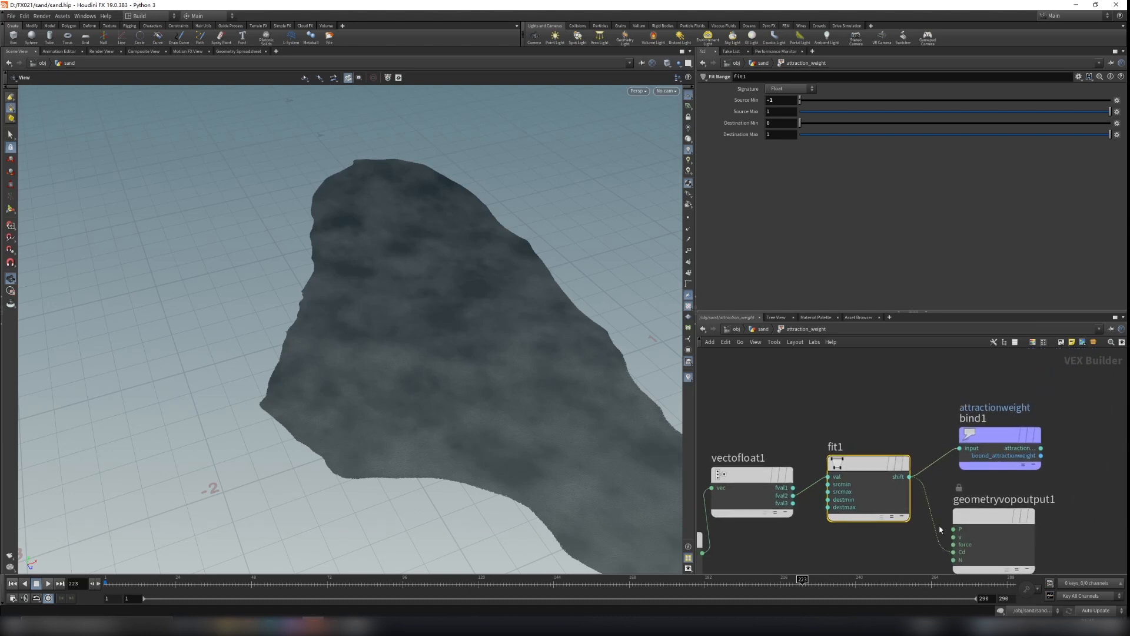
pyautogui.scroll(3, 1000, 406)
pyautogui.click(972, 467)
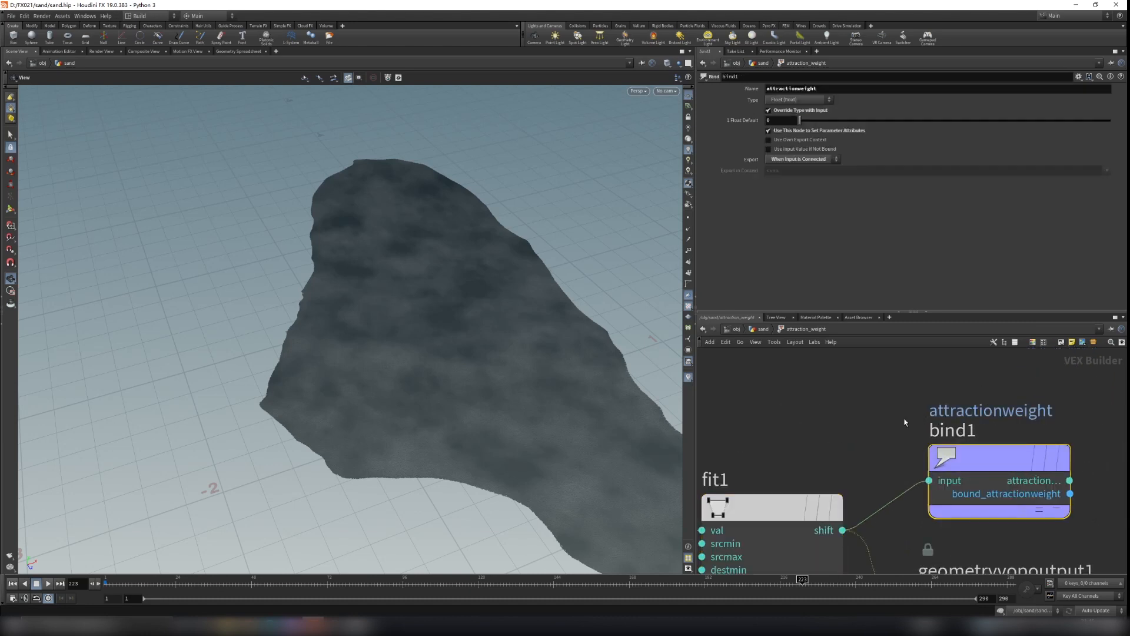
pyautogui.moveTo(541, 381); pyautogui.dragTo(616, 411)
pyautogui.moveTo(1022, 461)
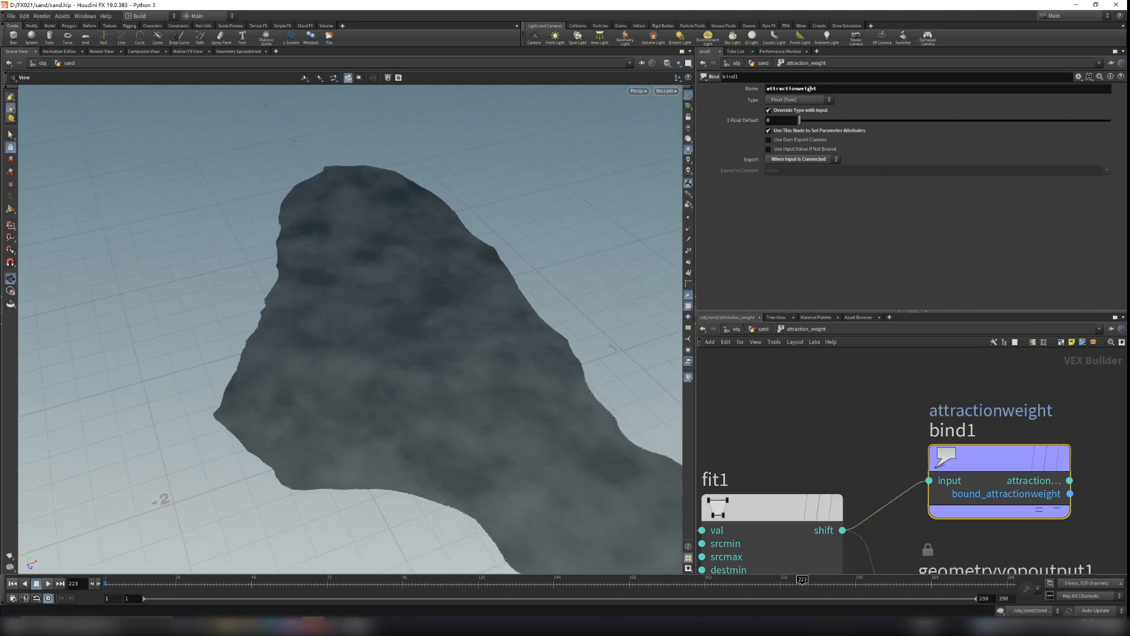
pyautogui.moveTo(822, 89); pyautogui.dragTo(765, 89)
pyautogui.click(861, 89)
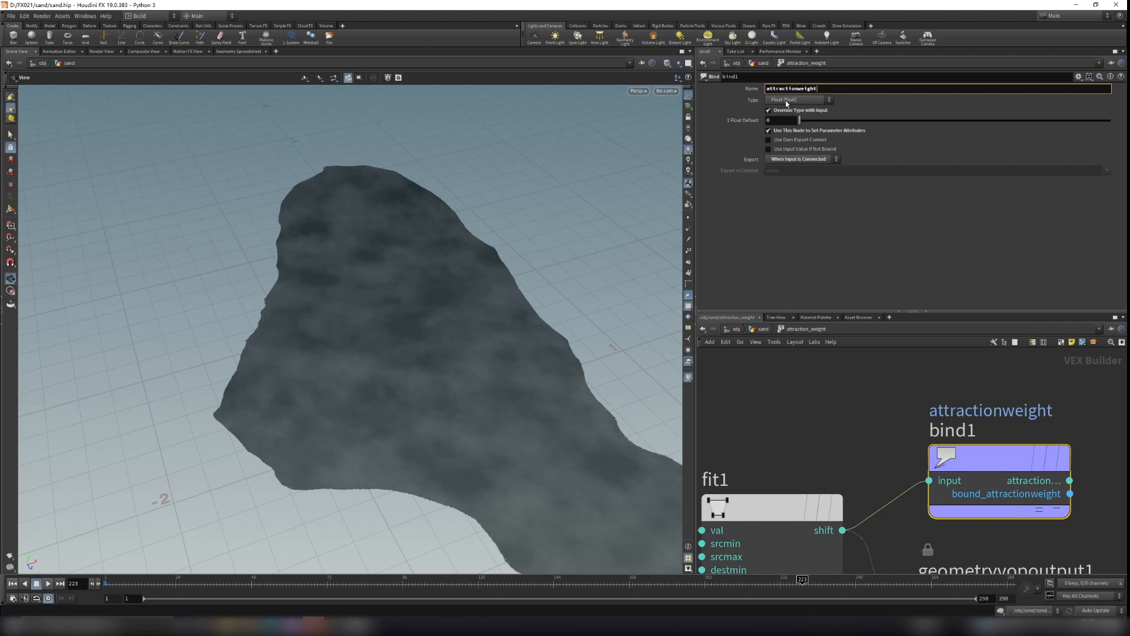
pyautogui.moveTo(865, 462); pyautogui.dragTo(852, 429, button='middle')
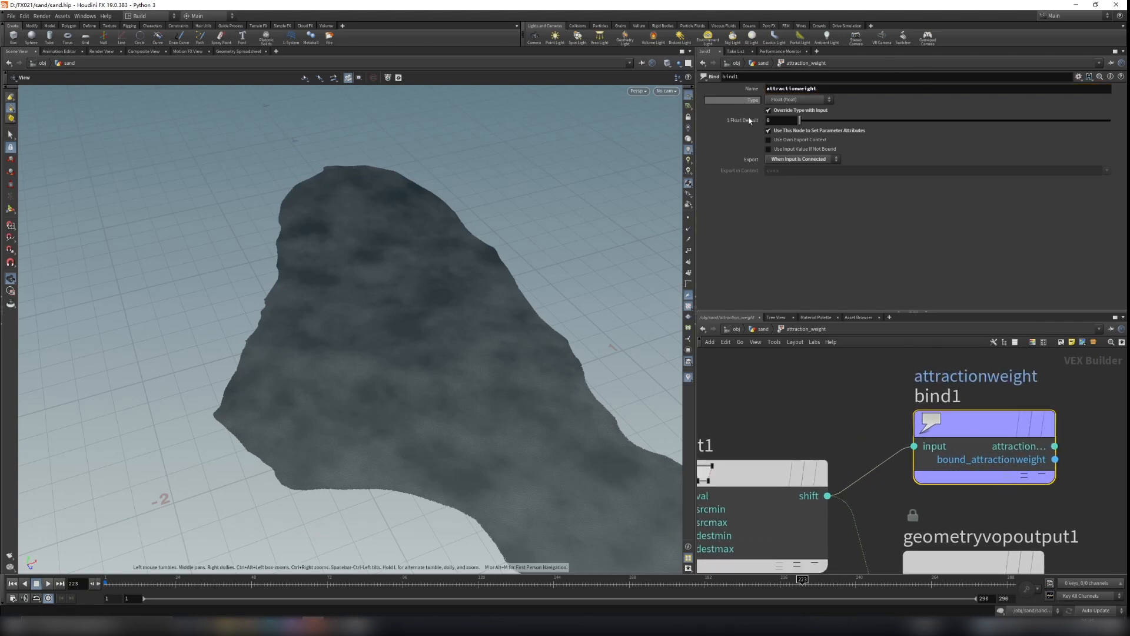
pyautogui.scroll(-4, 824, 424)
pyautogui.scroll(3, 883, 459)
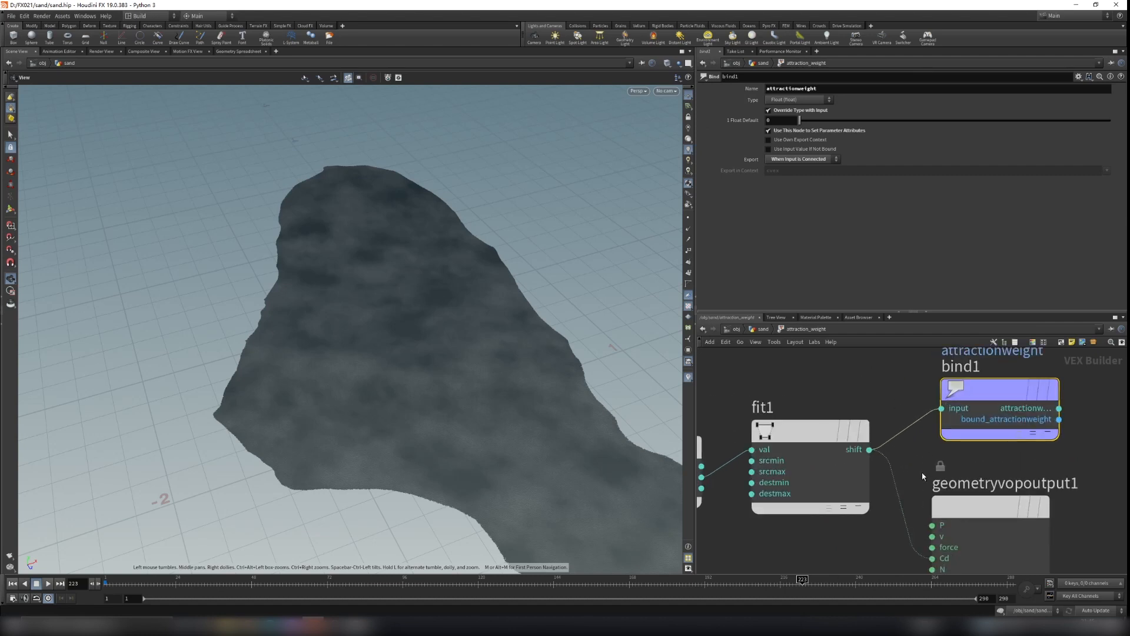
# Step: Cut the wire between fit1's shift output and Cd on geometryvopoutput1, leaving bind1 connected
pyautogui.press('y')
pyautogui.moveTo(912, 465); pyautogui.dragTo(877, 515)
pyautogui.moveTo(999, 390); pyautogui.dragTo(995, 393)
pyautogui.scroll(-6, 995, 396)
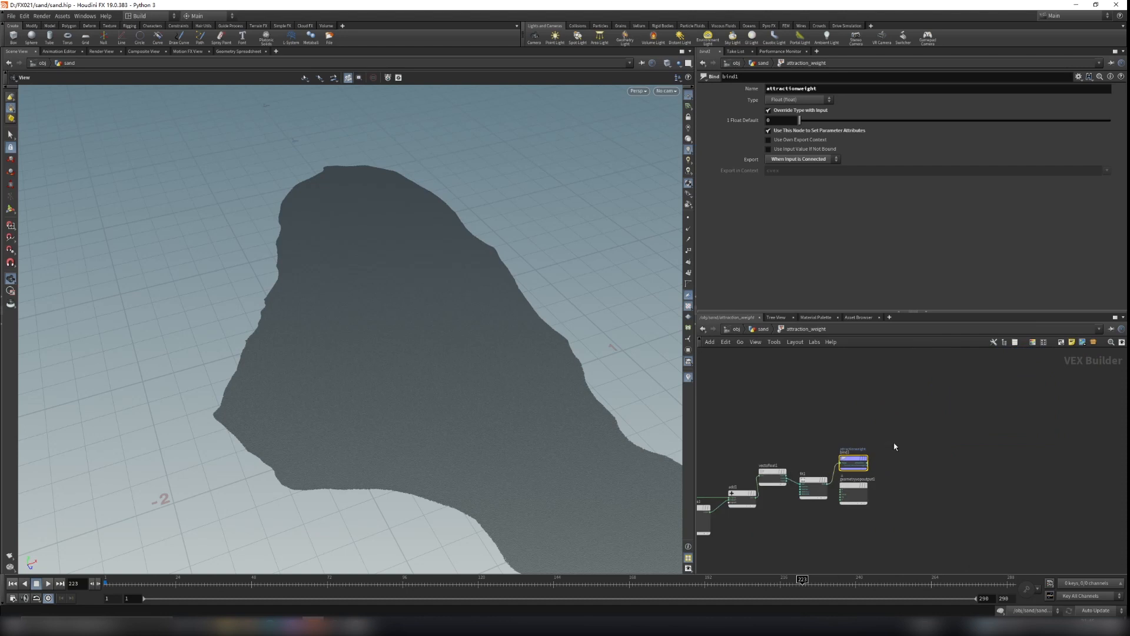
pyautogui.press('h')
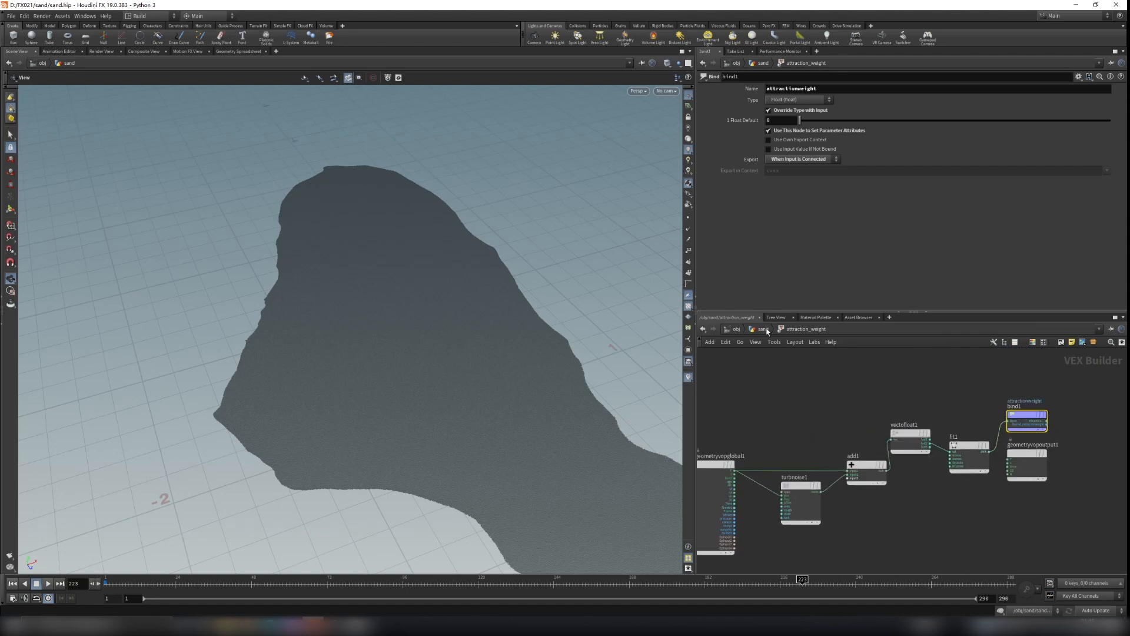
# Step: Return to the sand network, visualize the attractionweight point attribute from attraction_weight's node info, then turn it off and close the info
pyautogui.click(762, 329)
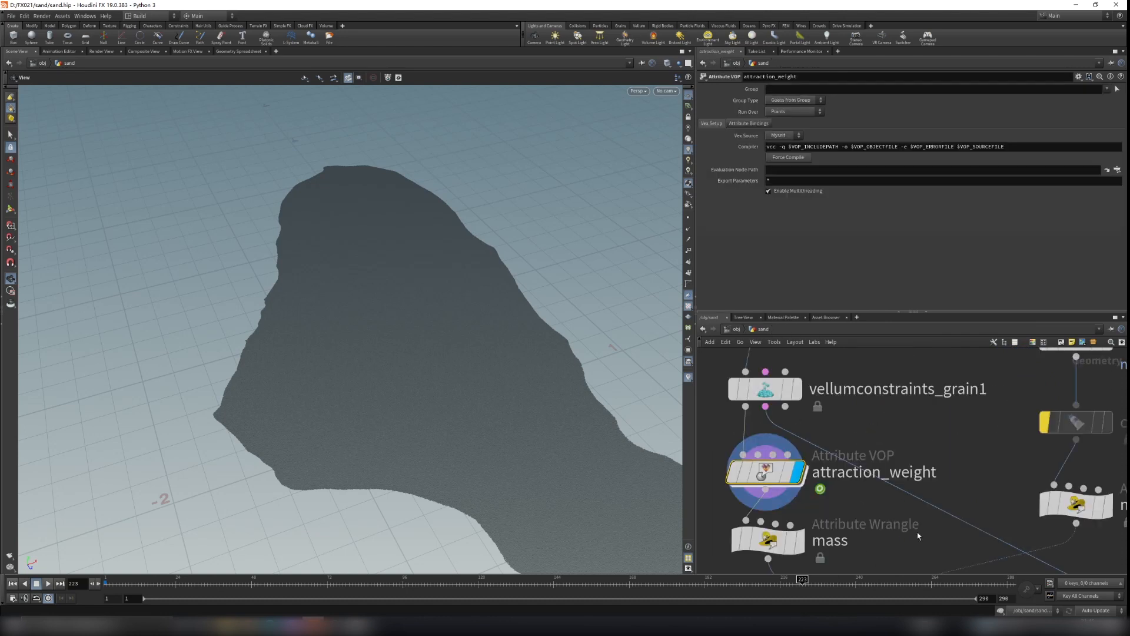
pyautogui.moveTo(917, 536); pyautogui.dragTo(957, 479, button='middle')
pyautogui.moveTo(796, 416)
pyautogui.click(747, 416)
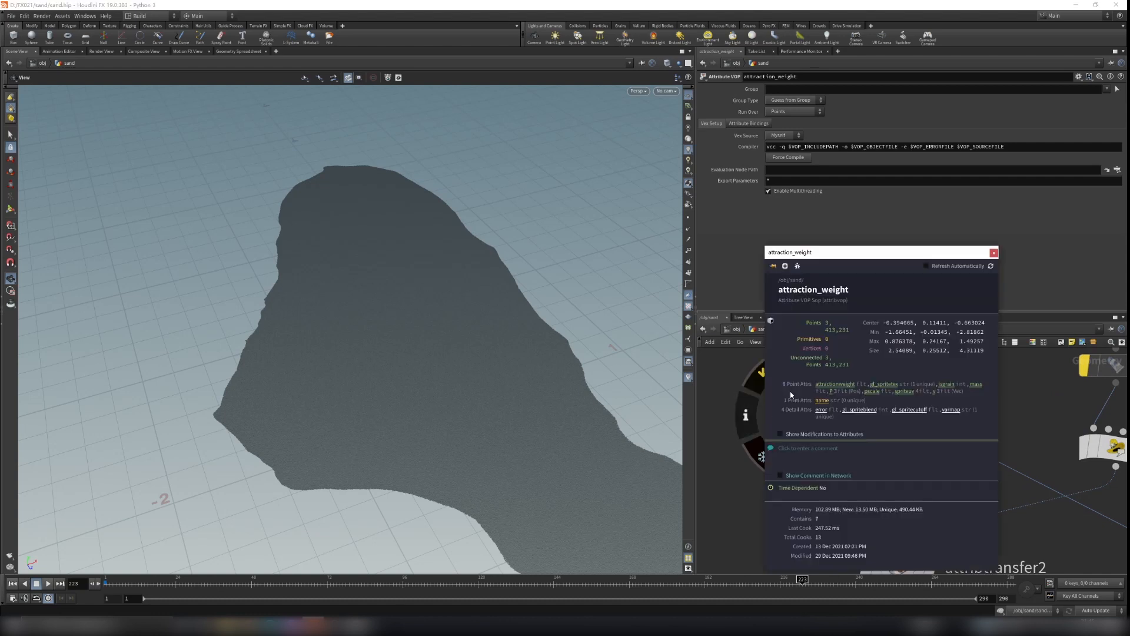
pyautogui.click(844, 387)
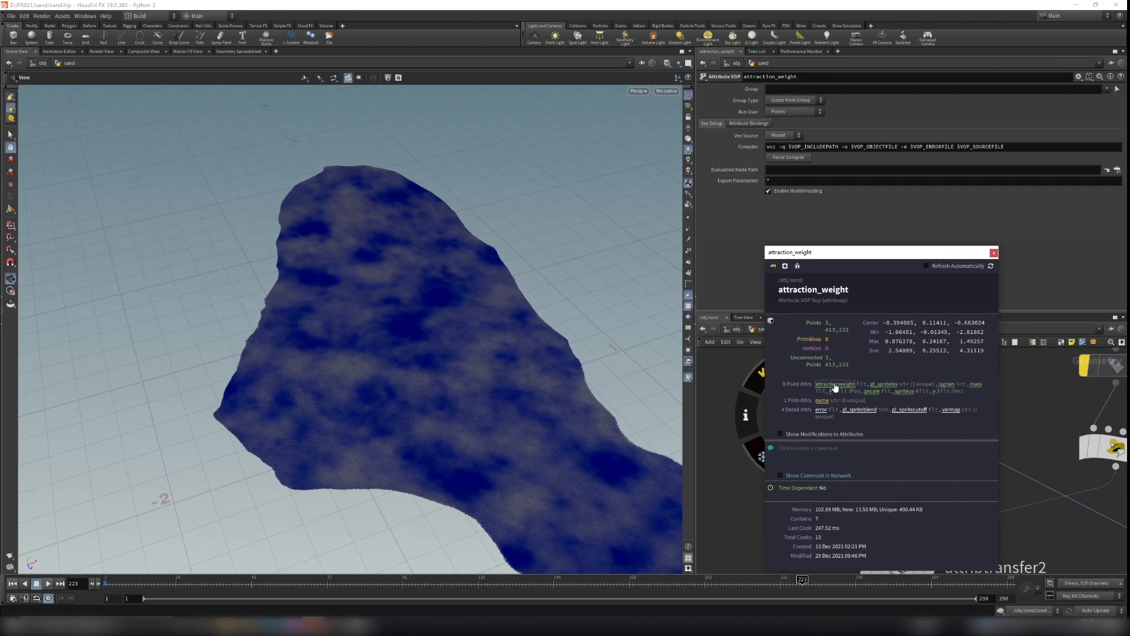
pyautogui.click(835, 387)
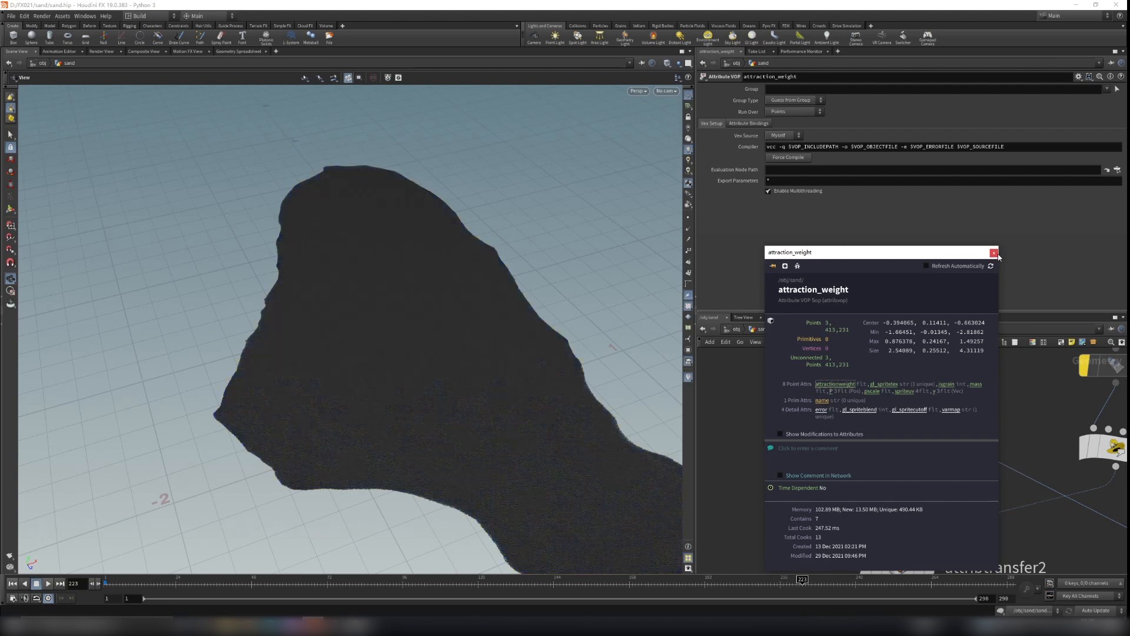
pyautogui.click(995, 254)
# Step: Move the display flag from attraction_weight to the Grain null below attribtransfer2
pyautogui.scroll(-3, 934, 471)
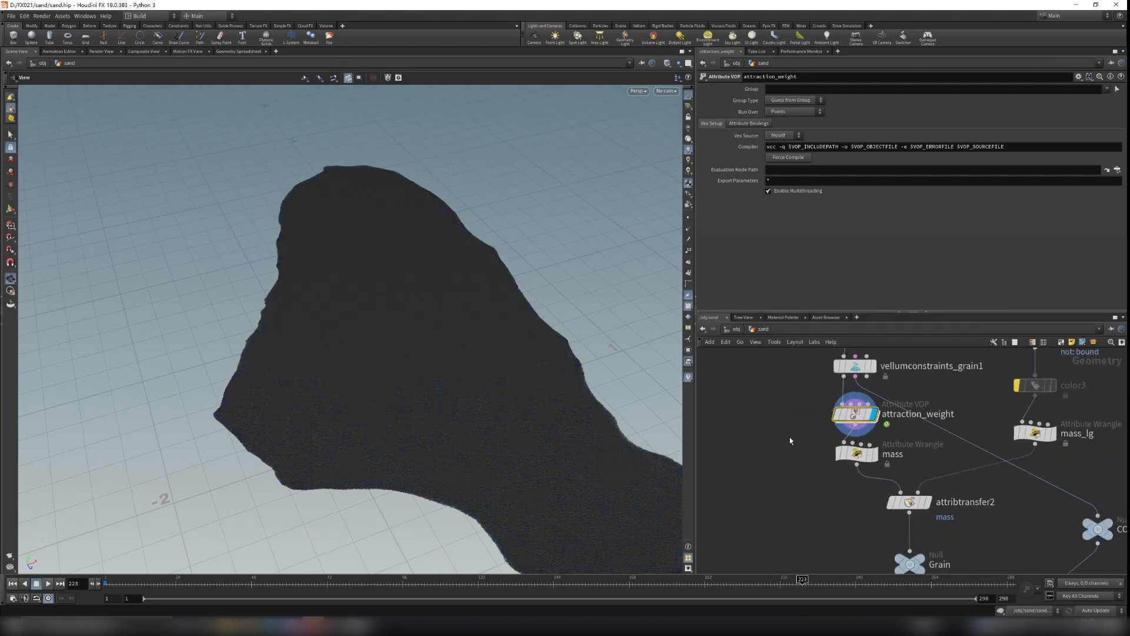
pyautogui.click(856, 453)
pyautogui.moveTo(787, 389); pyautogui.dragTo(904, 421)
pyautogui.moveTo(1015, 546); pyautogui.dragTo(938, 450, button='middle')
pyautogui.moveTo(871, 454)
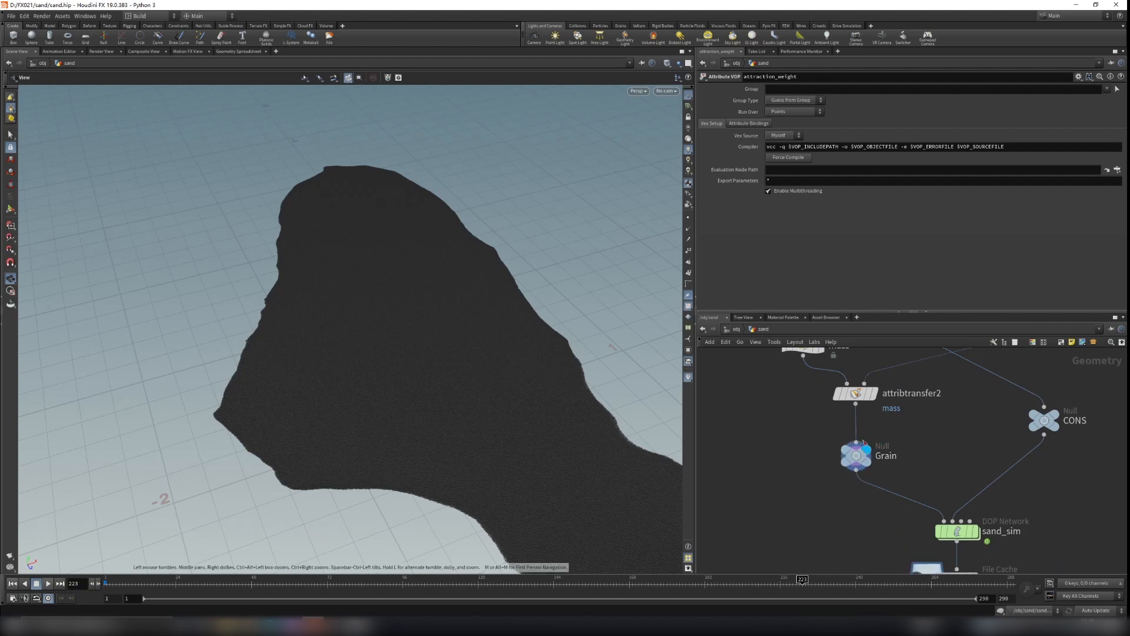
# Step: Select attraction_weight, mass, attribtransfer2 and Grain together and shift them slightly away from the constraint wire
pyautogui.moveTo(952, 435); pyautogui.dragTo(882, 505, button='middle')
pyautogui.scroll(-1, 928, 497)
pyautogui.moveTo(779, 527); pyautogui.dragTo(775, 494, button='middle')
pyautogui.click(809, 520)
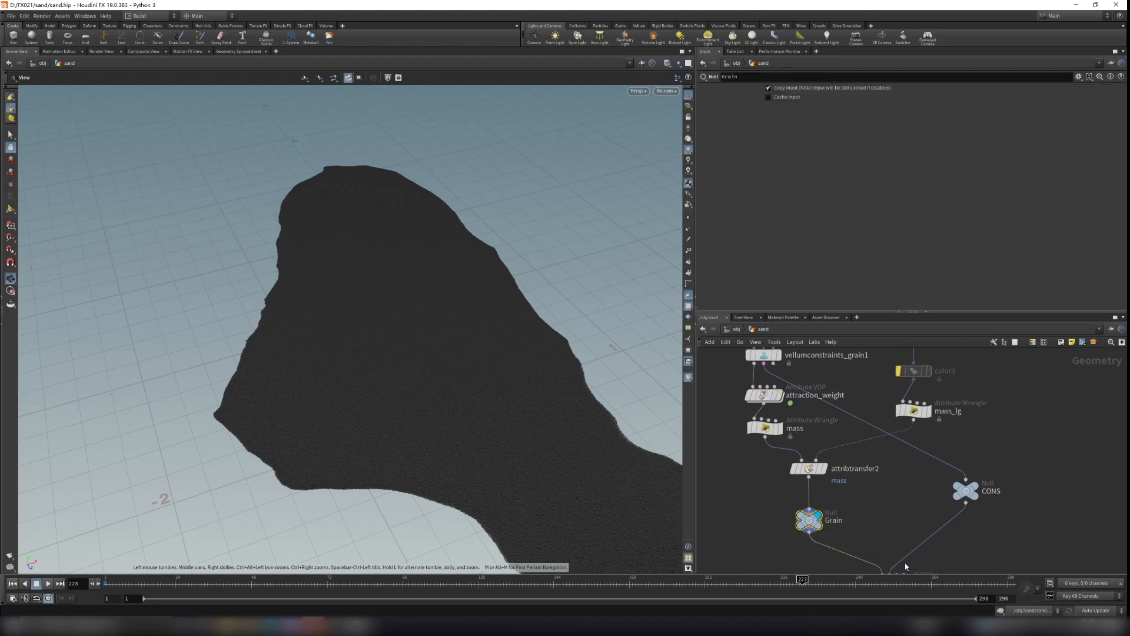
pyautogui.moveTo(725, 372); pyautogui.dragTo(841, 540)
pyautogui.moveTo(813, 470); pyautogui.dragTo(790, 478)
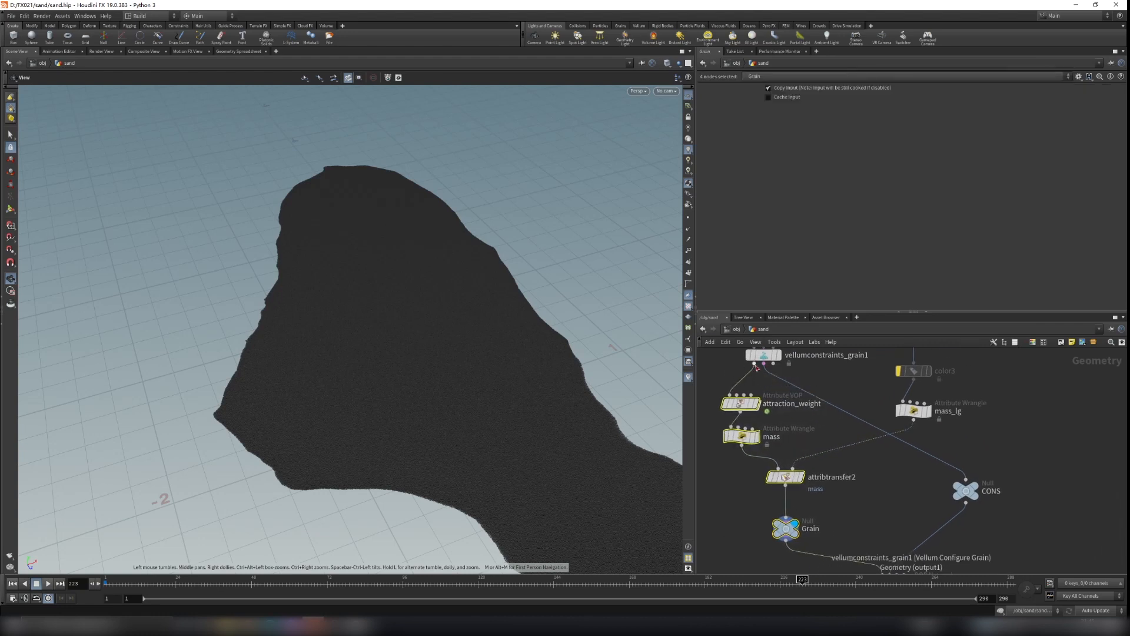
# Step: Select vellumconstraints_grain1 to review its particle settings, and follow its constraint output to the CONS null
pyautogui.moveTo(775, 356); pyautogui.dragTo(812, 413, button='middle')
pyautogui.click(812, 413)
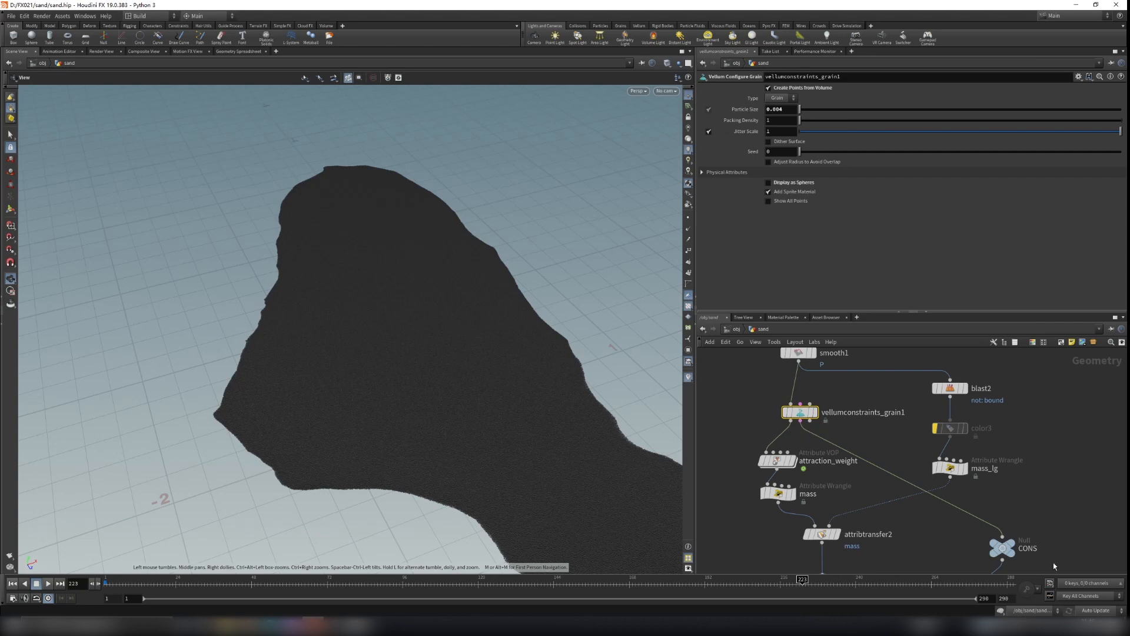
pyautogui.moveTo(1053, 562); pyautogui.dragTo(1041, 509, button='middle')
pyautogui.click(989, 494)
# Step: Select the sand_sim DOP network and trace its first two inputs back to the Grain and CONS nulls
pyautogui.moveTo(896, 510); pyautogui.dragTo(899, 447, button='middle')
pyautogui.scroll(3, 957, 527)
pyautogui.moveTo(826, 505); pyautogui.dragTo(941, 545)
pyautogui.moveTo(794, 453); pyautogui.dragTo(819, 443, button='middle')
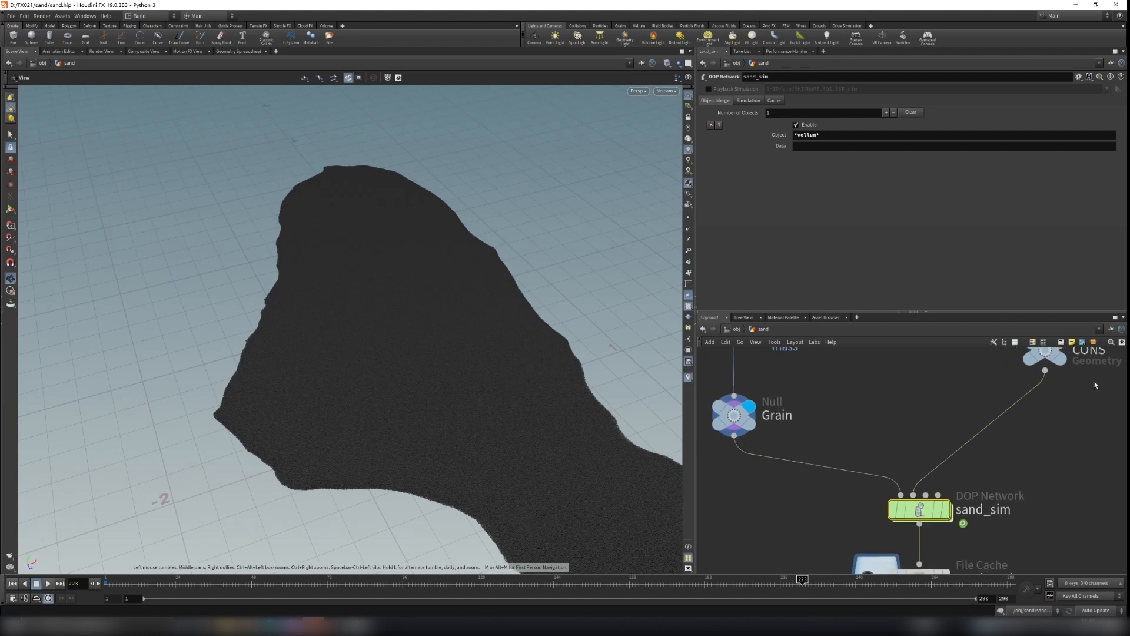
pyautogui.moveTo(1093, 380); pyautogui.dragTo(1079, 425, button='middle')
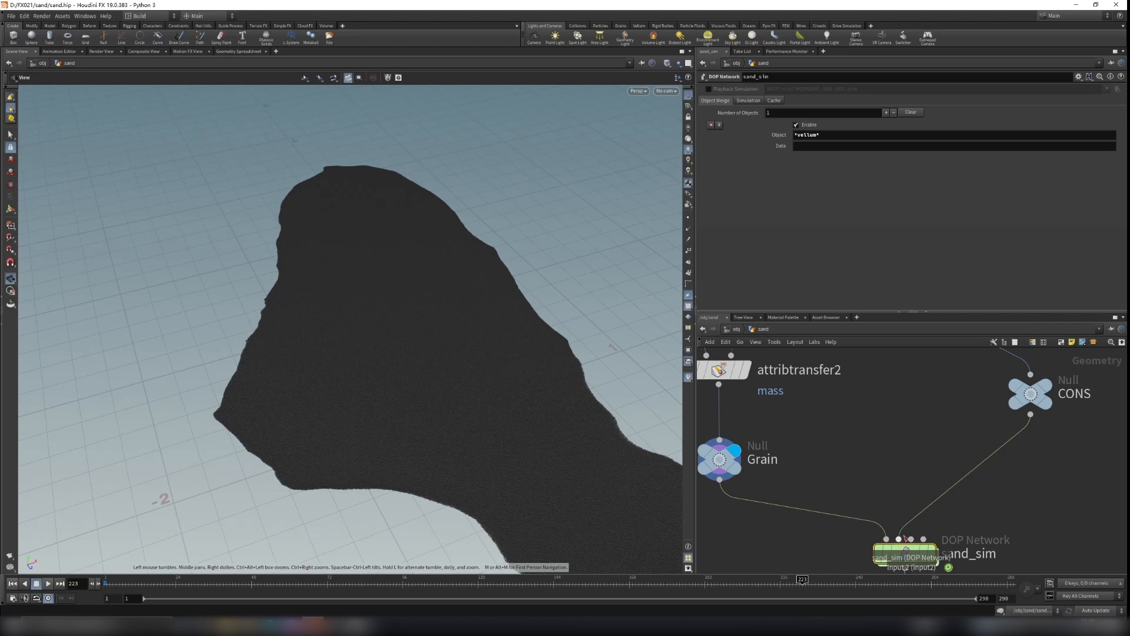
pyautogui.moveTo(906, 530); pyautogui.dragTo(995, 506, button='middle')
pyautogui.click(807, 435)
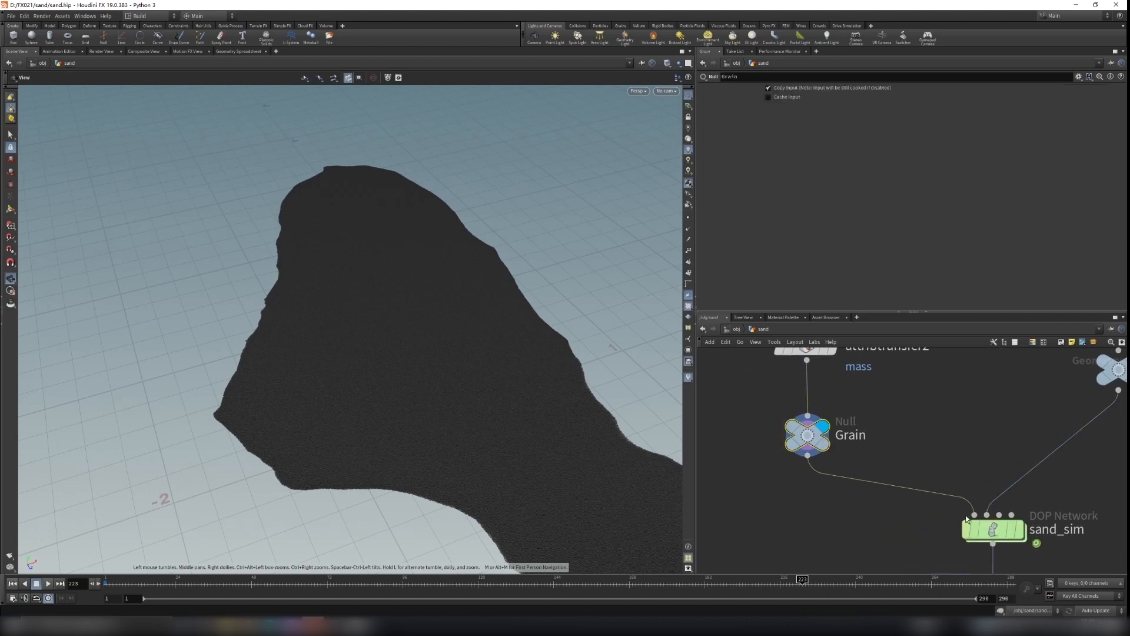
# Step: Go inside the sand_sim DOP network to view the Vellum solver setup
pyautogui.scroll(-2, 964, 440)
pyautogui.moveTo(981, 452); pyautogui.dragTo(890, 385, button='middle')
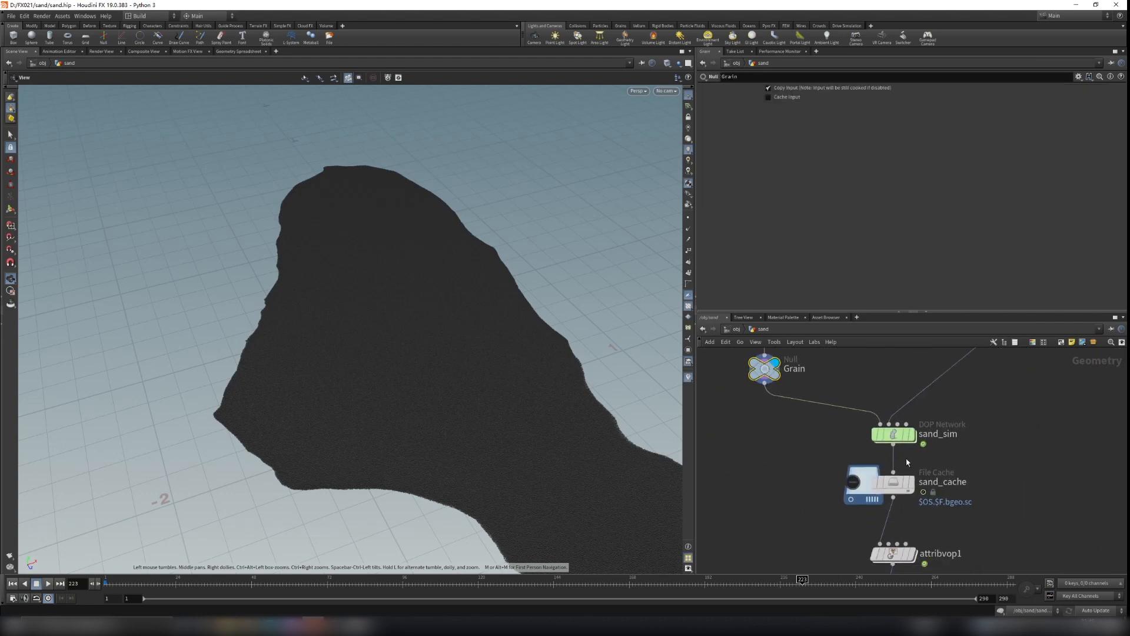
pyautogui.hotkey('alt', 'Tab')
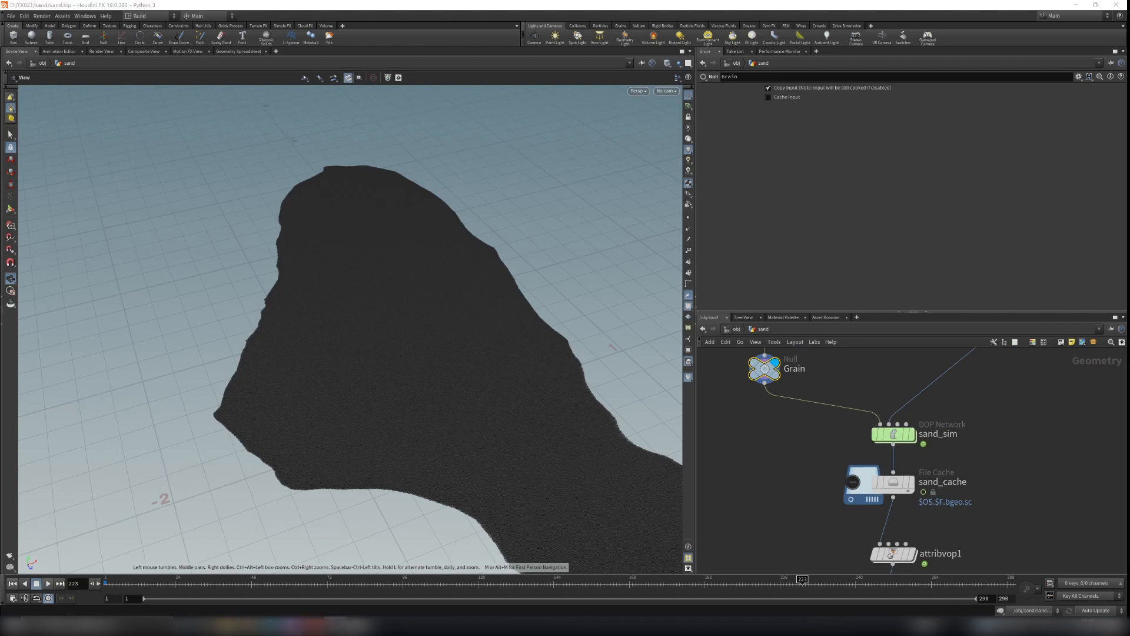
pyautogui.scroll(2, 918, 412)
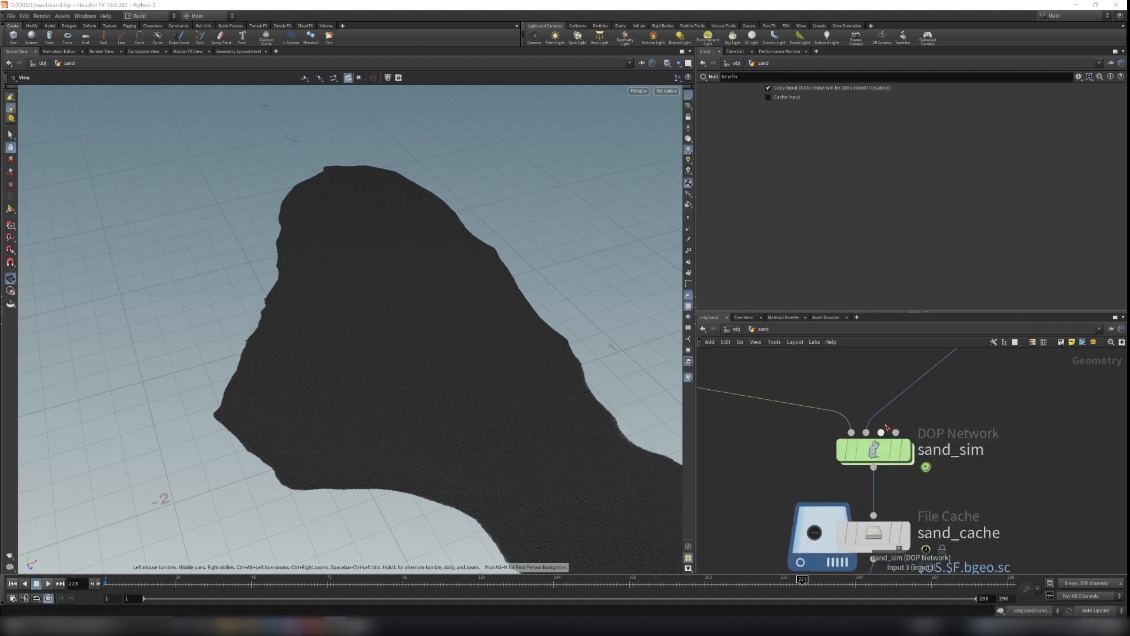
pyautogui.doubleClick(875, 451)
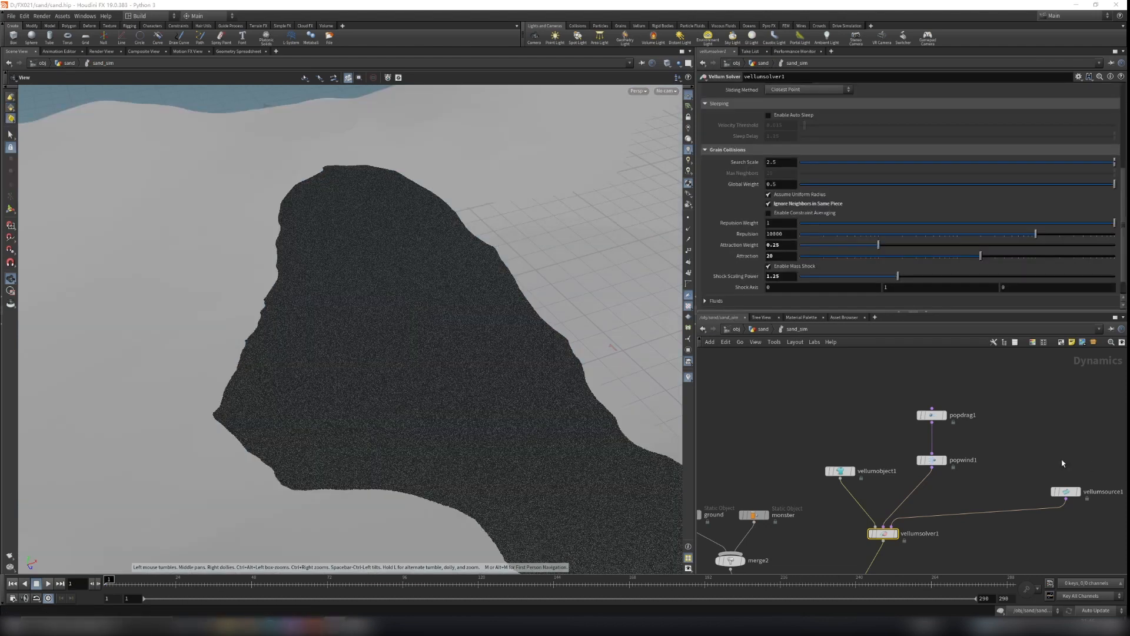
# Step: Reposition vellumsolver1, vellumsource1 and vellumobject1 so they sit closer together in the network
pyautogui.scroll(-1, 977, 464)
pyautogui.scroll(1, 964, 480)
pyautogui.moveTo(962, 485); pyautogui.dragTo(980, 384, button='middle')
pyautogui.moveTo(951, 505); pyautogui.dragTo(870, 513, button='middle')
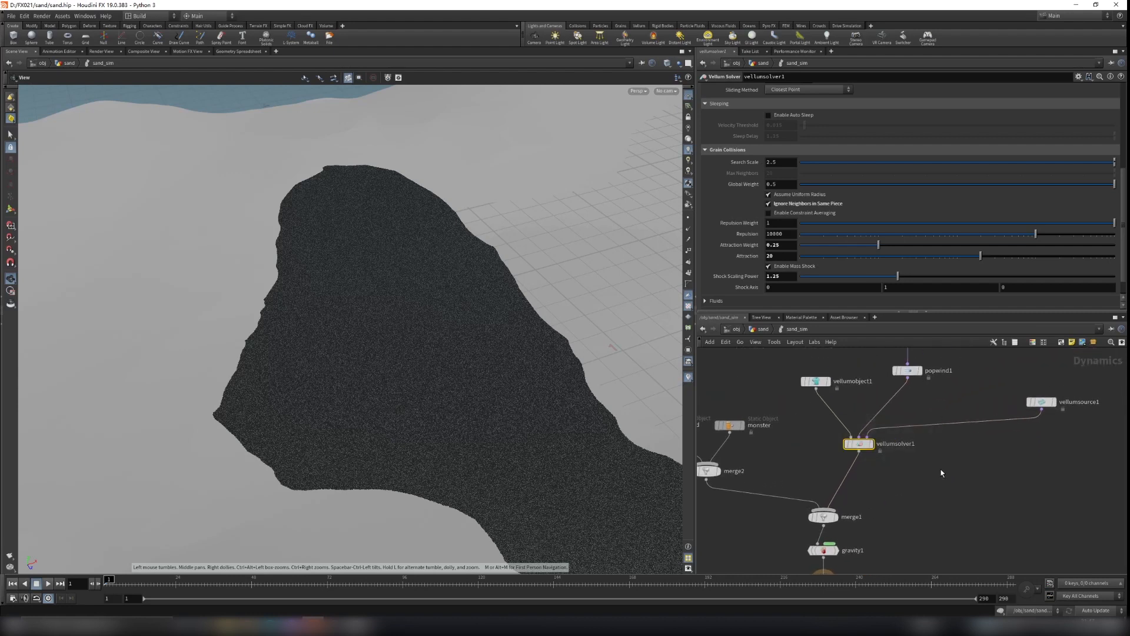
pyautogui.moveTo(859, 445); pyautogui.dragTo(864, 467)
pyautogui.moveTo(1042, 402); pyautogui.dragTo(959, 415)
pyautogui.moveTo(815, 382); pyautogui.dragTo(815, 409)
# Step: Rearrange the merge1, gravity1 and output chain and the ground, monster and merge2 branch into a tidier layout
pyautogui.moveTo(906, 526); pyautogui.dragTo(931, 460, button='middle')
pyautogui.moveTo(785, 494); pyautogui.dragTo(897, 561)
pyautogui.moveTo(881, 500); pyautogui.dragTo(761, 445)
pyautogui.moveTo(850, 449); pyautogui.dragTo(882, 441)
pyautogui.moveTo(938, 428); pyautogui.dragTo(934, 453, button='middle')
pyautogui.moveTo(846, 540); pyautogui.dragTo(892, 534)
pyautogui.moveTo(810, 477); pyautogui.dragTo(828, 513, button='middle')
# Step: Select the ground, monster and merge2 collision nodes together and bypass them
pyautogui.scroll(-3, 842, 516)
pyautogui.moveTo(715, 394); pyautogui.dragTo(829, 522)
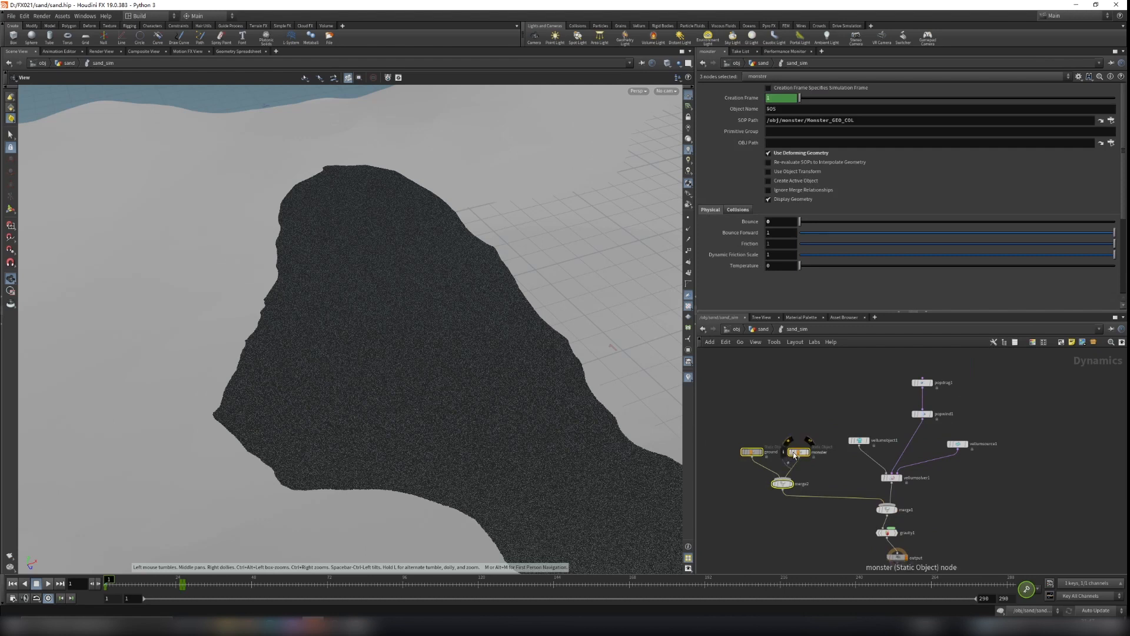
pyautogui.click(790, 446)
# Step: Select popdrag1 and popwind1 together and bypass both force nodes
pyautogui.scroll(2, 986, 471)
pyautogui.moveTo(986, 473); pyautogui.dragTo(996, 520, button='middle')
pyautogui.moveTo(823, 364); pyautogui.dragTo(935, 449)
pyautogui.click(888, 376)
pyautogui.scroll(-2, 975, 476)
pyautogui.moveTo(976, 476); pyautogui.dragTo(973, 471, button='middle')
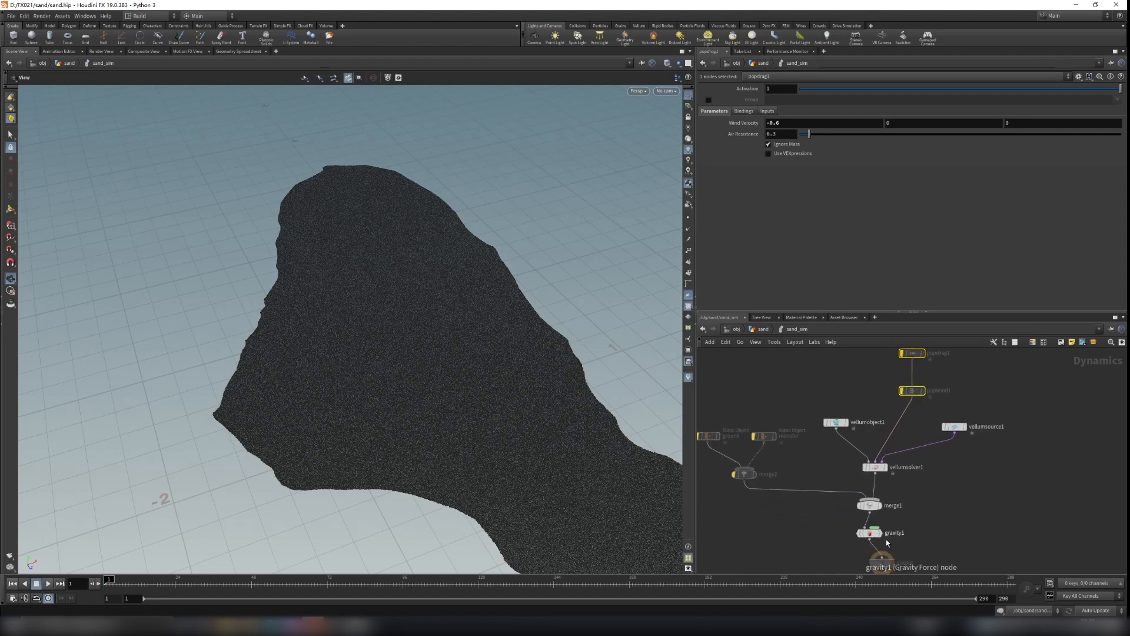
# Step: Line up vellumsolver1, merge1, gravity1 and output beneath popwind1, and shift vellumobject1 nearer to the solver
pyautogui.moveTo(882, 468); pyautogui.dragTo(916, 468)
pyautogui.moveTo(871, 505); pyautogui.dragTo(916, 532)
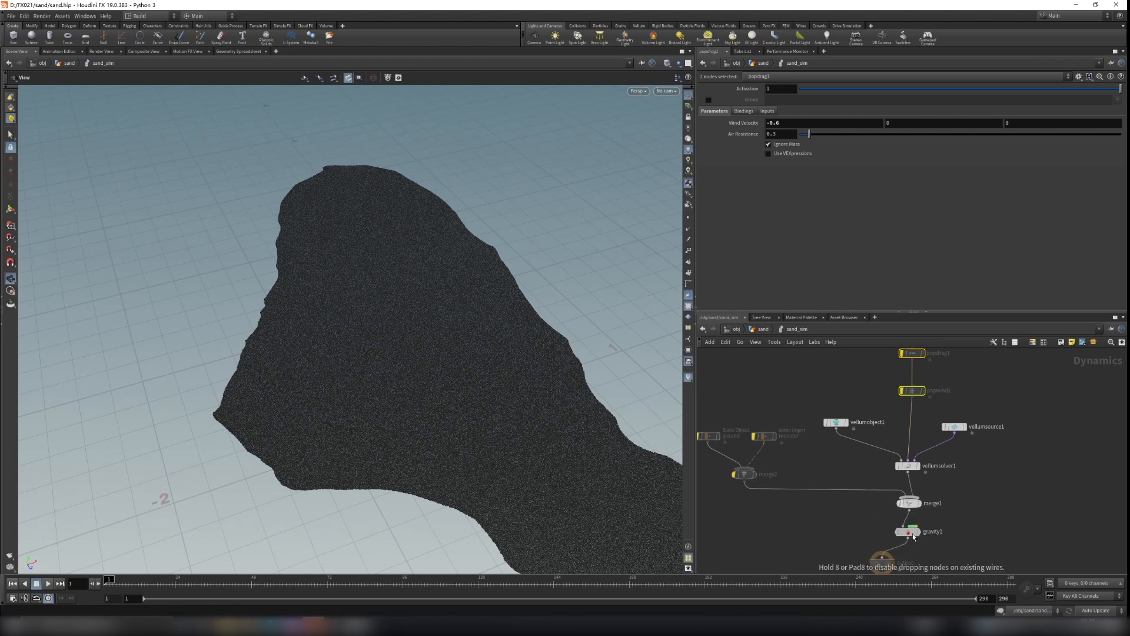
pyautogui.moveTo(889, 560); pyautogui.dragTo(882, 534, button='middle')
pyautogui.moveTo(877, 536); pyautogui.dragTo(903, 540)
pyautogui.moveTo(996, 472); pyautogui.dragTo(989, 479, button='middle')
pyautogui.moveTo(823, 405)
pyautogui.mouseDown()
pyautogui.moveTo(860, 419)
pyautogui.moveTo(843, 414)
pyautogui.mouseUp()
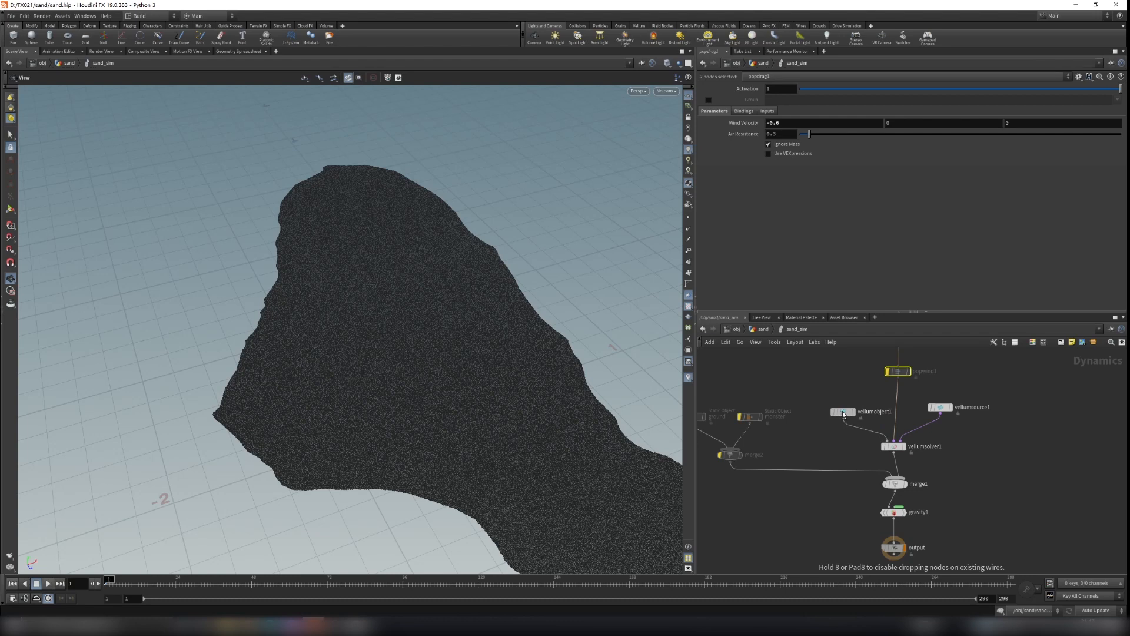
# Step: Select vellumsource1 and check its SOP Path reference to /obj/sand/Grain
pyautogui.moveTo(507, 429); pyautogui.dragTo(719, 433)
pyautogui.scroll(2, 959, 394)
pyautogui.scroll(4, 959, 394)
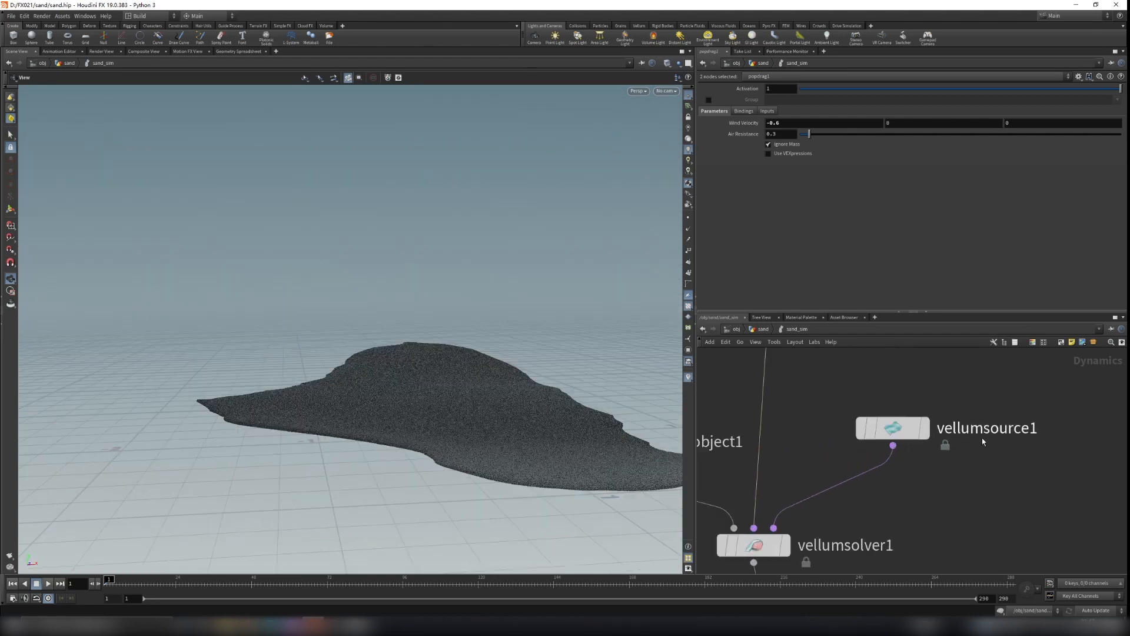
pyautogui.moveTo(982, 437); pyautogui.dragTo(982, 453, button='middle')
pyautogui.moveTo(1033, 487); pyautogui.dragTo(828, 397)
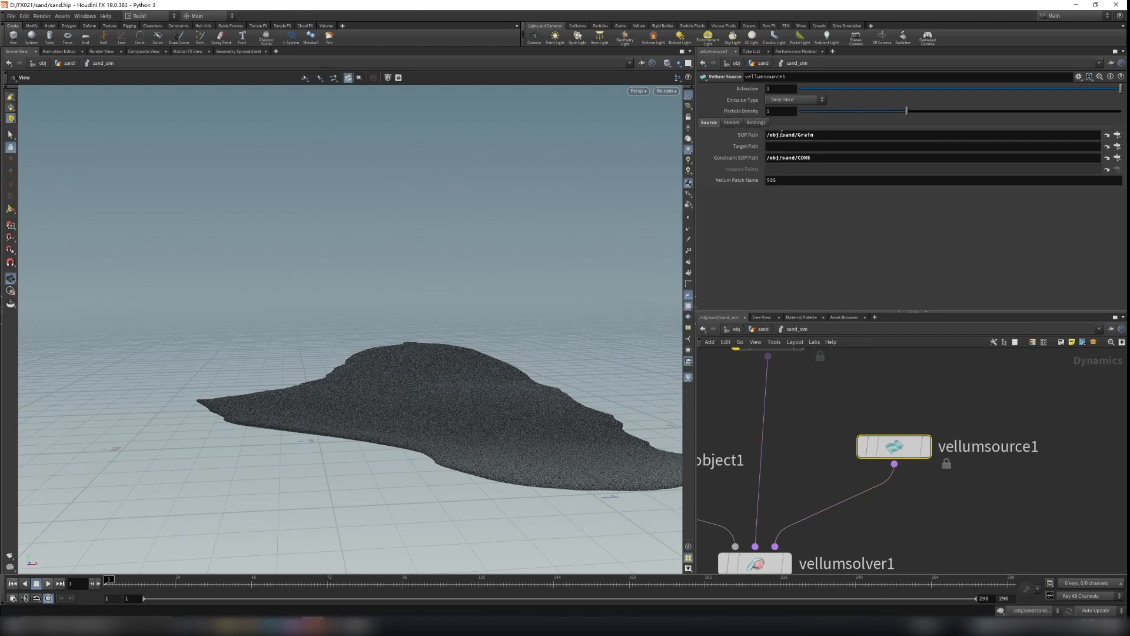
pyautogui.doubleClick(817, 135)
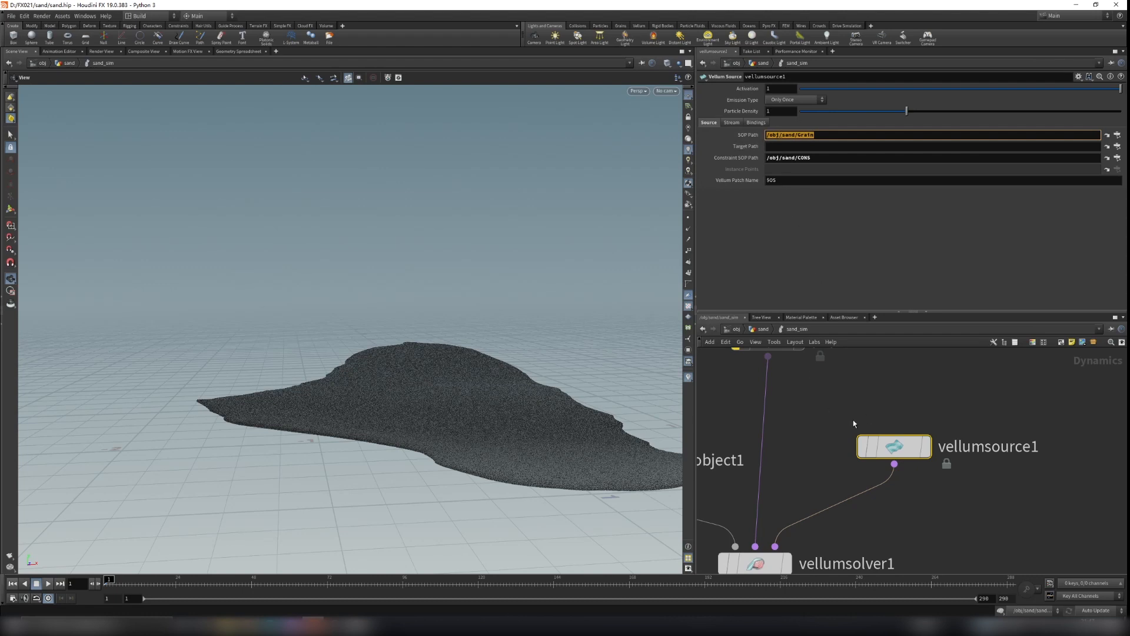
# Step: Go up to the sand network and select the Grain and CONS nulls to identify the source inputs
pyautogui.click(762, 328)
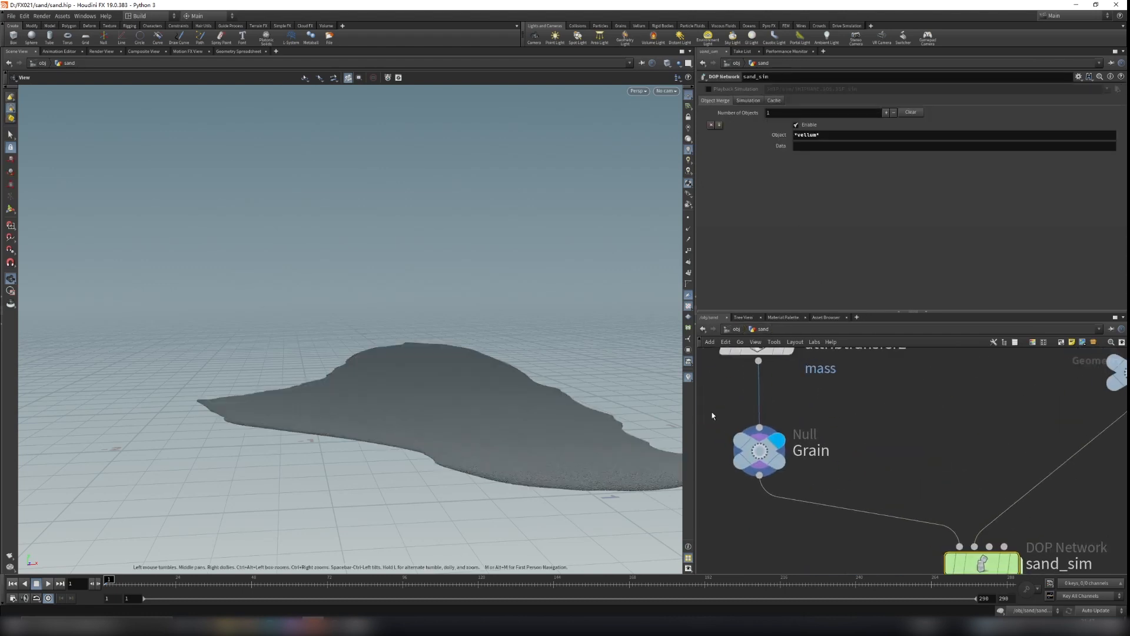
pyautogui.moveTo(712, 416); pyautogui.dragTo(808, 497)
pyautogui.moveTo(987, 402); pyautogui.dragTo(892, 456, button='middle')
pyautogui.moveTo(976, 404); pyautogui.dragTo(1067, 478)
pyautogui.moveTo(1005, 398); pyautogui.dragTo(982, 327, button='middle')
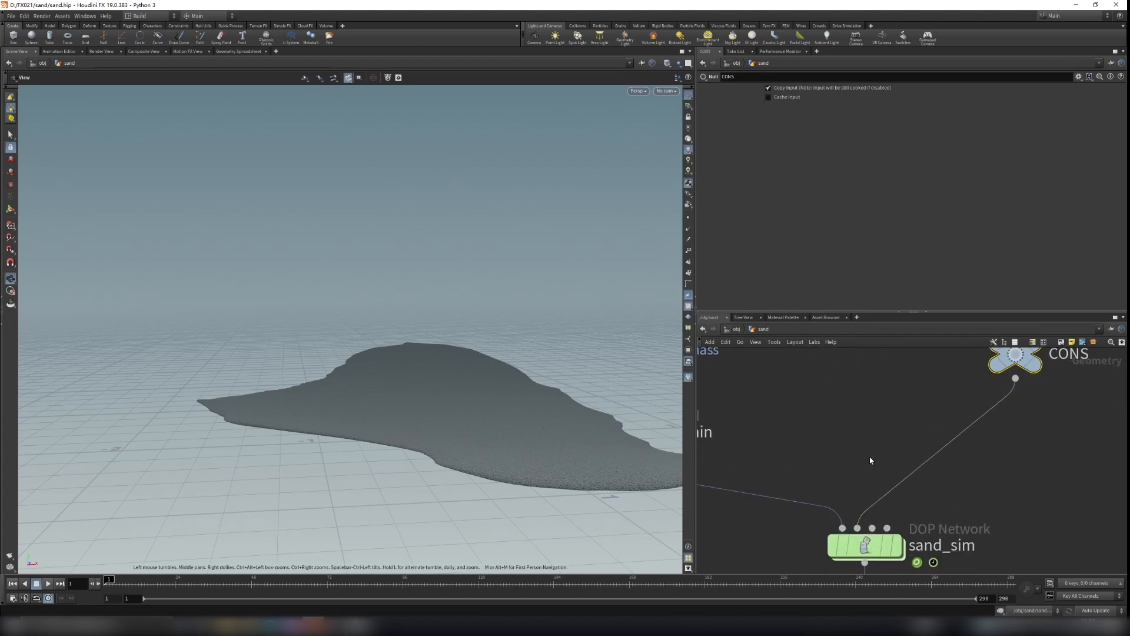
# Step: Return inside sand_sim and check vellumsource1's Constraint SOP Path reference to /obj/sand/CONS
pyautogui.doubleClick(864, 545)
pyautogui.moveTo(938, 545); pyautogui.dragTo(955, 505, button='middle')
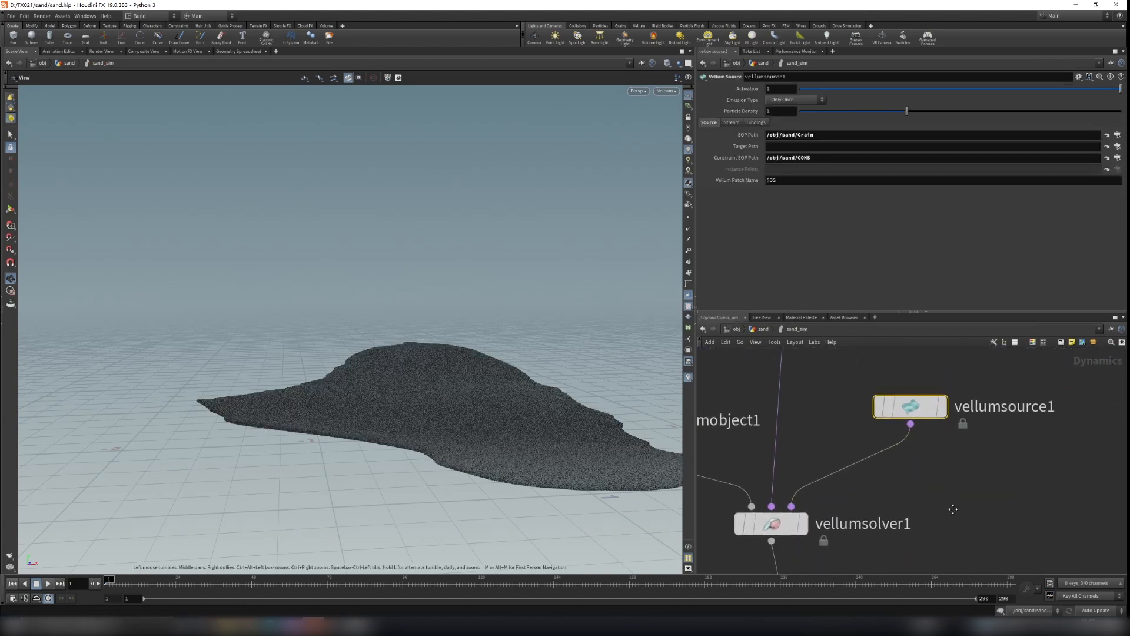
pyautogui.doubleClick(820, 157)
pyautogui.click(842, 390)
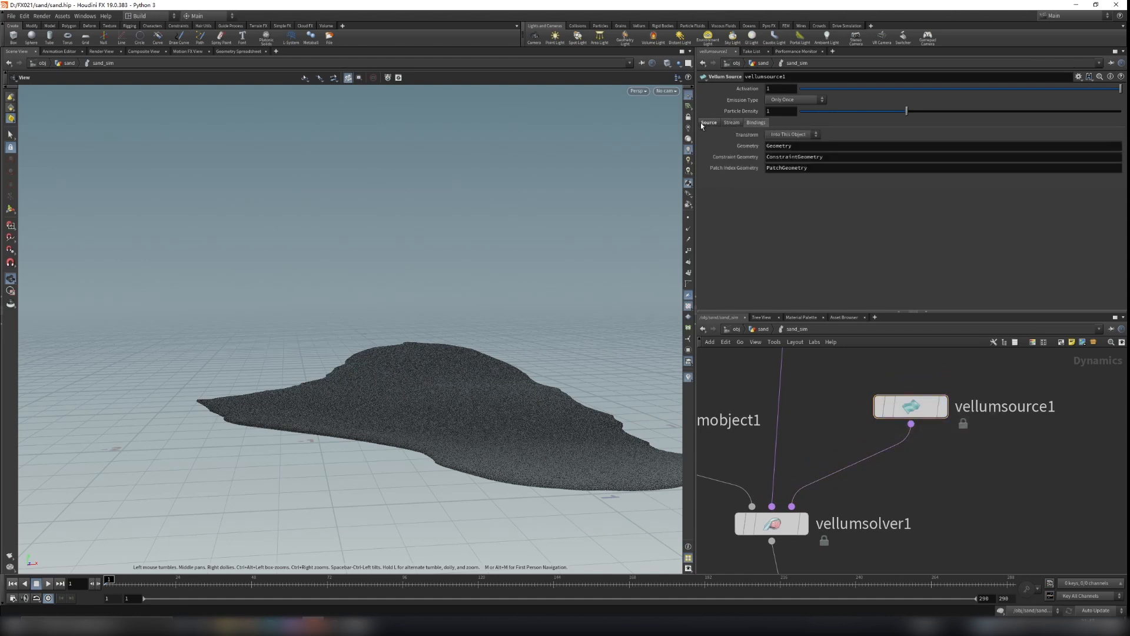
# Step: Select vellumobject1 and review its initial data and guide settings
pyautogui.moveTo(942, 526); pyautogui.dragTo(989, 504, button='middle')
pyautogui.scroll(-2, 989, 504)
pyautogui.moveTo(891, 416); pyautogui.dragTo(932, 419, button='middle')
pyautogui.click(804, 434)
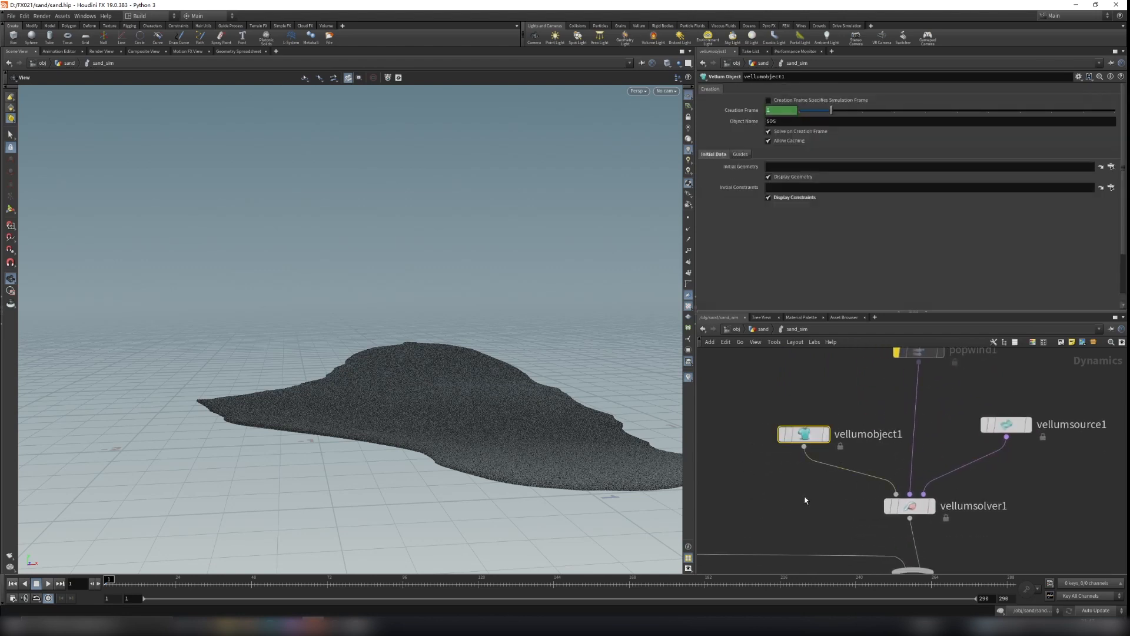
pyautogui.click(741, 154)
pyautogui.click(718, 155)
pyautogui.moveTo(999, 536); pyautogui.dragTo(944, 434, button='middle')
pyautogui.moveTo(988, 518); pyautogui.dragTo(964, 545, button='middle')
# Step: Select vellumsolver1 and show its common iteration, collision and friction parameters
pyautogui.click(861, 452)
pyautogui.moveTo(956, 463); pyautogui.dragTo(1003, 487, button='middle')
pyautogui.scroll(-1, 957, 515)
pyautogui.scroll(-3, 956, 516)
pyautogui.click(909, 496)
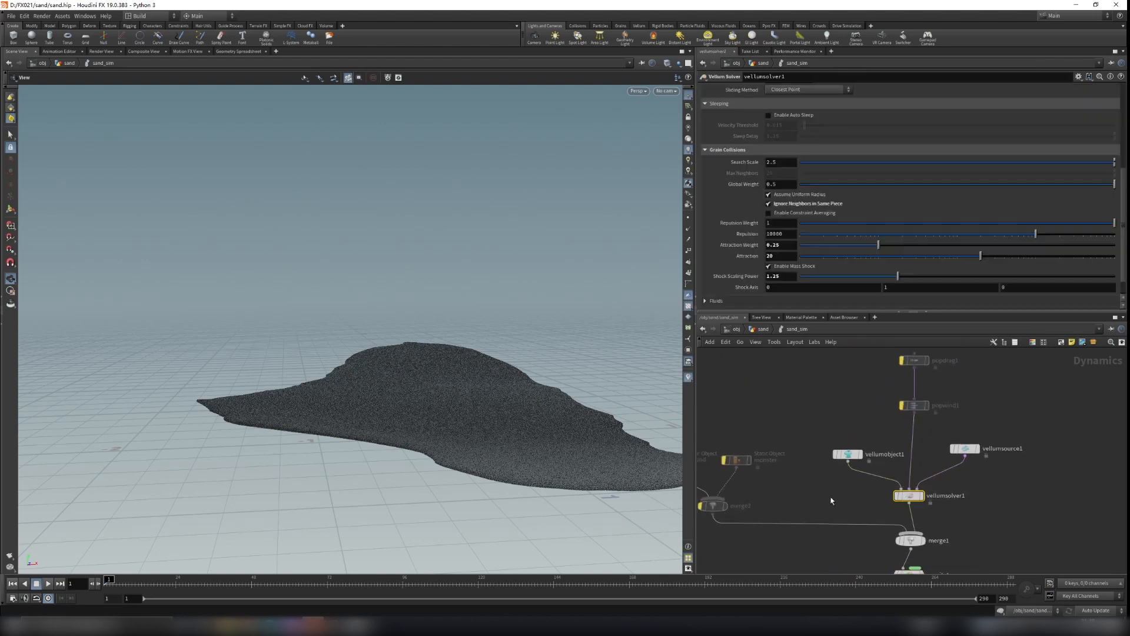
pyautogui.scroll(5, 704, 143)
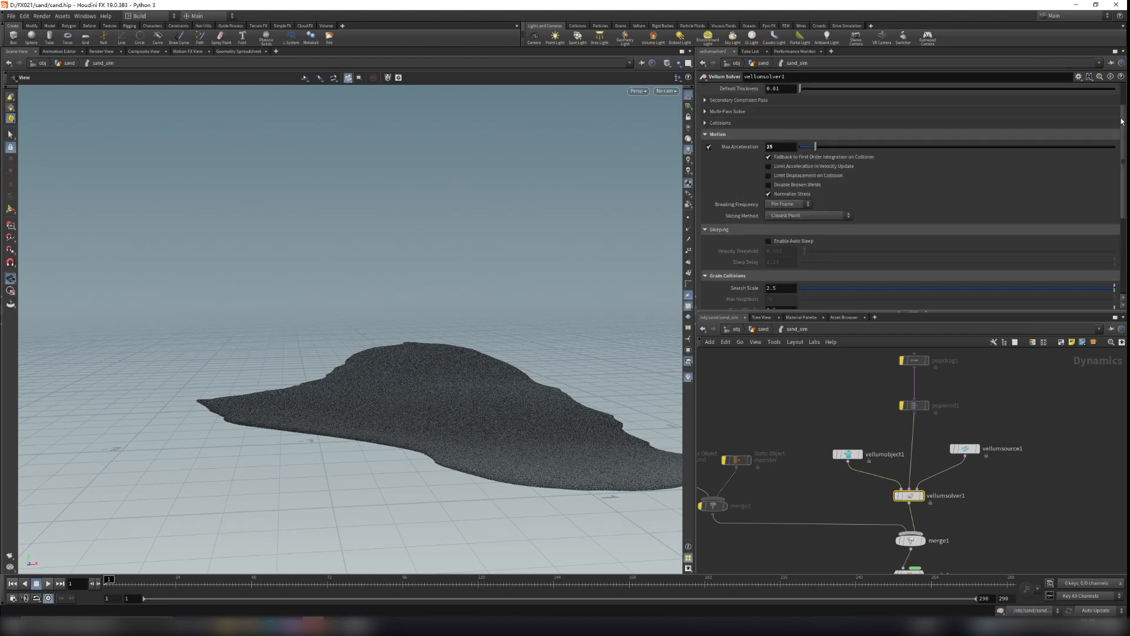
pyautogui.scroll(1, 1120, 102)
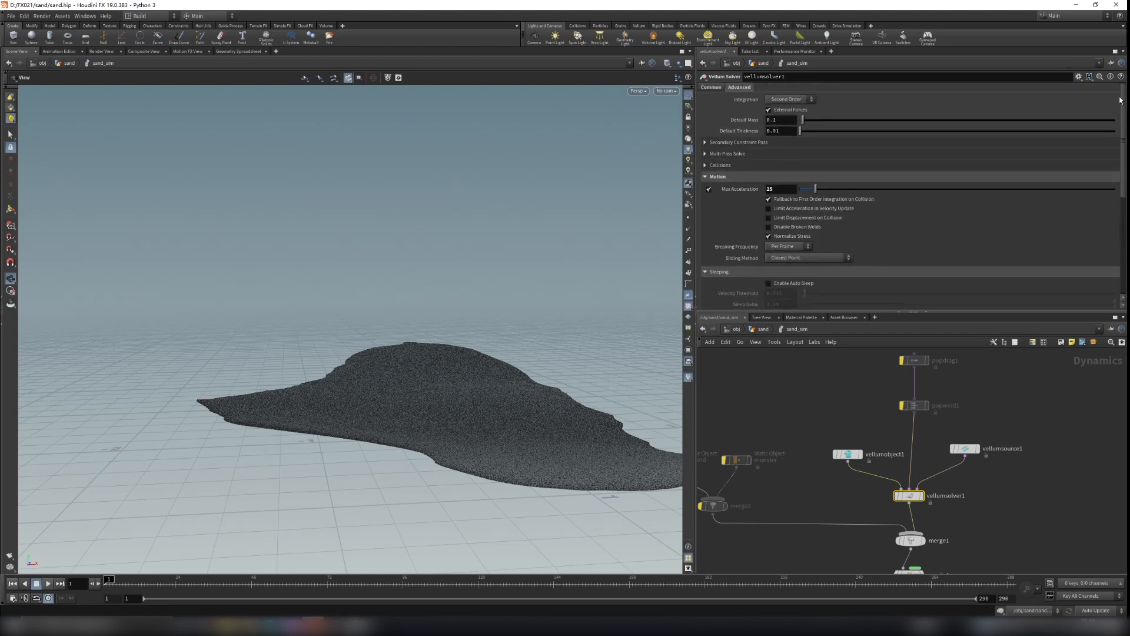
pyautogui.click(712, 89)
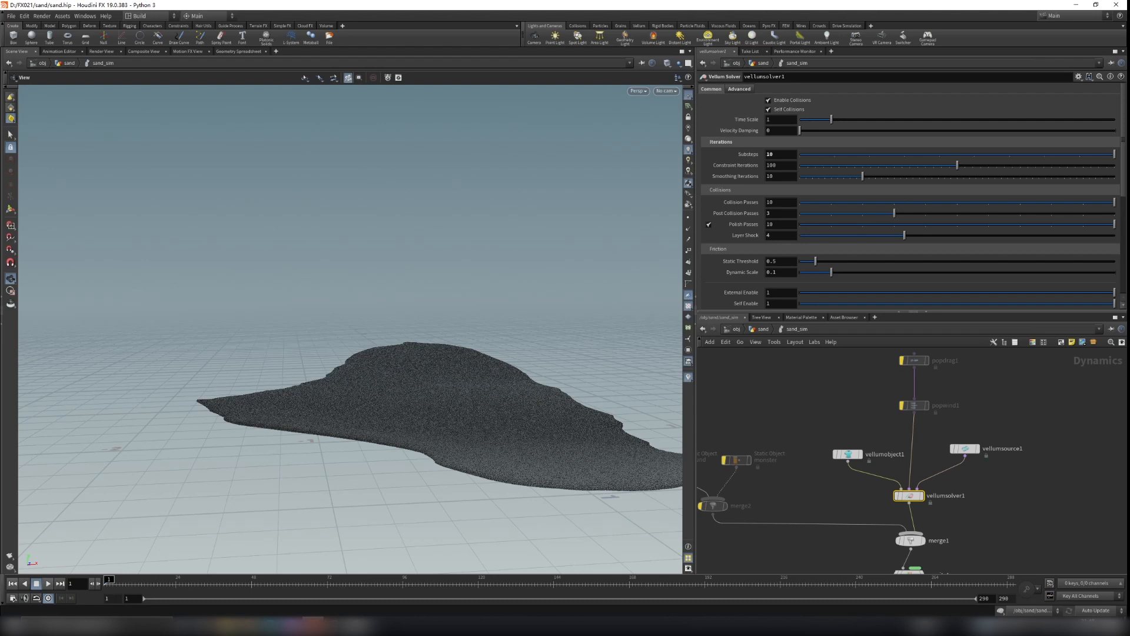
# Step: Highlight the Substeps value of vellumsolver1 and inspect the sand grains up close
pyautogui.hotkey('alt', 'Tab')
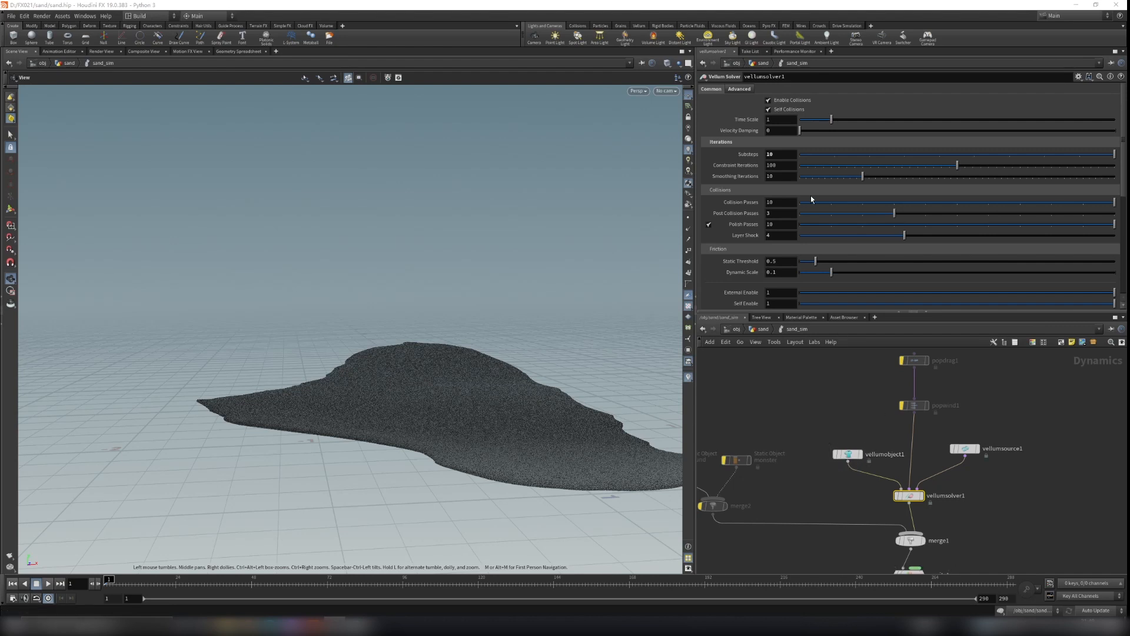
pyautogui.moveTo(555, 433); pyautogui.dragTo(385, 233)
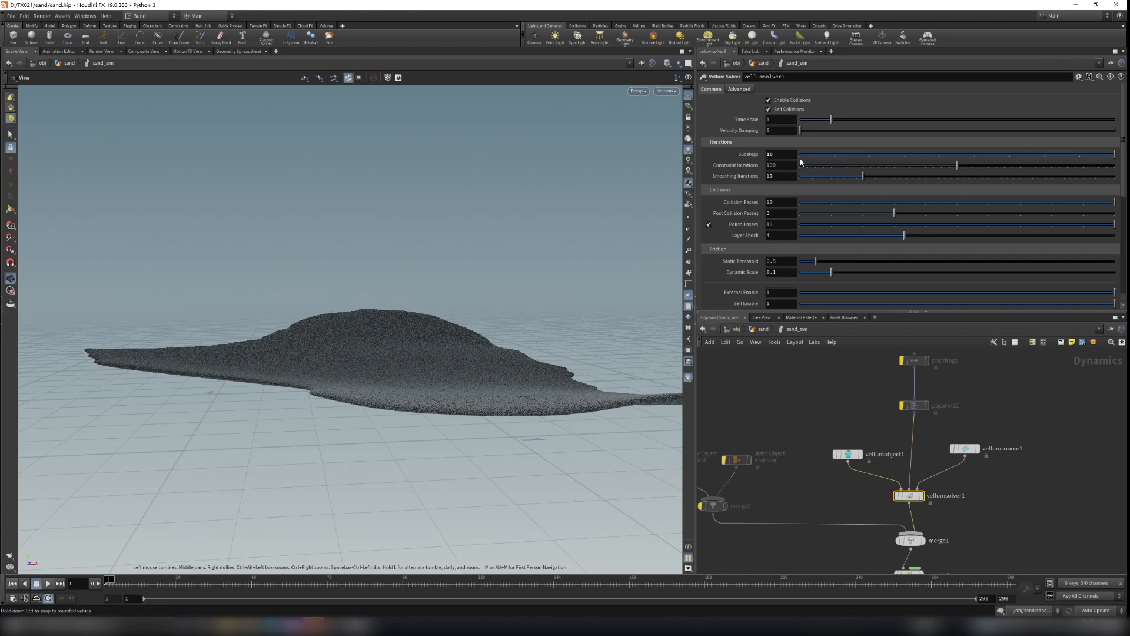
pyautogui.moveTo(780, 156); pyautogui.dragTo(727, 154)
pyautogui.moveTo(517, 365); pyautogui.dragTo(336, 280)
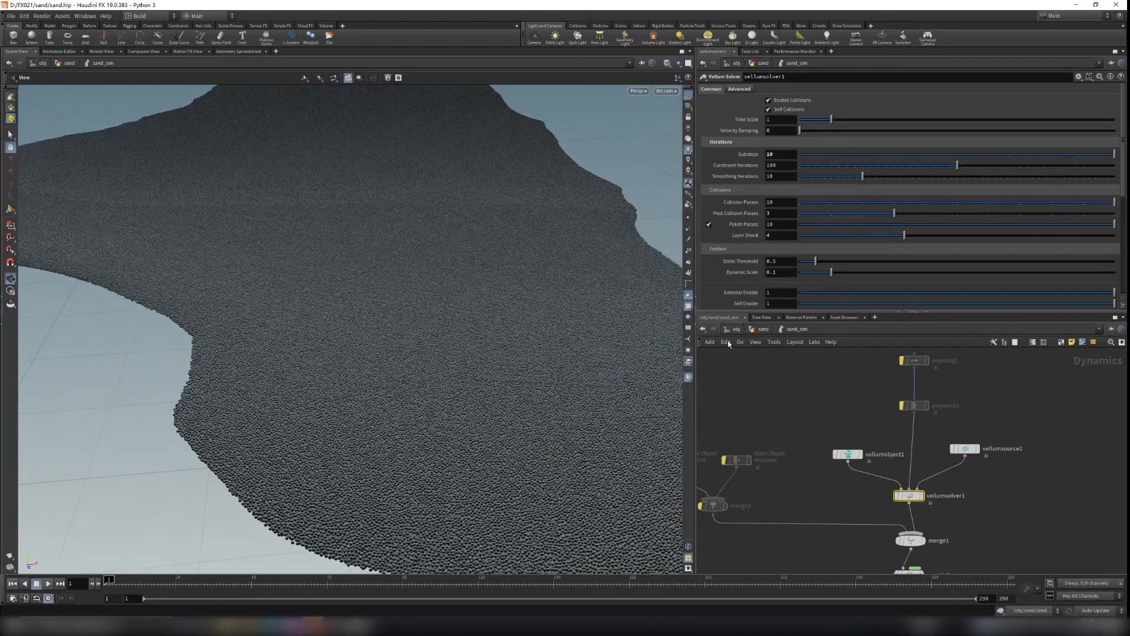
# Step: Go up to the sand network and select attribtransfer2 to review the mass transfer feeding Grain
pyautogui.click(766, 331)
pyautogui.moveTo(830, 441); pyautogui.dragTo(931, 516, button='middle')
pyautogui.scroll(-3, 931, 516)
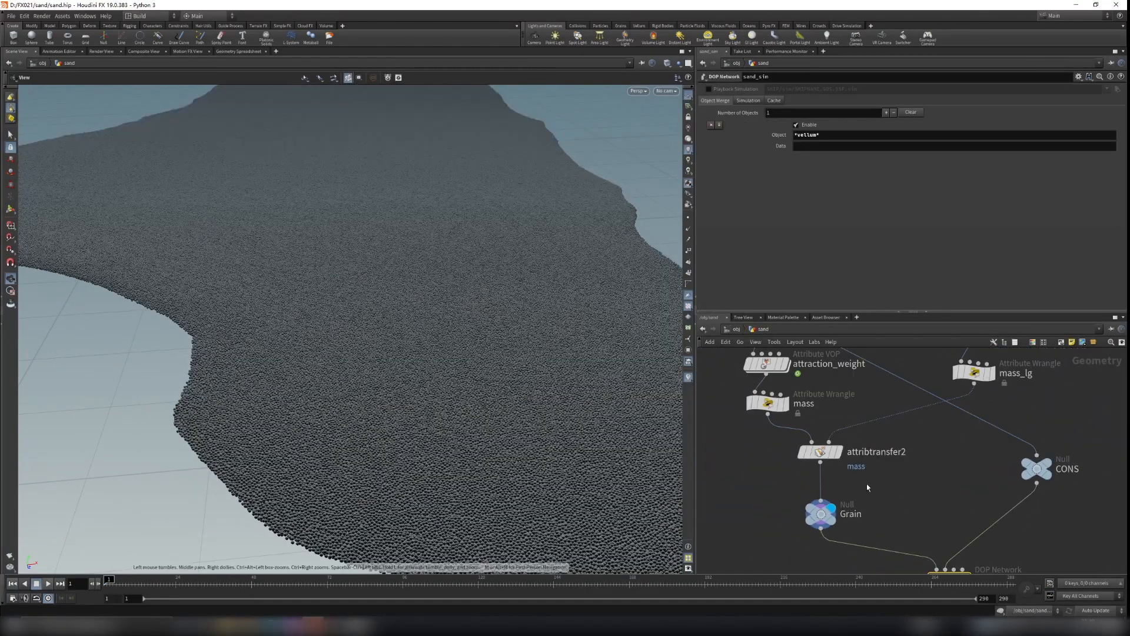
pyautogui.click(823, 453)
pyautogui.moveTo(535, 340); pyautogui.dragTo(467, 394)
# Step: Return inside sand_sim and review vellumsolver1's Substeps and the remaining common settings
pyautogui.moveTo(987, 560); pyautogui.dragTo(924, 465, button='middle')
pyautogui.scroll(3, 933, 480)
pyautogui.doubleClick(856, 486)
pyautogui.moveTo(776, 154); pyautogui.dragTo(760, 158)
pyautogui.click(778, 155)
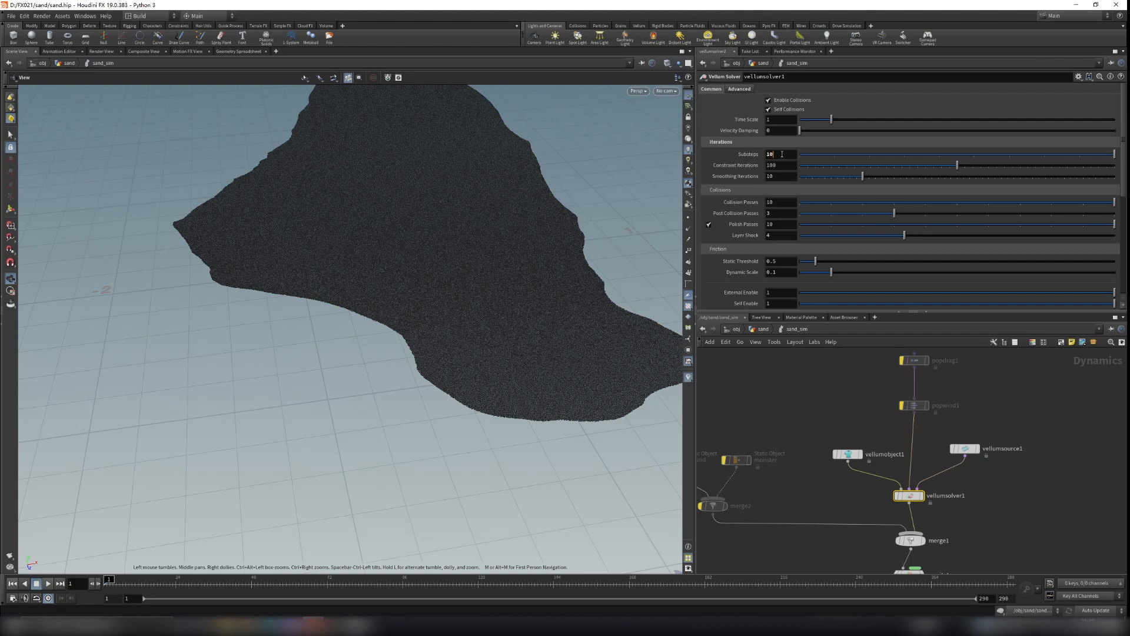
pyautogui.scroll(-4, 757, 266)
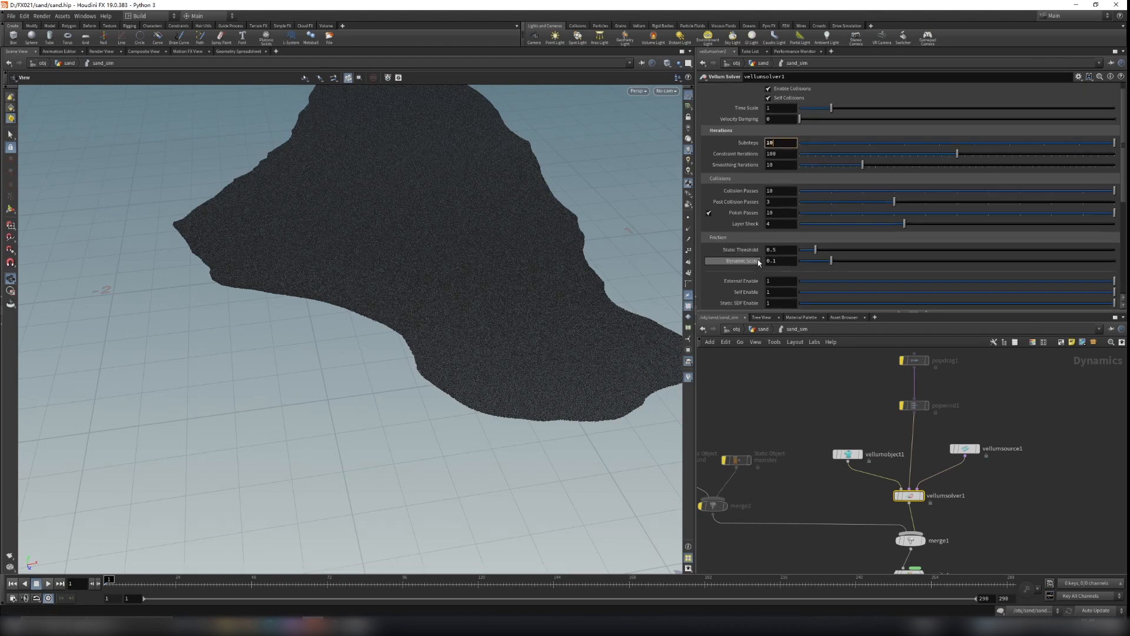
pyautogui.scroll(4, 758, 267)
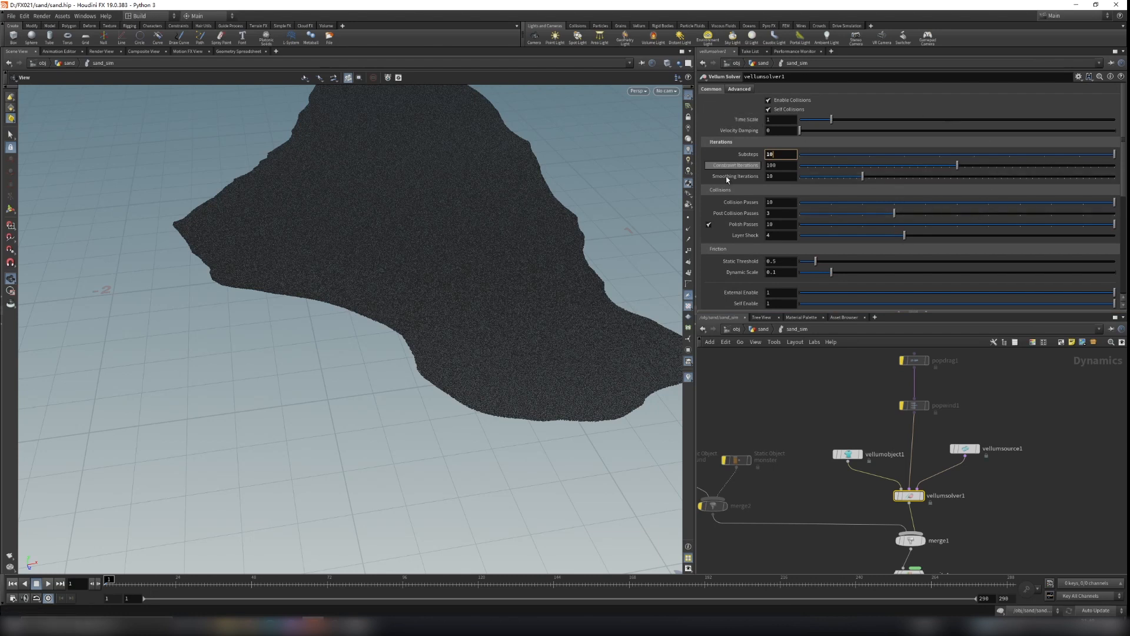
# Step: Read the solver's Default Mass description, and locate the mass nodes above Grain in the sand network
pyautogui.click(739, 90)
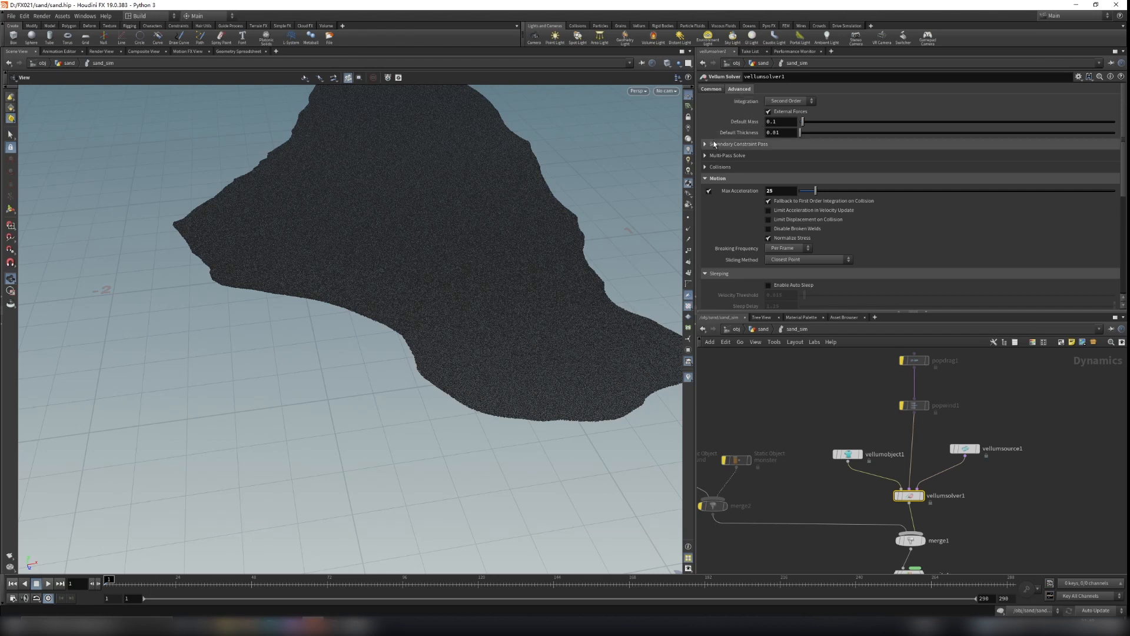
pyautogui.moveTo(750, 122)
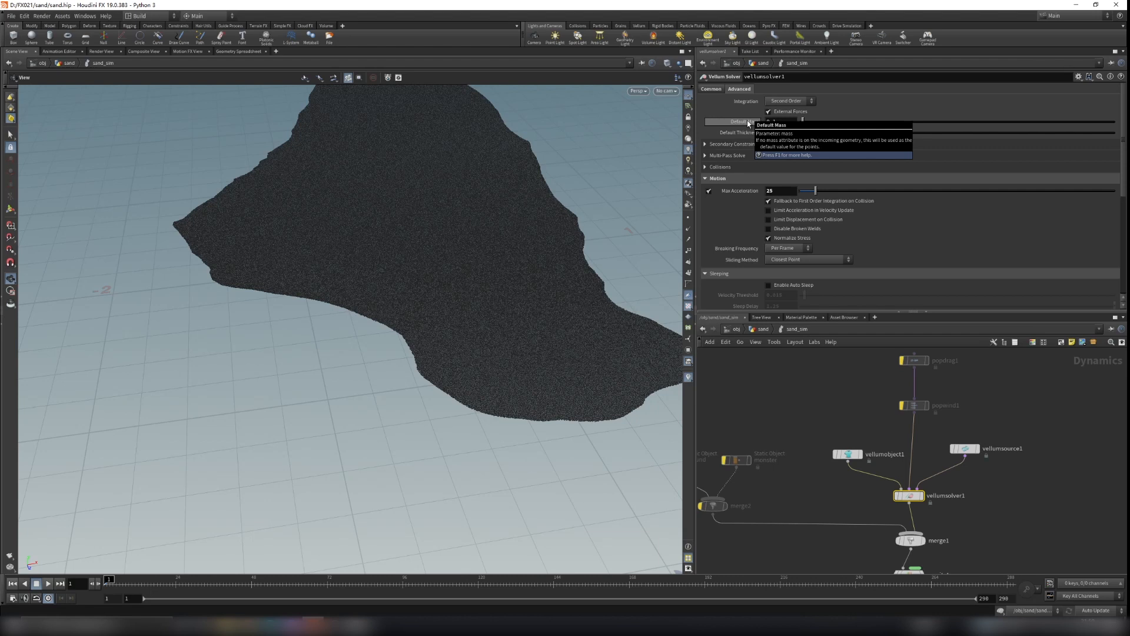
pyautogui.click(764, 330)
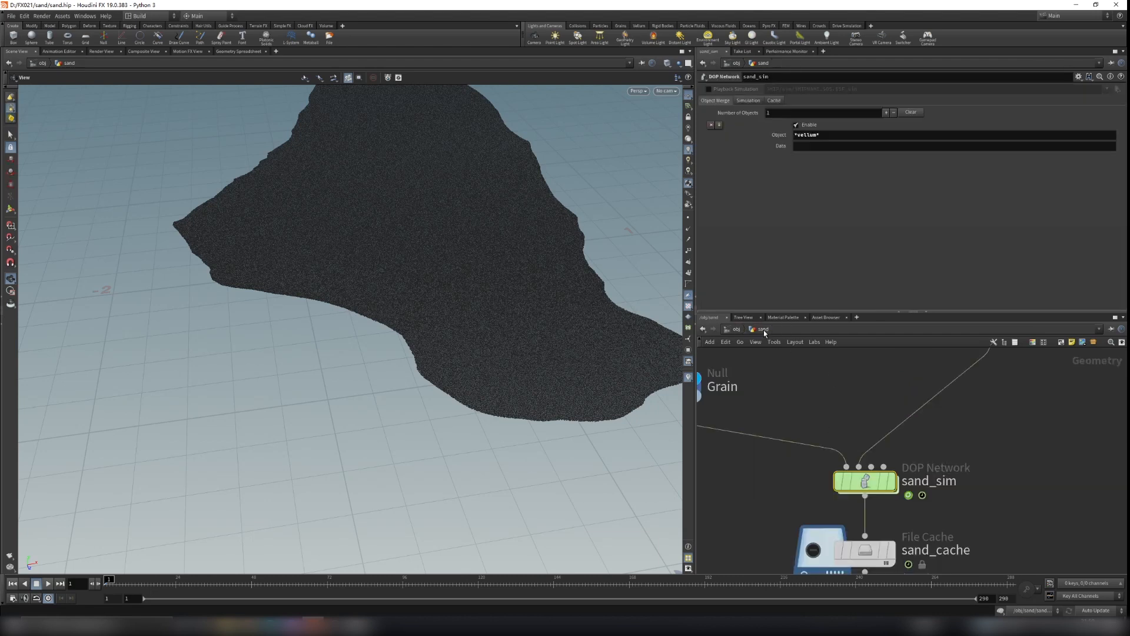
pyautogui.scroll(-3, 809, 378)
pyautogui.moveTo(810, 378); pyautogui.dragTo(930, 509, button='middle')
pyautogui.moveTo(897, 488); pyautogui.dragTo(756, 435)
# Step: Return inside sand_sim and read the Max Acceleration description in vellumsolver1's motion settings
pyautogui.moveTo(1011, 568); pyautogui.dragTo(919, 416, button='middle')
pyautogui.scroll(2, 920, 450)
pyautogui.doubleClick(858, 426)
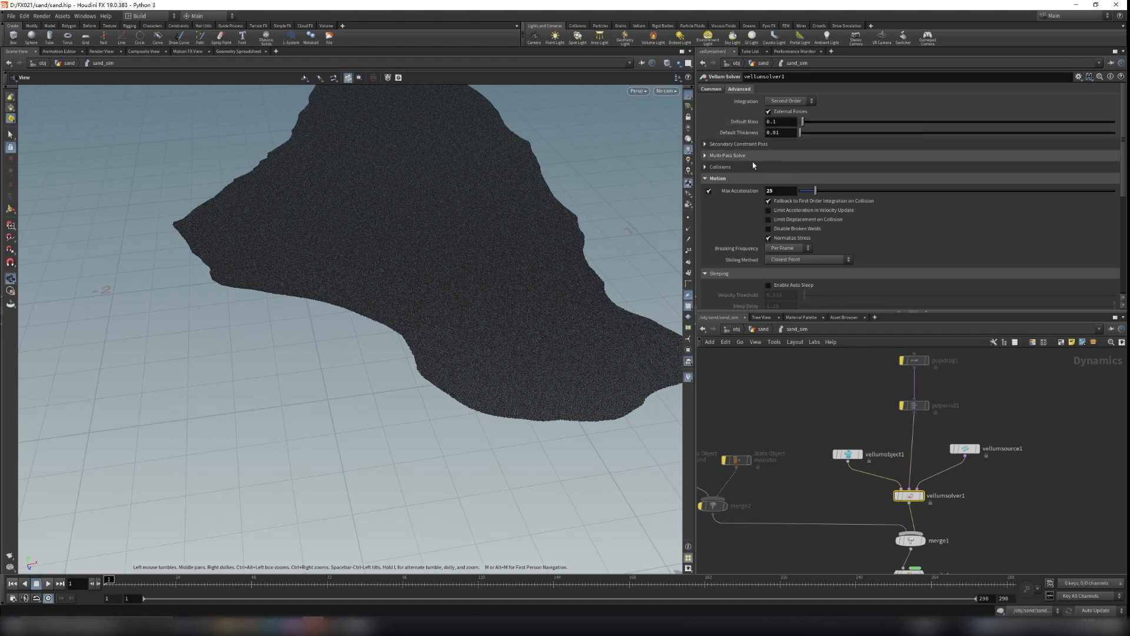
pyautogui.scroll(-1, 743, 149)
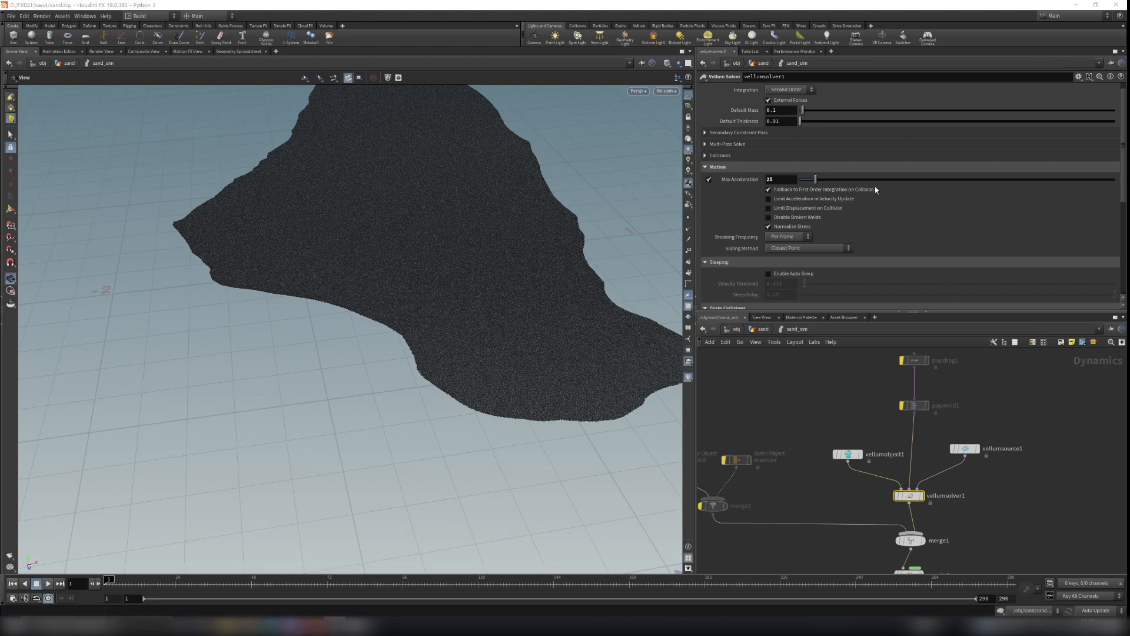
pyautogui.moveTo(760, 183)
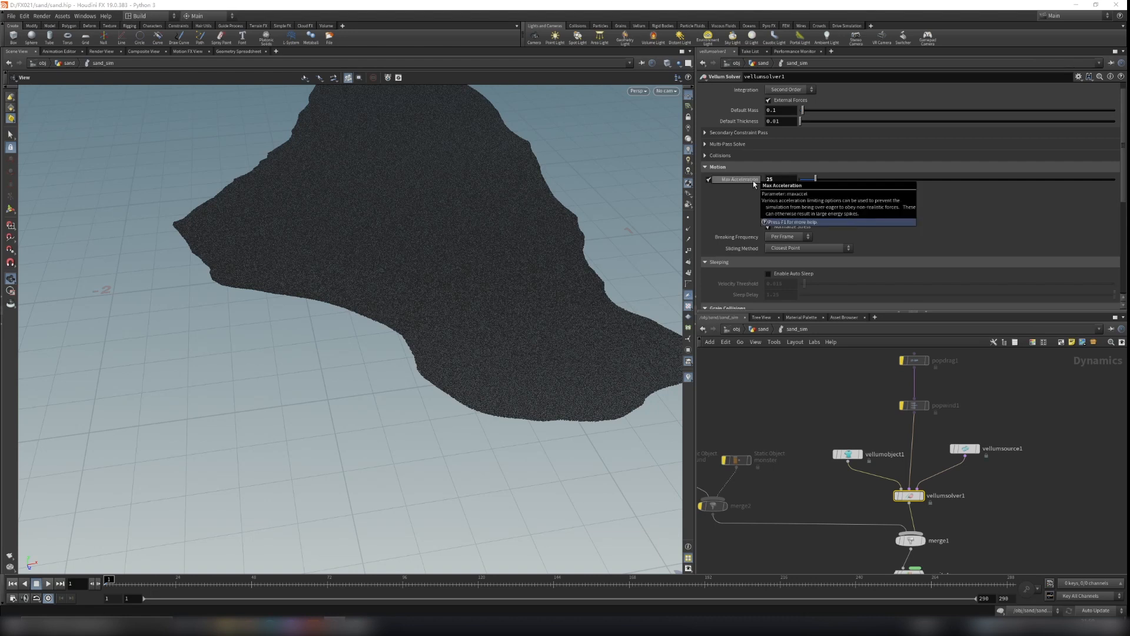
# Step: Inspect the sand surface from a low angle and review the solver's Enable Auto Sleep and grain collision settings
pyautogui.moveTo(572, 320); pyautogui.dragTo(544, 271)
pyautogui.moveTo(543, 271); pyautogui.dragTo(753, 460, button='right')
pyautogui.moveTo(572, 351); pyautogui.dragTo(596, 377)
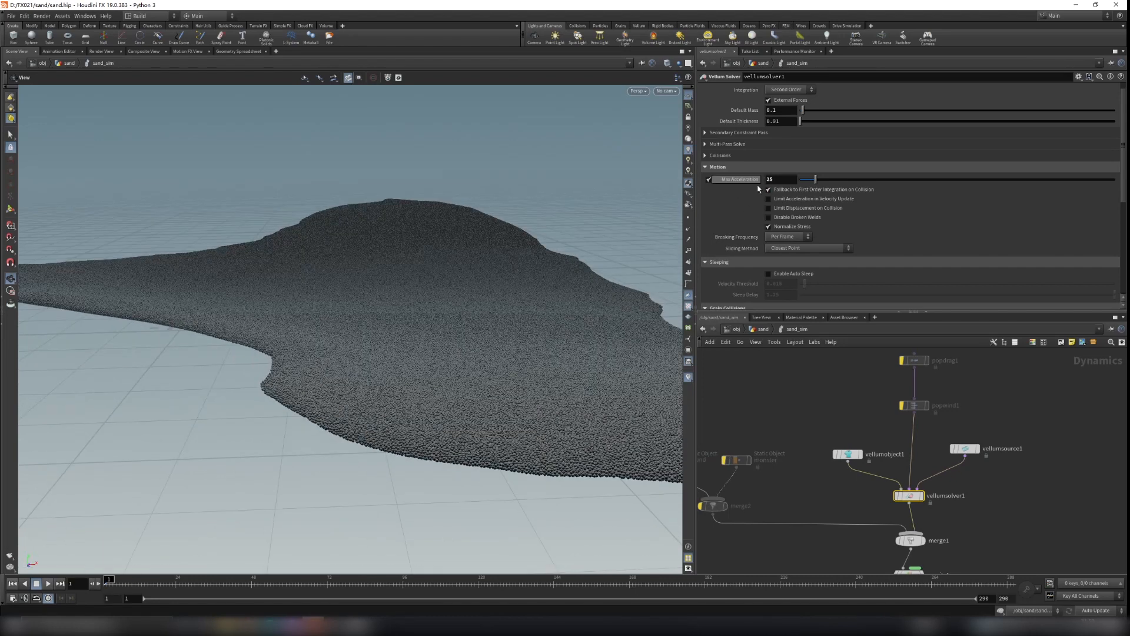
pyautogui.scroll(-3, 732, 242)
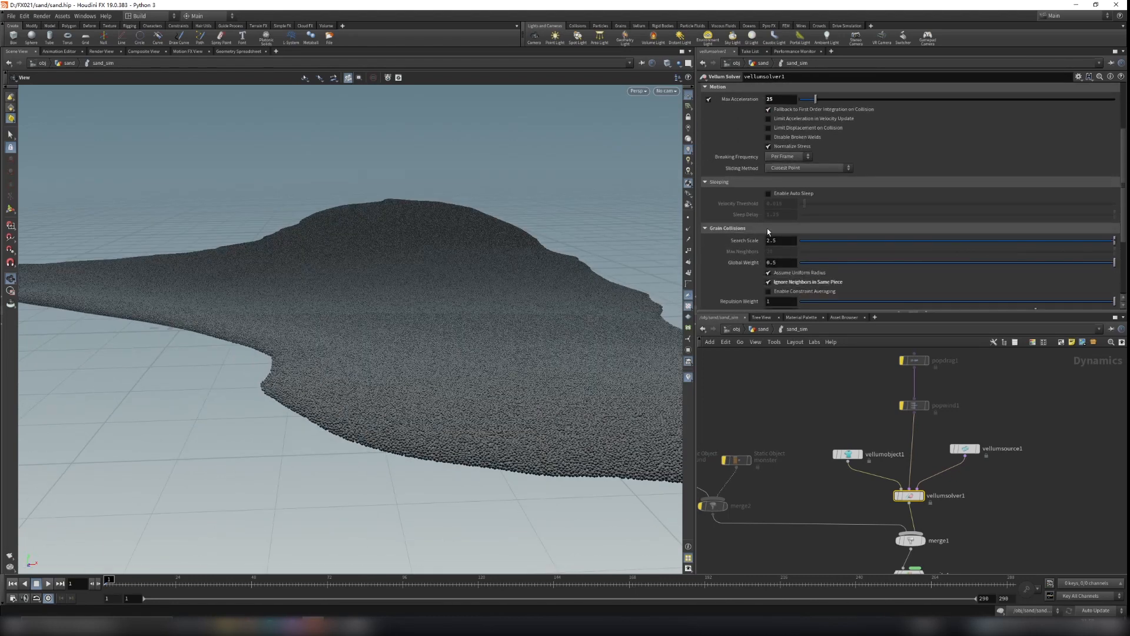
pyautogui.scroll(-1, 723, 186)
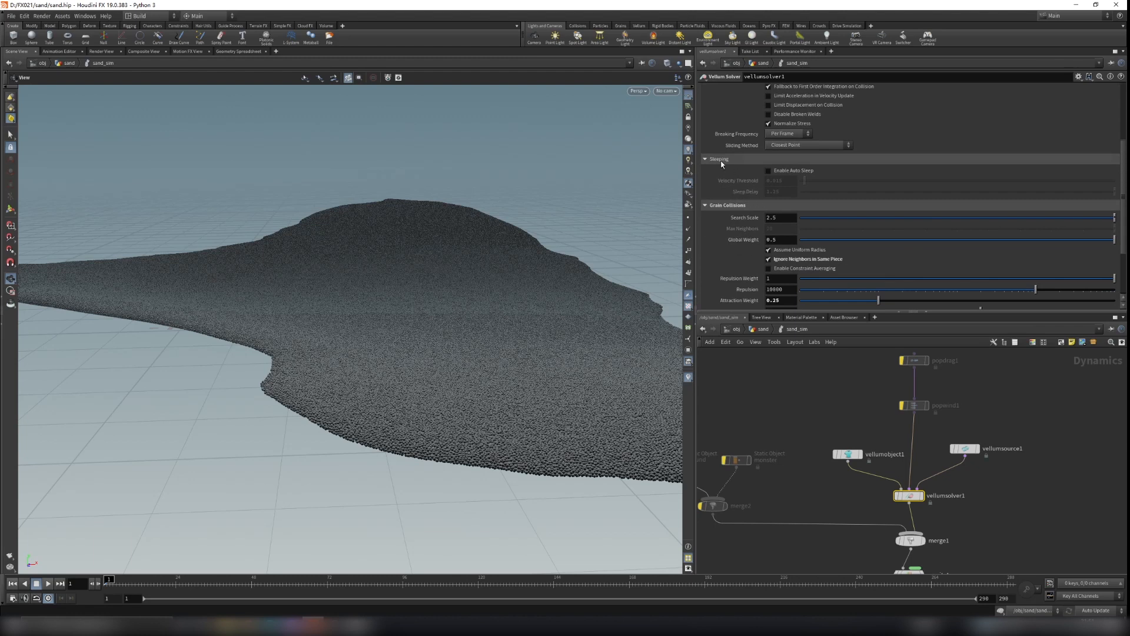
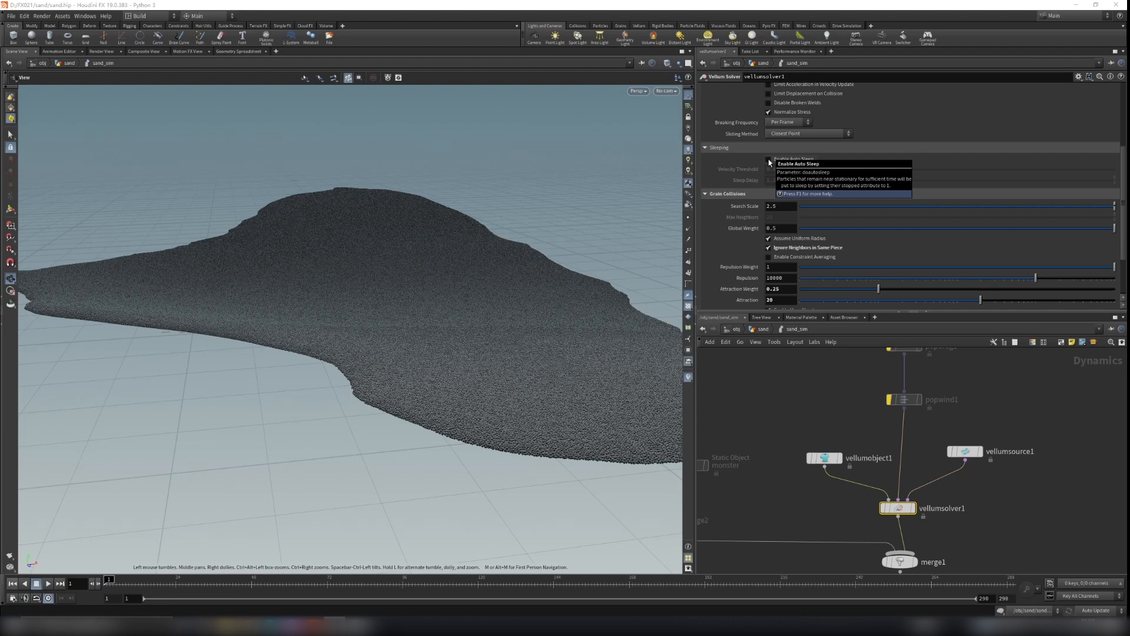
pyautogui.moveTo(534, 335); pyautogui.dragTo(423, 394)
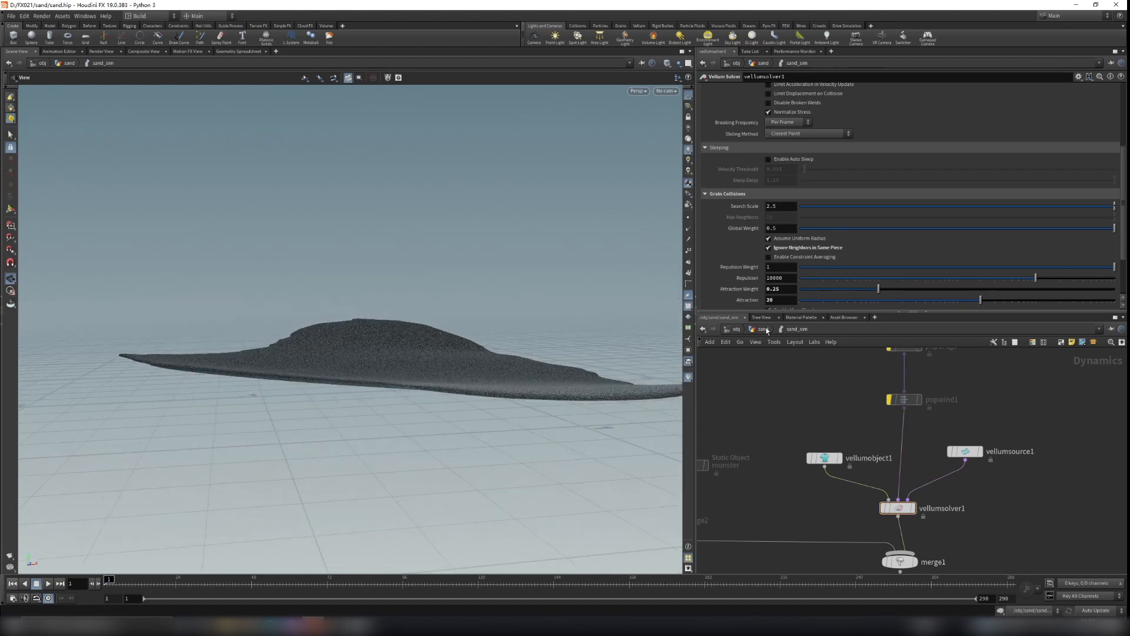
# Step: Return to the sand network, examine the sand's edge from a low angle, and review the nodes from attribdelete1 down to sand_cache
pyautogui.click(764, 329)
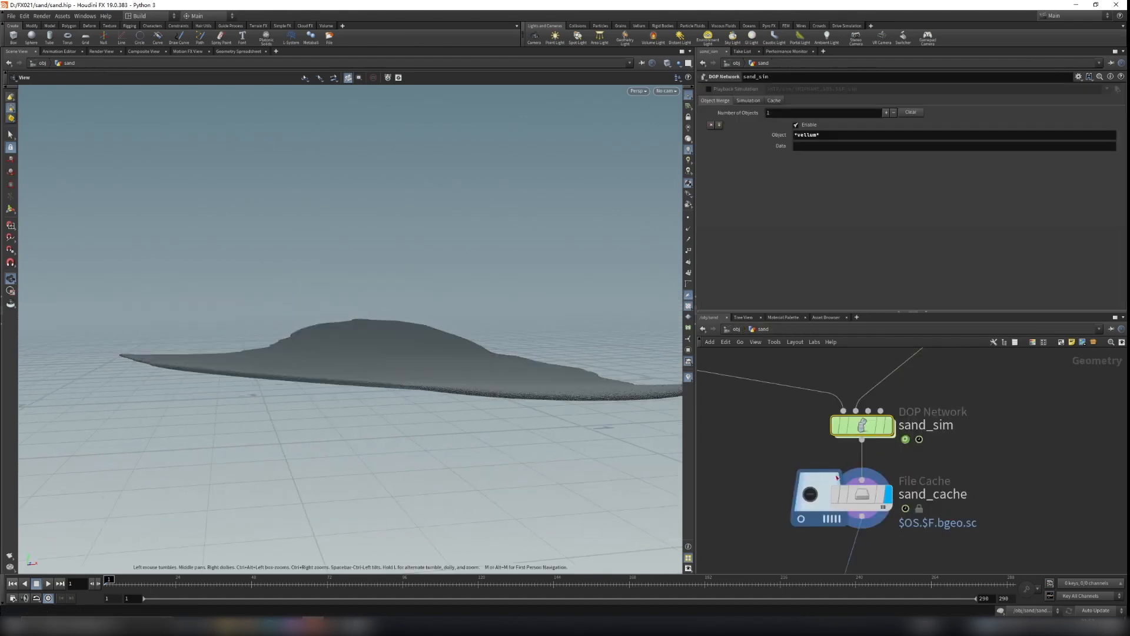
pyautogui.moveTo(334, 397); pyautogui.dragTo(270, 389)
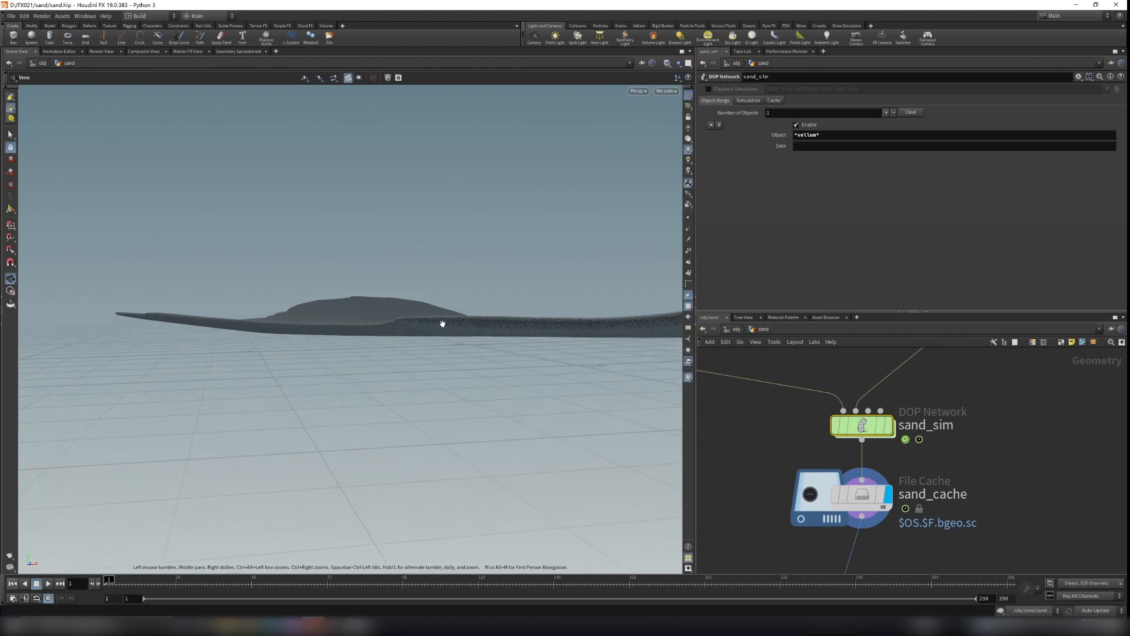
pyautogui.scroll(-2, 442, 323)
pyautogui.moveTo(748, 376); pyautogui.dragTo(794, 549, button='middle')
pyautogui.scroll(-3, 795, 549)
pyautogui.moveTo(822, 398); pyautogui.dragTo(888, 552, button='middle')
pyautogui.scroll(2, 456, 332)
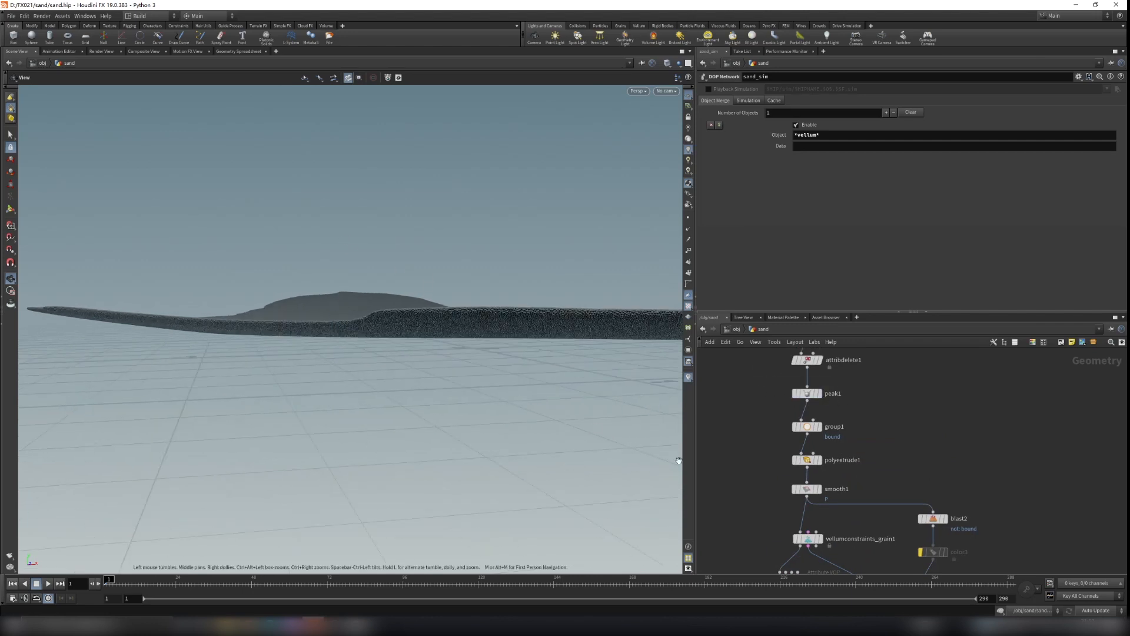
pyautogui.moveTo(894, 537); pyautogui.dragTo(885, 394, button='middle')
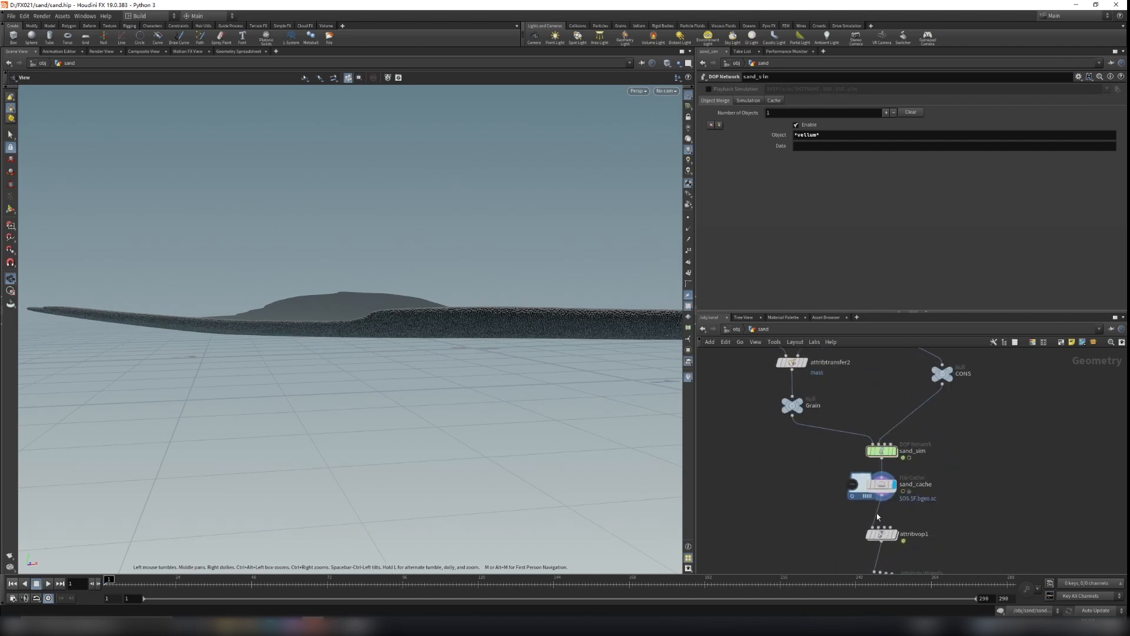
# Step: Move to frame 24 and inspect the cached sand from low and high angles
pyautogui.click(129, 584)
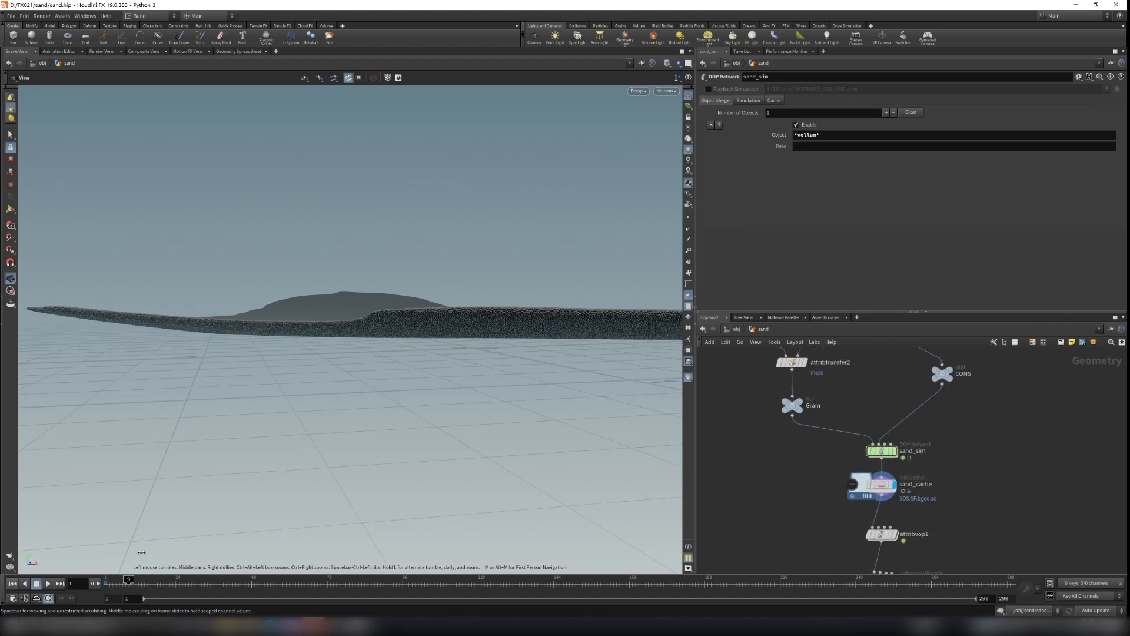
pyautogui.click(146, 583)
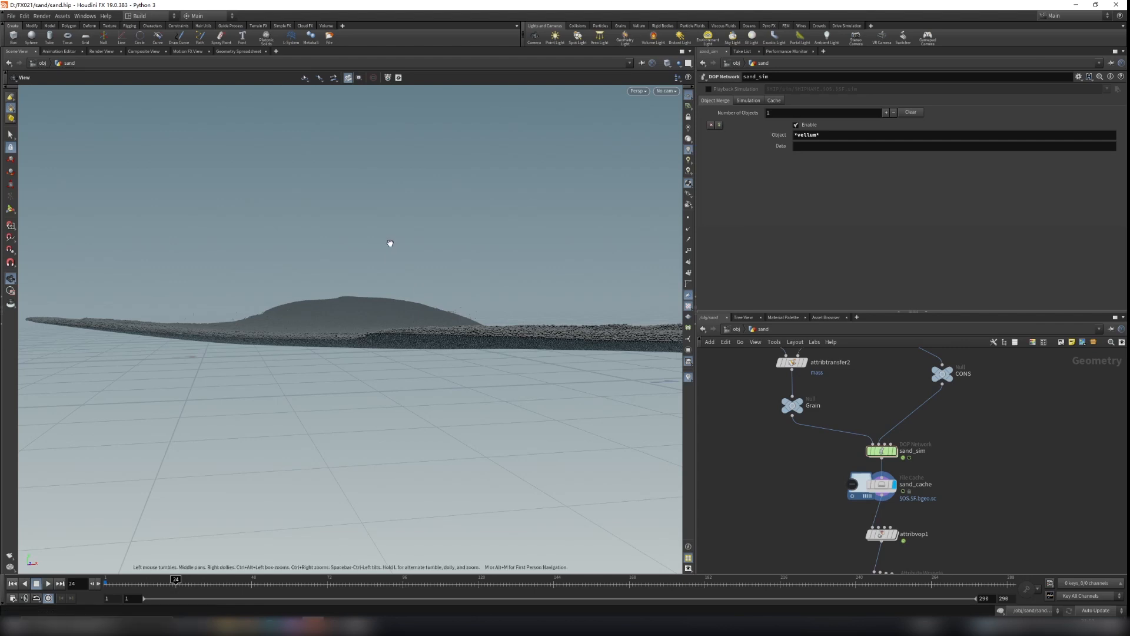
pyautogui.moveTo(378, 311); pyautogui.dragTo(429, 353)
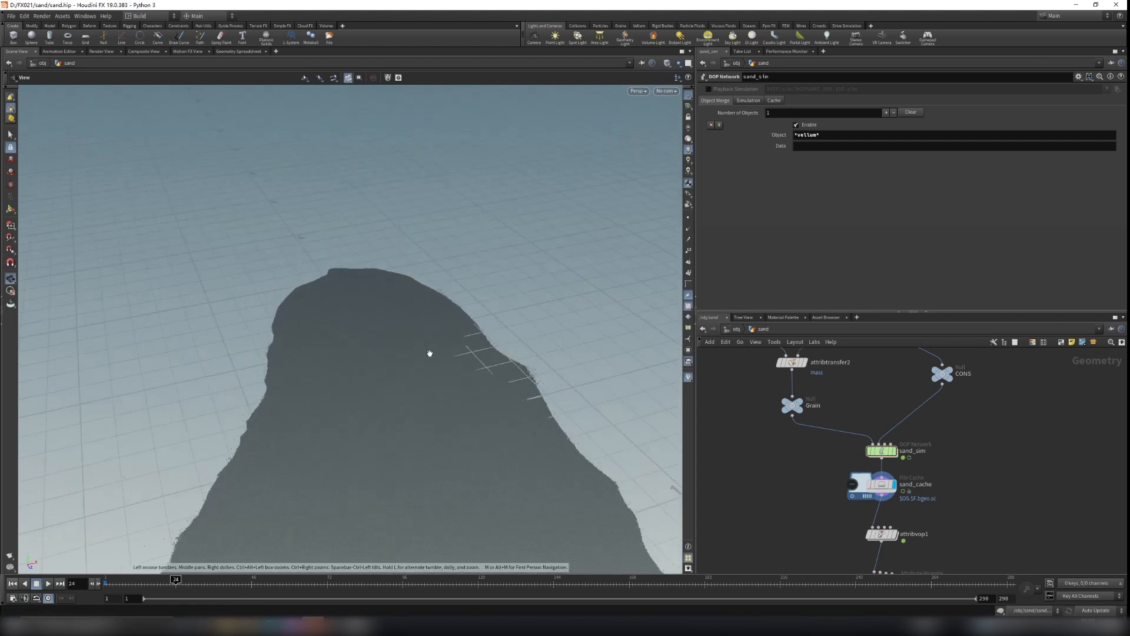
pyautogui.moveTo(447, 474); pyautogui.dragTo(482, 363)
# Step: Template the get_monster node so the monster's wireframe shows together with the sand
pyautogui.scroll(-4, 867, 478)
pyautogui.moveTo(926, 394); pyautogui.dragTo(934, 497, button='middle')
pyautogui.moveTo(871, 358); pyautogui.dragTo(890, 549, button='middle')
pyautogui.moveTo(874, 354); pyautogui.dragTo(890, 489, button='middle')
pyautogui.click(882, 475)
pyautogui.moveTo(422, 478); pyautogui.dragTo(418, 421)
pyautogui.moveTo(516, 348); pyautogui.dragTo(465, 381)
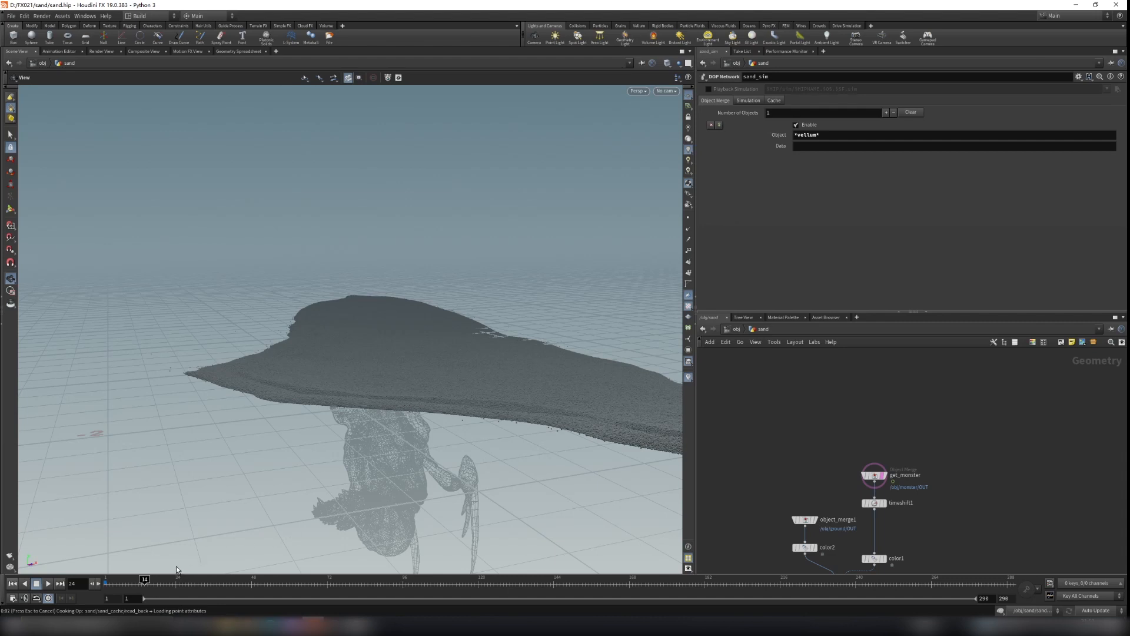
# Step: At frame 24, inspect the monster's position beneath the sand from the side
pyautogui.click(175, 582)
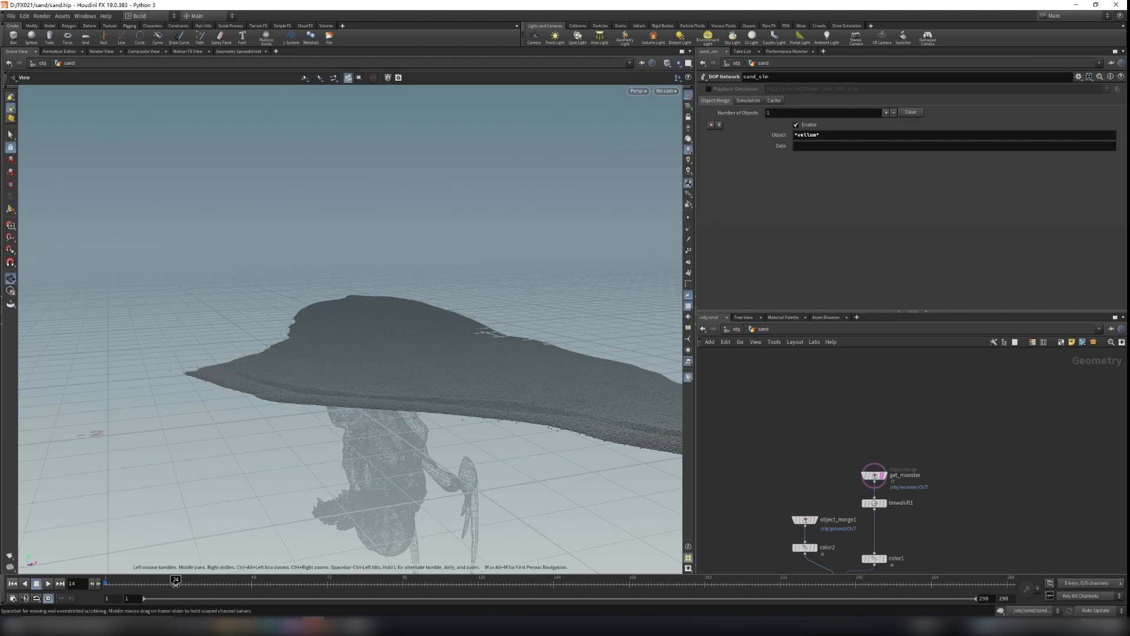
pyautogui.moveTo(362, 419); pyautogui.dragTo(360, 357)
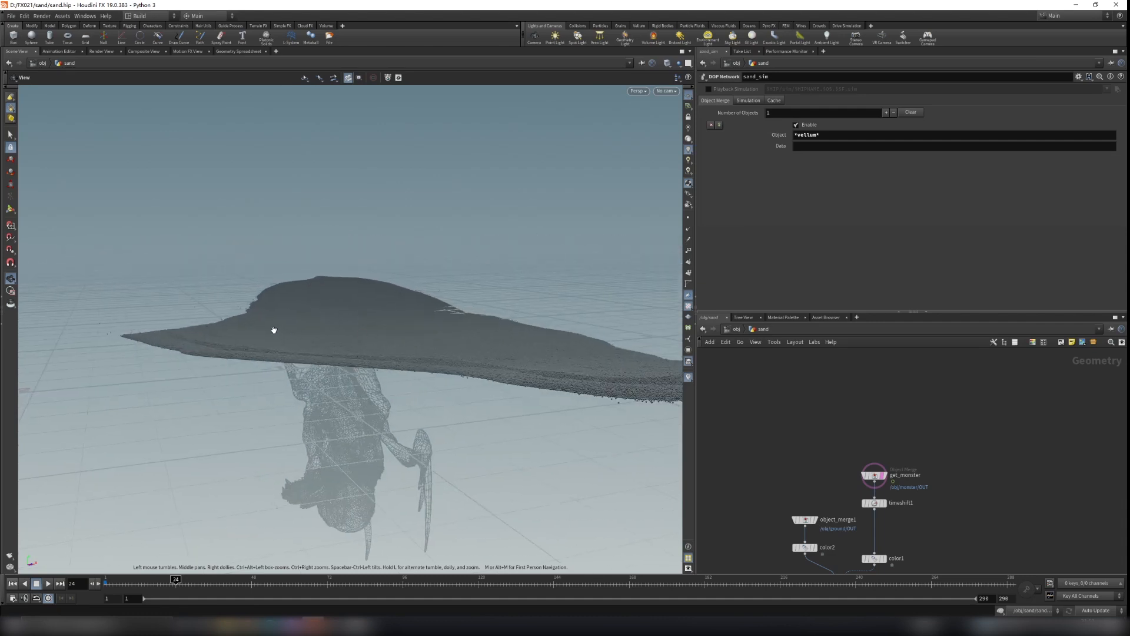
pyautogui.moveTo(535, 398)
pyautogui.mouseDown()
pyautogui.moveTo(504, 391)
pyautogui.moveTo(518, 403)
pyautogui.mouseUp()
pyautogui.moveTo(454, 360); pyautogui.dragTo(361, 334)
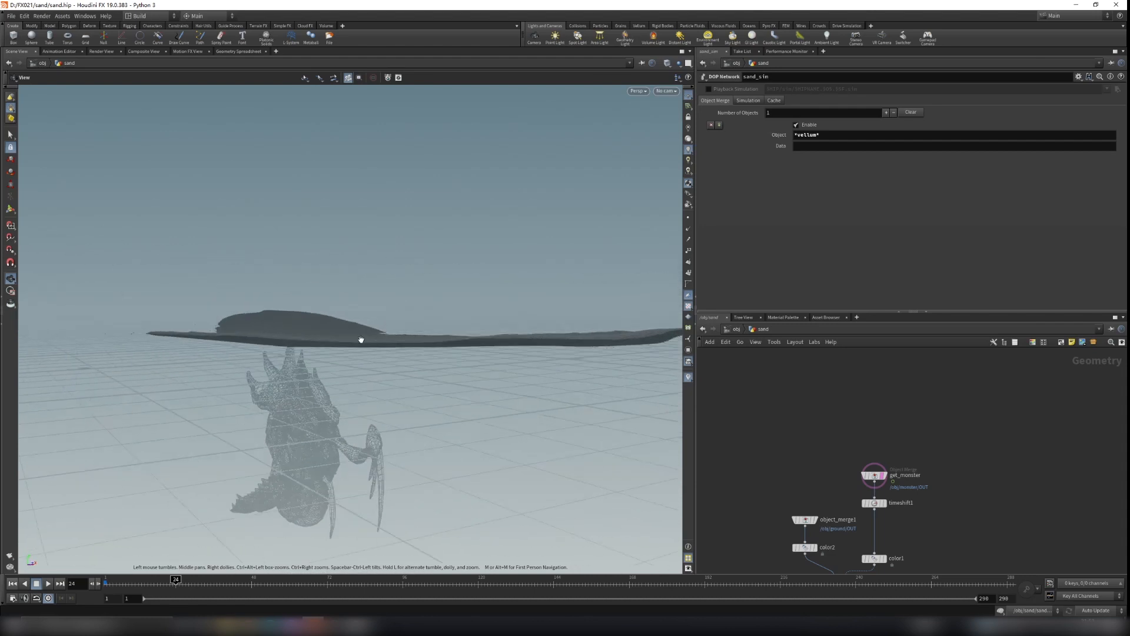
# Step: Review the attraction_weight, mass and attribtransfer2 nodes above sand_sim while inspecting the sand over the monster
pyautogui.moveTo(965, 551); pyautogui.dragTo(941, 383, button='middle')
pyautogui.moveTo(879, 479); pyautogui.dragTo(895, 419, button='middle')
pyautogui.scroll(2, 855, 446)
pyautogui.moveTo(839, 462); pyautogui.dragTo(766, 277, button='middle')
pyautogui.moveTo(352, 352); pyautogui.dragTo(365, 360)
pyautogui.moveTo(429, 323); pyautogui.dragTo(265, 512)
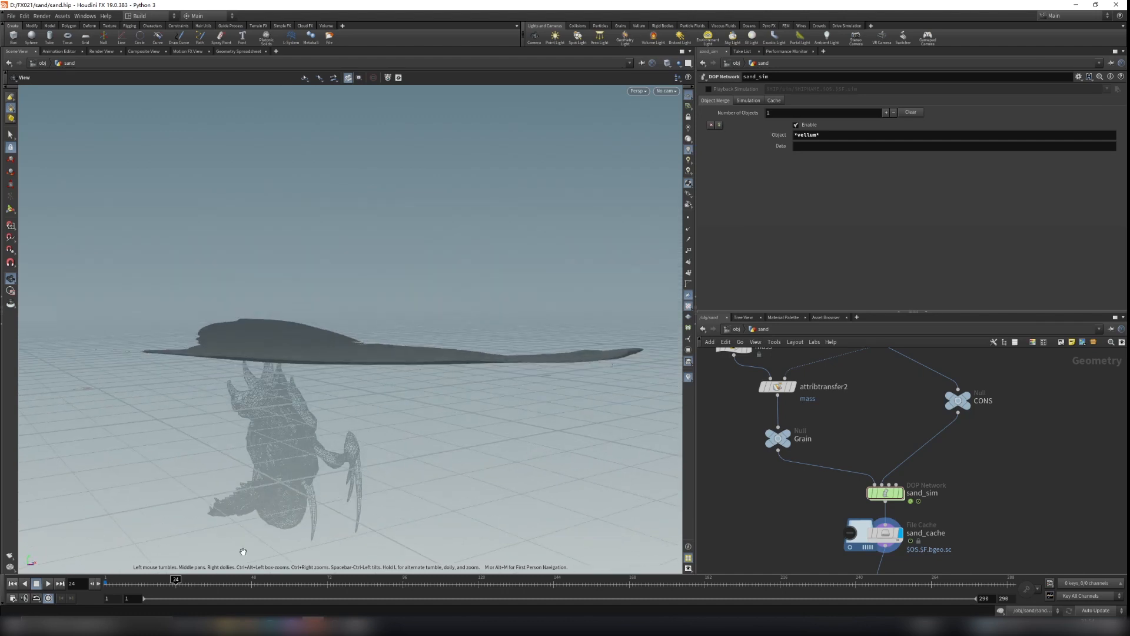
pyautogui.moveTo(746, 370); pyautogui.dragTo(759, 492, button='middle')
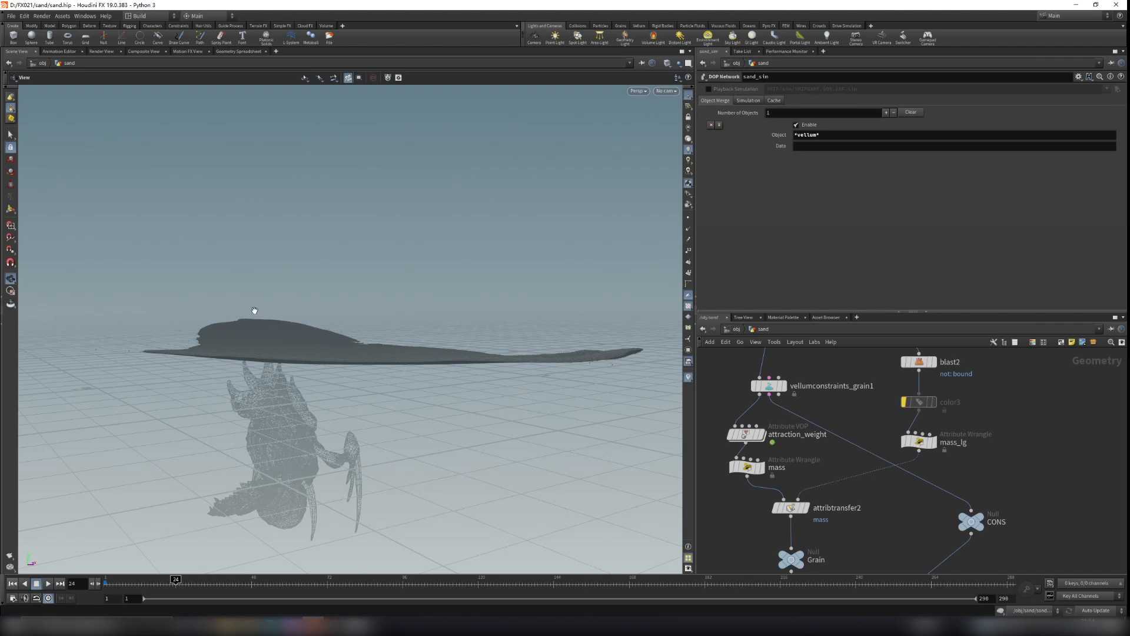
pyautogui.moveTo(527, 369); pyautogui.dragTo(507, 374)
pyautogui.moveTo(862, 532); pyautogui.dragTo(830, 414, button='middle')
pyautogui.scroll(4, 457, 323)
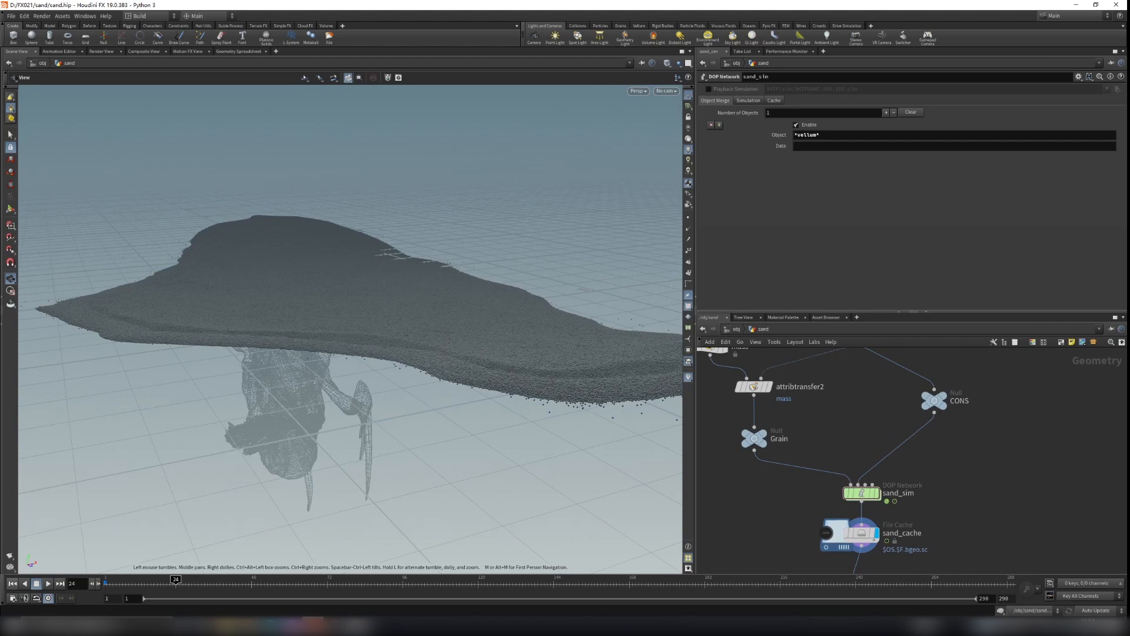
# Step: Enter sand_sim, go back to the first frame, and review vellumsolver1's grain collision attraction and shock settings
pyautogui.doubleClick(861, 493)
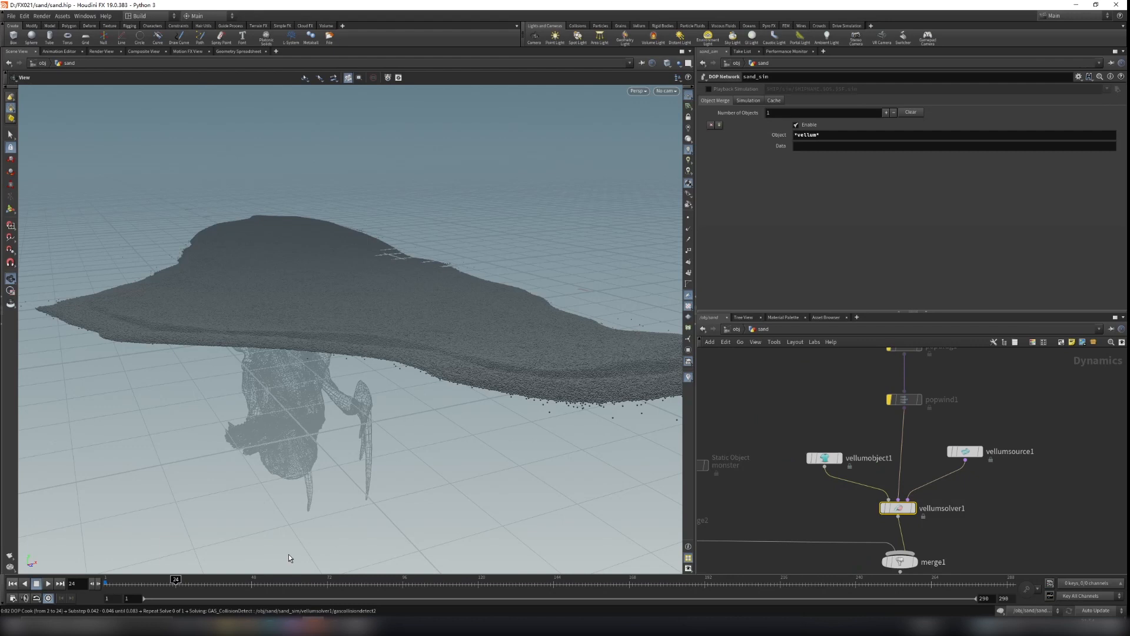
pyautogui.click(12, 583)
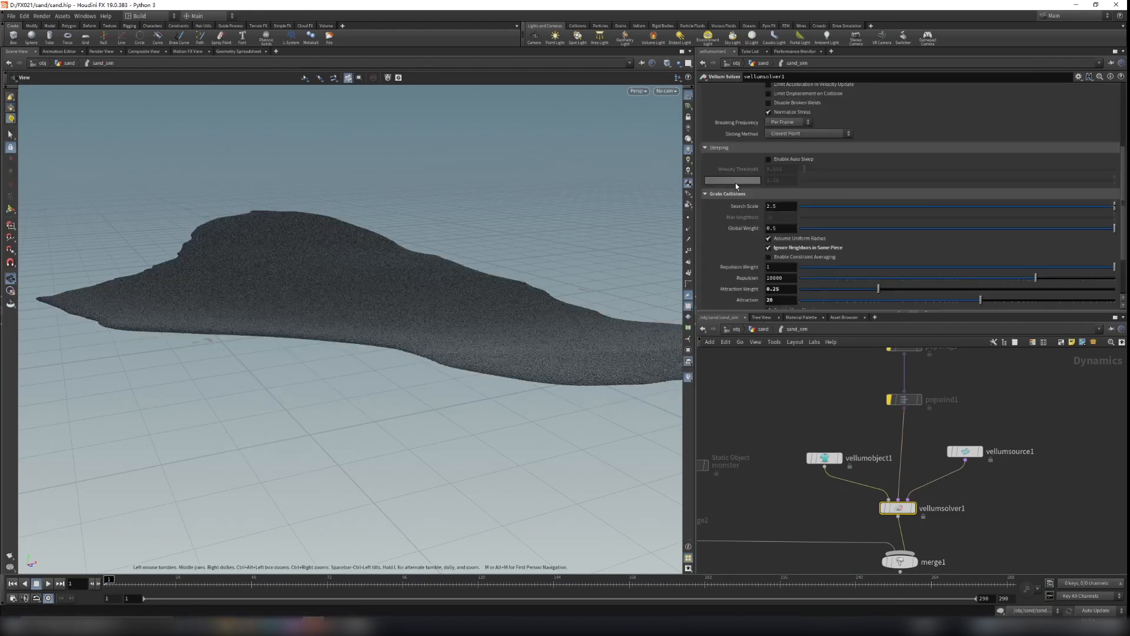
pyautogui.scroll(-1, 743, 176)
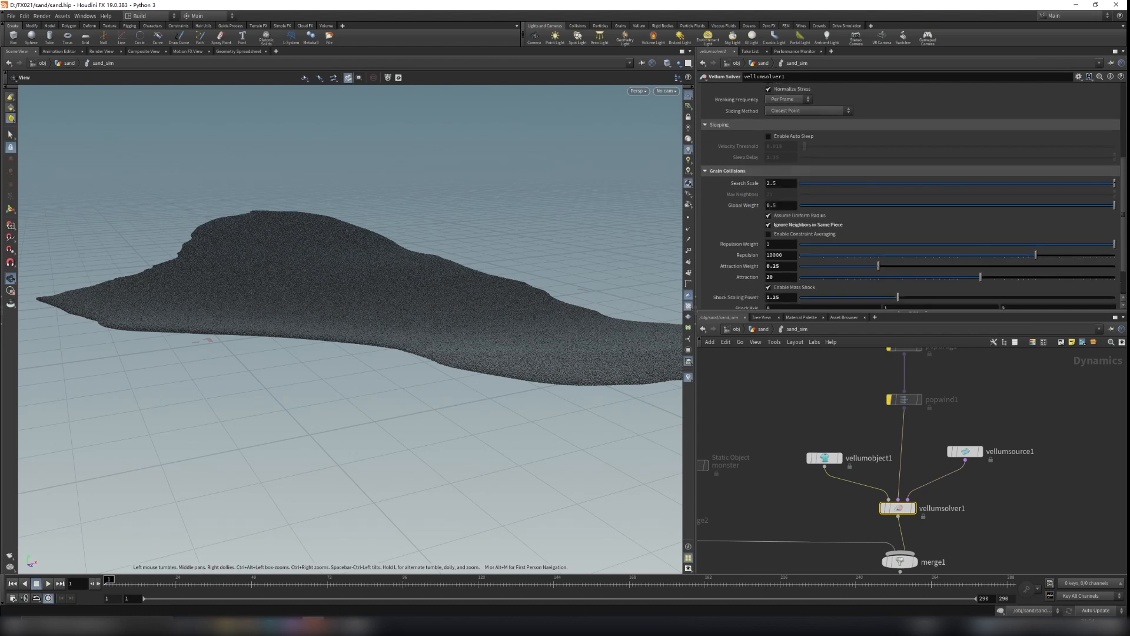
pyautogui.scroll(-2, 761, 154)
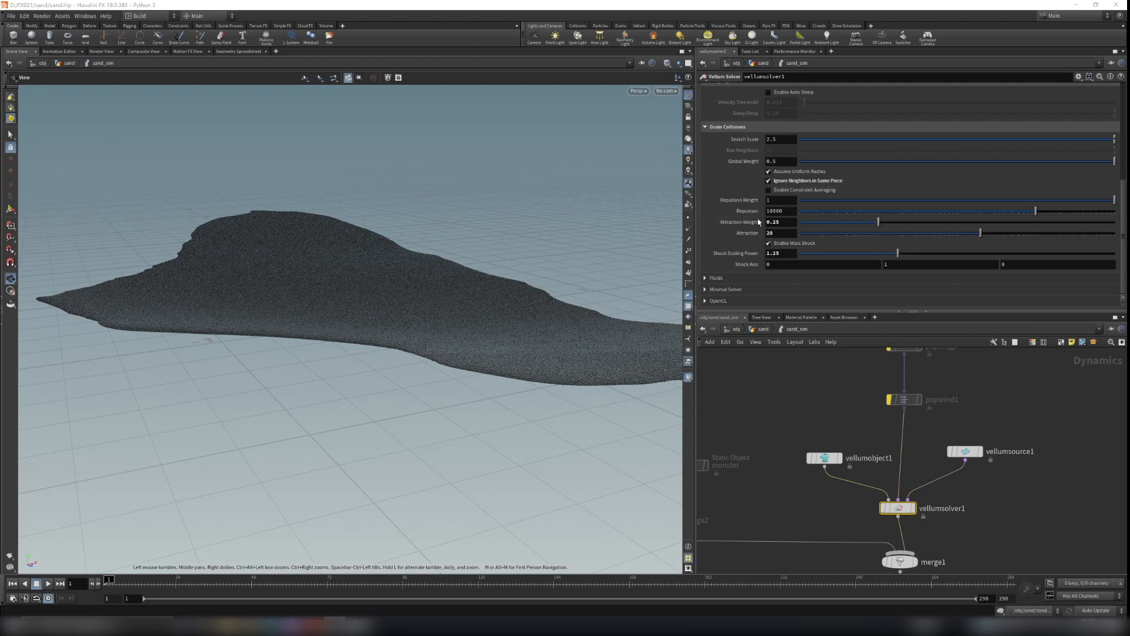
# Step: Go up to the sand network and back into sand_sim, and read vellumsolver1's Attraction parameter description
pyautogui.click(765, 330)
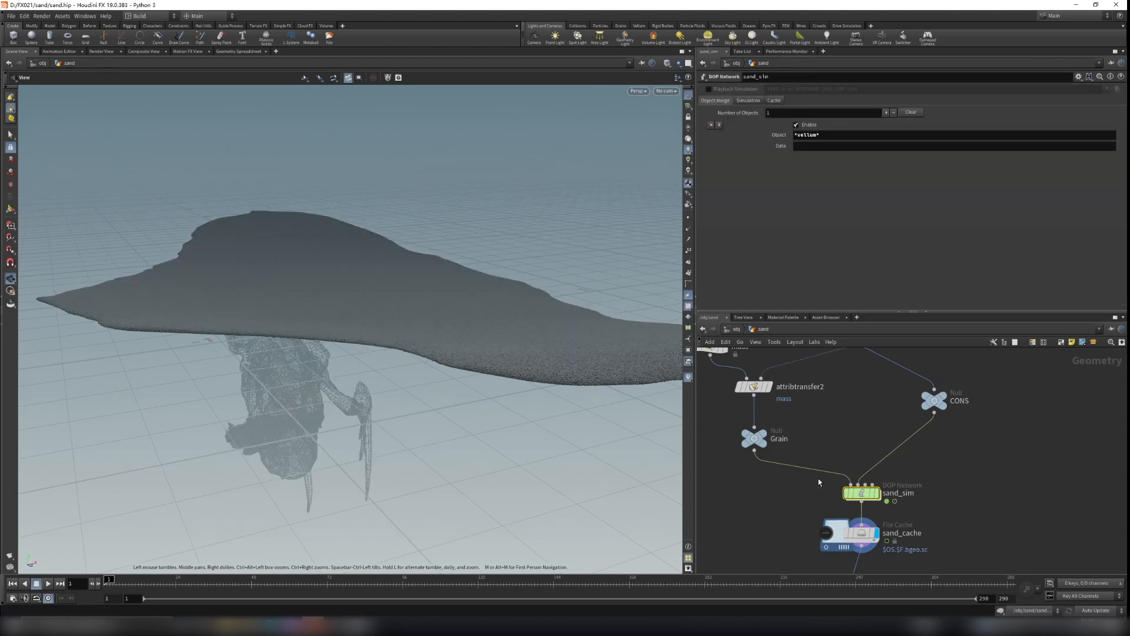
pyautogui.doubleClick(862, 493)
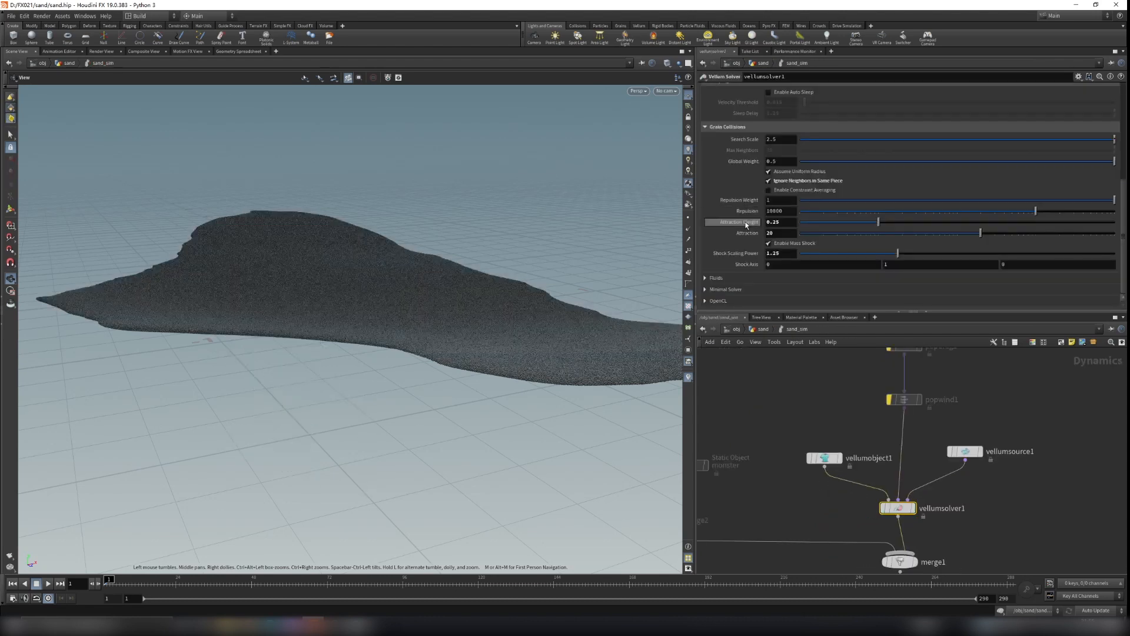
pyautogui.moveTo(745, 224)
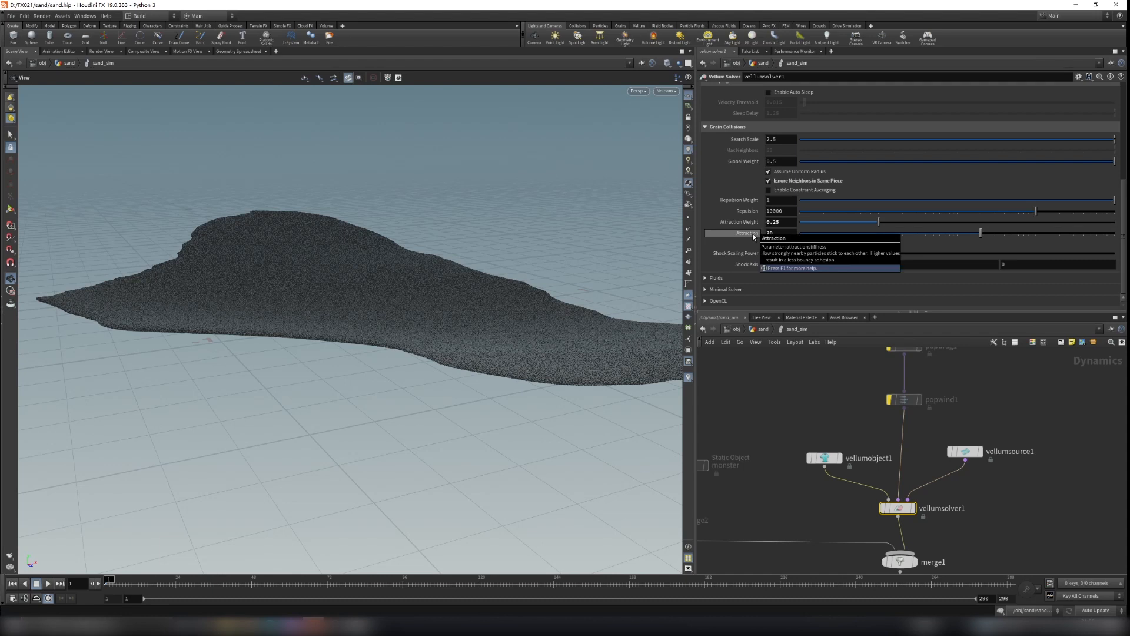
pyautogui.moveTo(725, 257)
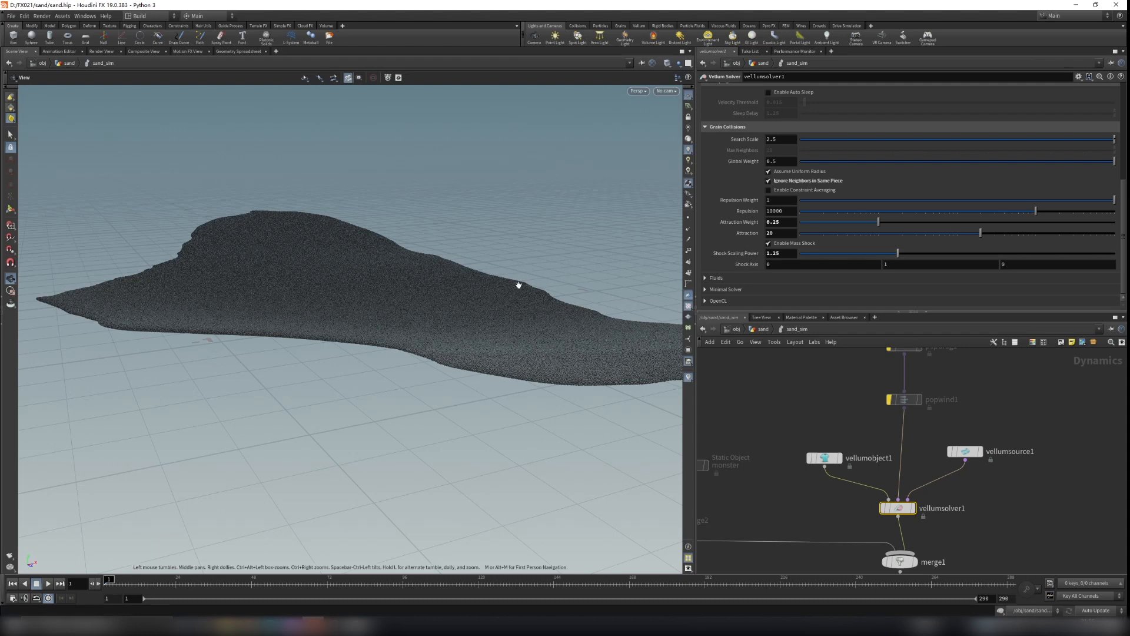
# Step: Review vellumsolver1's advanced settings once more, from Integration through Motion and Sleeping to Grain Collisions
pyautogui.moveTo(538, 298); pyautogui.dragTo(462, 313)
pyautogui.scroll(3, 875, 451)
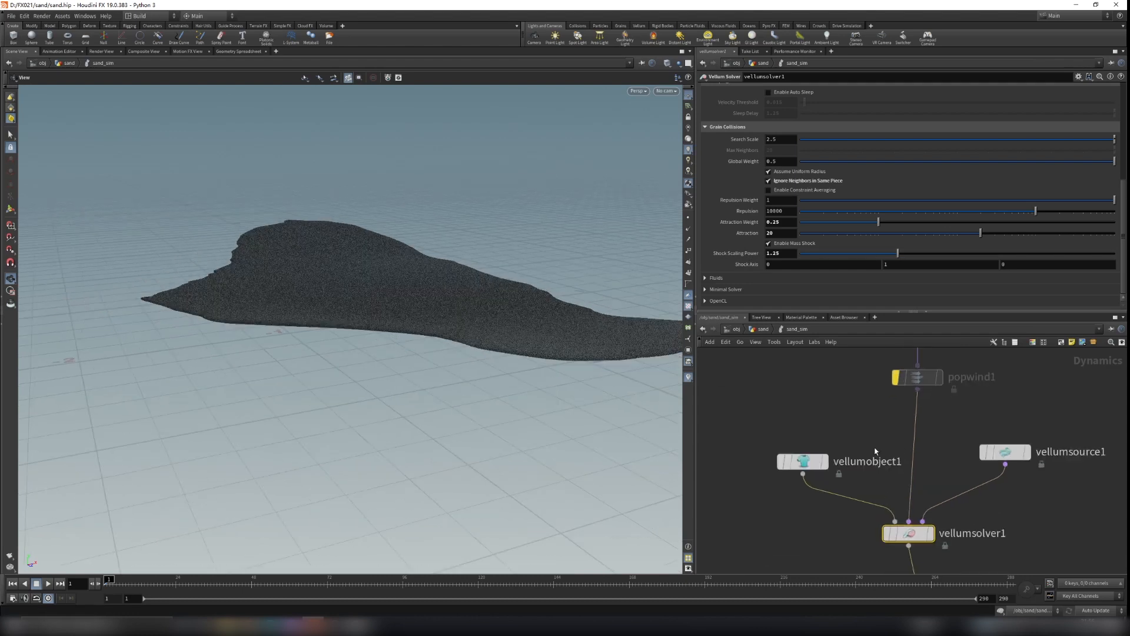
pyautogui.scroll(-4, 844, 418)
pyautogui.scroll(3, 857, 414)
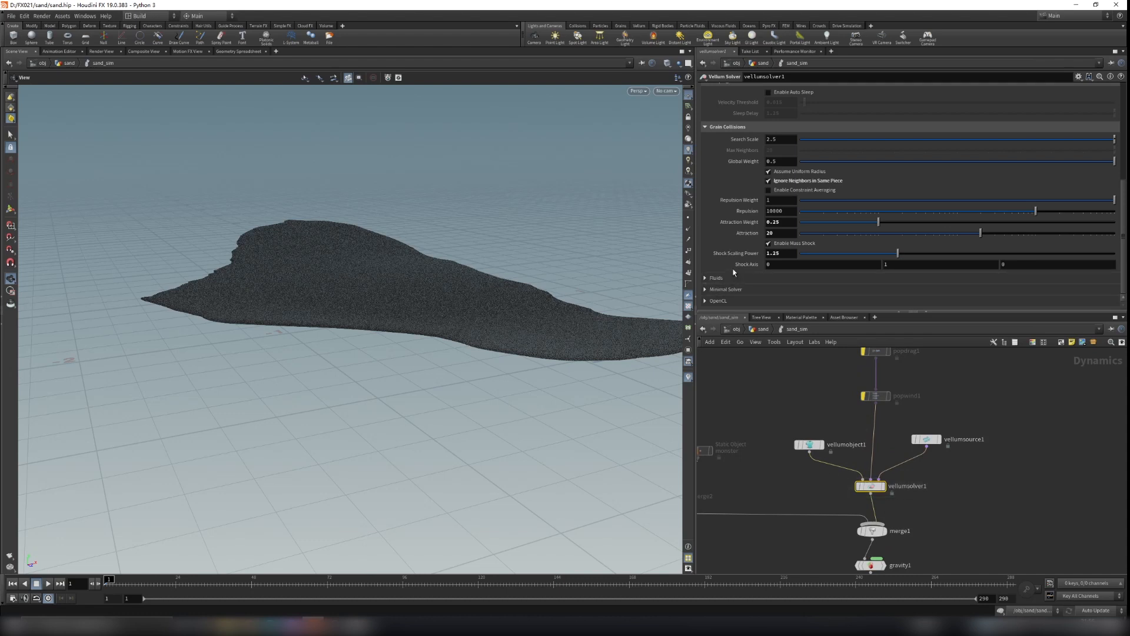
pyautogui.scroll(5, 713, 273)
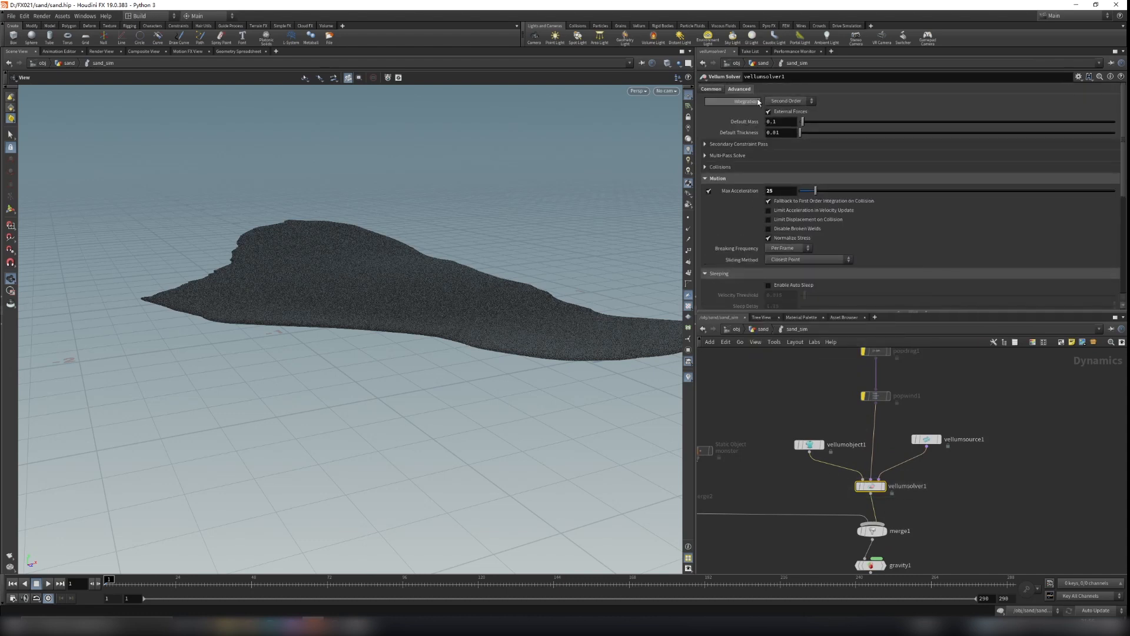
pyautogui.scroll(-5, 768, 253)
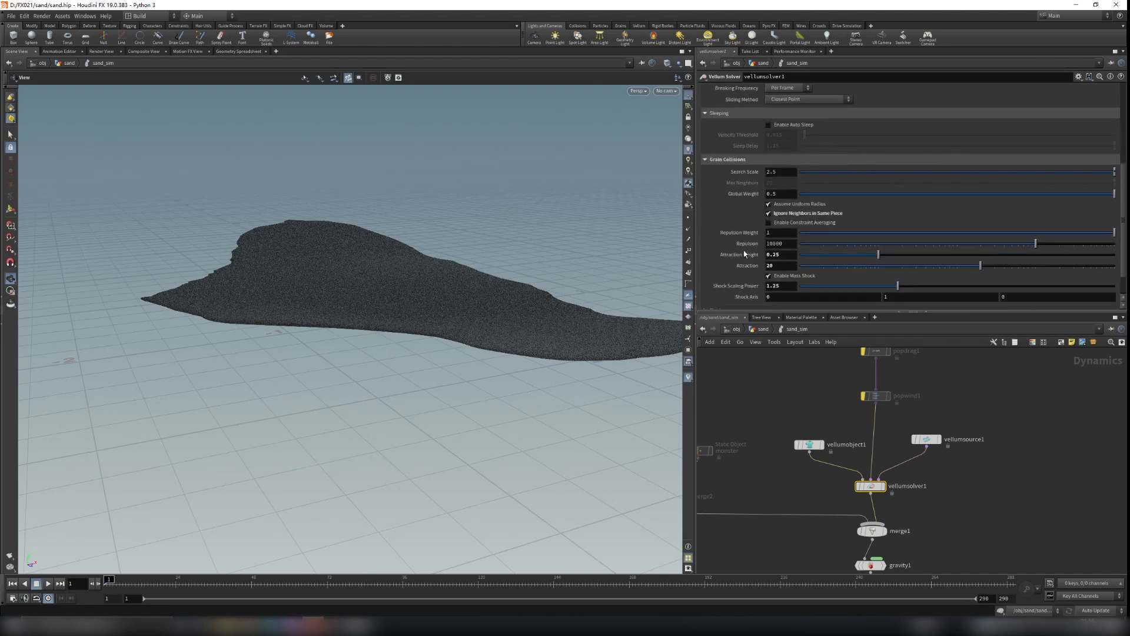
pyautogui.scroll(3, 743, 257)
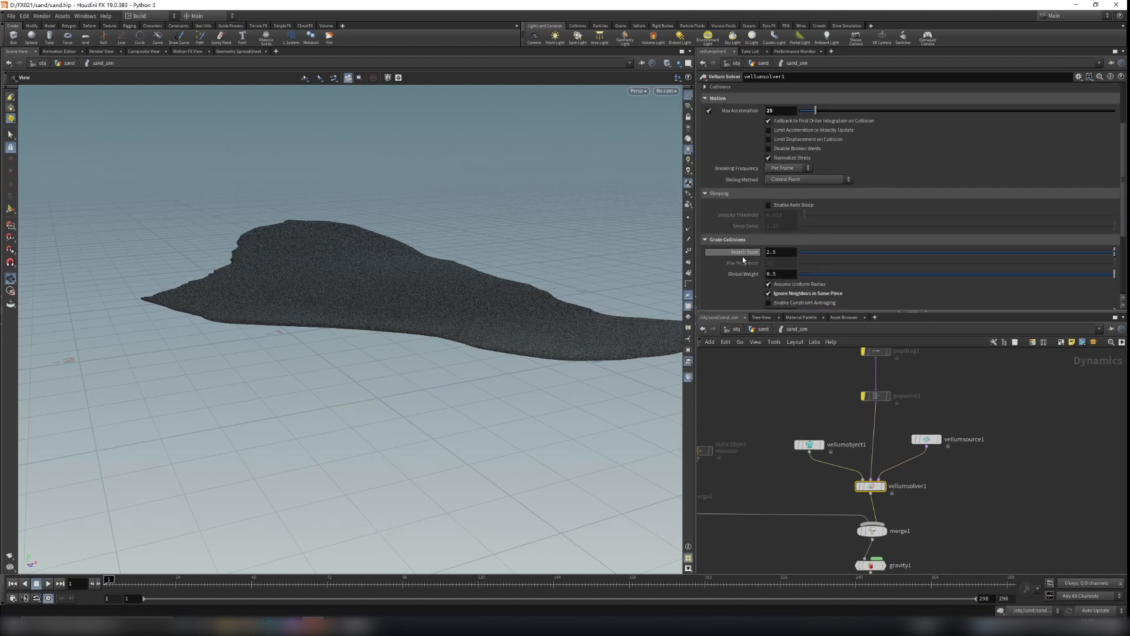
pyautogui.scroll(1, 742, 254)
pyautogui.scroll(-5, 739, 253)
# Step: Re-enable the bypassed ground, monster and merge2 collision nodes, and view the sand on the ground surface
pyautogui.moveTo(796, 410); pyautogui.dragTo(850, 371, button='middle')
pyautogui.moveTo(822, 446); pyautogui.dragTo(924, 476, button='middle')
pyautogui.moveTo(736, 395); pyautogui.dragTo(900, 543)
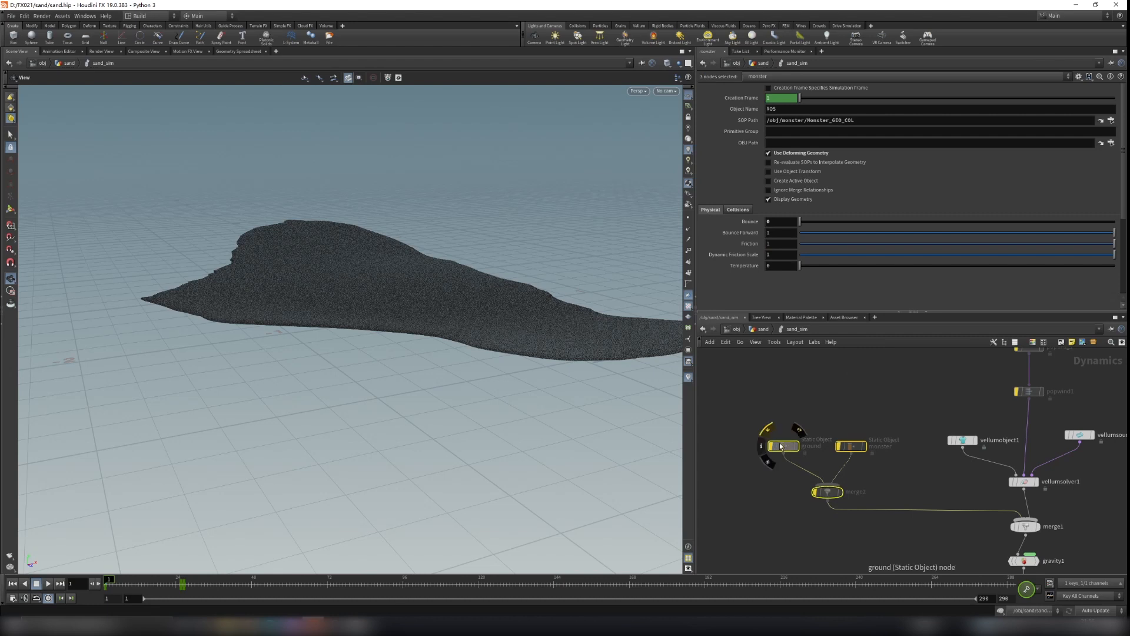
pyautogui.click(768, 430)
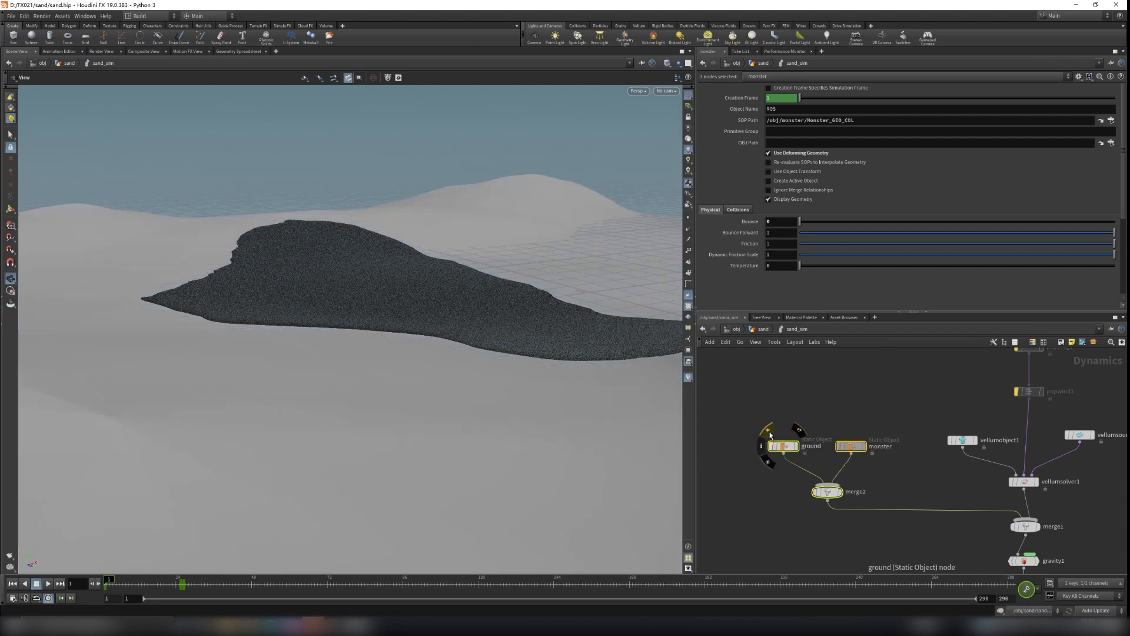
pyautogui.scroll(-5, 476, 336)
pyautogui.moveTo(483, 337); pyautogui.dragTo(471, 315)
# Step: Examine the monster and ground static objects, checking the SOP Path each one uses
pyautogui.scroll(4, 870, 442)
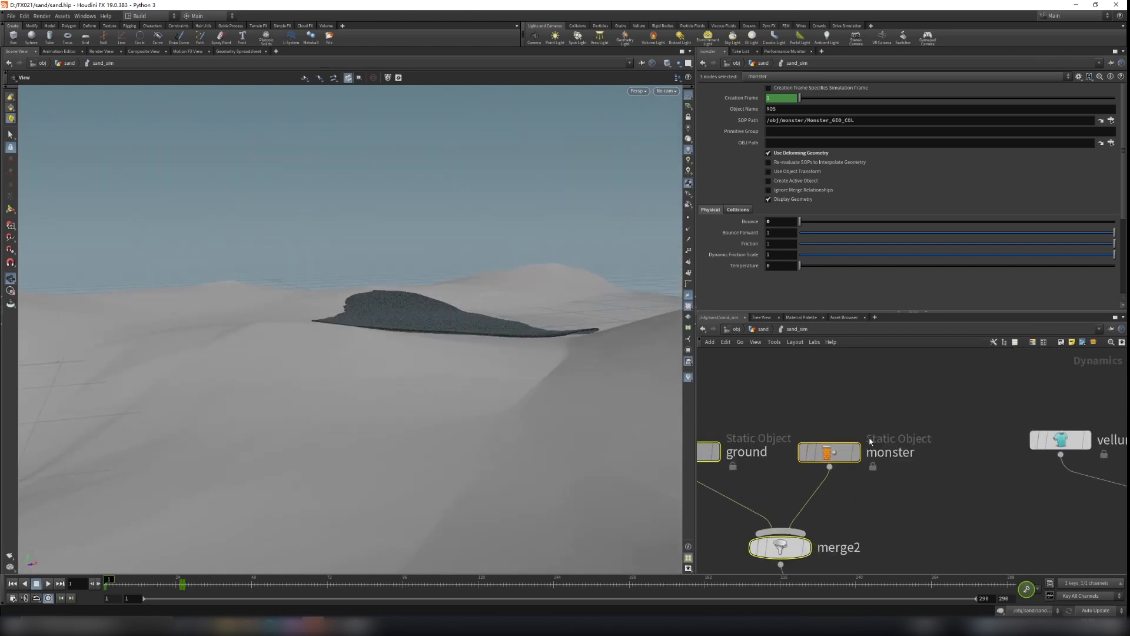
pyautogui.moveTo(876, 404); pyautogui.dragTo(881, 391, button='middle')
pyautogui.click(880, 390)
pyautogui.moveTo(946, 541); pyautogui.dragTo(1004, 521, button='middle')
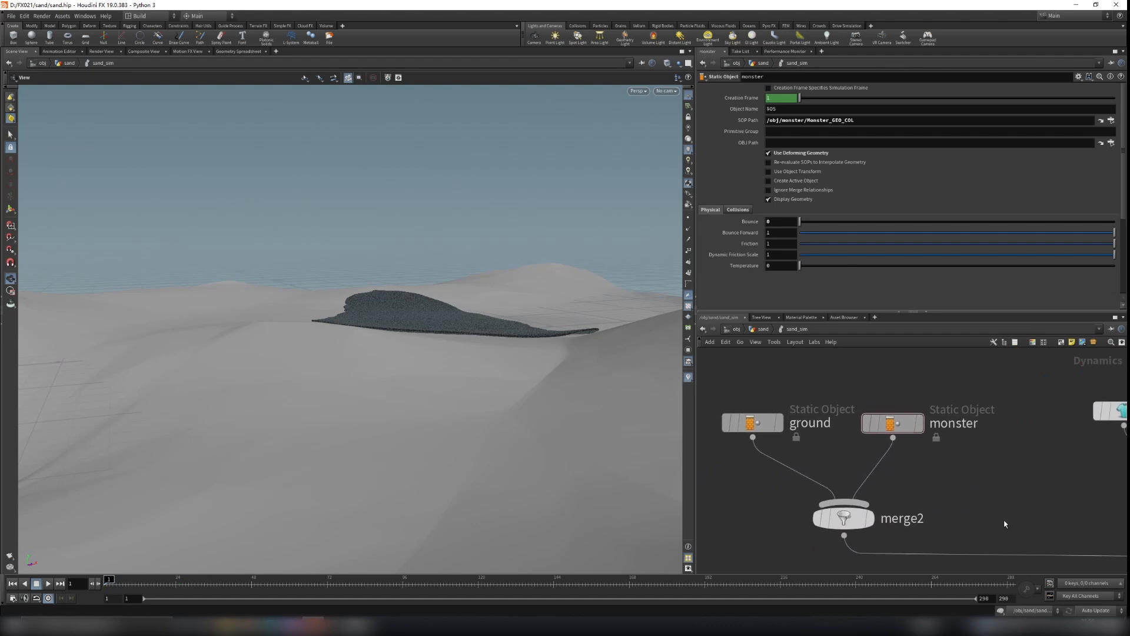
pyautogui.click(760, 422)
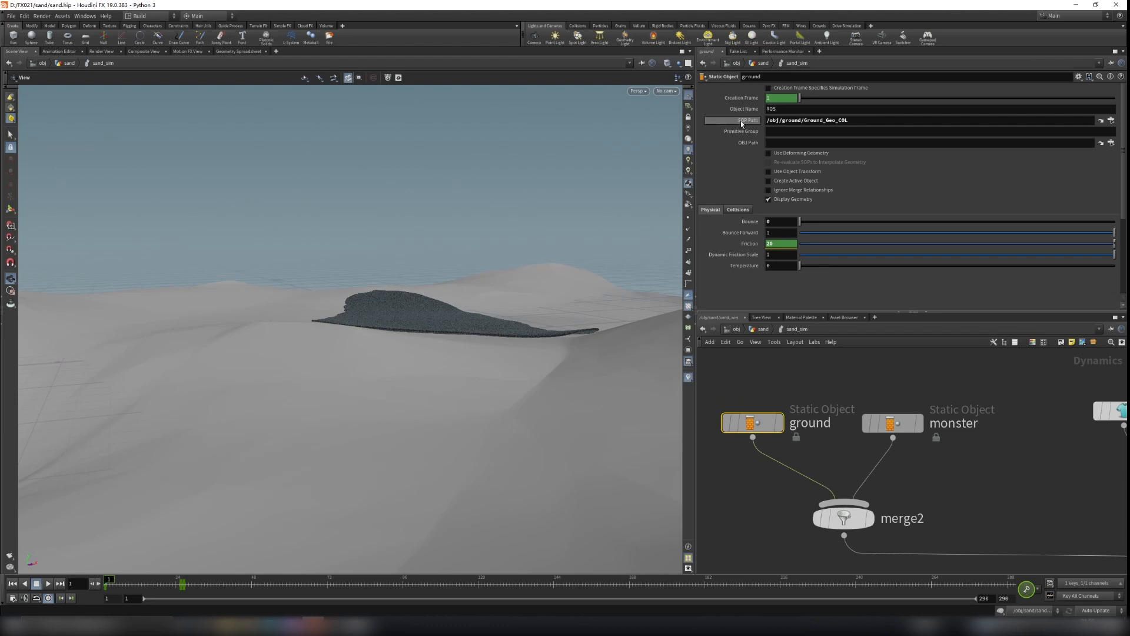
pyautogui.moveTo(860, 120); pyautogui.dragTo(763, 122)
pyautogui.click(768, 352)
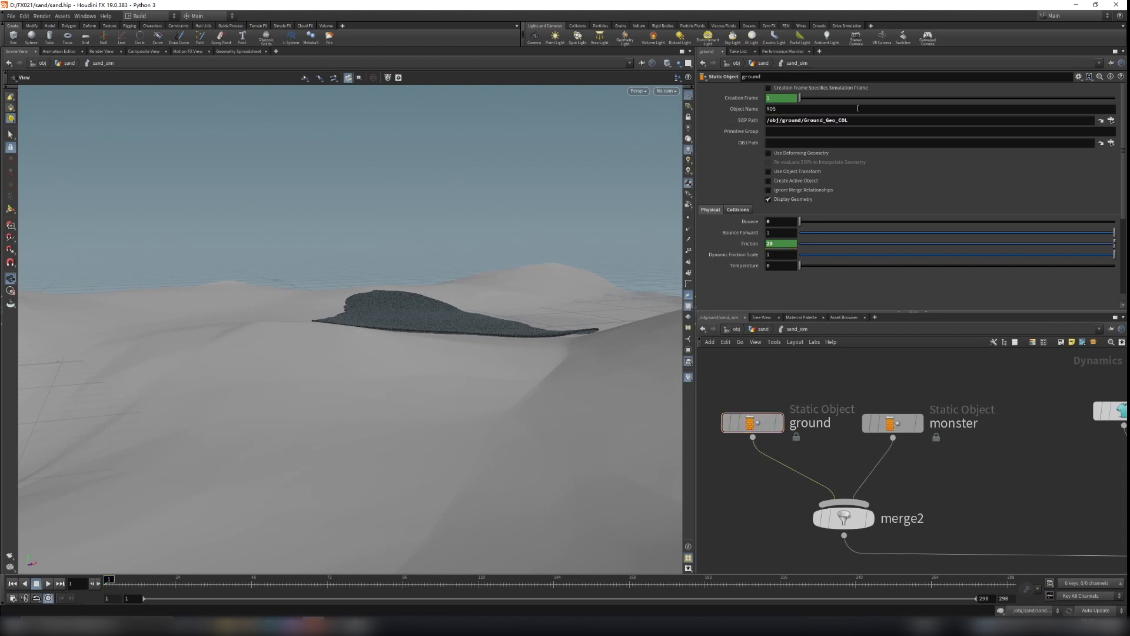
# Step: Open the ground object's network at obj level and display its Ground_Geo_COL null, viewing the whole collision geometry
pyautogui.click(737, 330)
pyautogui.moveTo(867, 402); pyautogui.dragTo(903, 512, button='middle')
pyautogui.scroll(-4, 903, 511)
pyautogui.scroll(2, 963, 471)
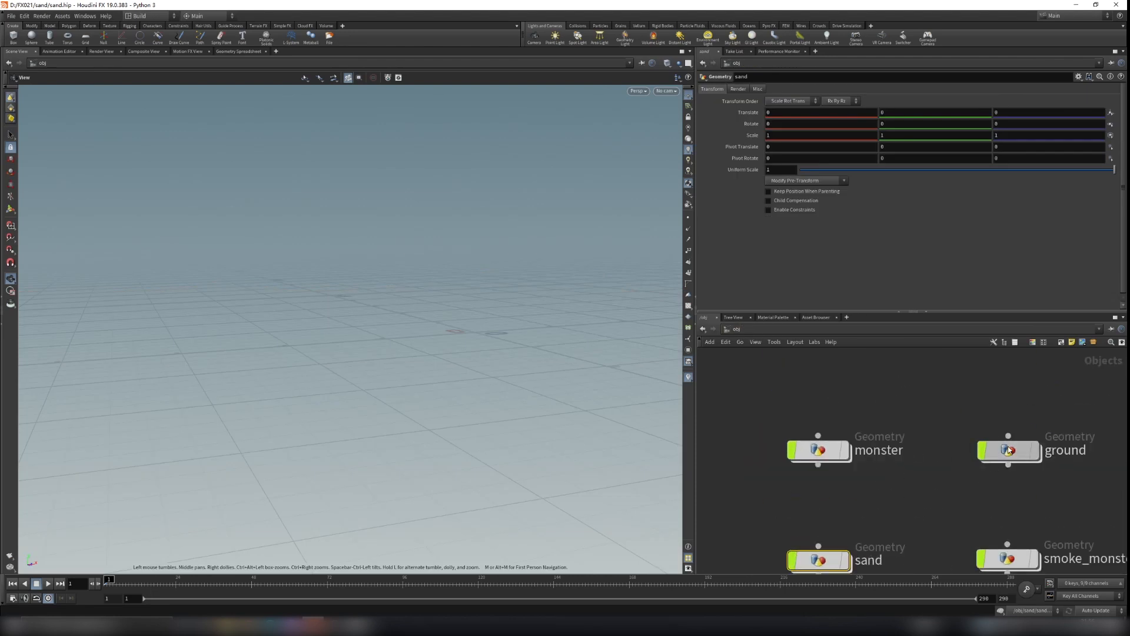
pyautogui.doubleClick(1008, 451)
pyautogui.moveTo(1018, 537); pyautogui.dragTo(1021, 396, button='middle')
pyautogui.scroll(2, 872, 443)
pyautogui.click(873, 442)
pyautogui.moveTo(894, 439)
pyautogui.click(911, 402)
pyautogui.moveTo(557, 313); pyautogui.dragTo(531, 331)
pyautogui.moveTo(531, 331); pyautogui.dragTo(399, 419, button='right')
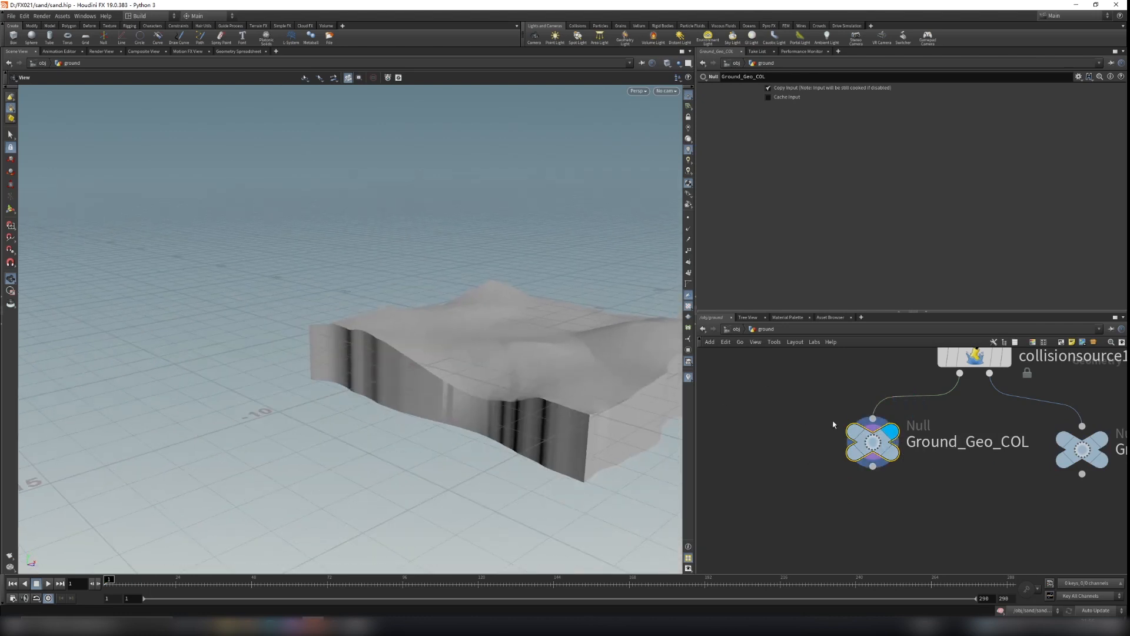
# Step: Examine the two collision nulls under collisionsource1, Ground_Geo_COL and Ground_VDB_COL, and reopen the sand_sim network inside the sand object
pyautogui.moveTo(989, 416); pyautogui.dragTo(796, 435, button='middle')
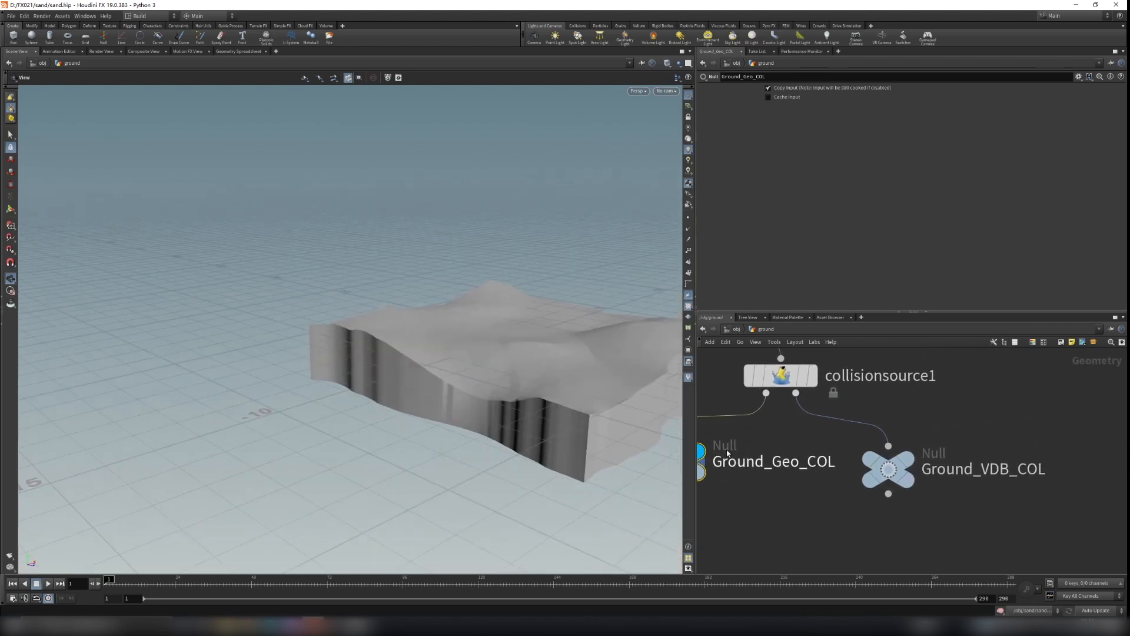
pyautogui.moveTo(725, 456); pyautogui.dragTo(825, 451, button='middle')
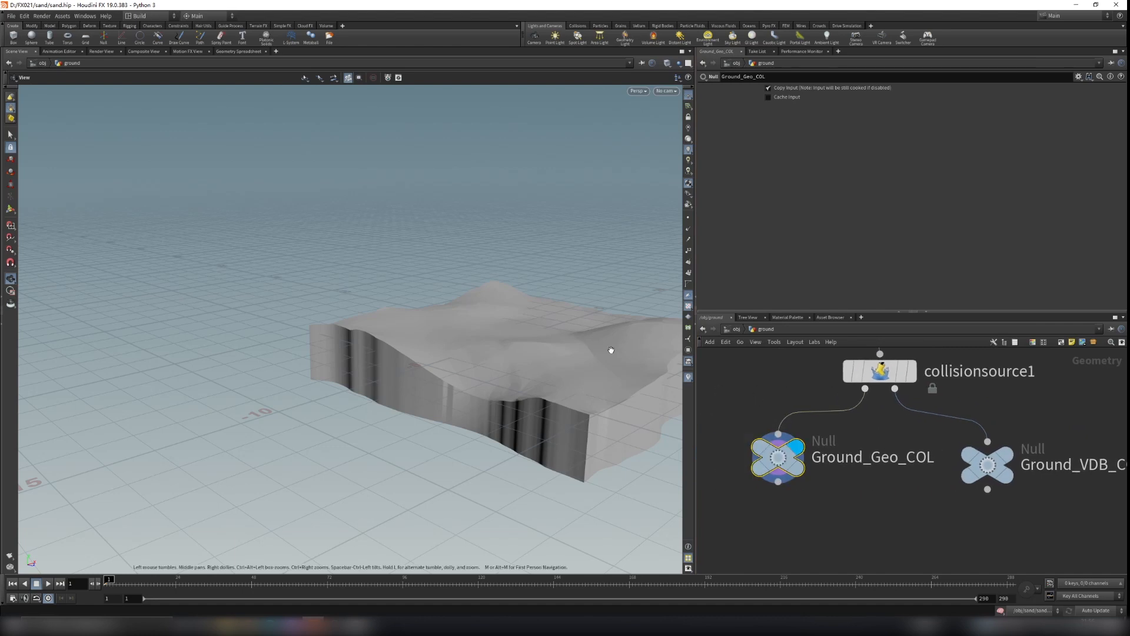
pyautogui.moveTo(1072, 516); pyautogui.dragTo(1005, 515, button='middle')
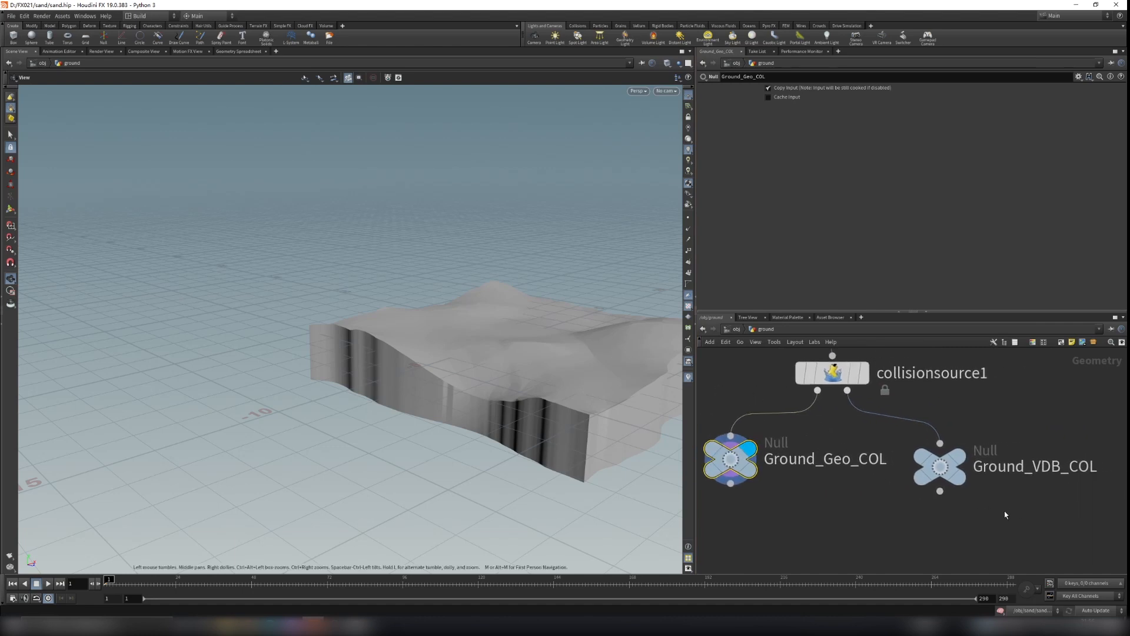
pyautogui.click(734, 329)
pyautogui.moveTo(753, 464)
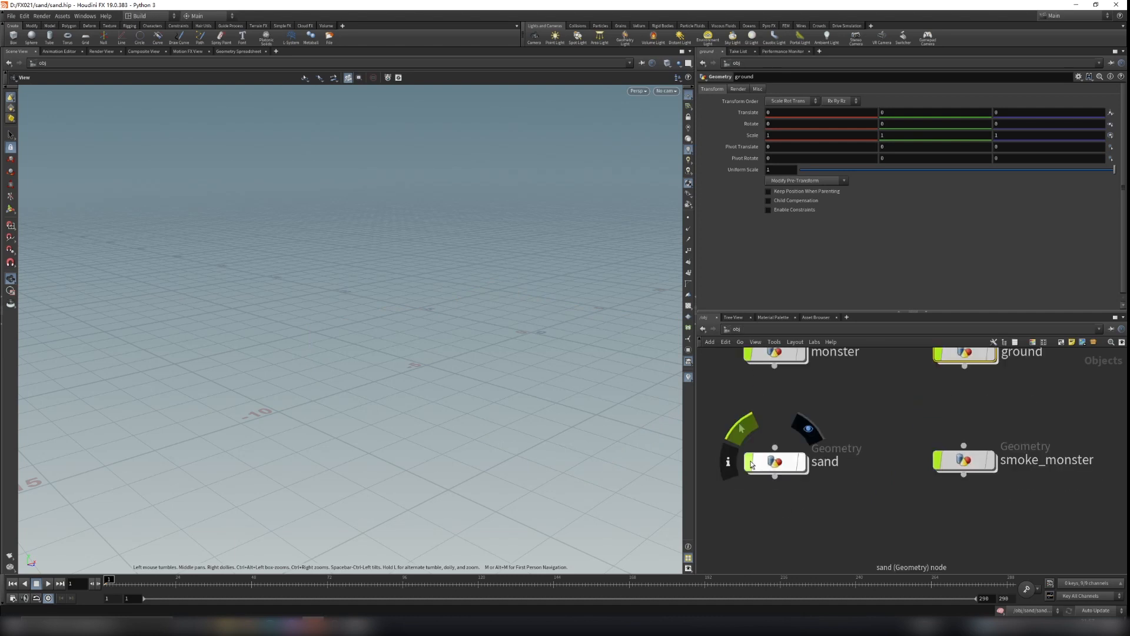
pyautogui.doubleClick(753, 464)
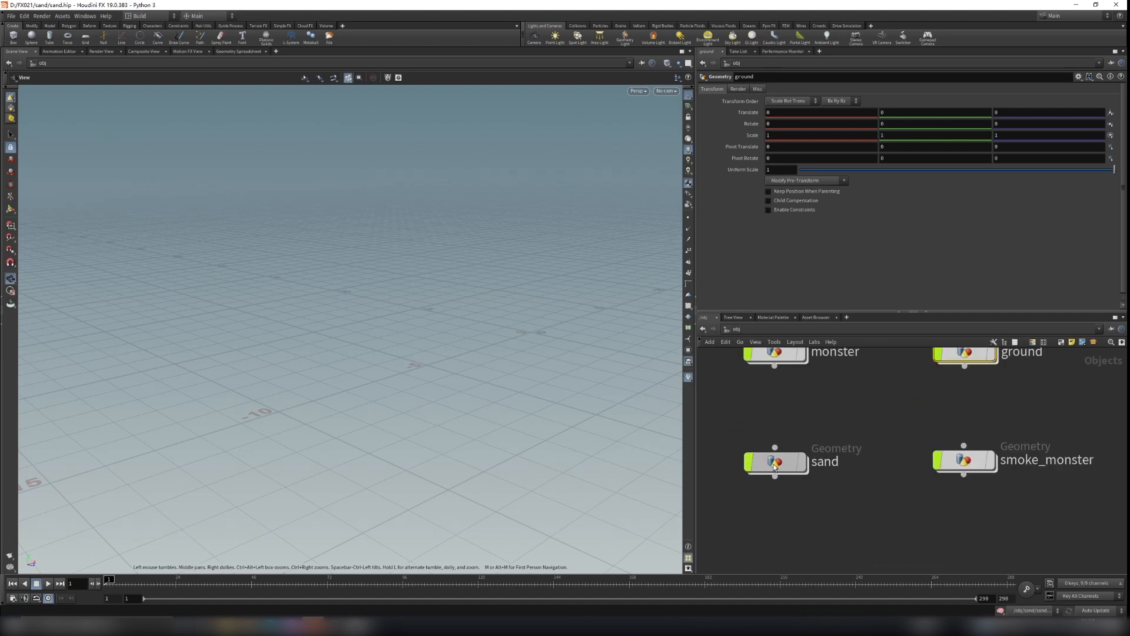
pyautogui.doubleClick(859, 493)
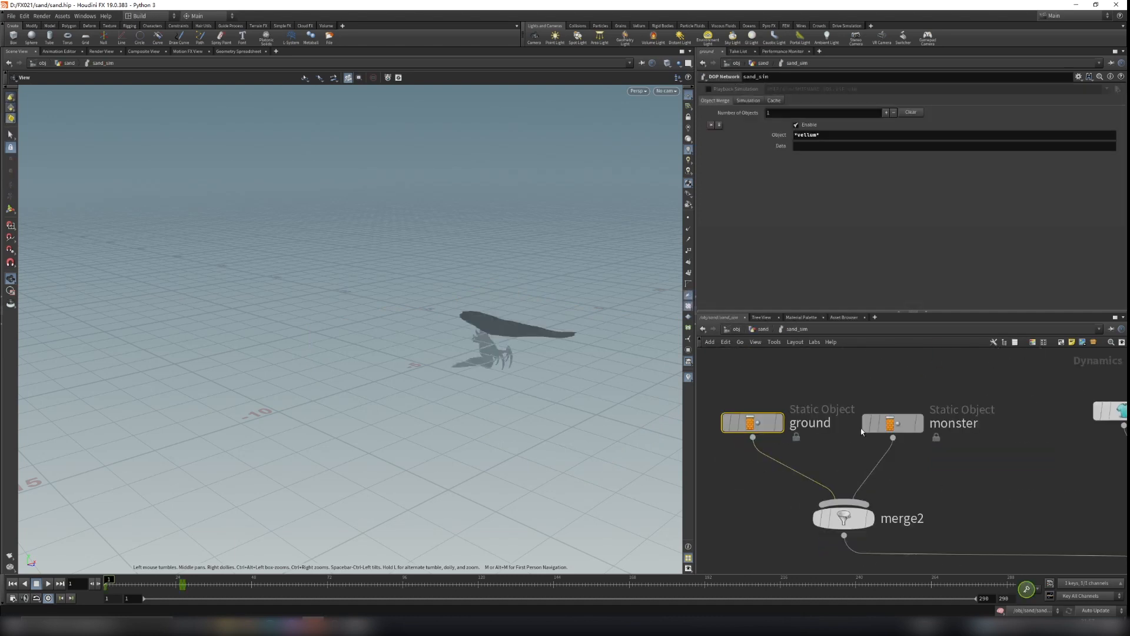
# Step: Inspect the ground static object's RBD Solver collision settings, covering the volume mode choices and the Proxy Volume path
pyautogui.click(750, 422)
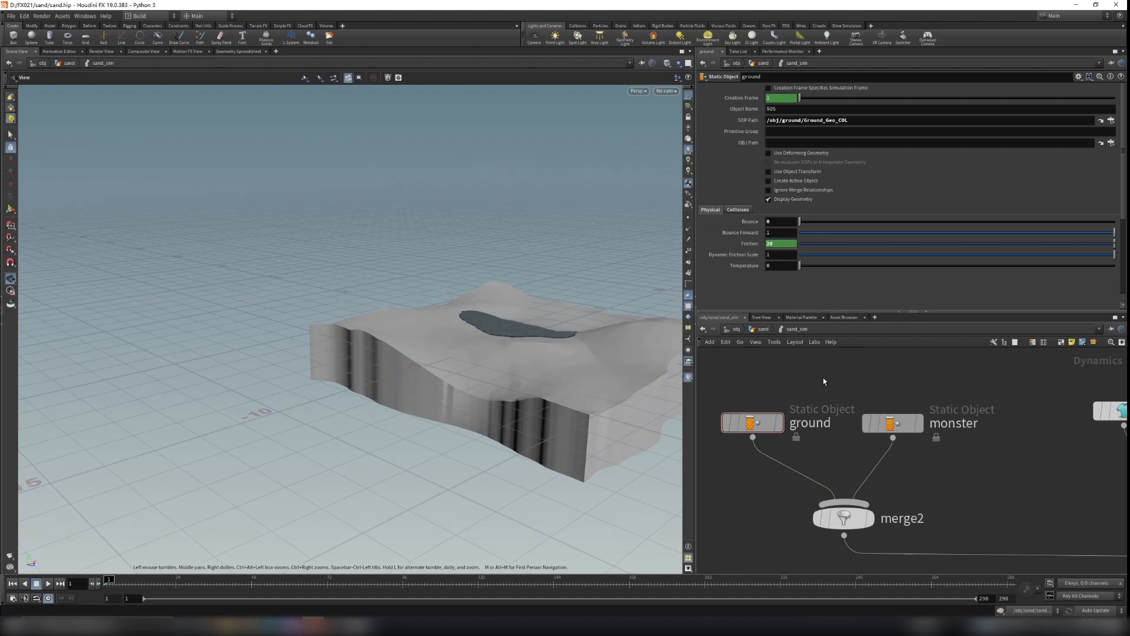
pyautogui.click(736, 210)
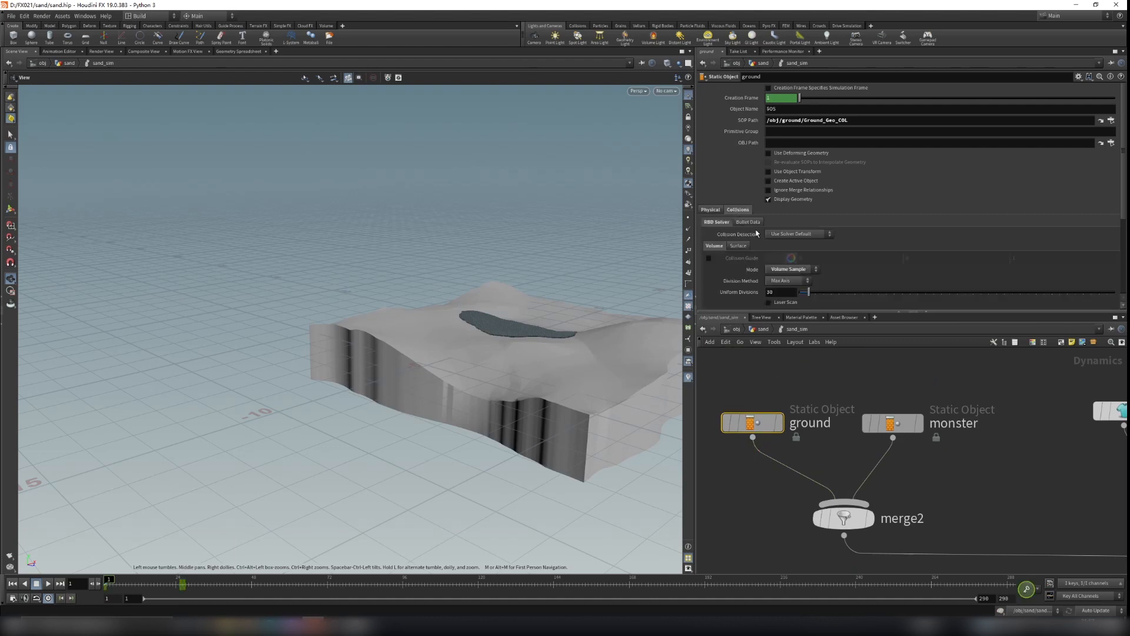
pyautogui.click(791, 269)
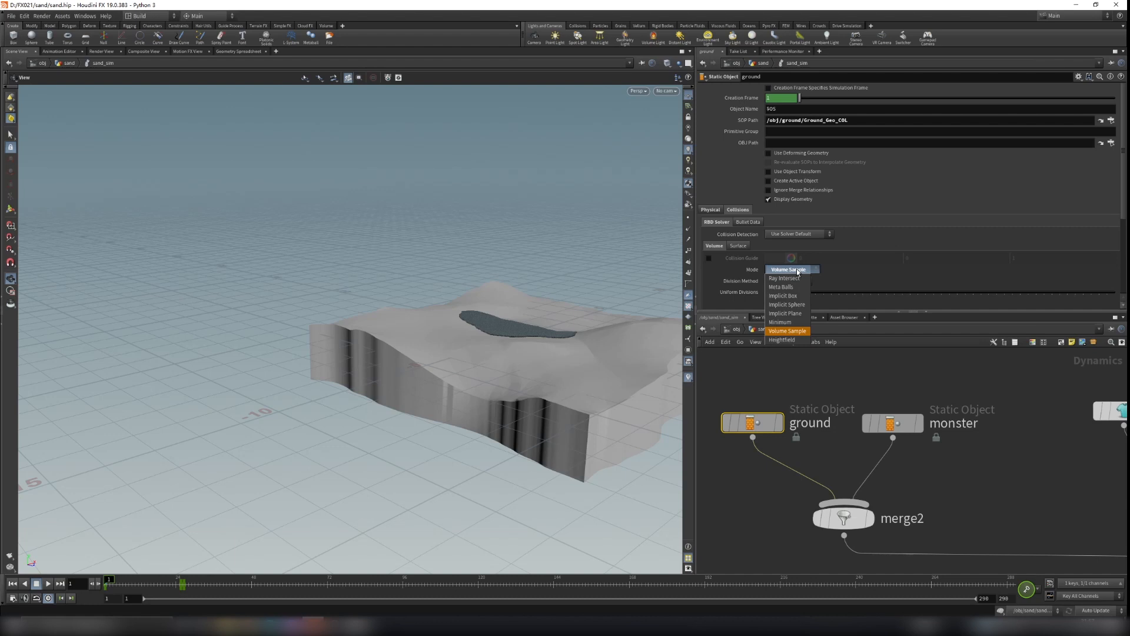
pyautogui.click(796, 268)
pyautogui.scroll(-4, 726, 281)
pyautogui.scroll(-1, 726, 281)
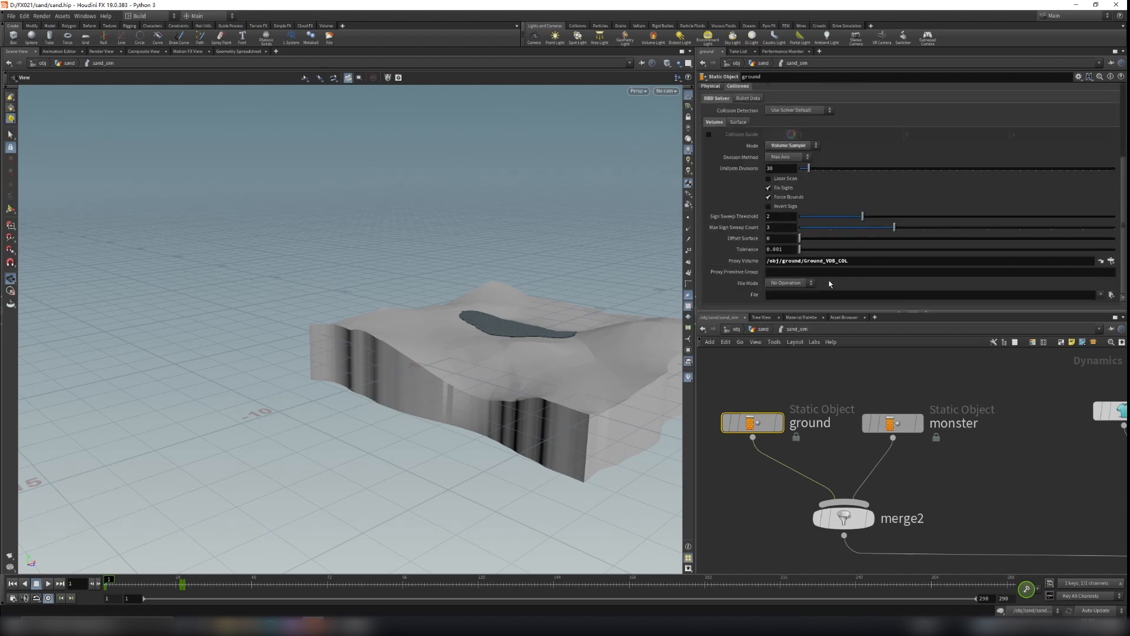
pyautogui.moveTo(858, 263); pyautogui.dragTo(766, 259)
pyautogui.moveTo(908, 264); pyautogui.dragTo(765, 265)
pyautogui.moveTo(853, 263); pyautogui.dragTo(765, 263)
pyautogui.moveTo(862, 263); pyautogui.dragTo(765, 263)
# Step: Locate the Ground_VDB_COL null in the ground object's network and return to the sand_sim network
pyautogui.click(737, 331)
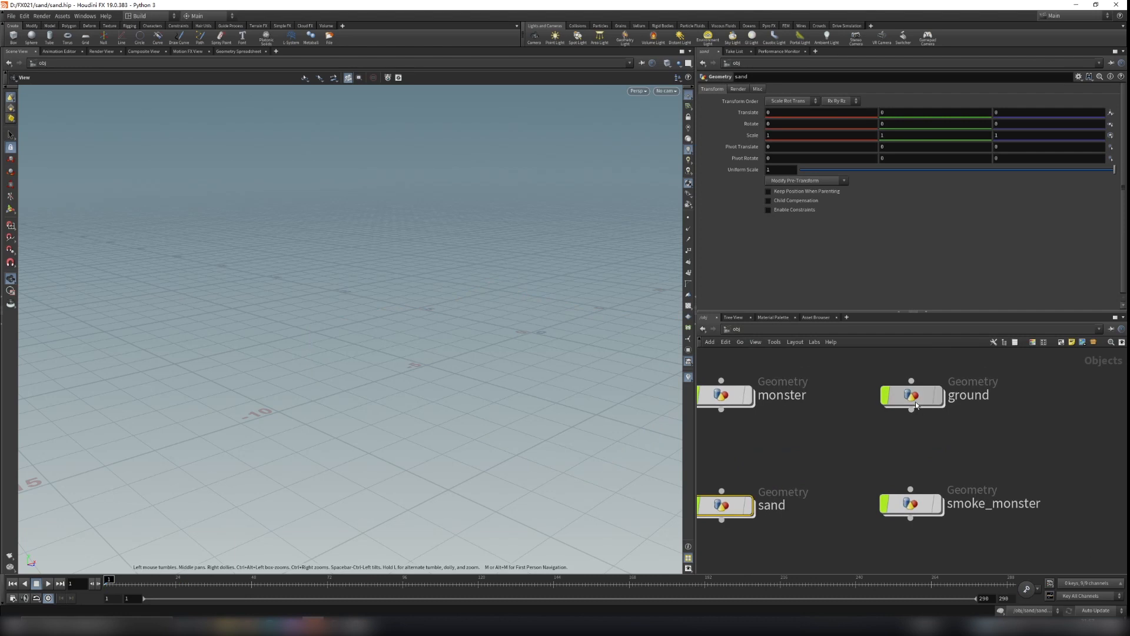
pyautogui.doubleClick(913, 399)
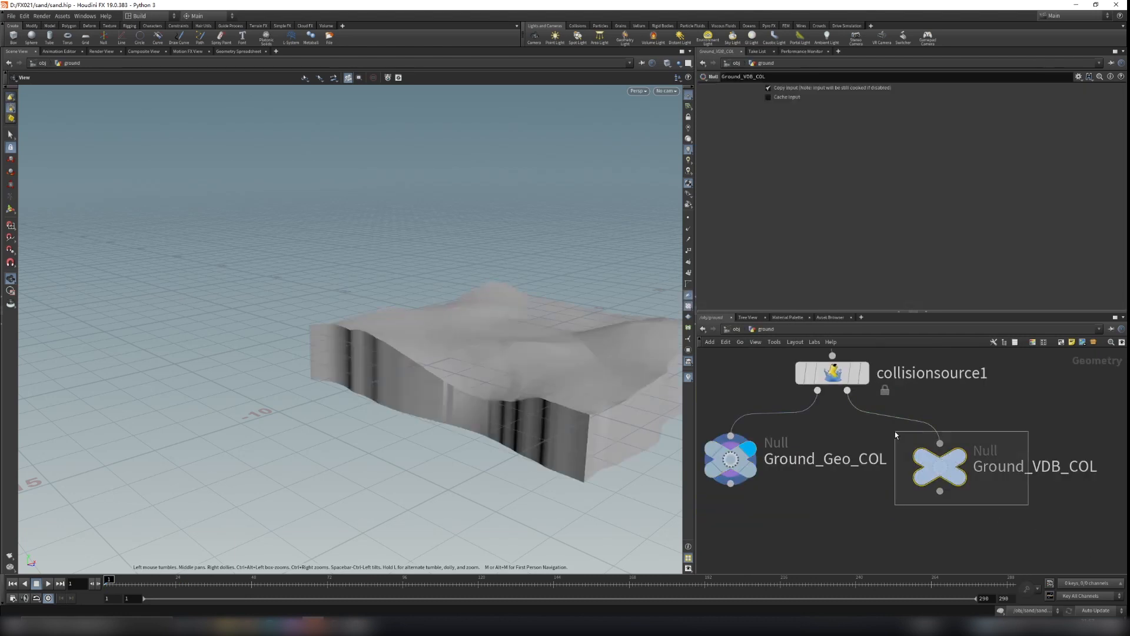
pyautogui.click(730, 329)
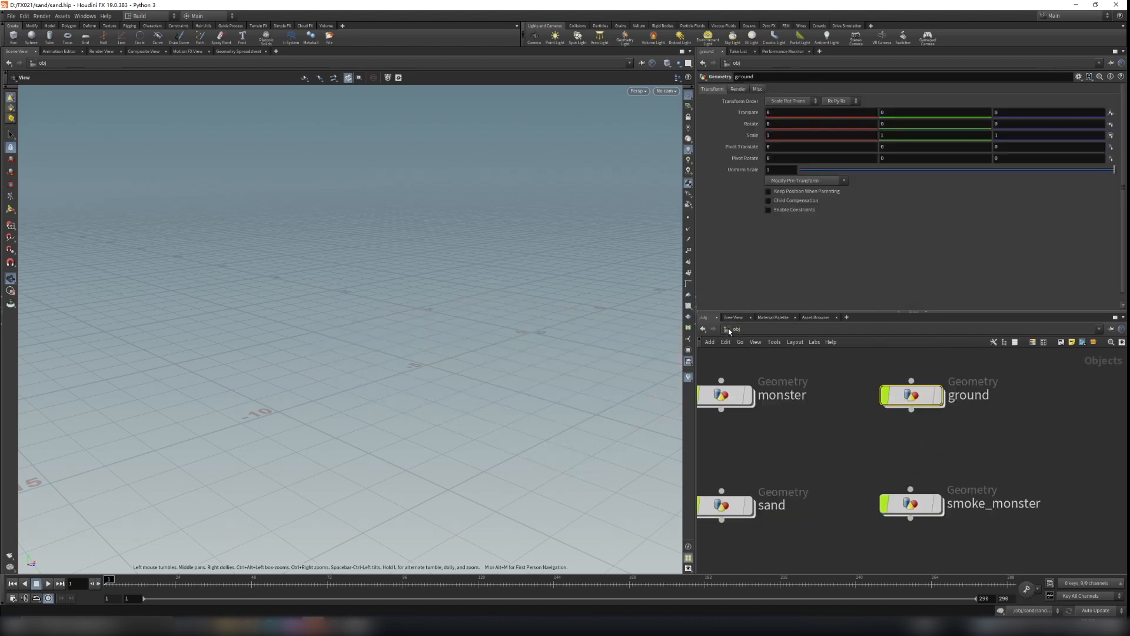
pyautogui.doubleClick(793, 435)
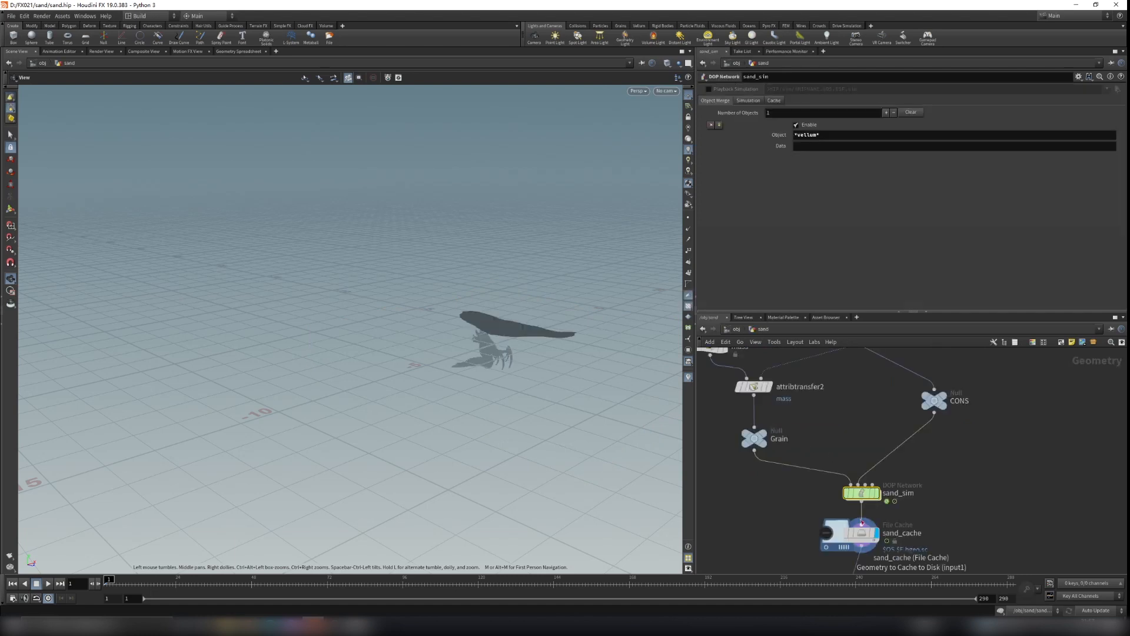
pyautogui.doubleClick(861, 494)
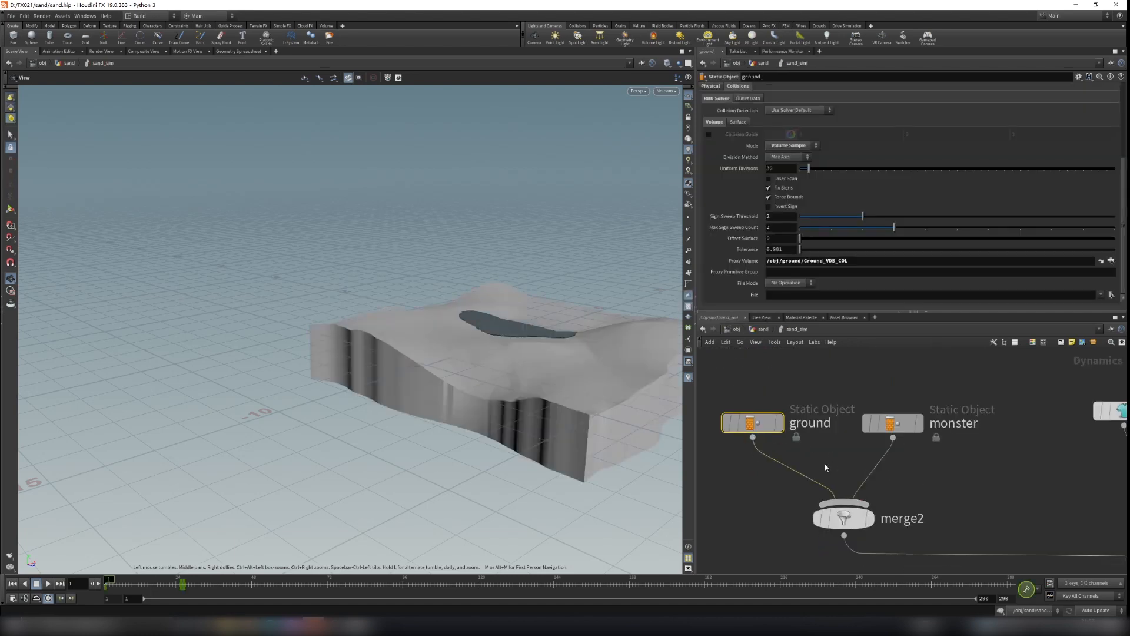
# Step: Examine how the ground and monster static objects feed into merge2, including merge2's relationship settings
pyautogui.scroll(2, 824, 464)
pyautogui.moveTo(724, 400); pyautogui.dragTo(961, 542)
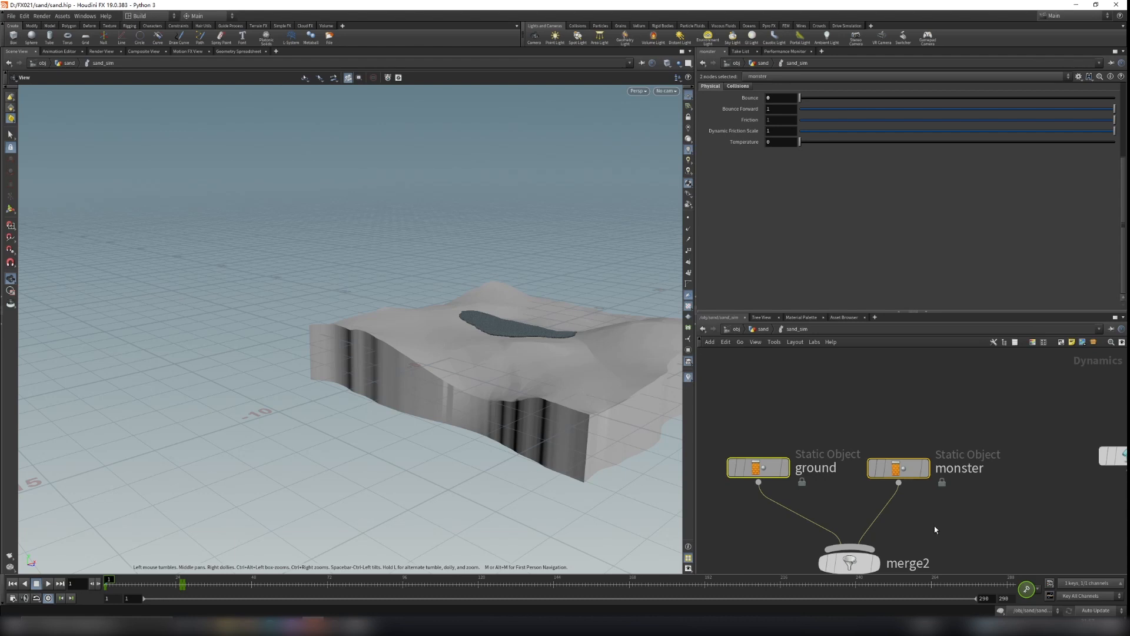
pyautogui.moveTo(951, 549); pyautogui.dragTo(935, 442, button='middle')
pyautogui.moveTo(750, 442); pyautogui.dragTo(875, 497)
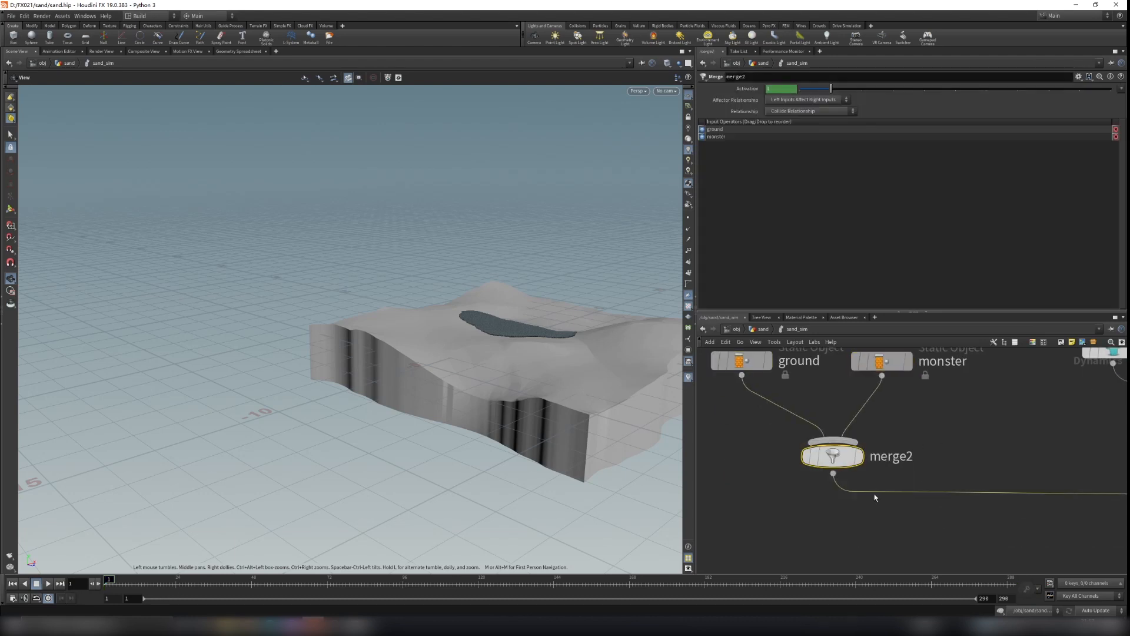
# Step: Trace merge2's output to merge1 and check the input order of the collision branch and vellumsolver1
pyautogui.moveTo(997, 443); pyautogui.dragTo(779, 479, button='middle')
pyautogui.moveTo(960, 492); pyautogui.dragTo(793, 435, button='middle')
pyautogui.moveTo(947, 446); pyautogui.dragTo(975, 462, button='middle')
pyautogui.moveTo(808, 460); pyautogui.dragTo(953, 550)
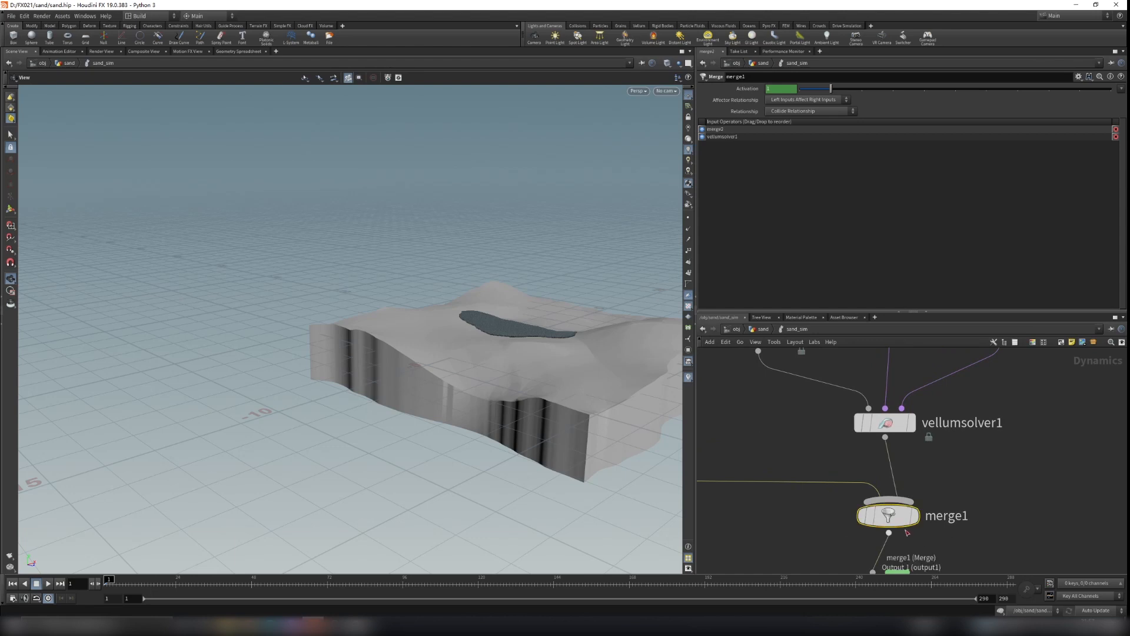
pyautogui.moveTo(995, 515); pyautogui.dragTo(1006, 446, button='middle')
pyautogui.moveTo(927, 389); pyautogui.dragTo(980, 495, button='middle')
pyautogui.scroll(-3, 974, 470)
pyautogui.scroll(-2, 980, 495)
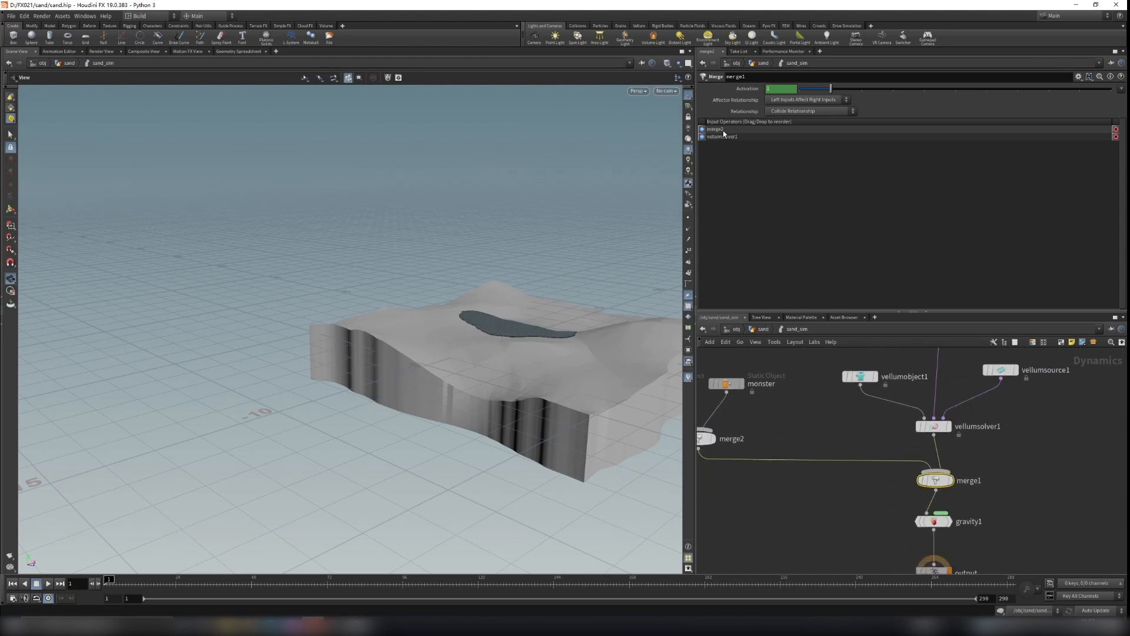
pyautogui.moveTo(816, 449); pyautogui.dragTo(858, 421, button='middle')
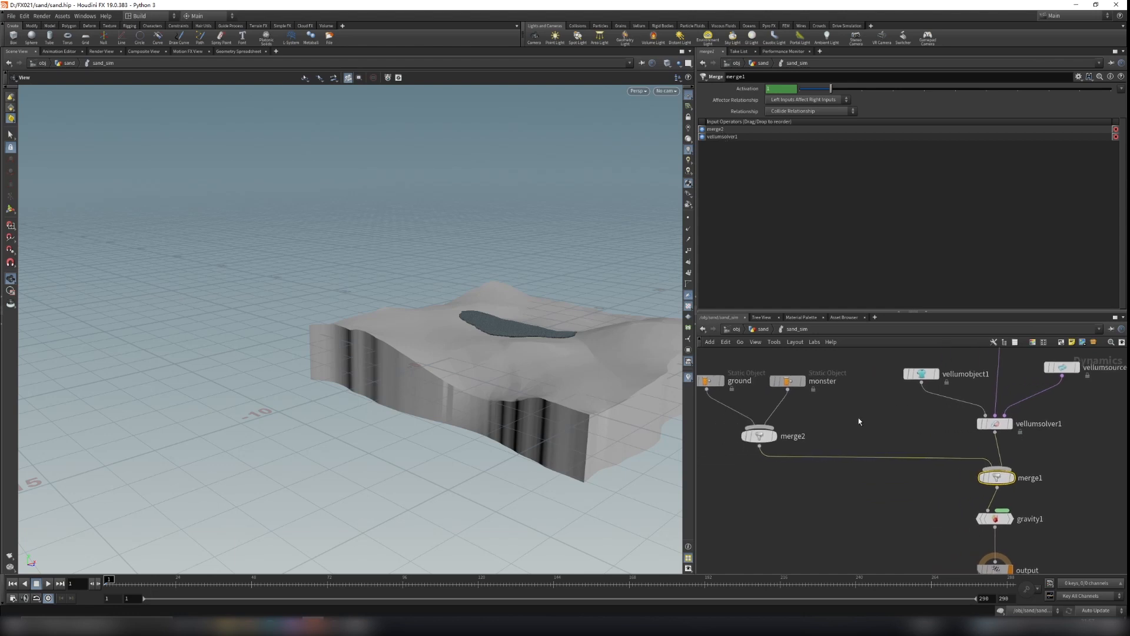
pyautogui.moveTo(723, 368); pyautogui.dragTo(861, 460)
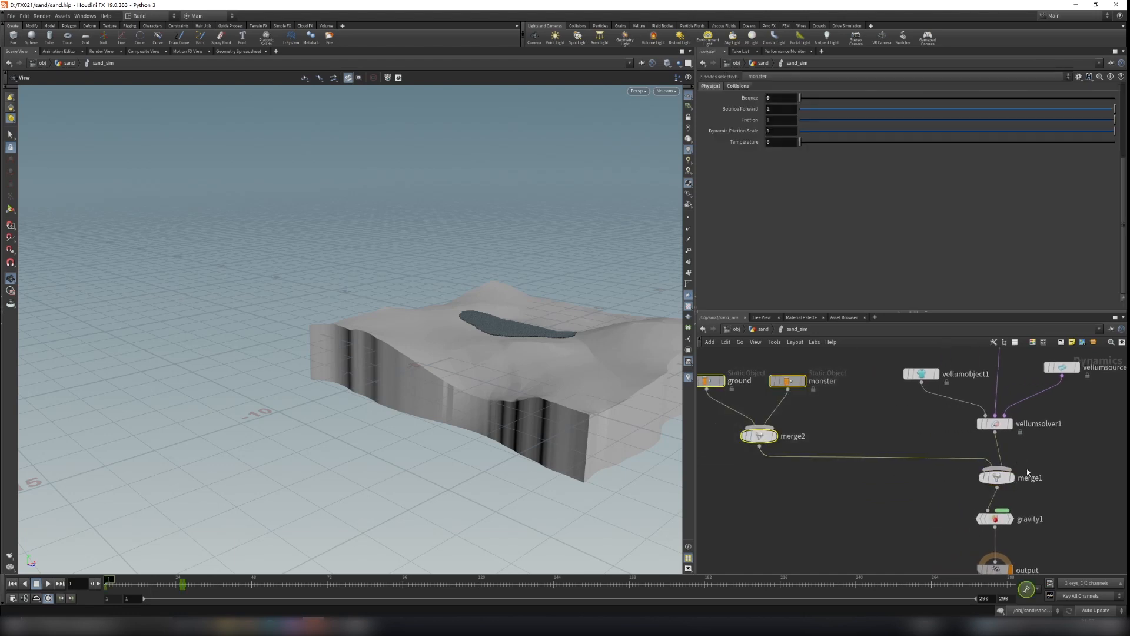
# Step: Inspect merge1's Relationship and Affector Relationship options, leaving Collide Relationship and Left Inputs Affect Right Inputs selected
pyautogui.moveTo(1066, 445); pyautogui.dragTo(1065, 458, button='middle')
pyautogui.moveTo(997, 452)
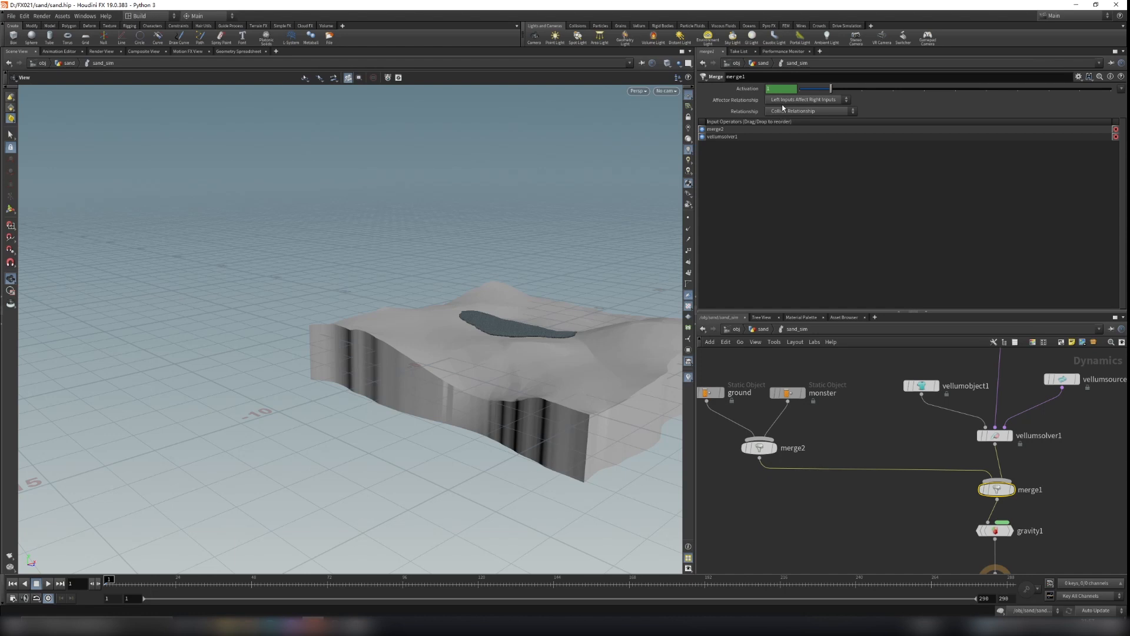
pyautogui.click(827, 111)
pyautogui.click(826, 108)
pyautogui.click(824, 100)
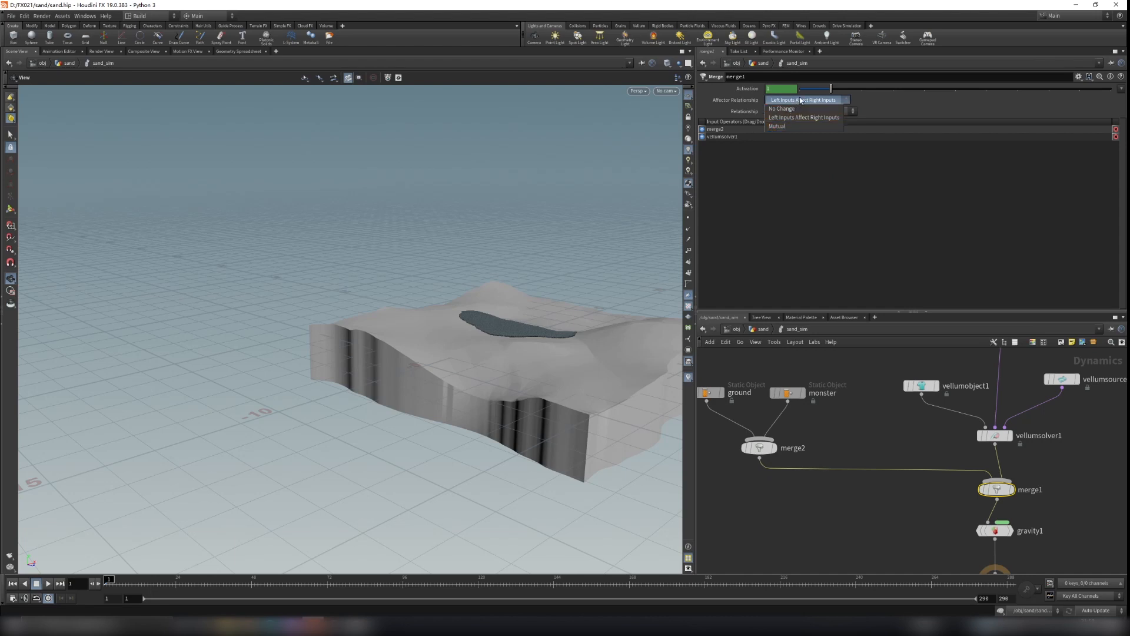
pyautogui.click(800, 101)
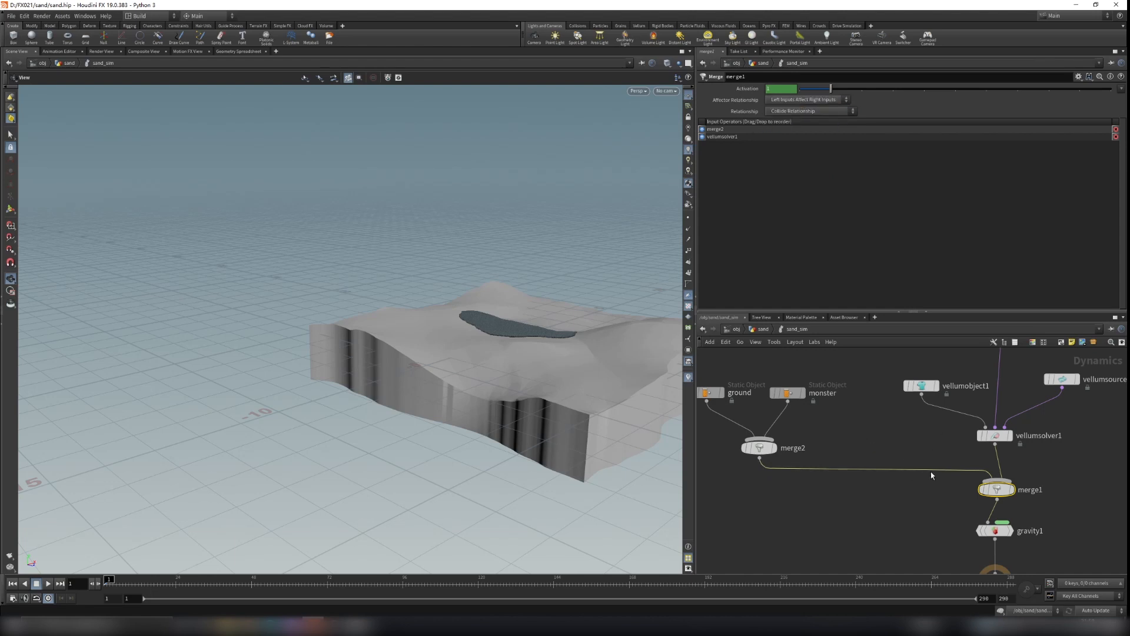
# Step: Re-enable the bypassed popdrag1 and popwind1 nodes above vellumsolver1, and show popdrag1's parameters
pyautogui.moveTo(985, 391); pyautogui.dragTo(984, 390, button='middle')
pyautogui.scroll(-1, 1091, 548)
pyautogui.moveTo(1083, 539); pyautogui.dragTo(997, 573, button='middle')
pyautogui.moveTo(811, 413); pyautogui.dragTo(877, 445)
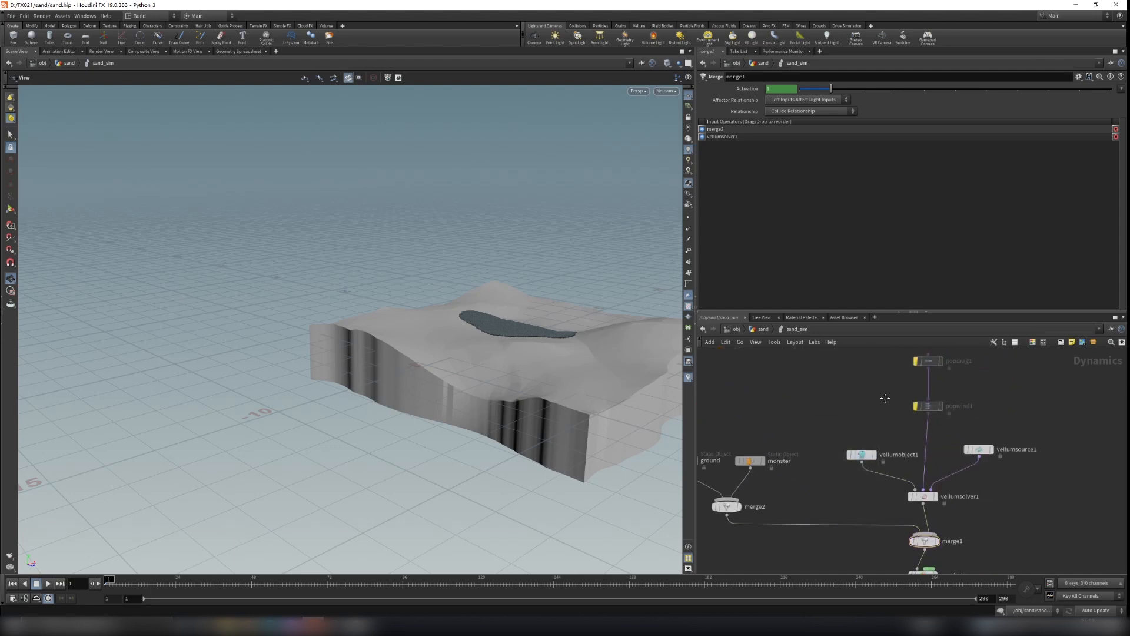
pyautogui.moveTo(885, 398); pyautogui.dragTo(867, 441, button='middle')
pyautogui.moveTo(870, 357); pyautogui.dragTo(956, 485)
pyautogui.click(892, 387)
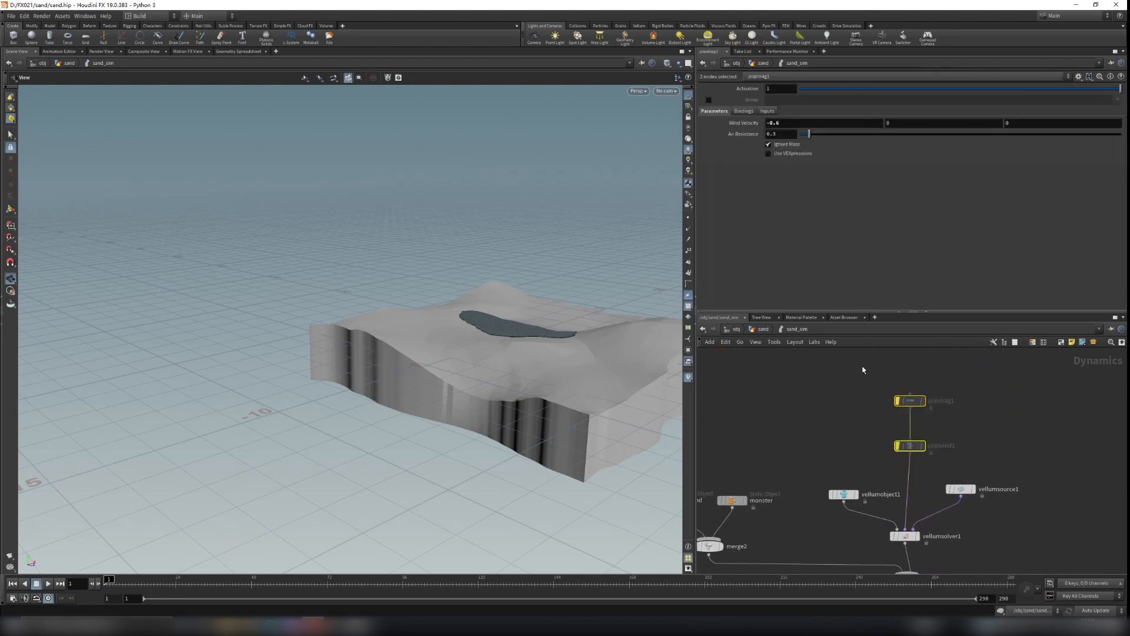
pyautogui.moveTo(956, 457); pyautogui.dragTo(860, 432)
pyautogui.moveTo(967, 412); pyautogui.dragTo(872, 376)
# Step: Switch to djv_view to scrub through the rendered sand sequence, and return to Houdini
pyautogui.moveTo(579, 362); pyautogui.dragTo(553, 382)
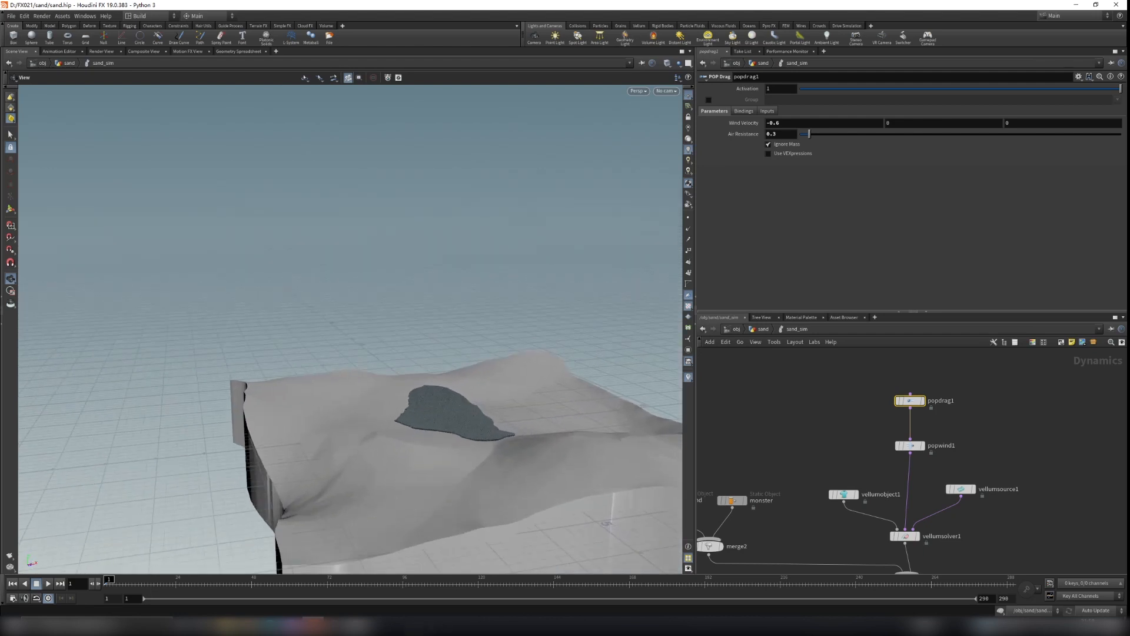
pyautogui.click(357, 625)
pyautogui.moveTo(320, 551); pyautogui.dragTo(442, 512)
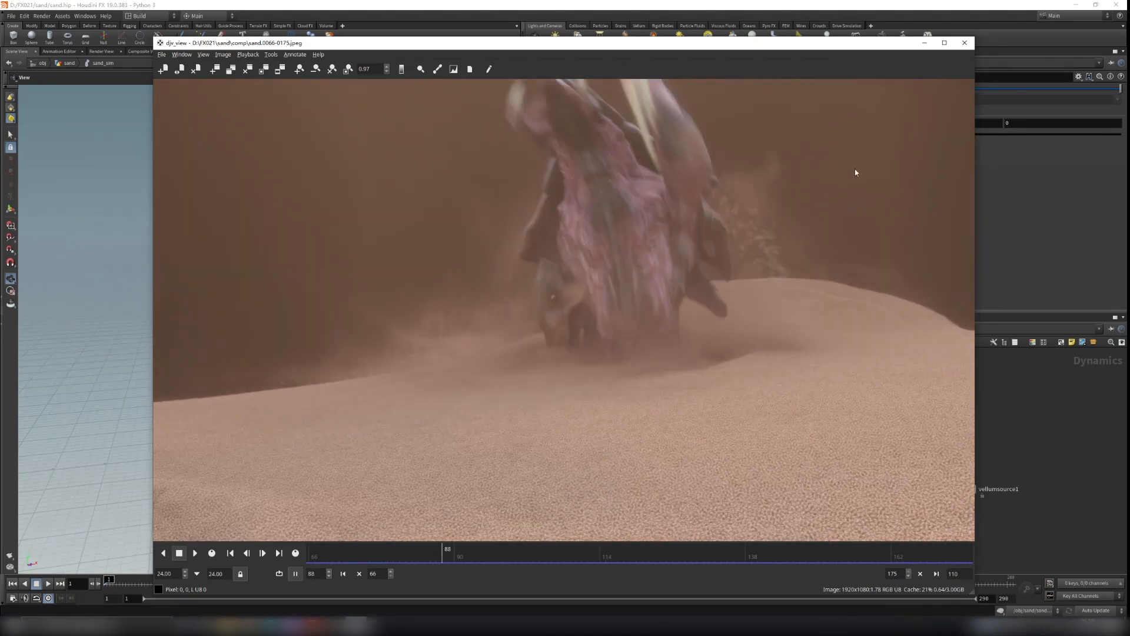
pyautogui.click(924, 44)
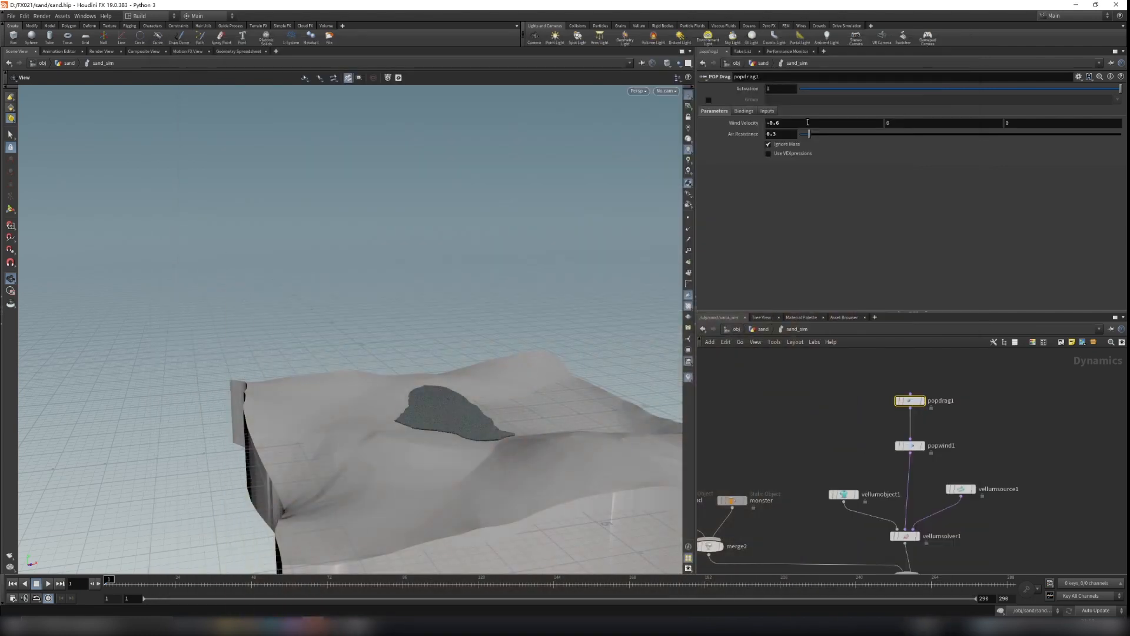
# Step: Examine popdrag1's Wind Velocity and Air Resistance settings while viewing the sand patch from a low side angle
pyautogui.moveTo(464, 455); pyautogui.dragTo(453, 420)
pyautogui.moveTo(559, 375); pyautogui.dragTo(532, 375)
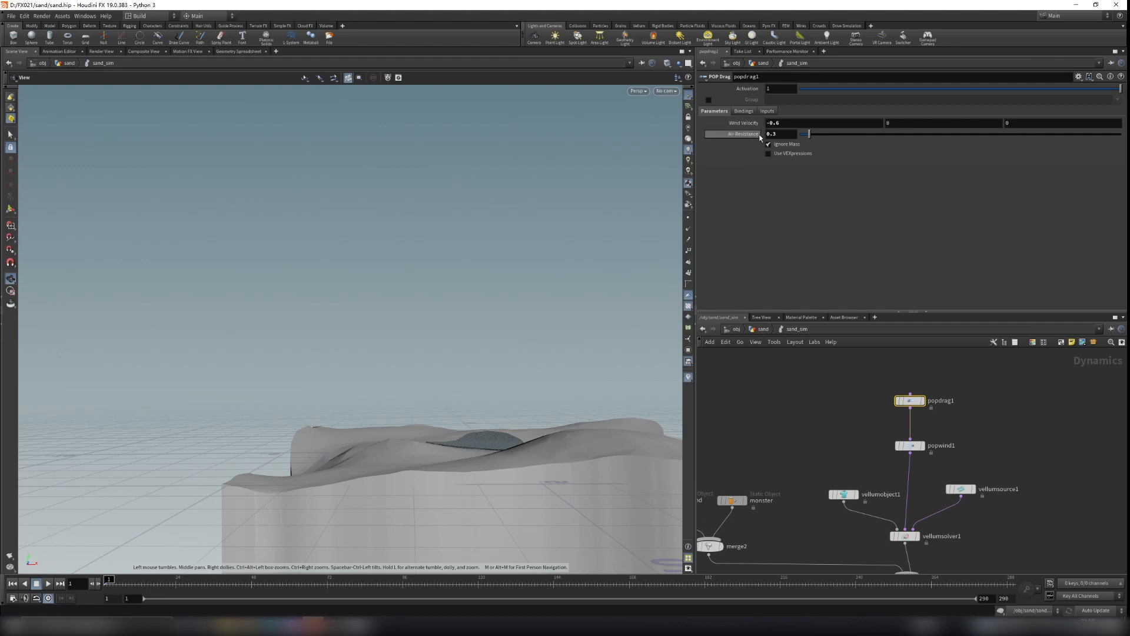
pyautogui.scroll(3, 941, 471)
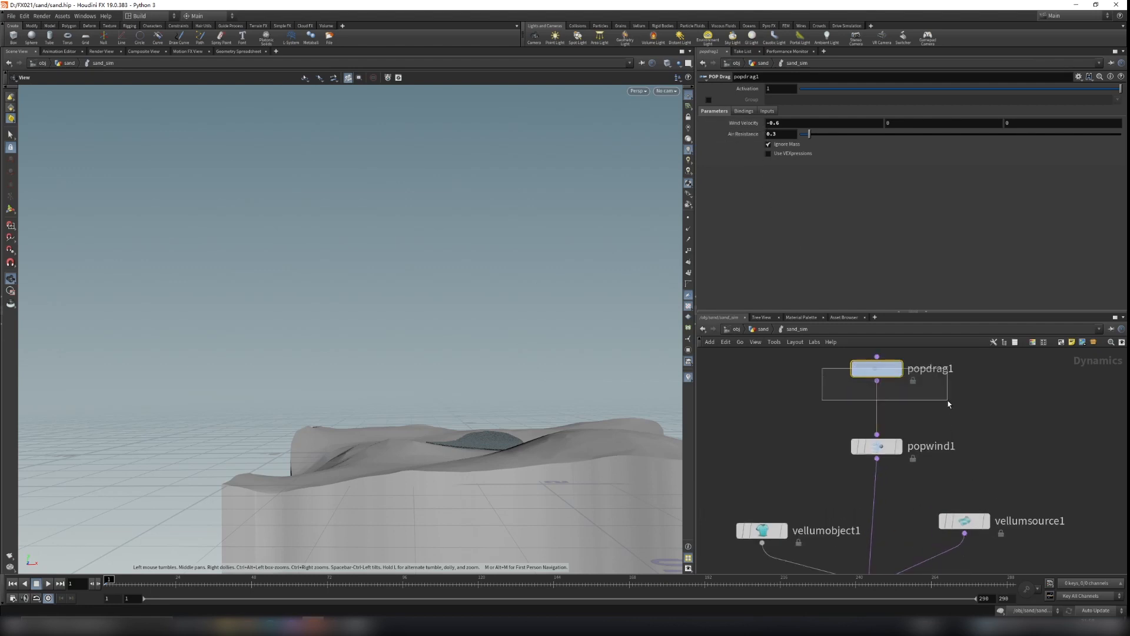
pyautogui.moveTo(575, 436); pyautogui.dragTo(453, 419)
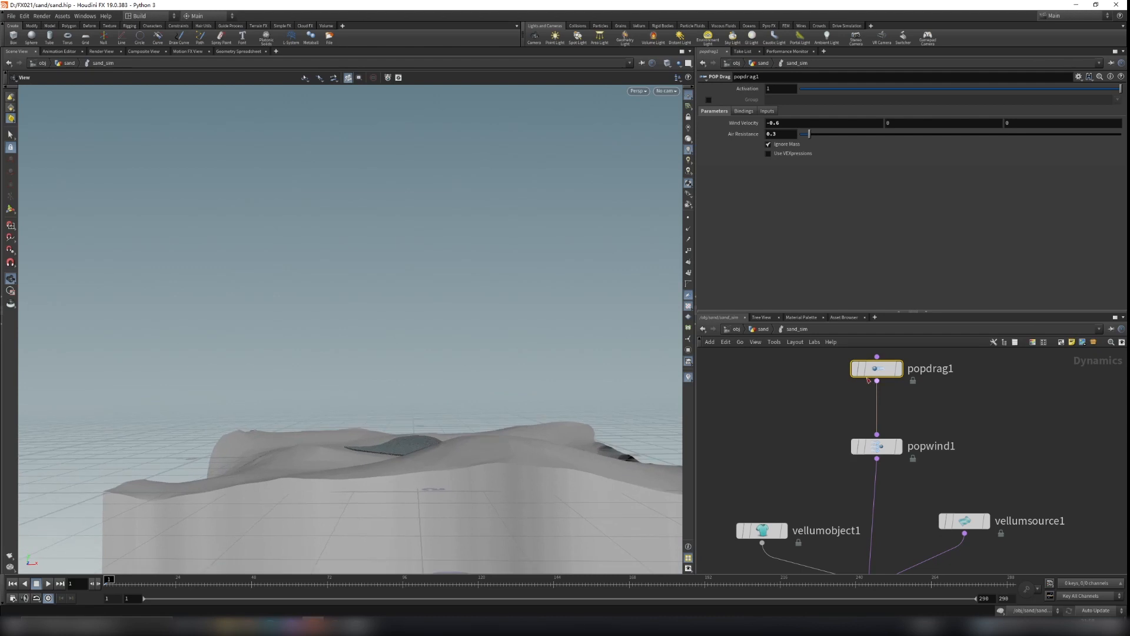
# Step: Review popwind1's wind and noise settings, including the VEXpression that randomizes the amplitude per point
pyautogui.moveTo(783, 404); pyautogui.dragTo(974, 465)
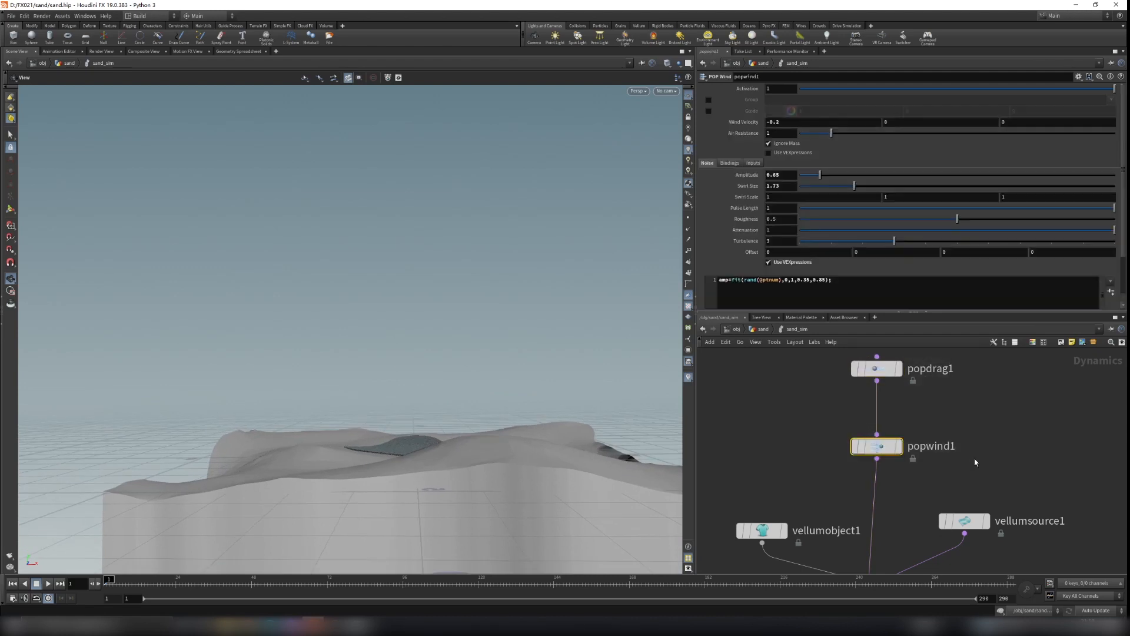
pyautogui.scroll(-2, 719, 245)
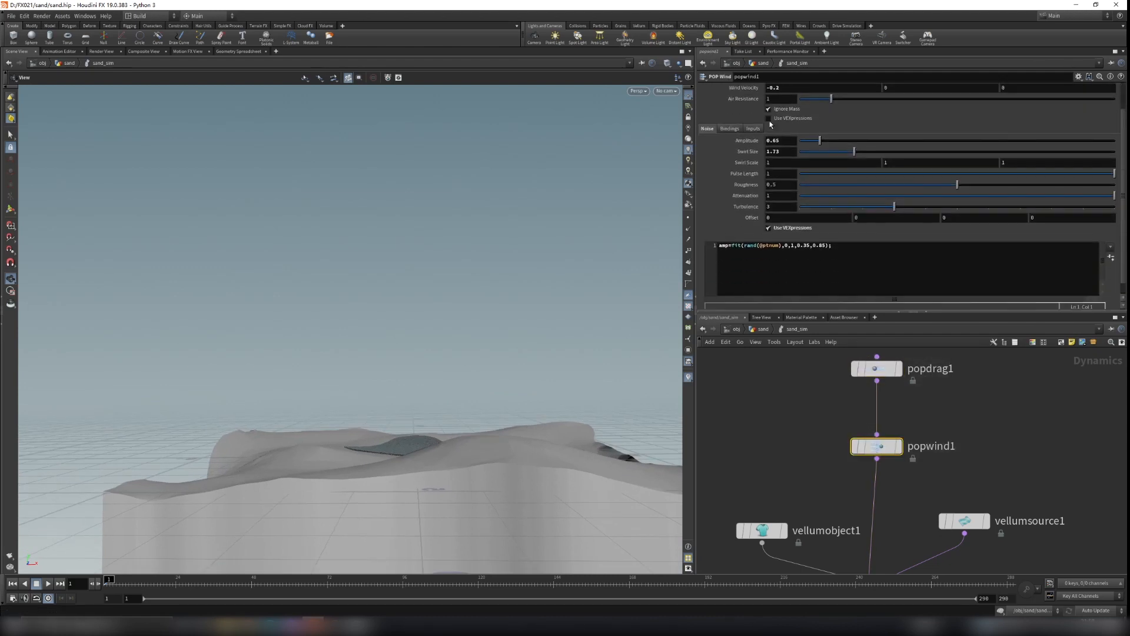
pyautogui.moveTo(474, 328); pyautogui.dragTo(509, 369)
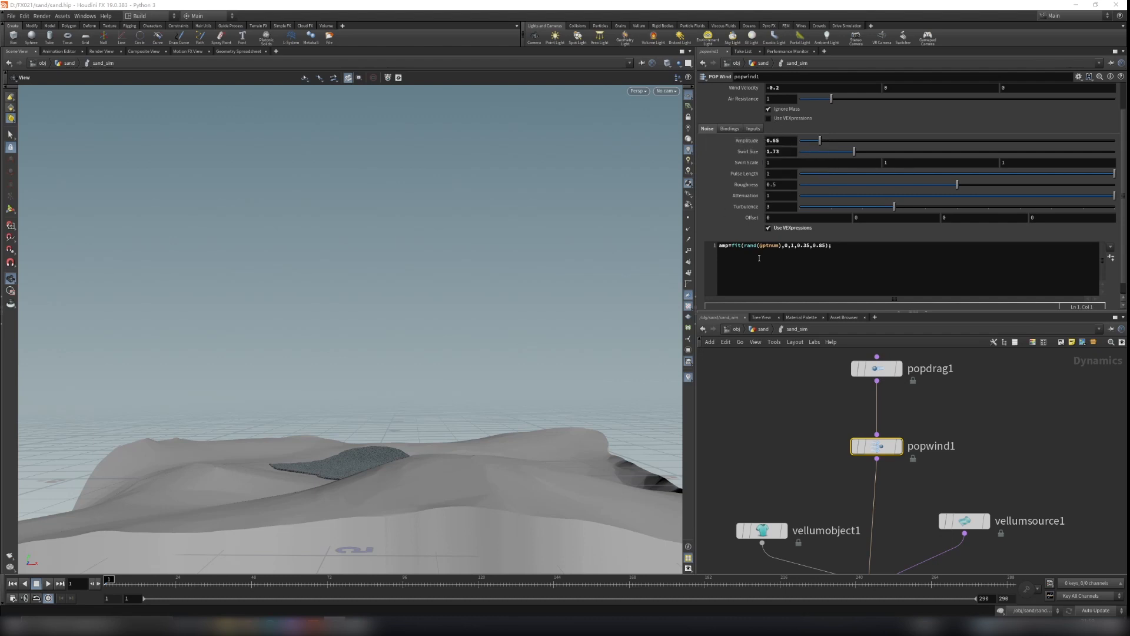
pyautogui.moveTo(745, 246); pyautogui.dragTo(772, 246)
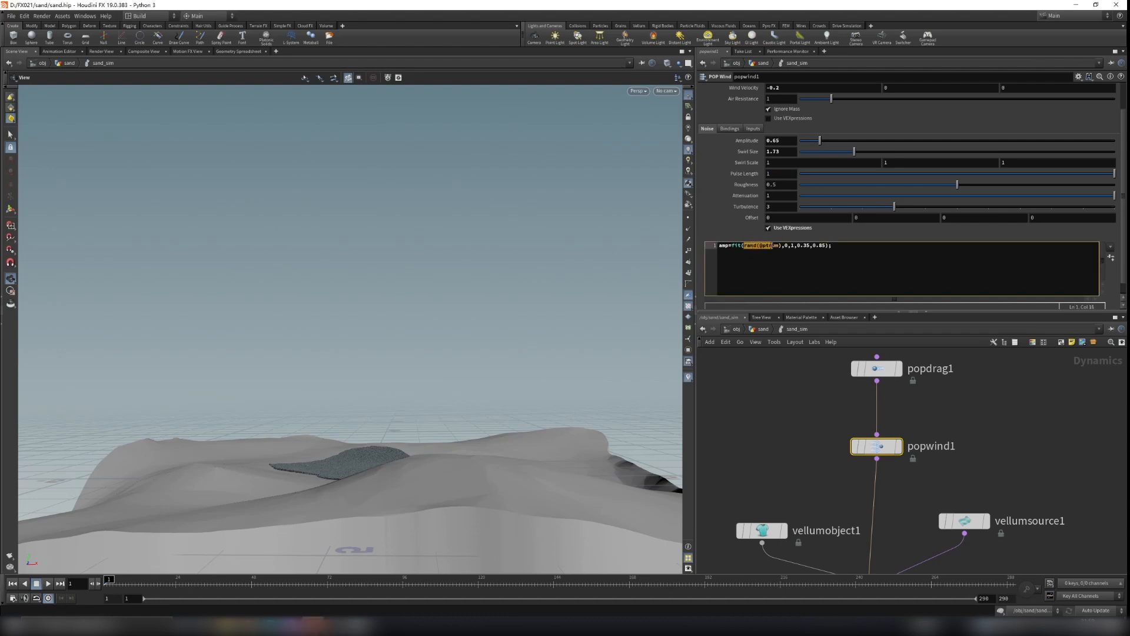
pyautogui.write(')')
pyautogui.moveTo(784, 246); pyautogui.dragTo(808, 245)
pyautogui.click(818, 253)
pyautogui.moveTo(827, 246); pyautogui.dragTo(716, 248)
pyautogui.click(855, 254)
pyautogui.scroll(-1, 752, 217)
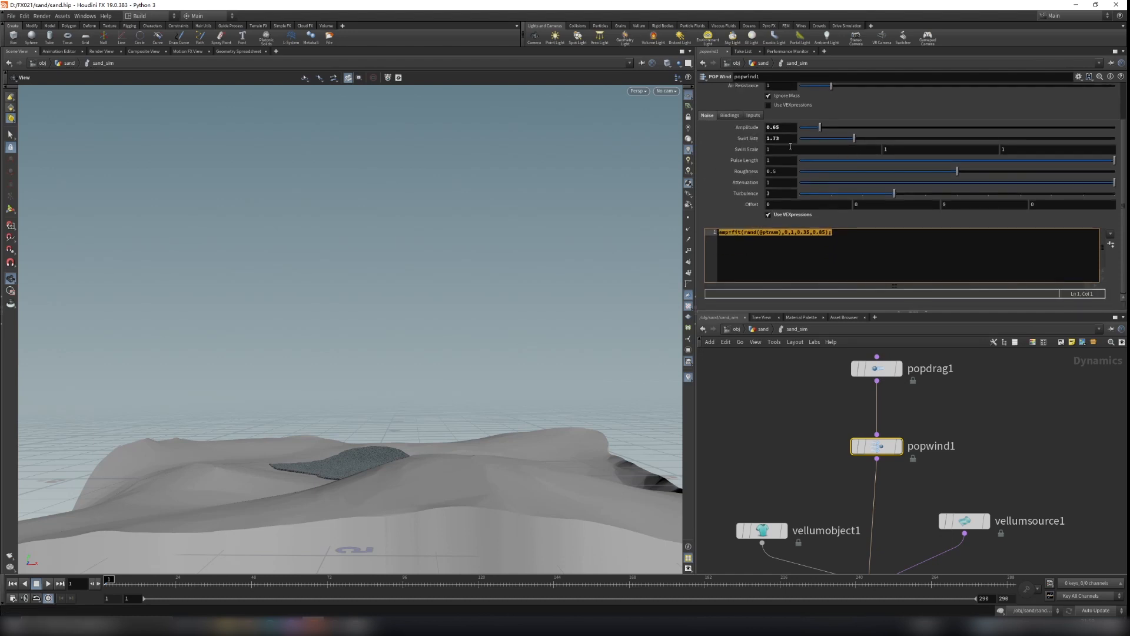
# Step: View the complete sand_sim dynamics network and show the vellumsource1 node's parameters
pyautogui.scroll(-6, 935, 390)
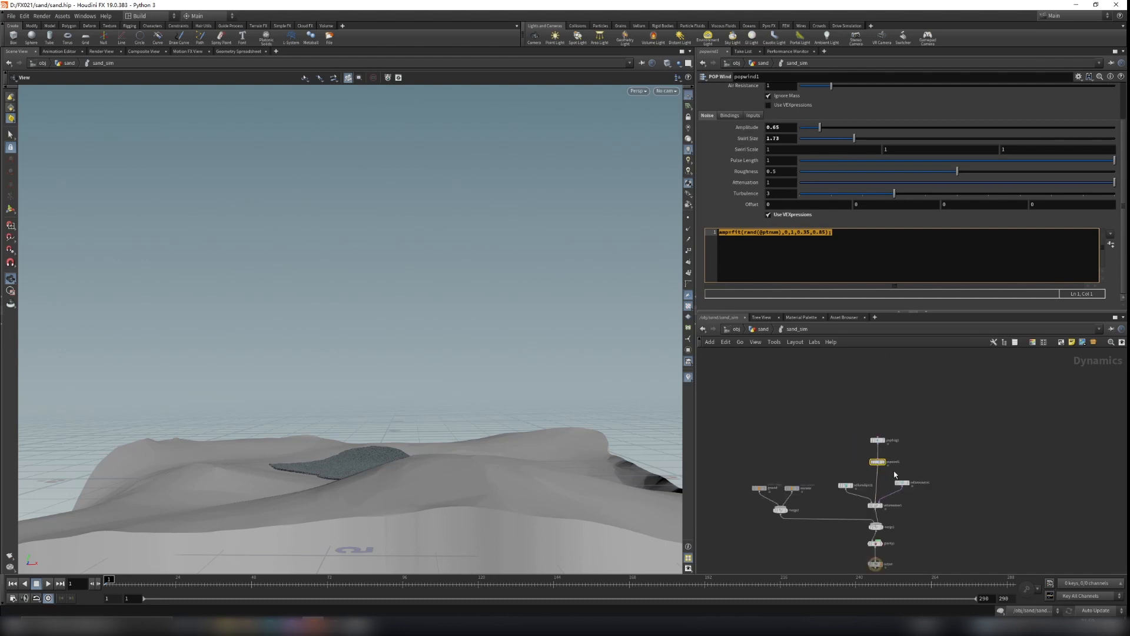
pyautogui.scroll(4, 935, 416)
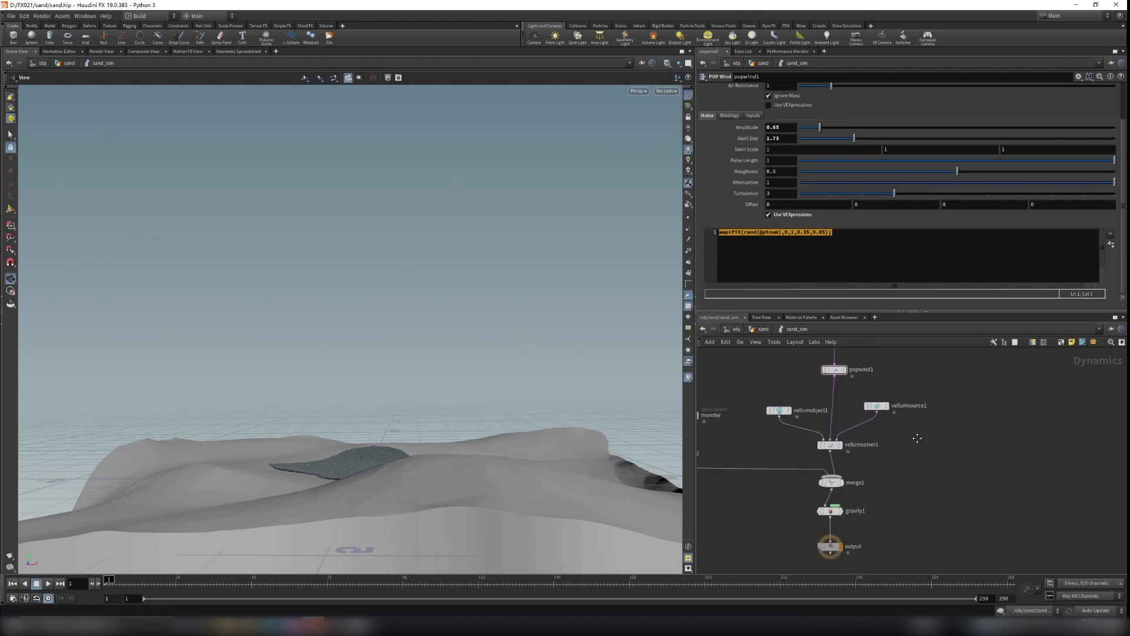
pyautogui.scroll(-2, 865, 386)
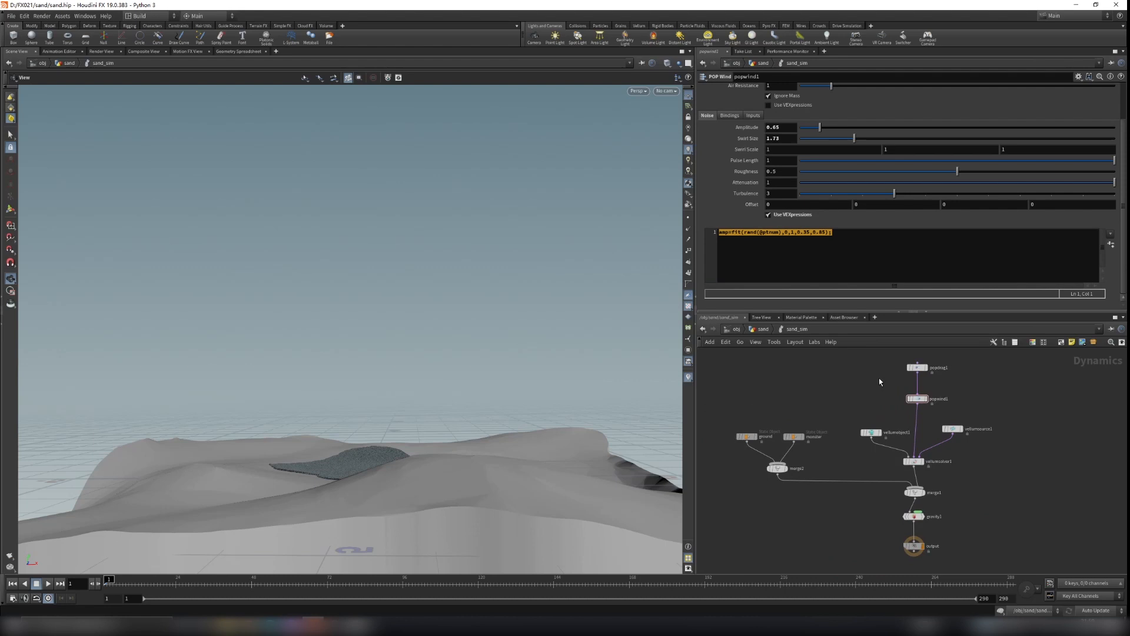
pyautogui.moveTo(732, 353); pyautogui.dragTo(1070, 558)
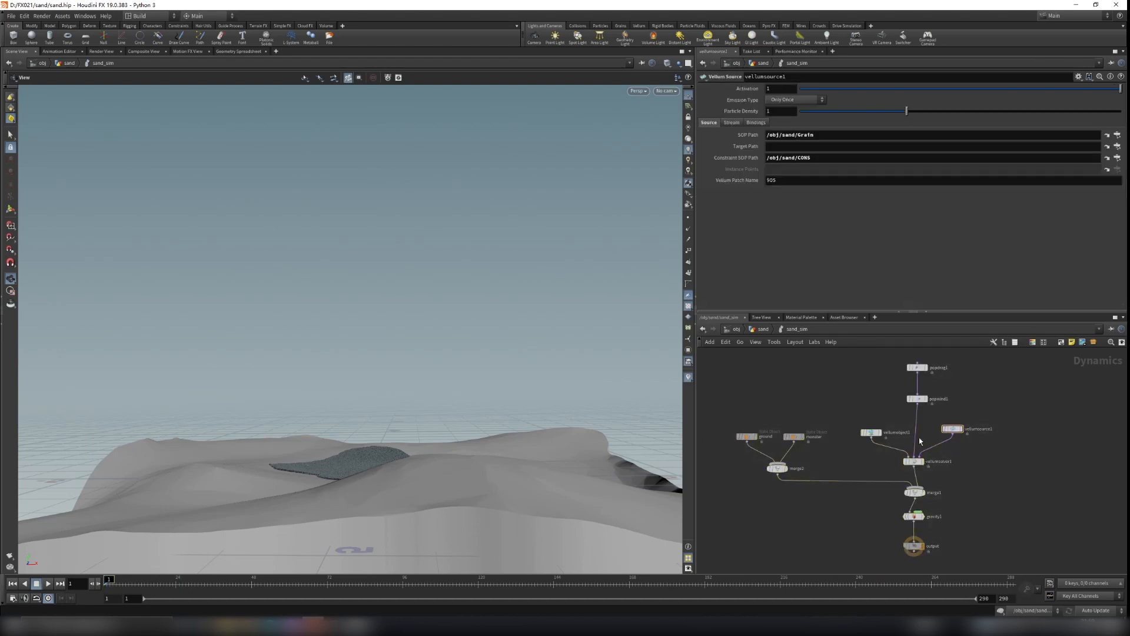
# Step: Return to the sand geometry network and inspect sand_sim's *vellum* object setting while viewing the grain patch
pyautogui.click(765, 330)
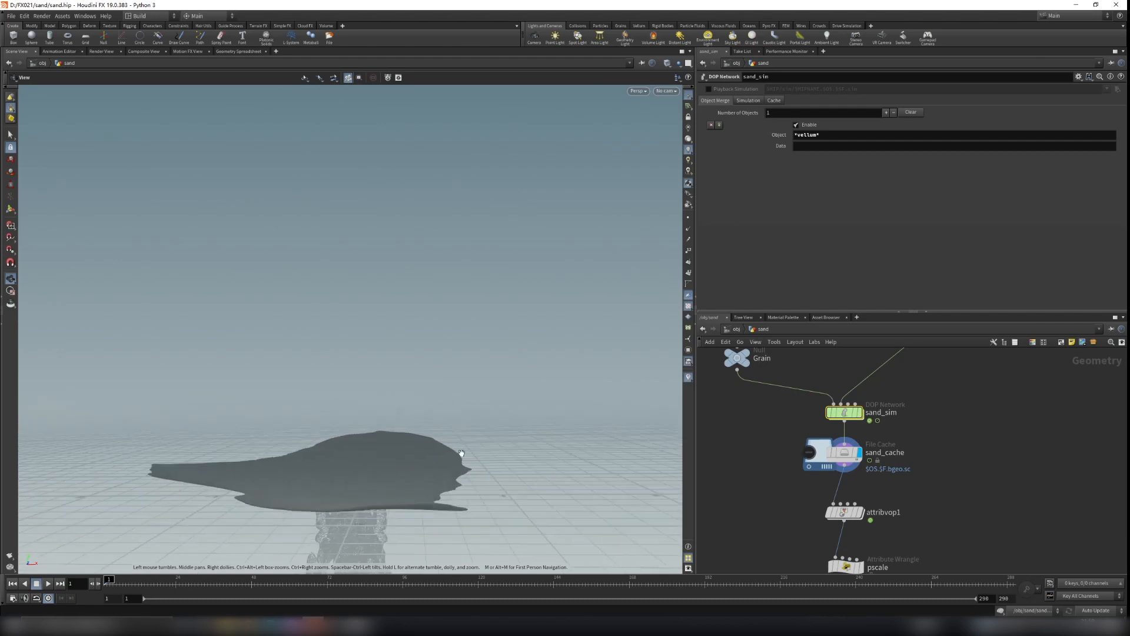
pyautogui.moveTo(818, 135); pyautogui.dragTo(842, 137)
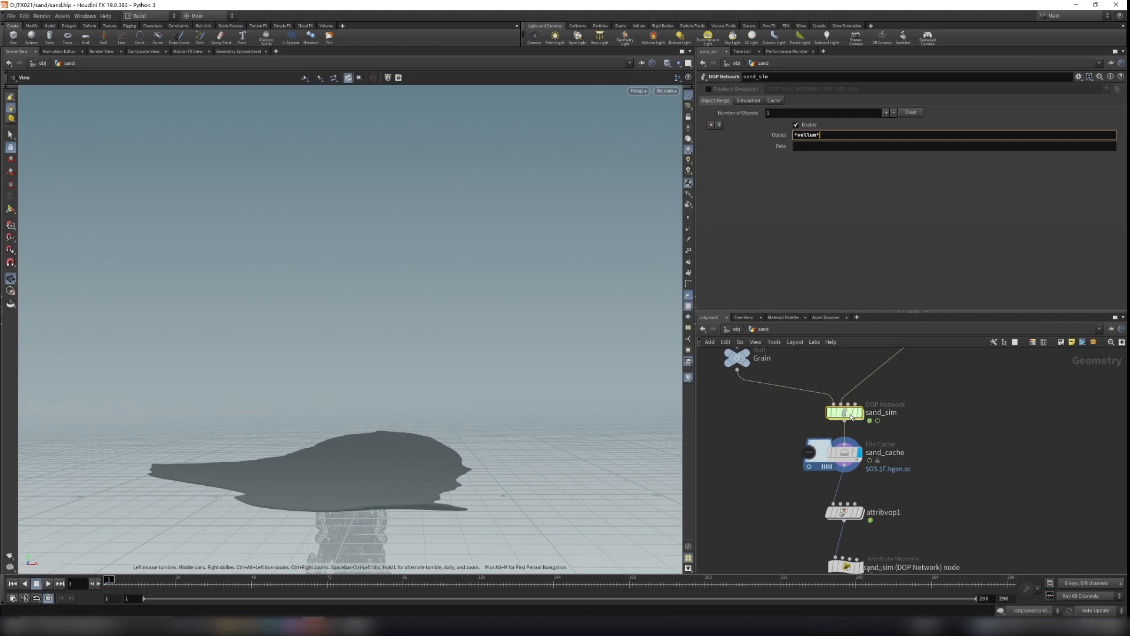
pyautogui.moveTo(393, 487); pyautogui.dragTo(716, 259)
pyautogui.click(871, 134)
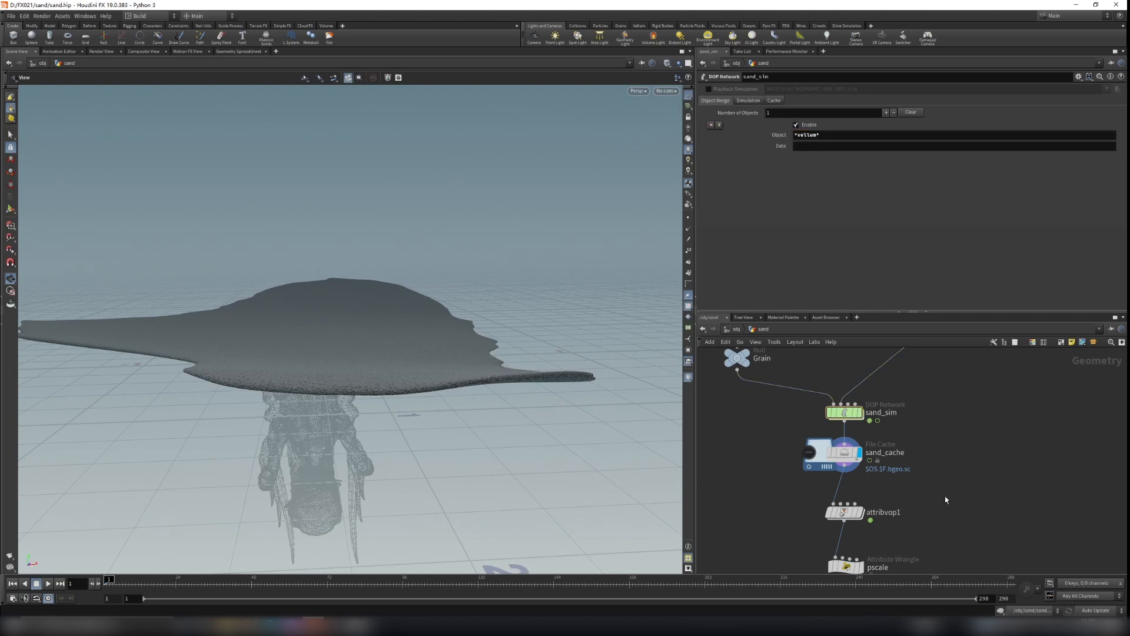
# Step: Check the sand_cache file cache settings, and show the parameters of attribvop1 below it
pyautogui.scroll(2, 818, 535)
pyautogui.click(847, 435)
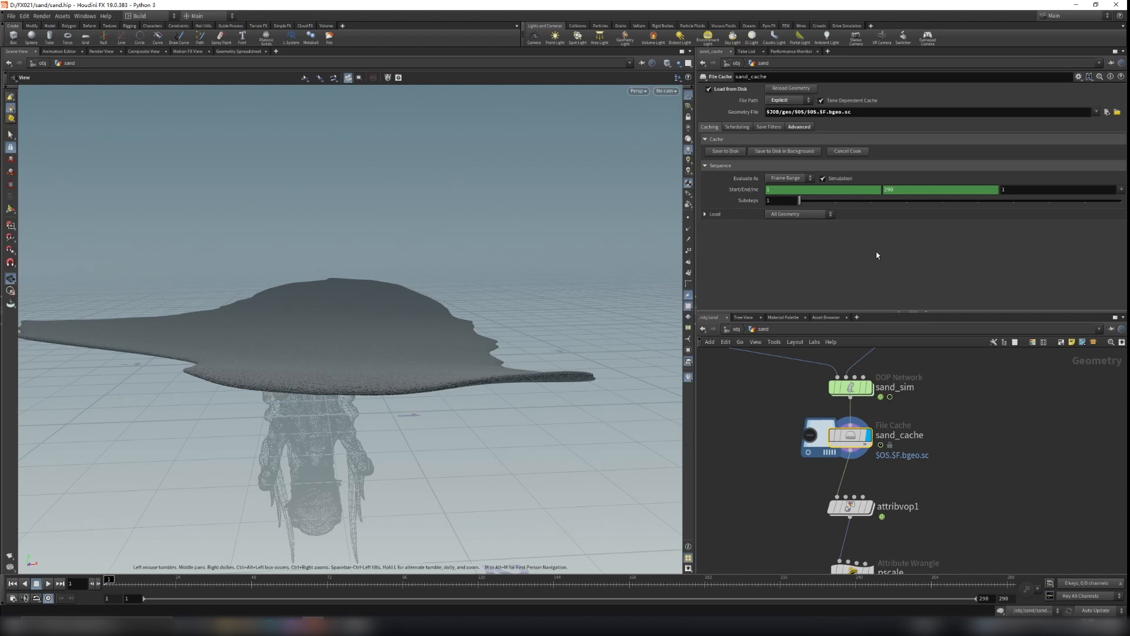
pyautogui.moveTo(975, 539); pyautogui.dragTo(968, 468, button='middle')
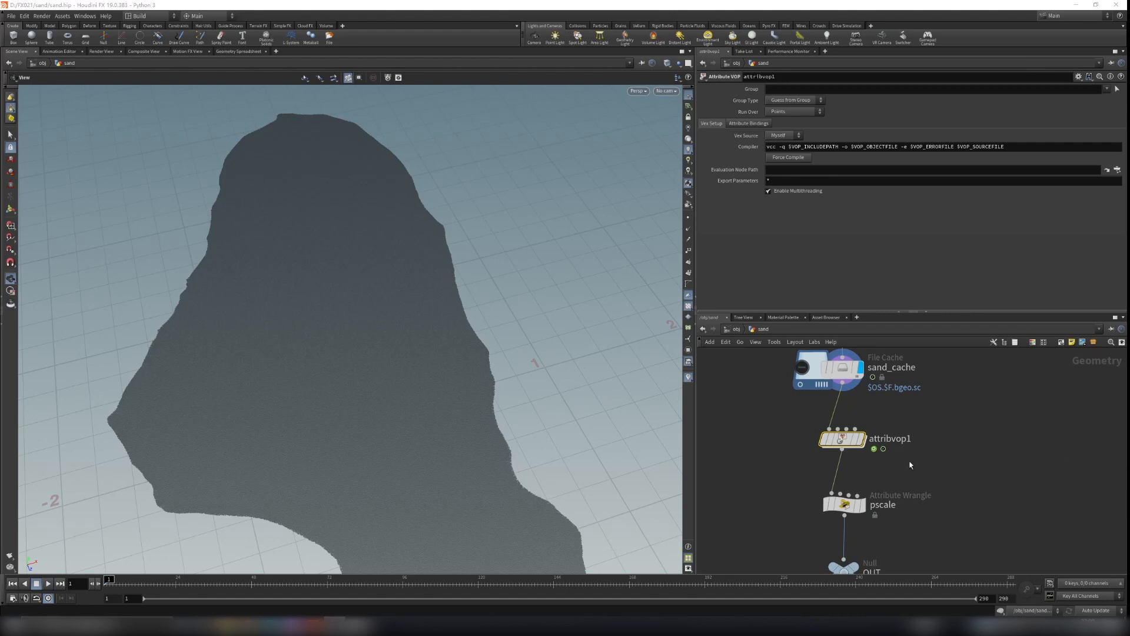
# Step: Go to frame 137 and view the cached sand around the emerging monster from several angles
pyautogui.scroll(1, 737, 376)
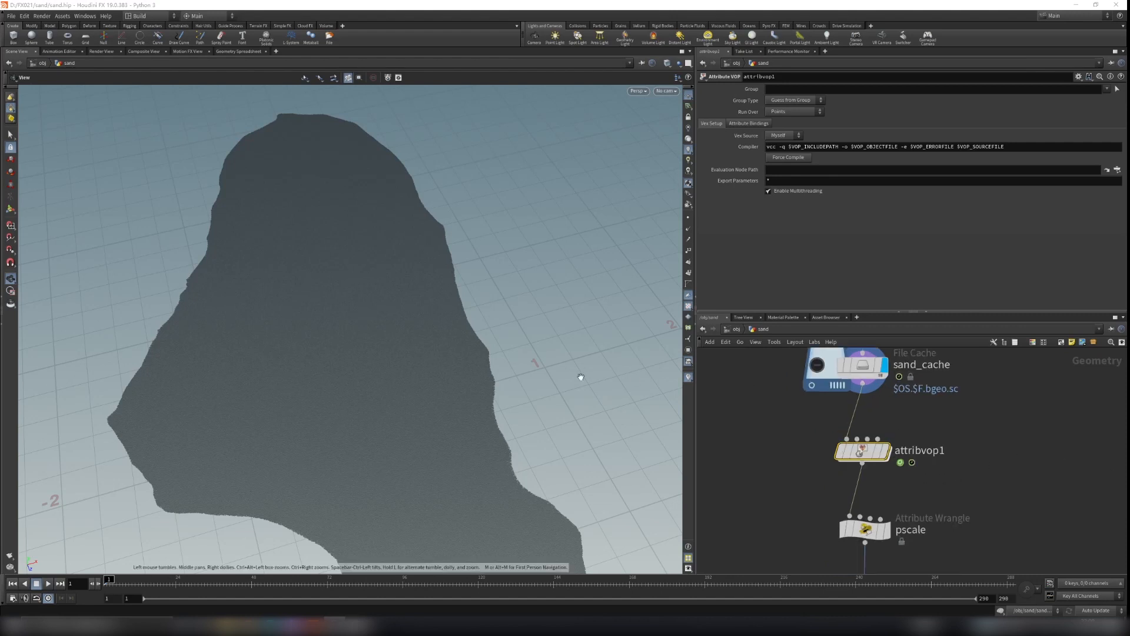
pyautogui.moveTo(436, 459); pyautogui.dragTo(424, 368)
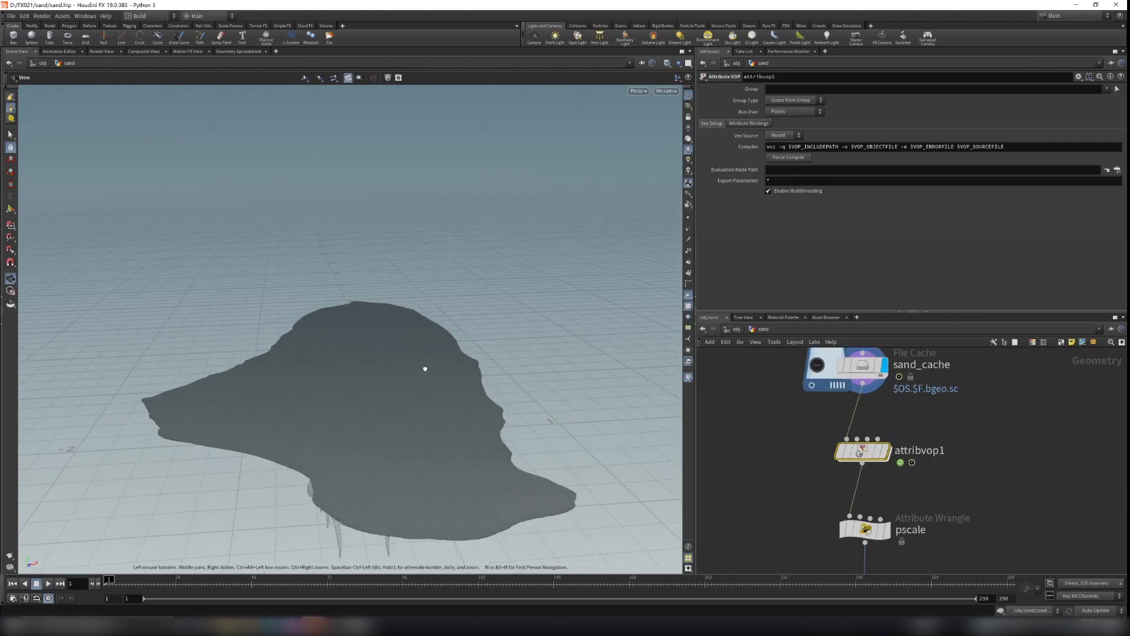
pyautogui.click(532, 581)
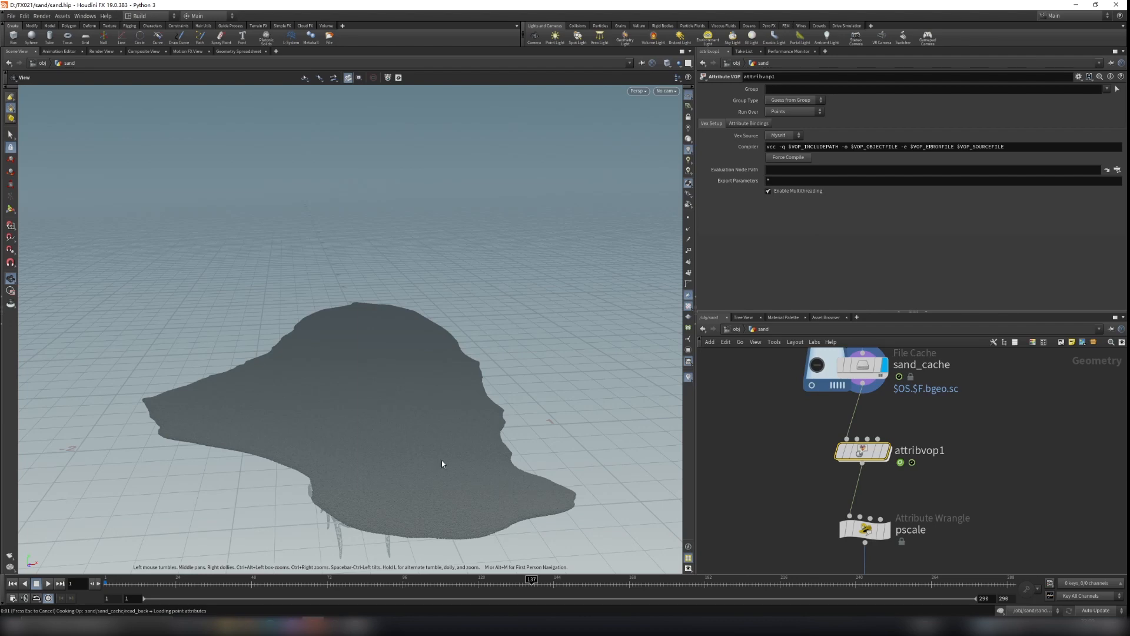
pyautogui.moveTo(422, 430); pyautogui.dragTo(348, 348, button='right')
pyautogui.moveTo(348, 348); pyautogui.dragTo(185, 392)
pyautogui.moveTo(184, 392); pyautogui.dragTo(325, 363, button='middle')
pyautogui.moveTo(326, 363); pyautogui.dragTo(383, 379)
pyautogui.scroll(3, 924, 453)
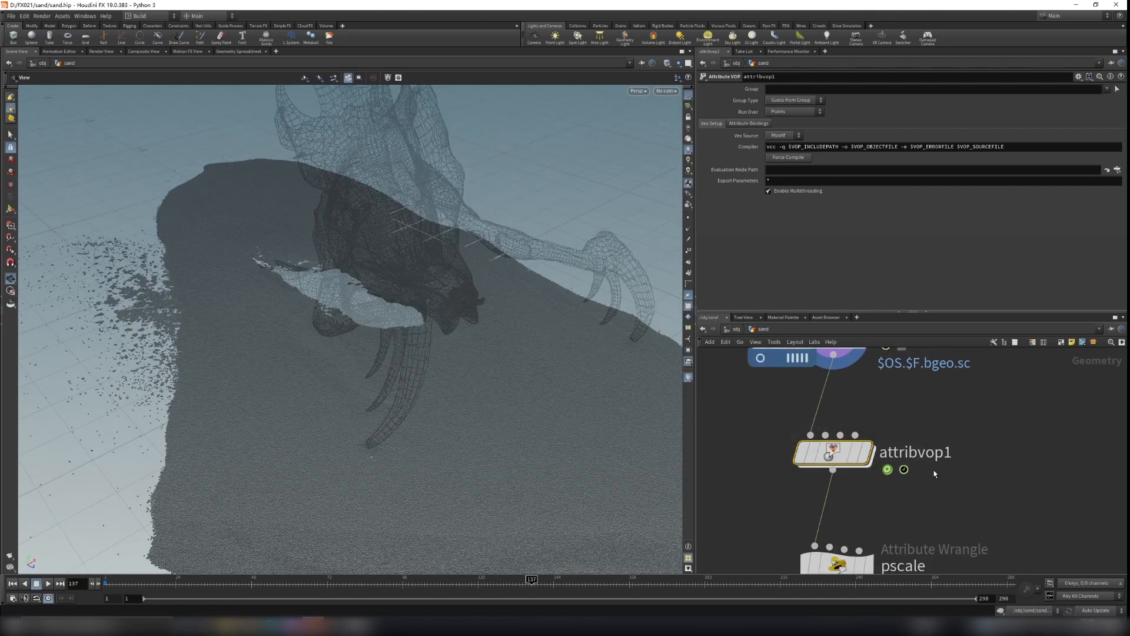
# Step: Display attribvop1's result and view the noise coloring over the whole sand patch
pyautogui.click(867, 454)
pyautogui.moveTo(589, 418); pyautogui.dragTo(317, 321)
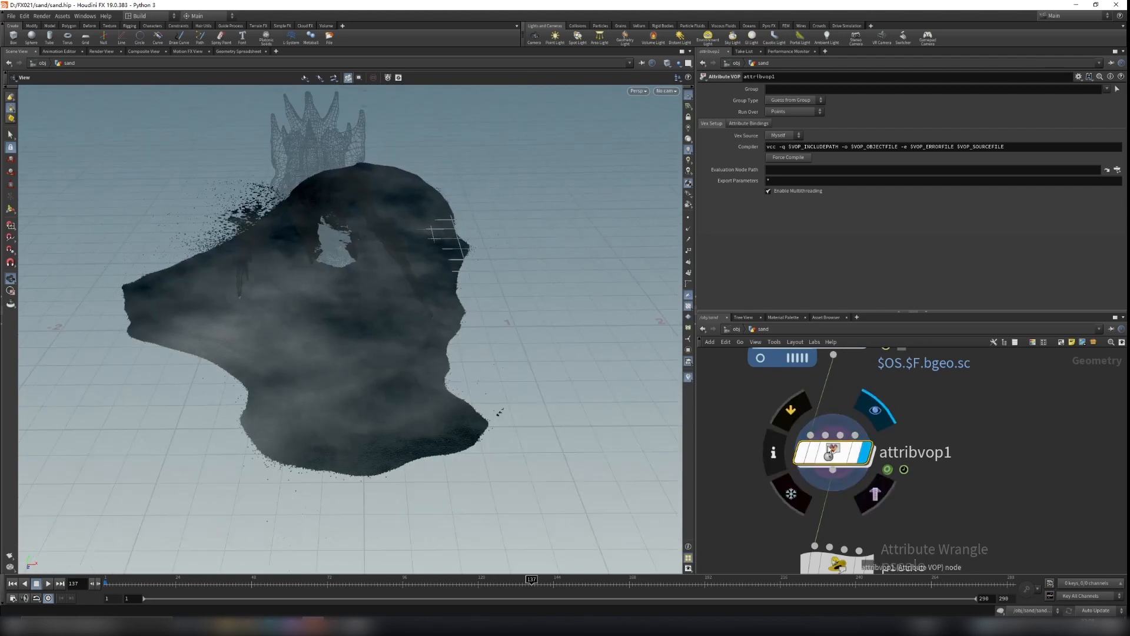
# Step: Open attribvop1's network and disconnect aanoise1's noise output from the Cd input of geometryvopoutput1
pyautogui.doubleClick(833, 454)
pyautogui.press('y')
pyautogui.moveTo(957, 476); pyautogui.dragTo(933, 521)
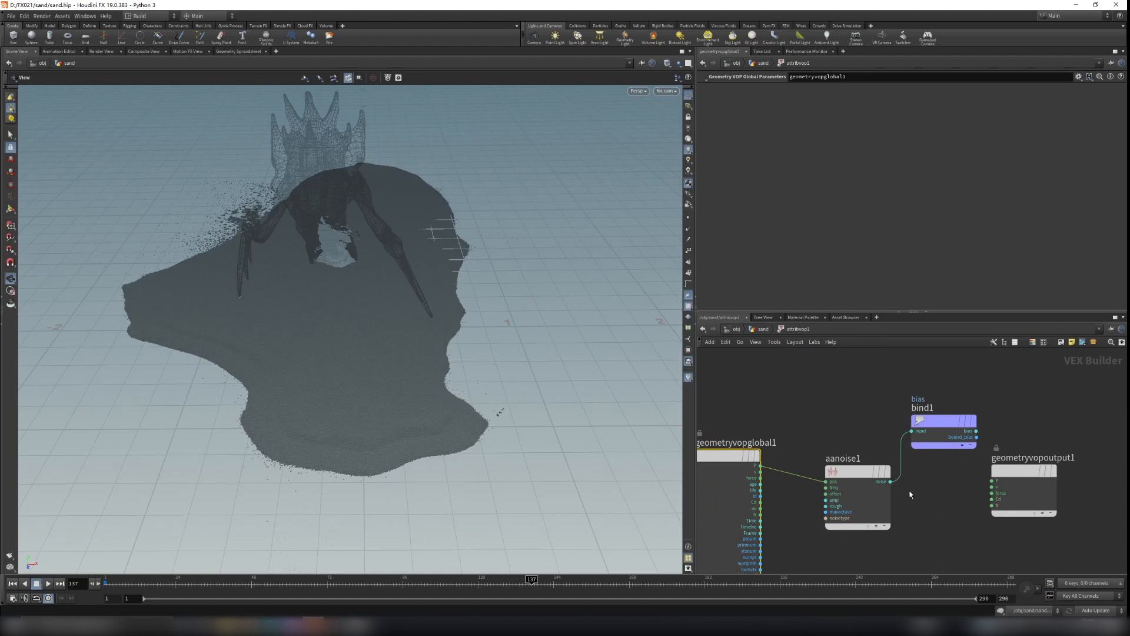
# Step: Move the bias bind1 node above geometryvopoutput1, show its parameters, and view the uncolored sand
pyautogui.moveTo(847, 425); pyautogui.dragTo(849, 415, button='middle')
pyautogui.moveTo(959, 407); pyautogui.dragTo(991, 399)
pyautogui.moveTo(313, 328); pyautogui.dragTo(422, 435, button='right')
pyautogui.moveTo(422, 435); pyautogui.dragTo(426, 396)
pyautogui.moveTo(426, 396); pyautogui.dragTo(399, 396, button='right')
pyautogui.moveTo(400, 396); pyautogui.dragTo(418, 391)
pyautogui.moveTo(419, 391); pyautogui.dragTo(396, 391, button='right')
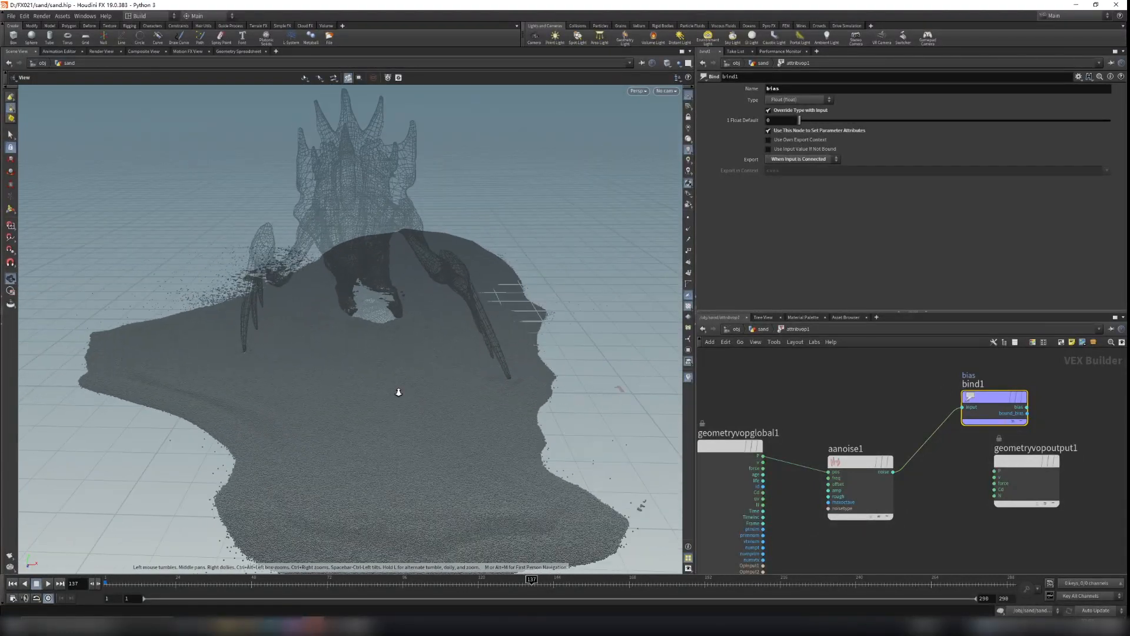
# Step: Connect aanoise1's noise output to Cd, view the noise pattern on the sand, and cut that connection again
pyautogui.click(894, 472)
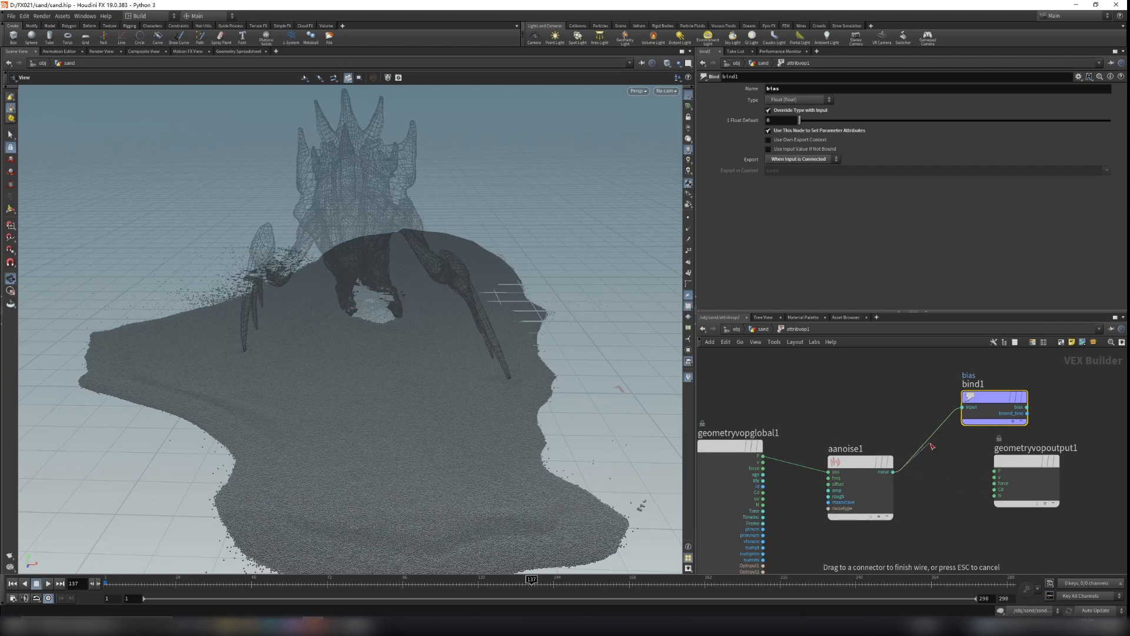
pyautogui.click(992, 490)
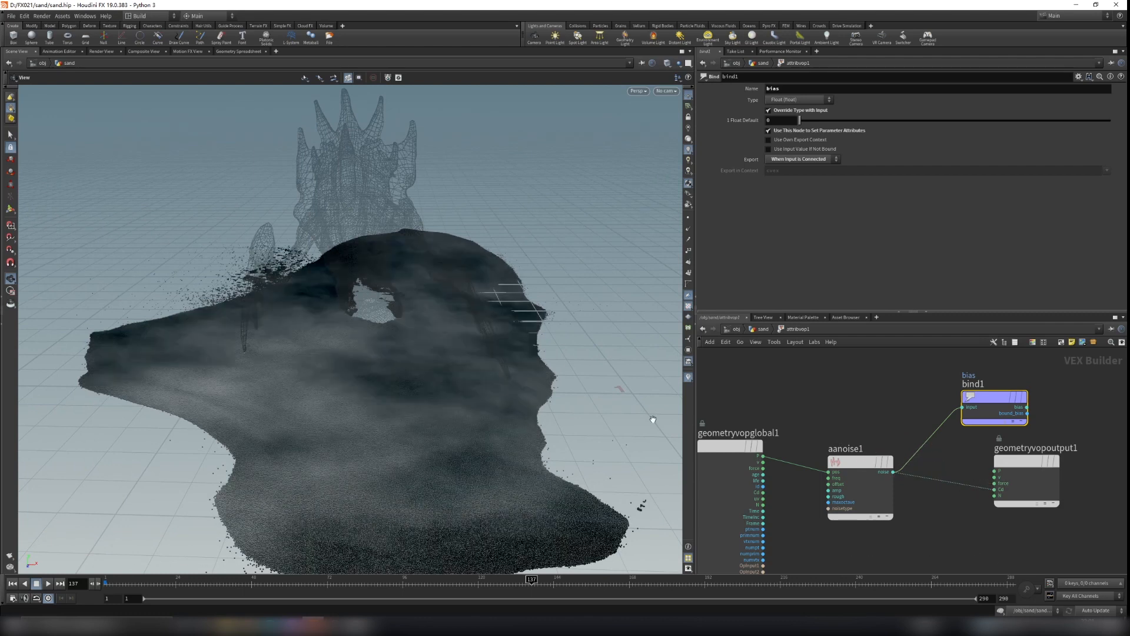
pyautogui.scroll(5, 504, 384)
pyautogui.moveTo(447, 429); pyautogui.dragTo(318, 447, button='right')
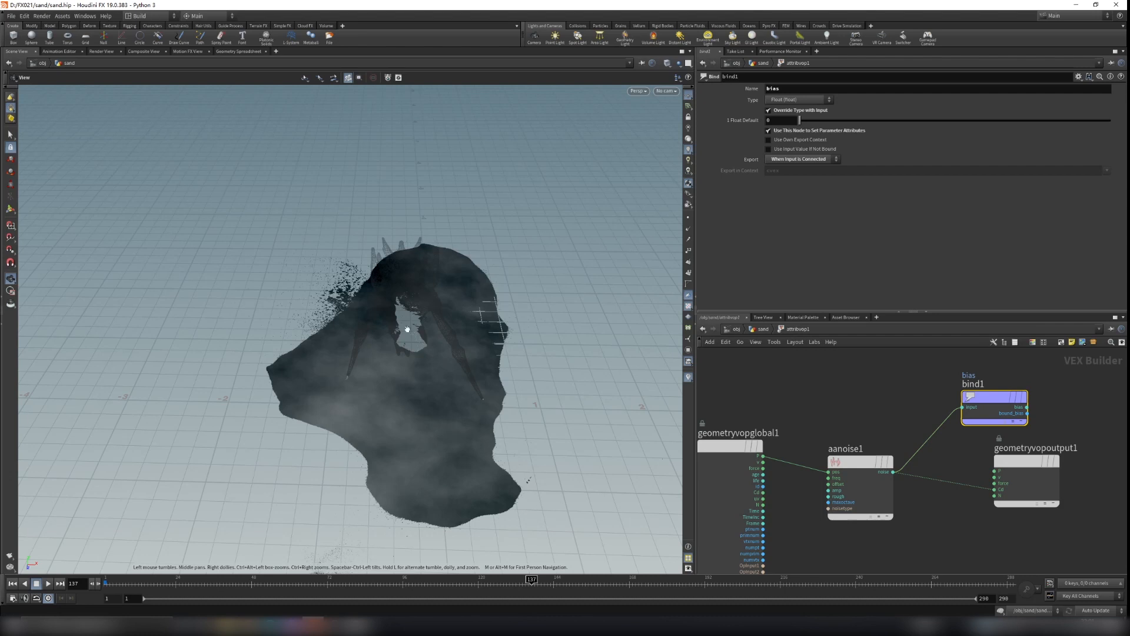
pyautogui.scroll(3, 878, 451)
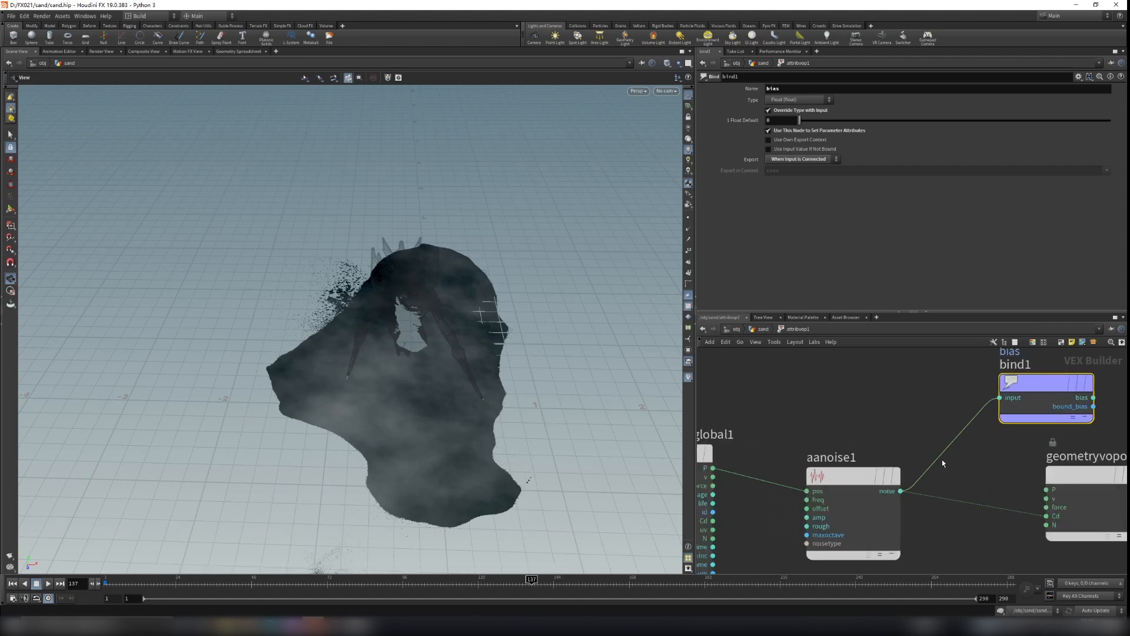
pyautogui.moveTo(985, 489); pyautogui.dragTo(955, 529)
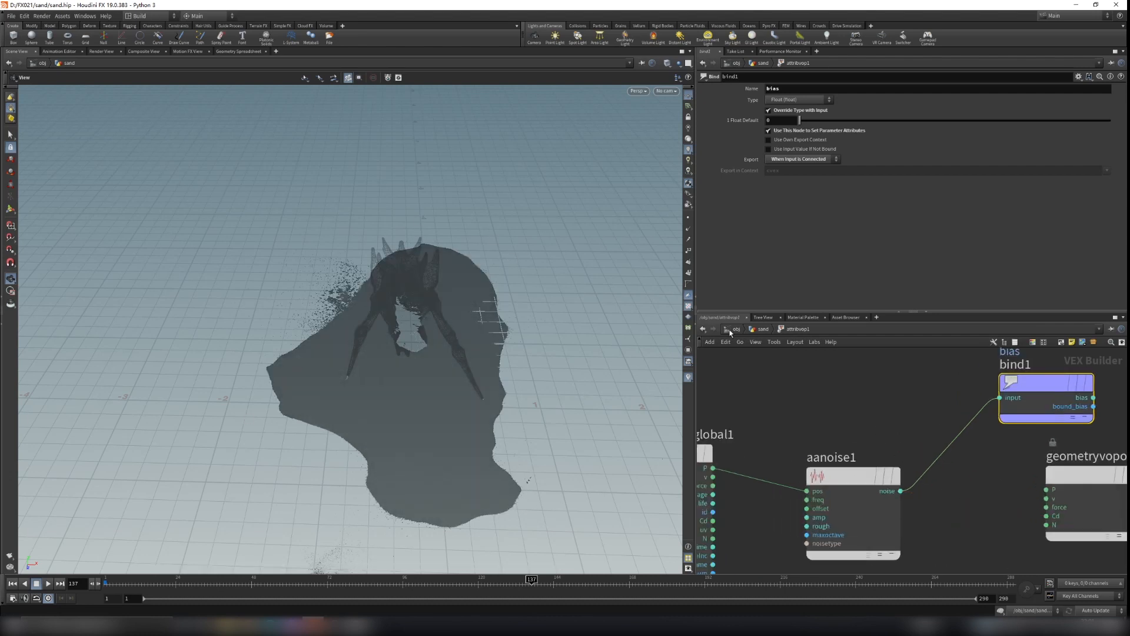
# Step: Switch to the stage context and open the lopnet1 network
pyautogui.click(730, 330)
pyautogui.click(772, 328)
pyautogui.click(774, 392)
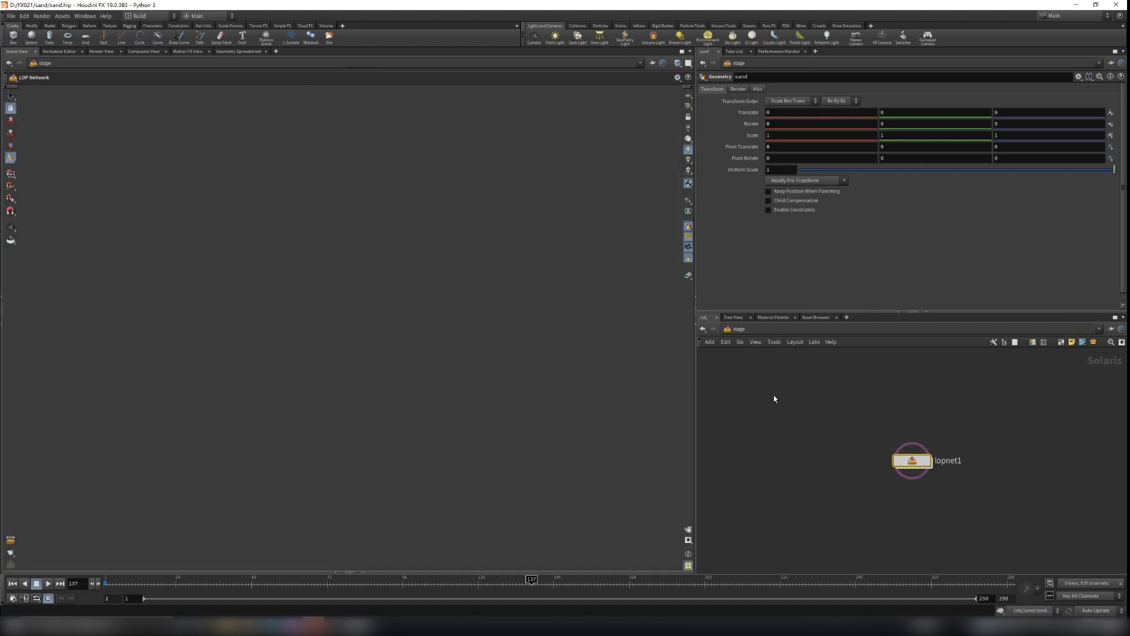
pyautogui.click(921, 456)
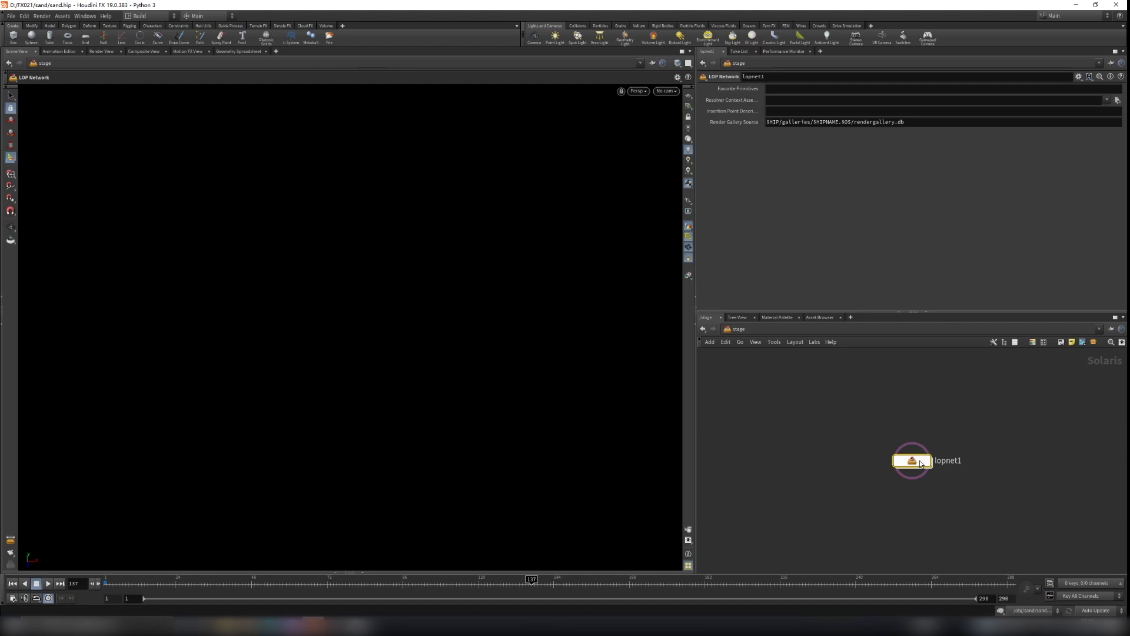
pyautogui.doubleClick(920, 461)
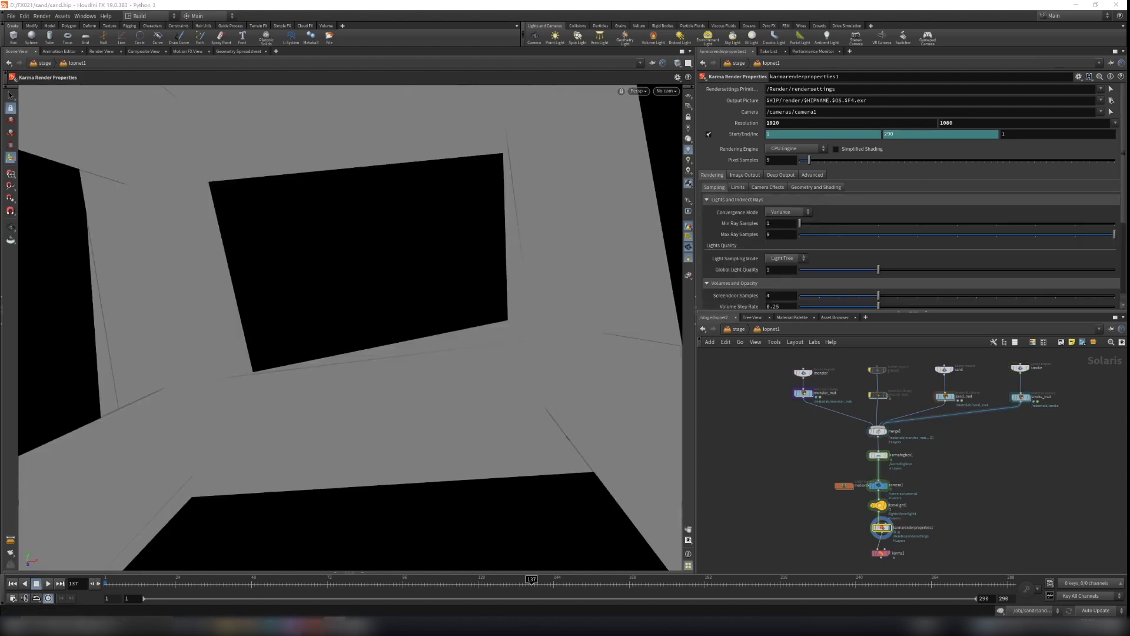
# Step: Open the sand_mat material's shader network and inspect the bind1 node that reads the bias attribute
pyautogui.scroll(5, 911, 429)
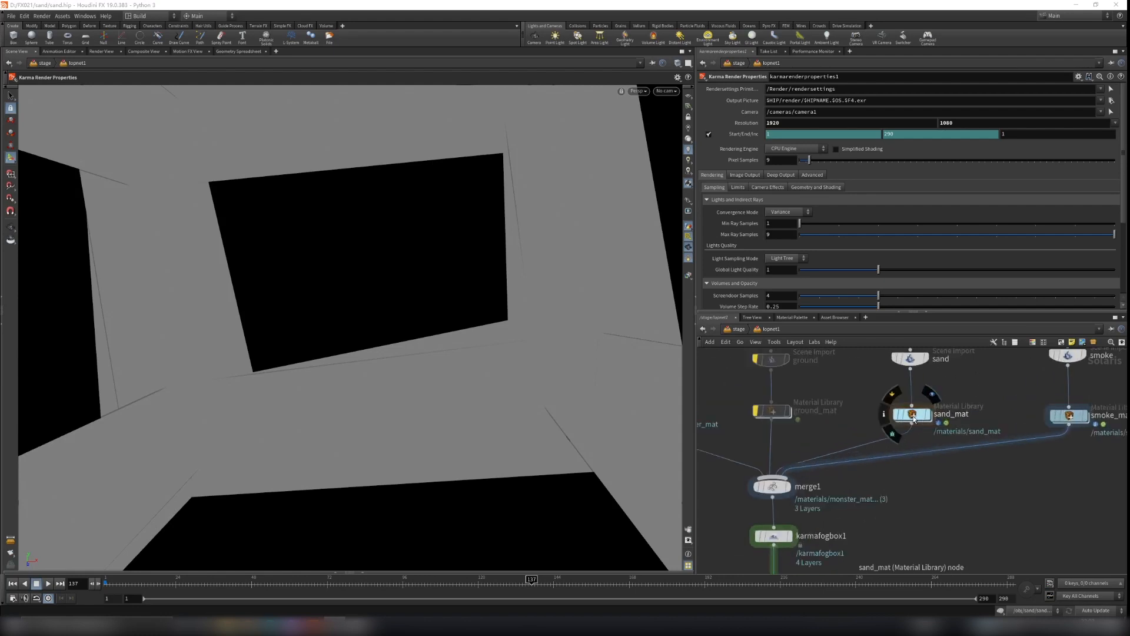
pyautogui.doubleClick(912, 415)
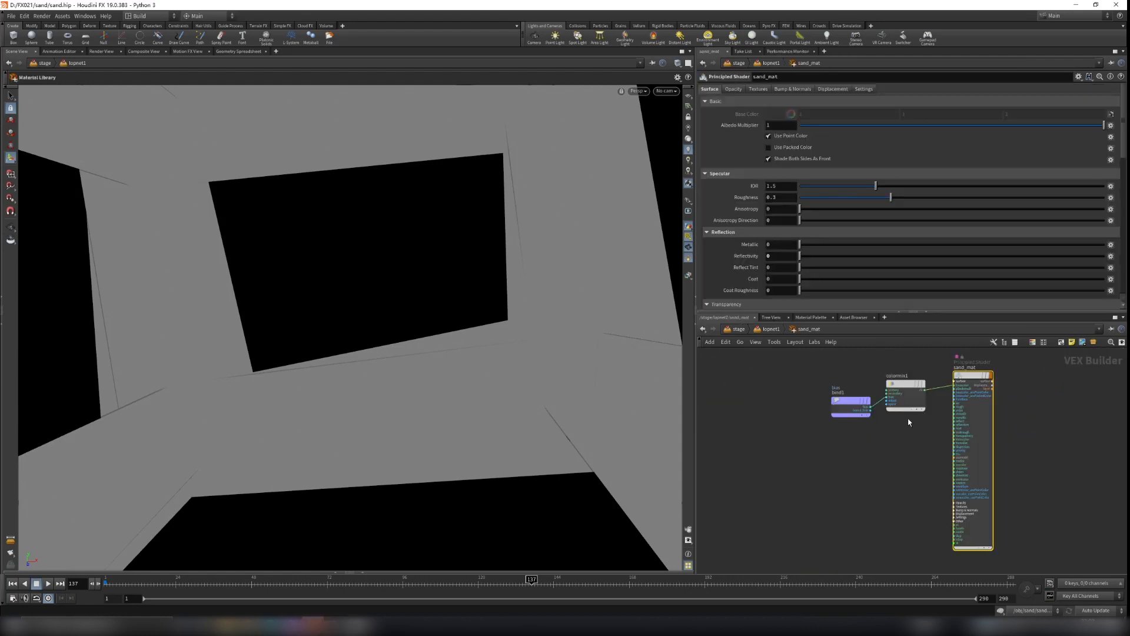
pyautogui.scroll(3, 883, 376)
pyautogui.moveTo(724, 378); pyautogui.dragTo(859, 482)
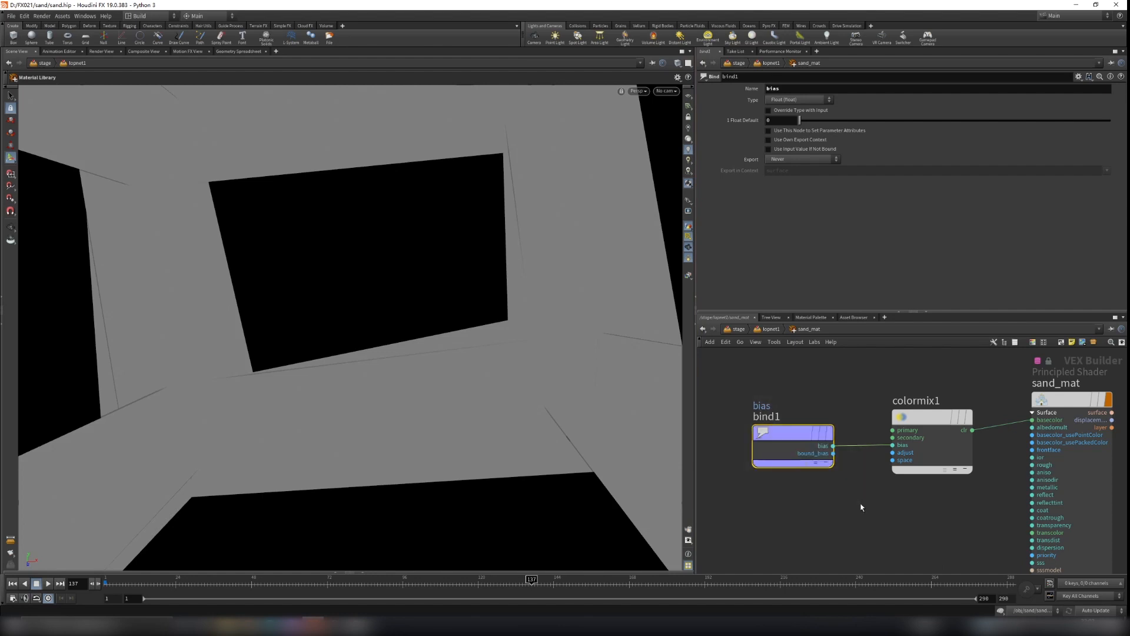
pyautogui.moveTo(785, 430); pyautogui.dragTo(776, 416)
pyautogui.moveTo(912, 432)
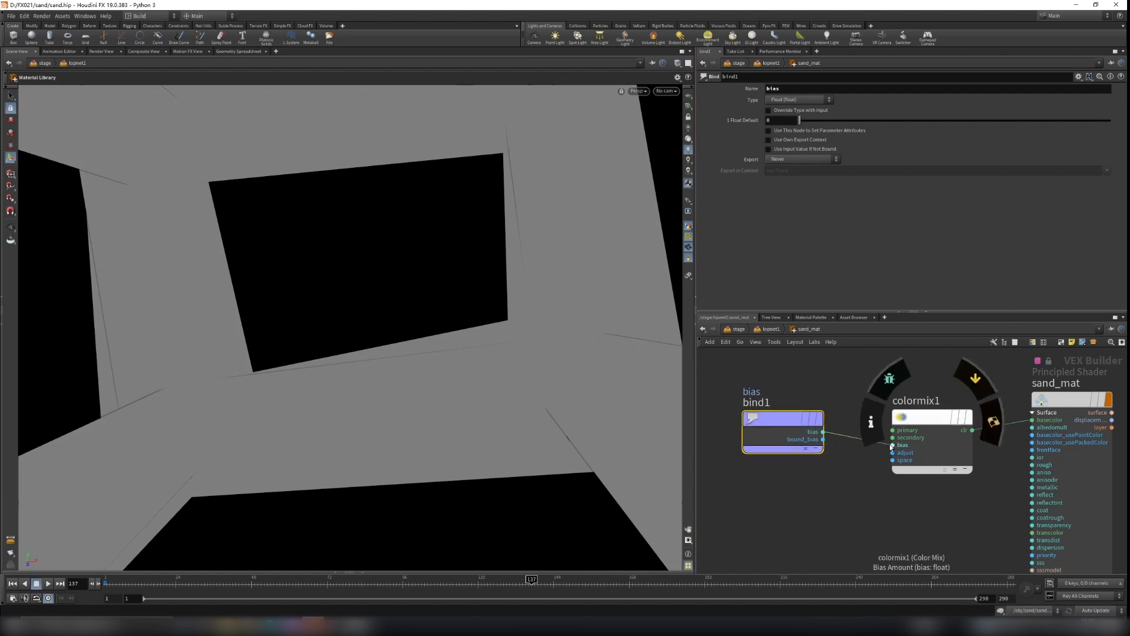
# Step: Inspect colormix1's primary and secondary colors feeding sand_mat's base color, and move the bias bind1 node lower
pyautogui.click(917, 422)
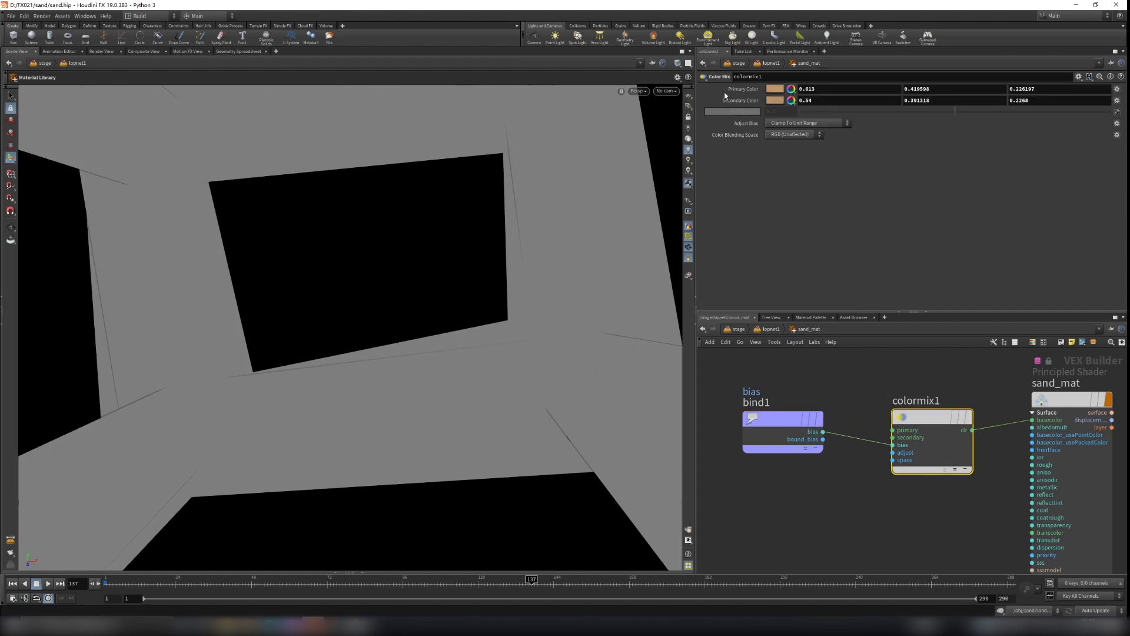
pyautogui.moveTo(773, 418)
pyautogui.moveTo(772, 417); pyautogui.dragTo(779, 474)
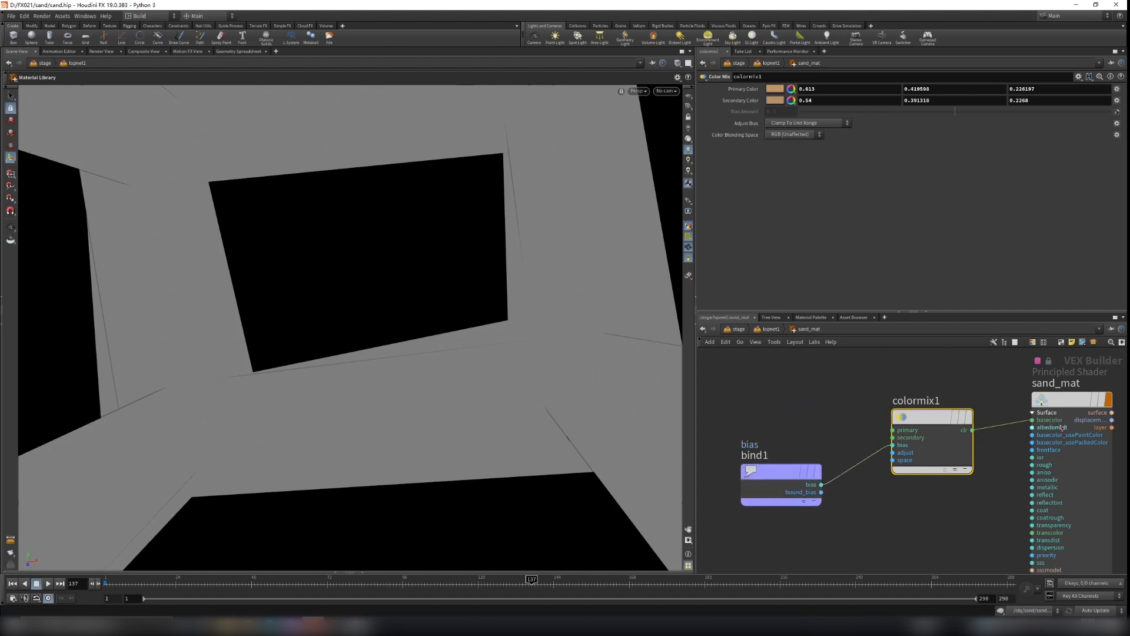
pyautogui.moveTo(1061, 404)
# Step: Return to the object level, enter the sand geometry, and reopen the attribvop1 network with aanoise1 and bind1
pyautogui.click(735, 330)
pyautogui.click(748, 331)
pyautogui.click(774, 374)
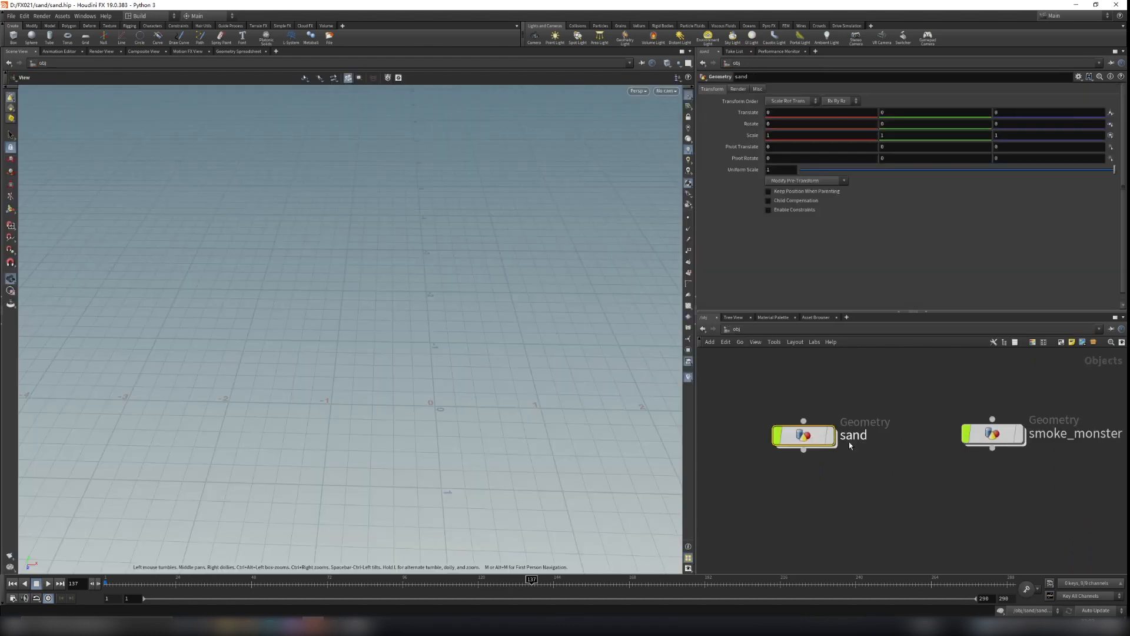
pyautogui.doubleClick(796, 438)
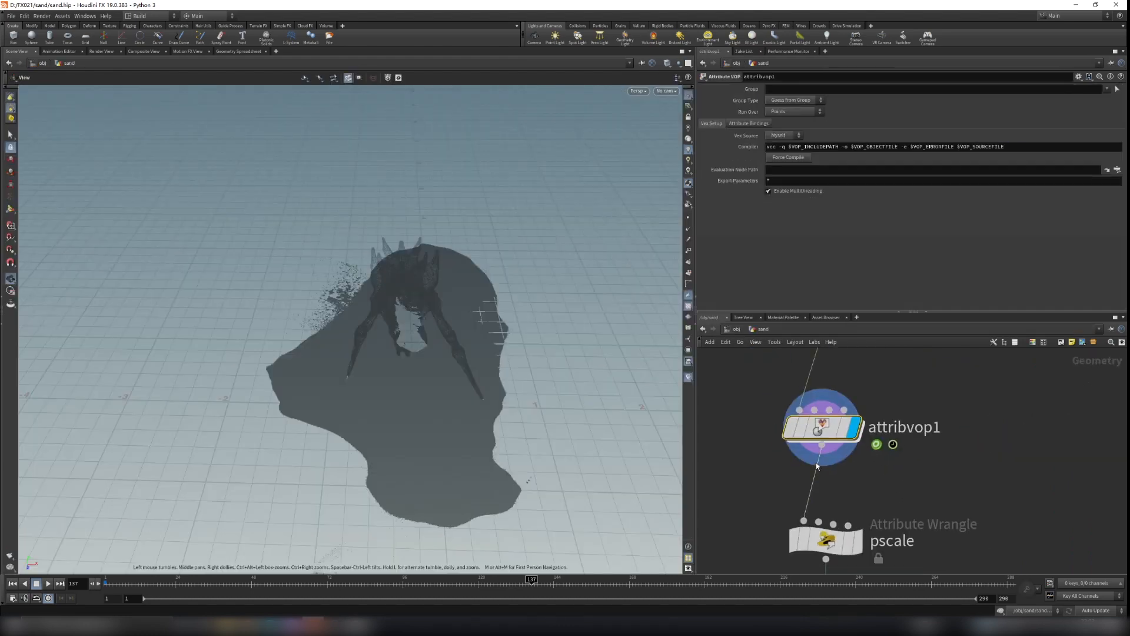
pyautogui.doubleClick(868, 463)
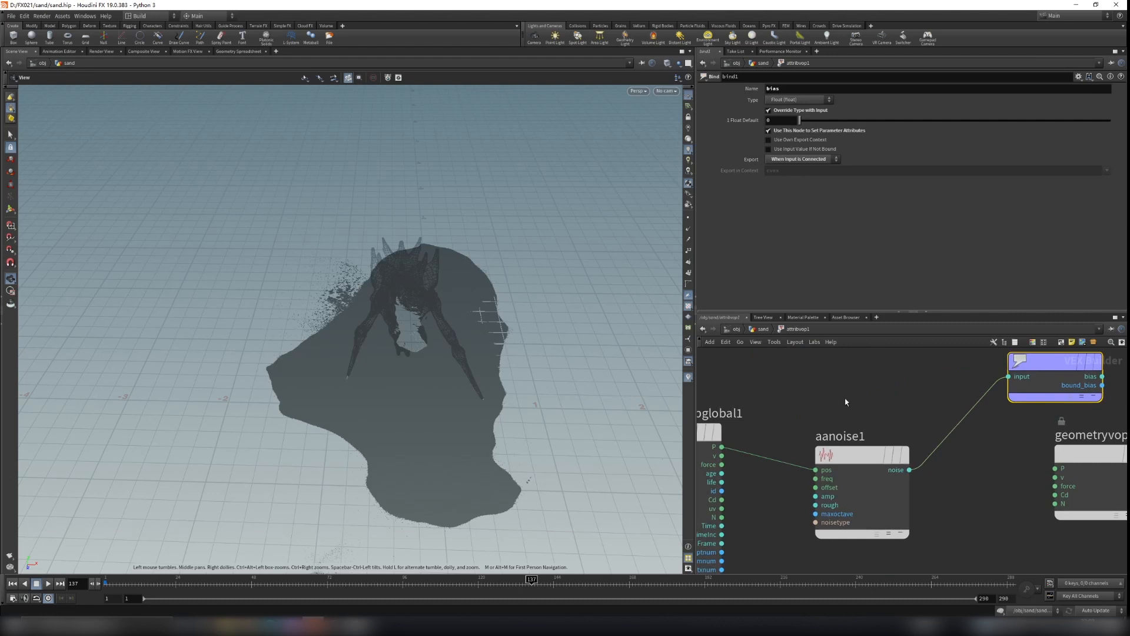
# Step: Inspect the aanoise1 noise settings and the attribute name on the bind1 node it feeds in attribvop1
pyautogui.click(824, 437)
pyautogui.moveTo(912, 357); pyautogui.dragTo(768, 459, button='middle')
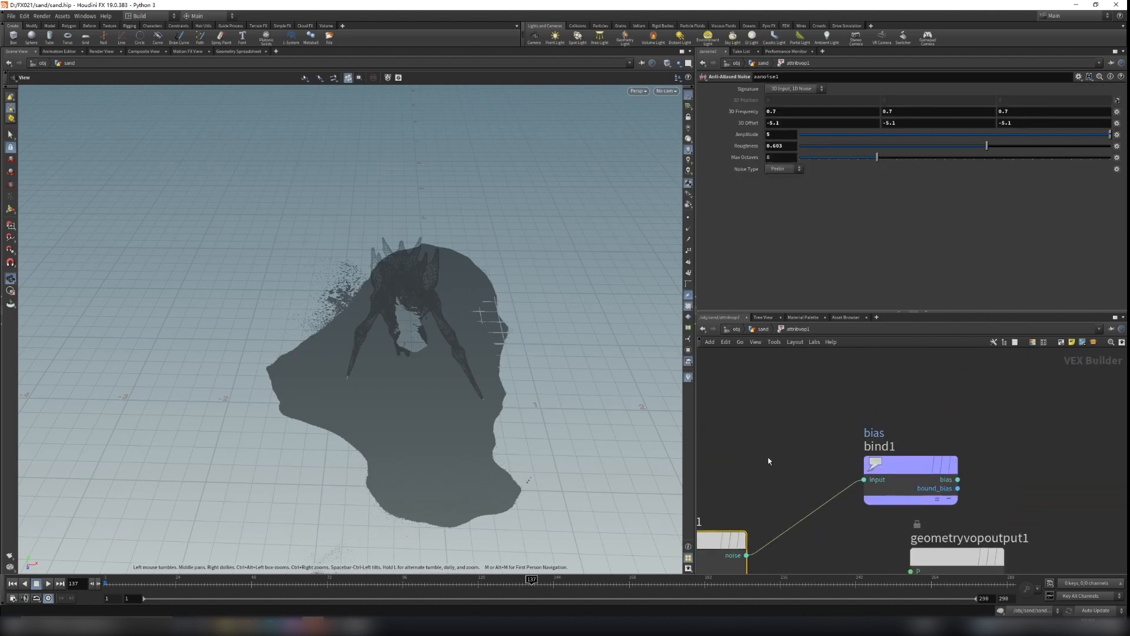
pyautogui.click(895, 465)
pyautogui.moveTo(823, 413); pyautogui.dragTo(994, 504)
pyautogui.click(783, 101)
pyautogui.click(816, 100)
pyautogui.click(792, 88)
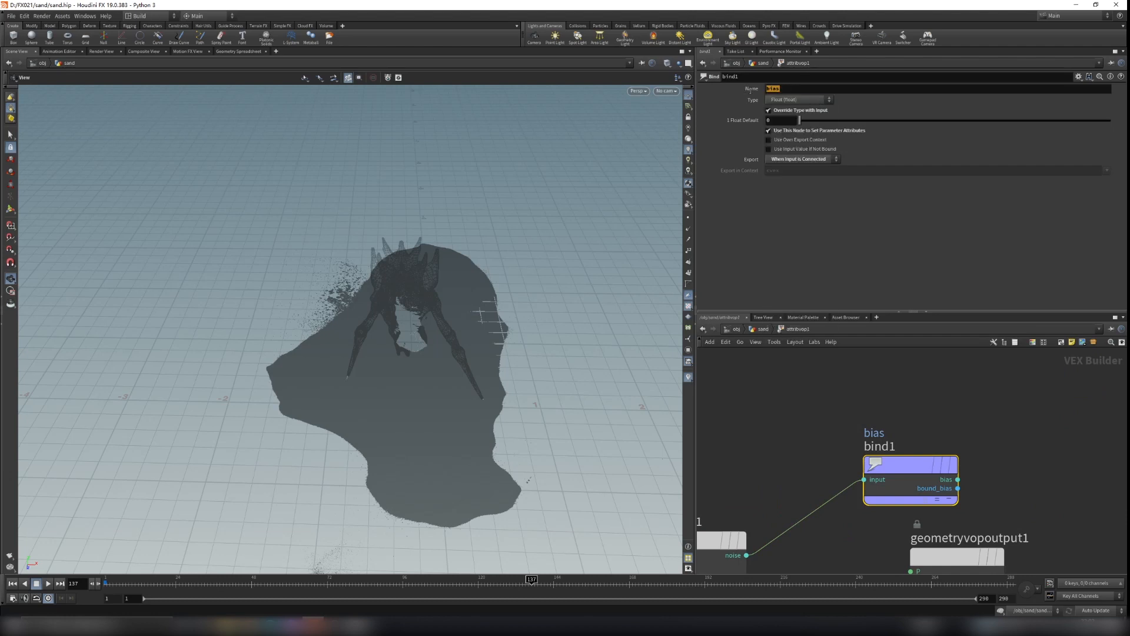
# Step: Return to the sand network and inspect the VEX expression of the pscale wrangle below attribvop1
pyautogui.click(764, 329)
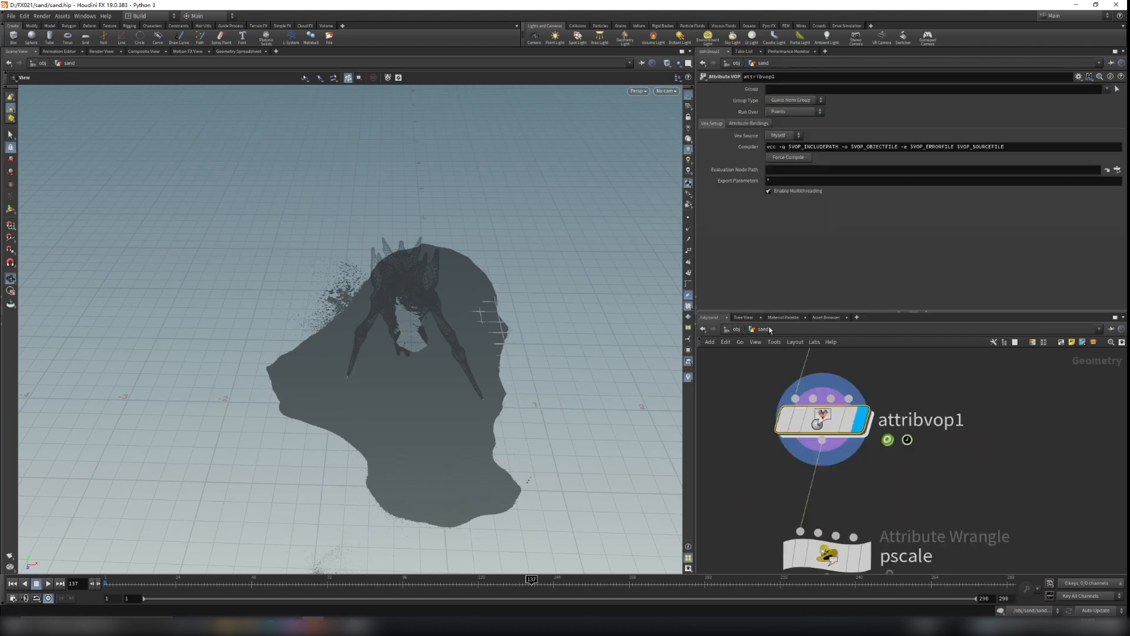
pyautogui.moveTo(1005, 493); pyautogui.dragTo(1022, 418, button='middle')
pyautogui.scroll(-3, 1022, 419)
pyautogui.scroll(3, 941, 434)
pyautogui.moveTo(949, 469); pyautogui.dragTo(981, 461, button='middle')
pyautogui.click(880, 459)
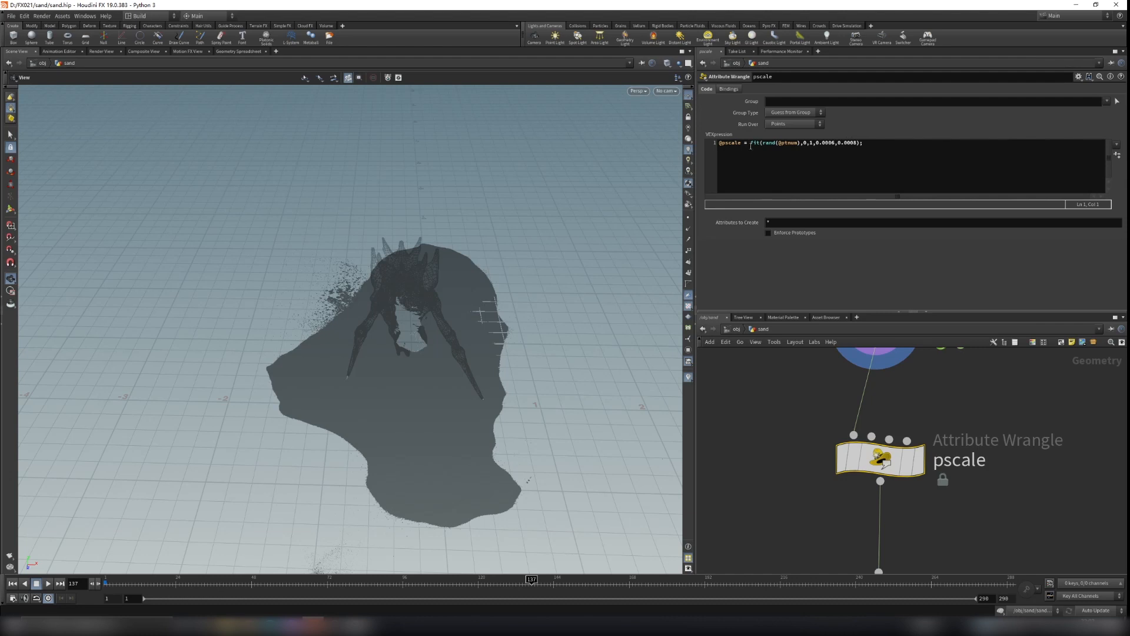
pyautogui.moveTo(751, 143); pyautogui.dragTo(876, 145)
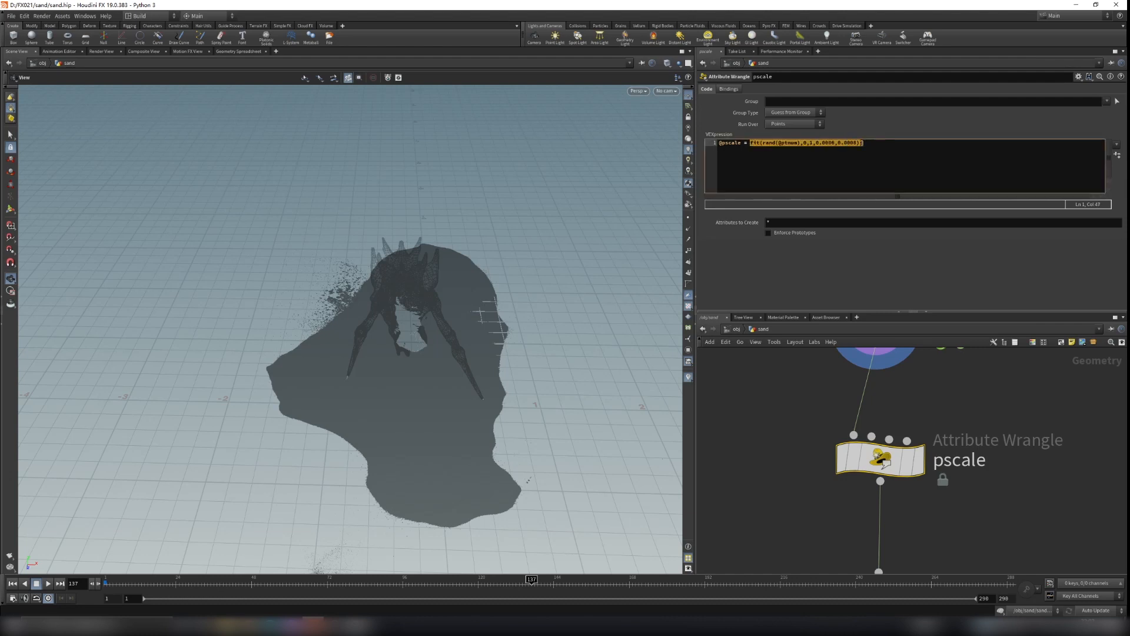
pyautogui.click(863, 143)
# Step: Examine the sand particles up close in the viewport, looking at the sphere sizes along the sand's edge
pyautogui.scroll(10, 489, 449)
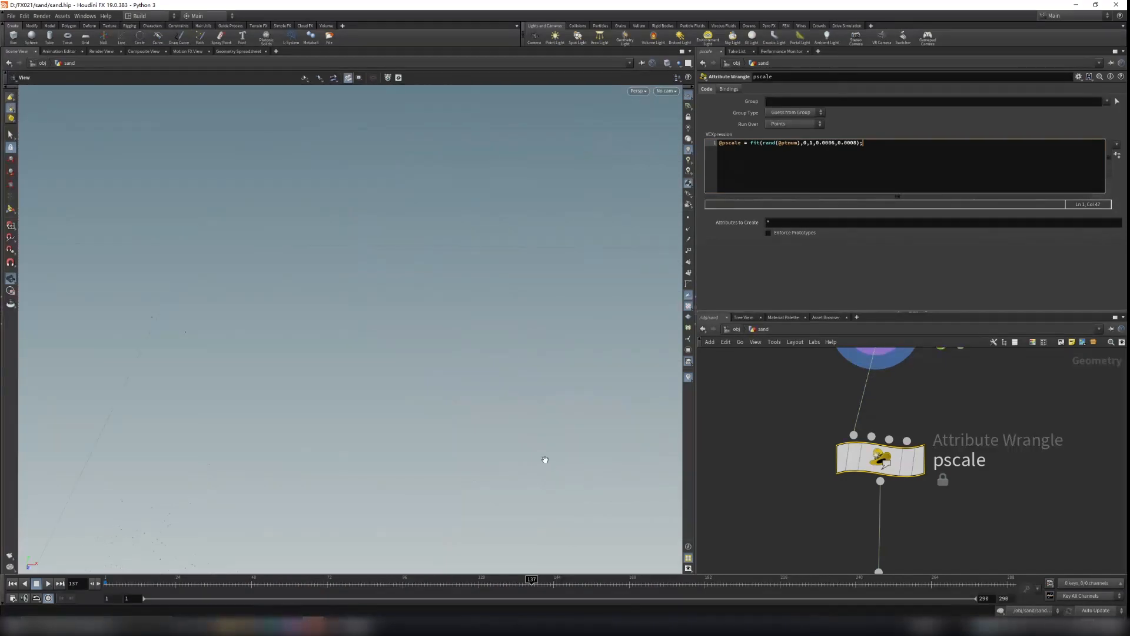
pyautogui.scroll(-3, 545, 459)
pyautogui.moveTo(549, 459); pyautogui.dragTo(401, 391)
pyautogui.moveTo(400, 391); pyautogui.dragTo(459, 416, button='right')
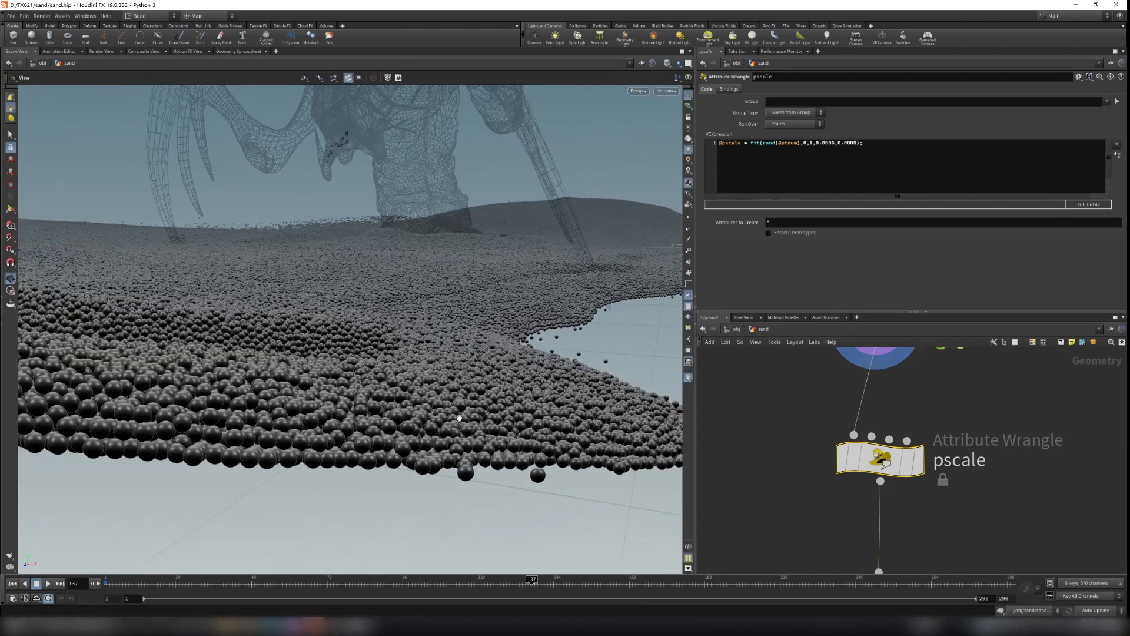
pyautogui.moveTo(459, 416); pyautogui.dragTo(442, 406)
pyautogui.moveTo(442, 406); pyautogui.dragTo(522, 317, button='right')
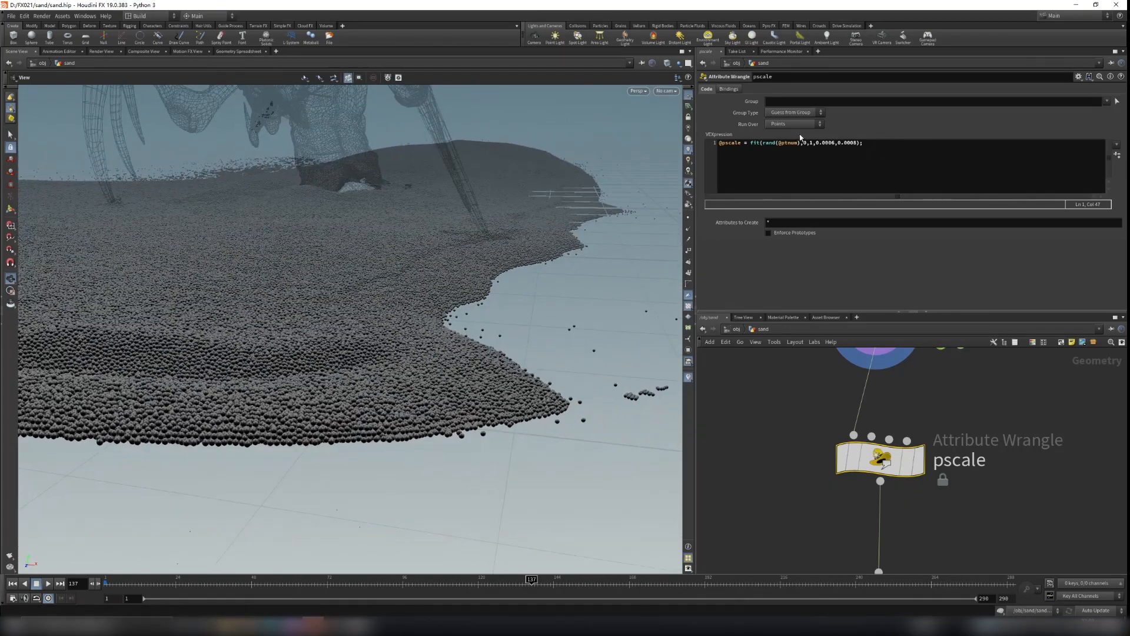
pyautogui.moveTo(762, 143); pyautogui.dragTo(787, 143)
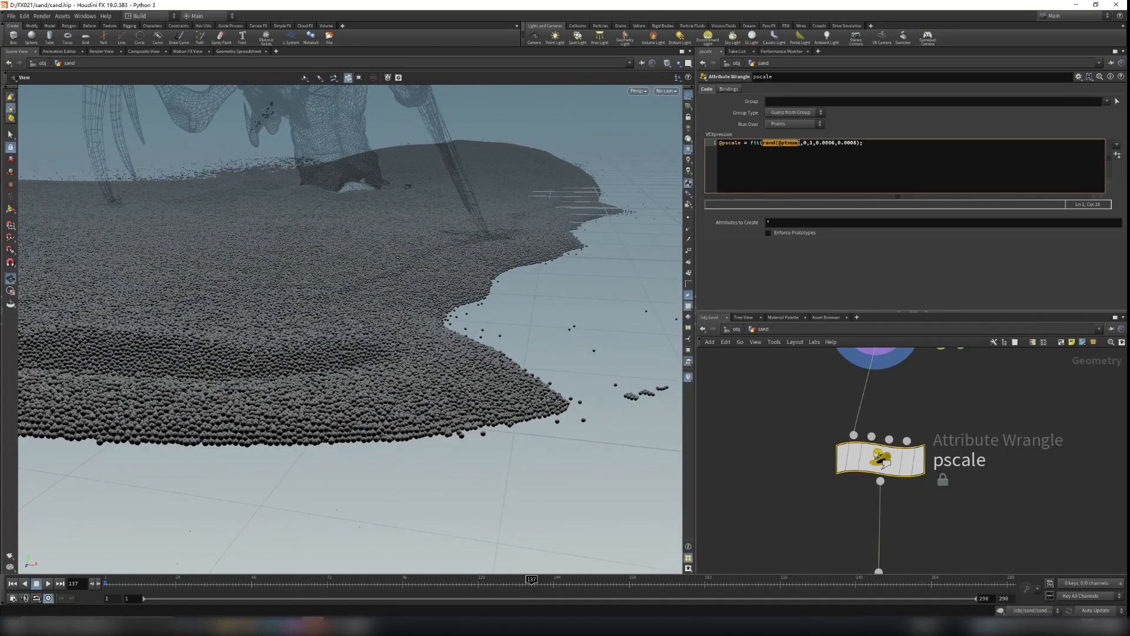
pyautogui.moveTo(818, 143); pyautogui.dragTo(825, 143)
pyautogui.click(838, 143)
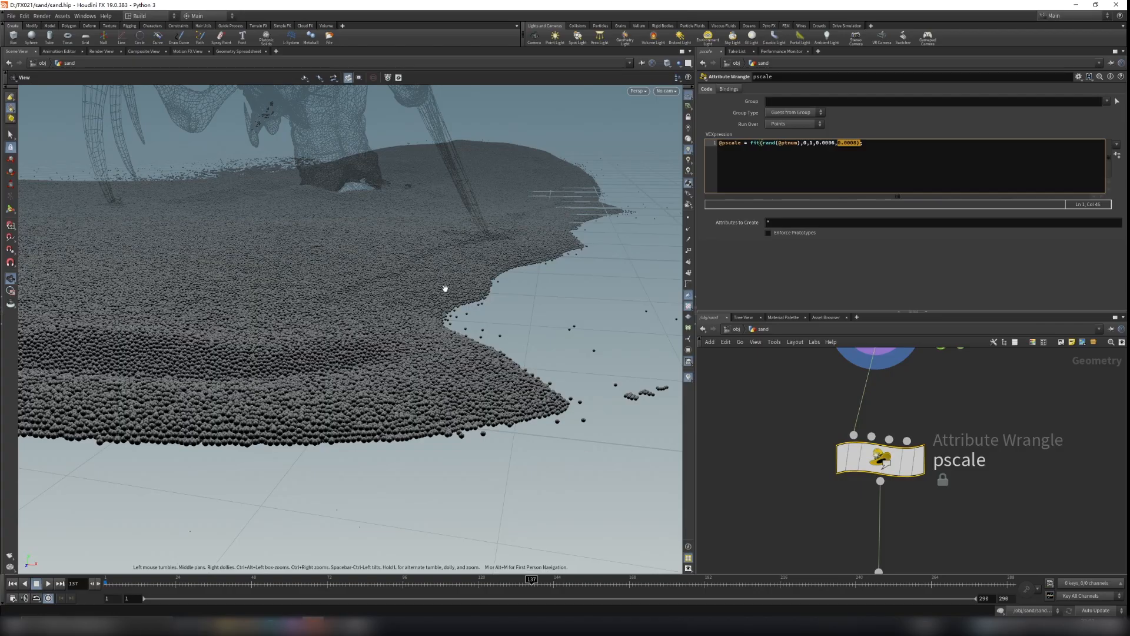
pyautogui.moveTo(444, 290); pyautogui.dragTo(494, 370, button='middle')
pyautogui.moveTo(494, 371); pyautogui.dragTo(406, 390, button='right')
pyautogui.moveTo(462, 436); pyautogui.dragTo(483, 311, button='middle')
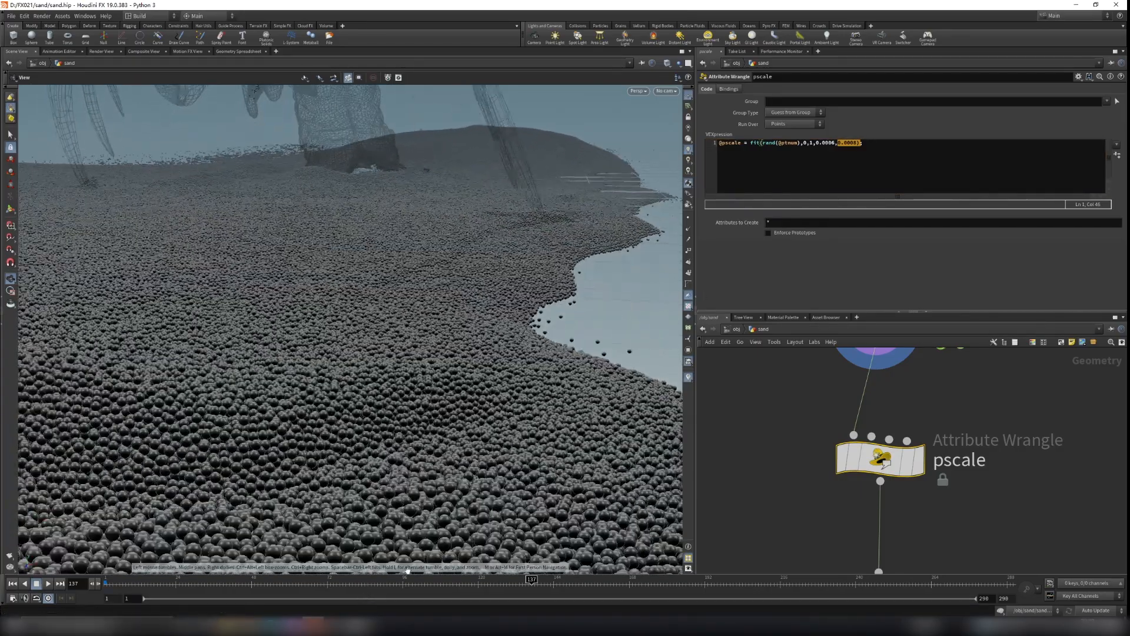
# Step: Switch to djv_view and examine the grain size and color variation in the rendered sand sequence, then return to Houdini
pyautogui.click(357, 623)
pyautogui.scroll(2, 828, 518)
pyautogui.scroll(10, 828, 518)
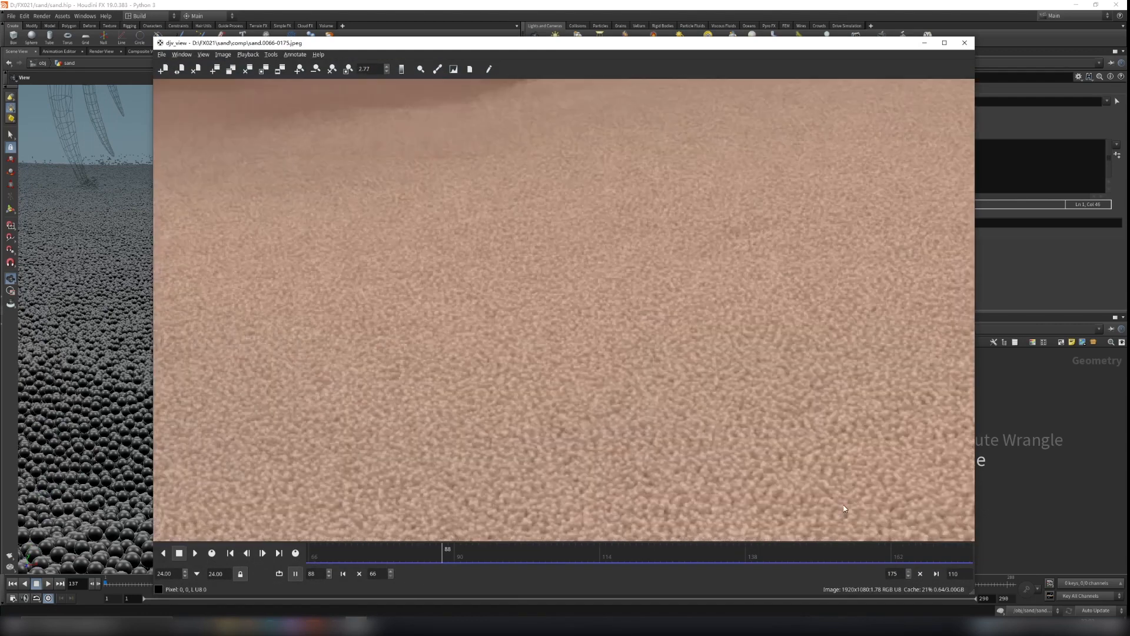
pyautogui.scroll(-10, 836, 502)
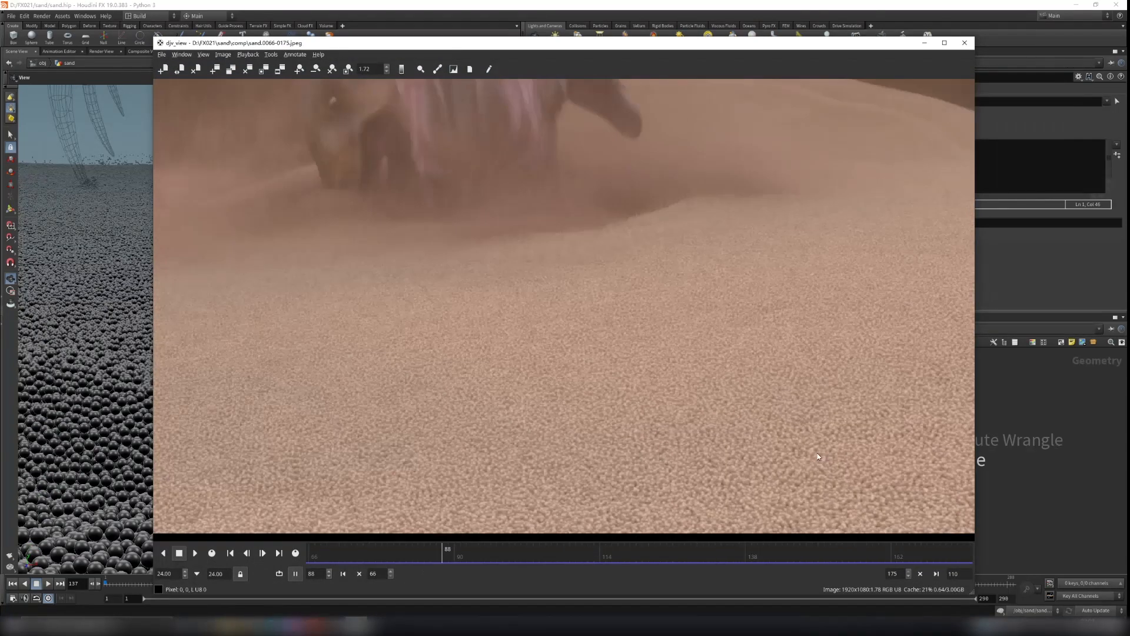
pyautogui.scroll(5, 842, 412)
pyautogui.rightClick(832, 350)
pyautogui.click(786, 359)
pyautogui.scroll(3, 748, 430)
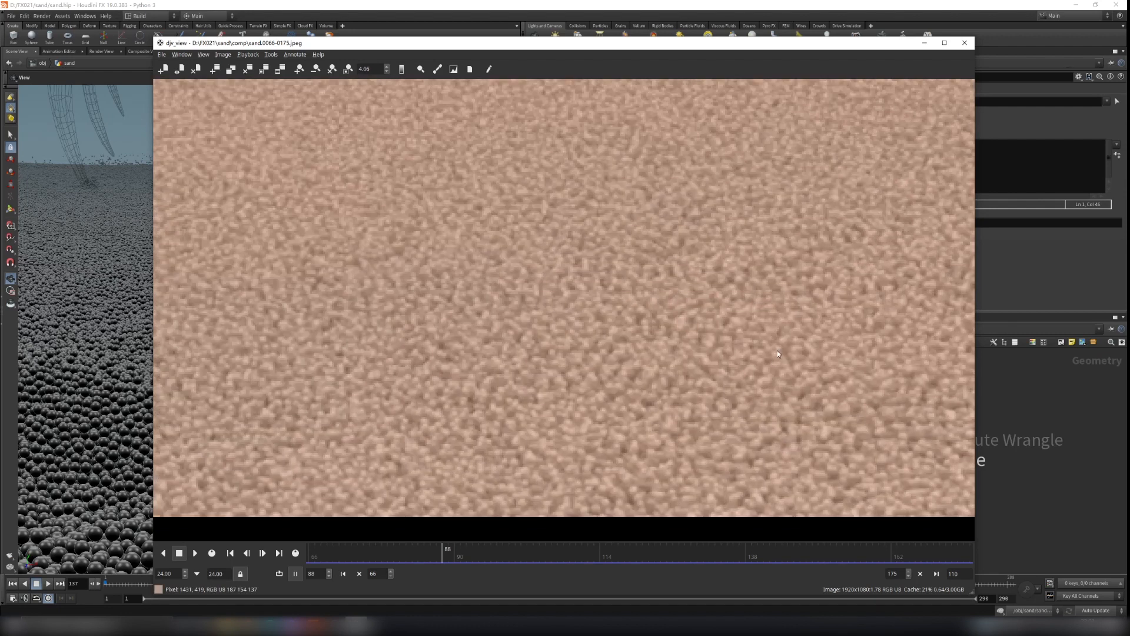
pyautogui.scroll(-8, 765, 371)
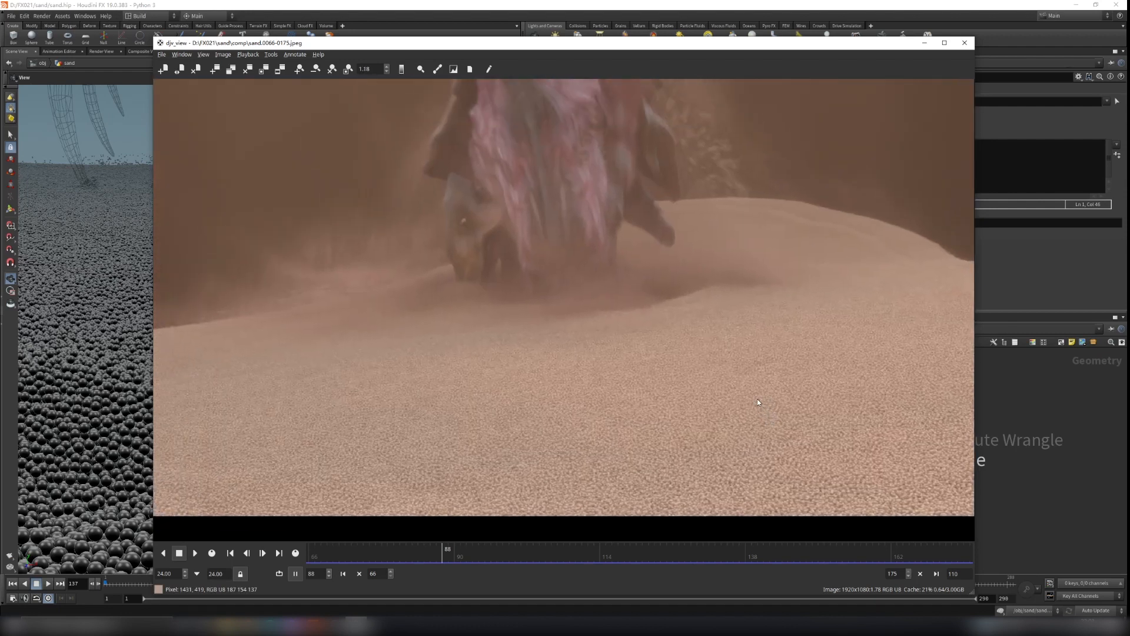
pyautogui.scroll(-2, 762, 402)
pyautogui.scroll(2, 871, 462)
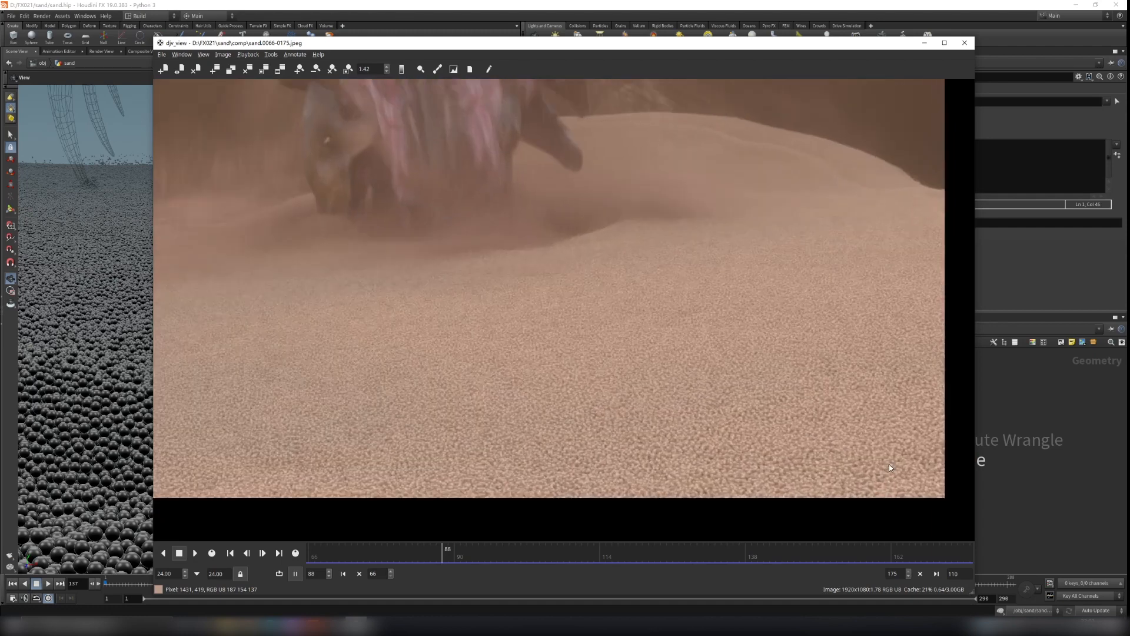
pyautogui.scroll(4, 887, 462)
pyautogui.scroll(-4, 710, 368)
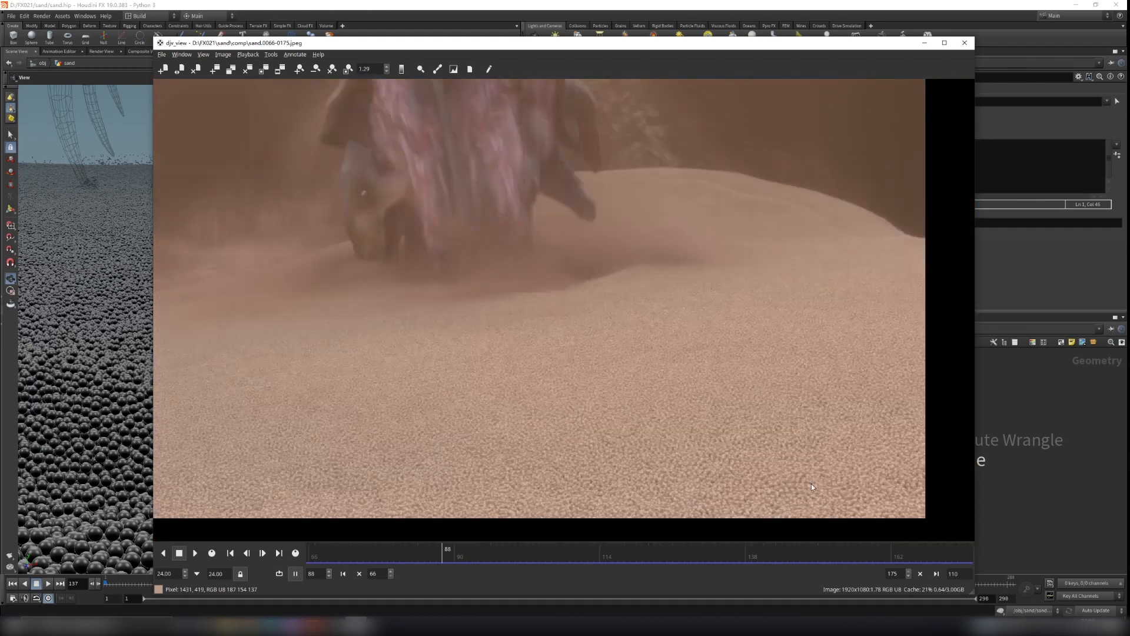
pyautogui.scroll(5, 812, 486)
pyautogui.scroll(-9, 744, 470)
pyautogui.moveTo(490, 383); pyautogui.dragTo(469, 332, button='middle')
pyautogui.scroll(5, 676, 431)
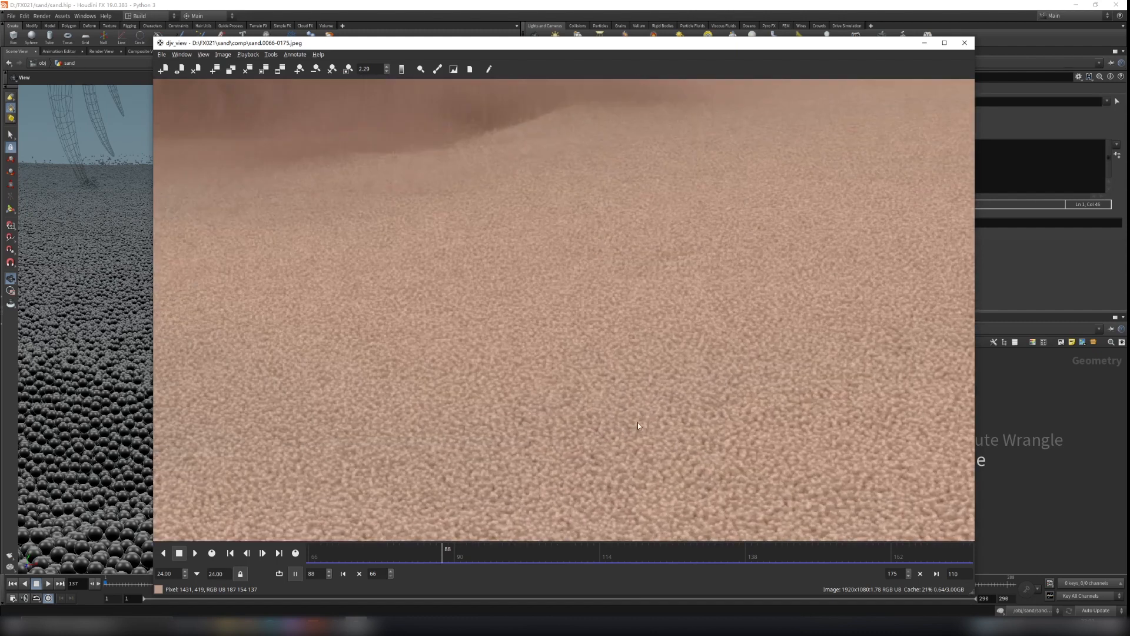
pyautogui.scroll(-7, 637, 369)
pyautogui.moveTo(545, 239); pyautogui.dragTo(508, 267, button='middle')
pyautogui.scroll(5, 621, 372)
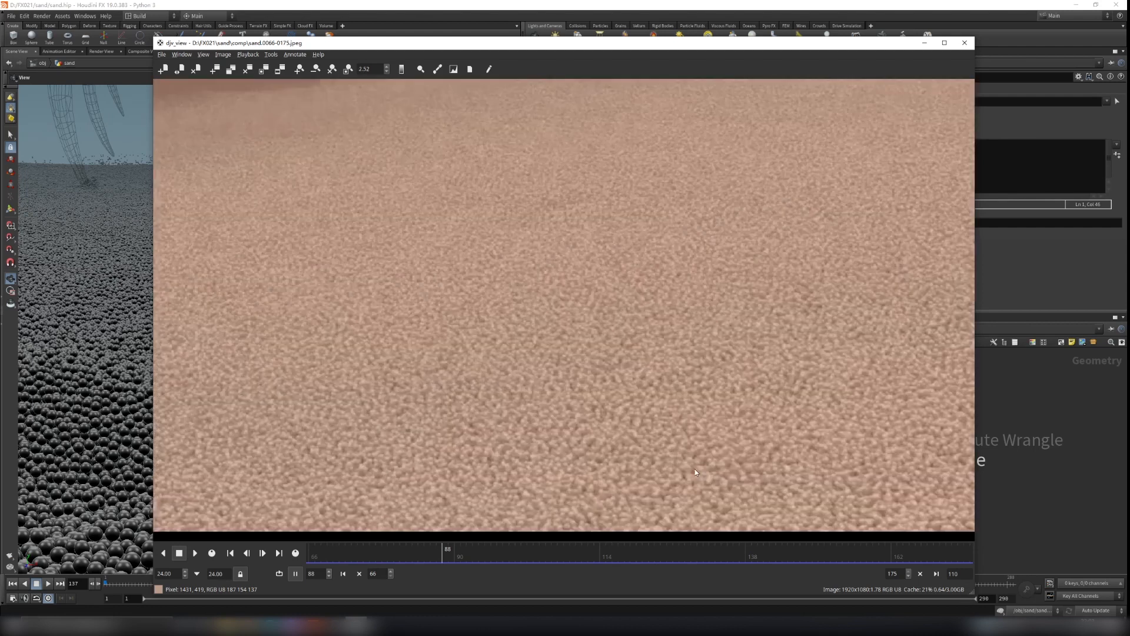
pyautogui.scroll(-7, 615, 406)
pyautogui.click(923, 43)
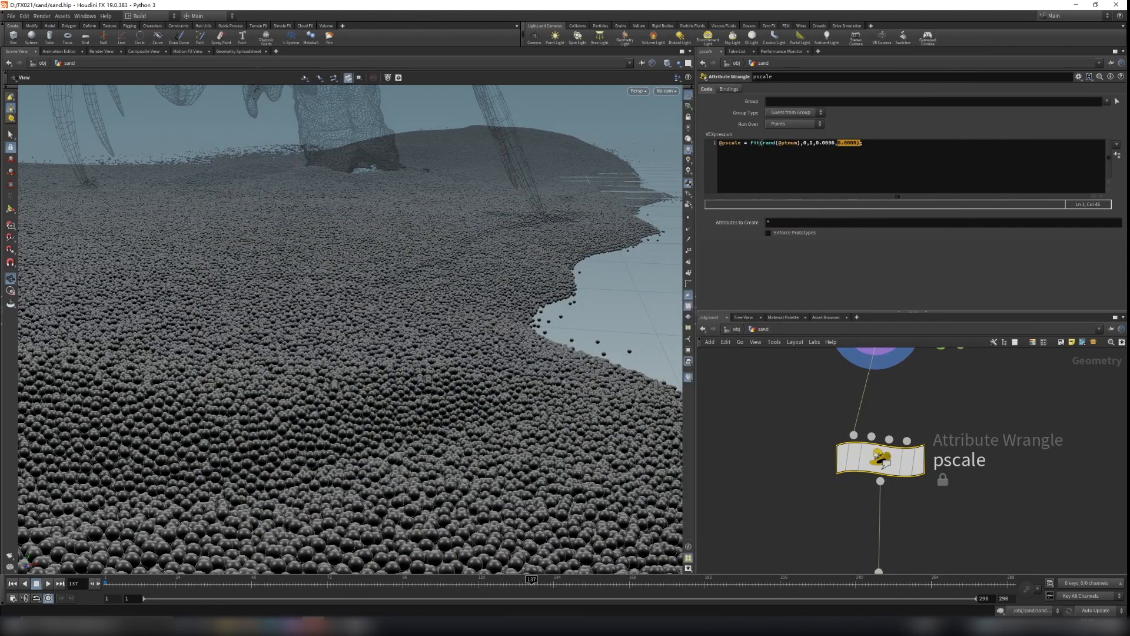
# Step: Set the display flag on the OUT null and examine the resulting sand particles in the viewport
pyautogui.moveTo(976, 518); pyautogui.dragTo(989, 369, button='middle')
pyautogui.click(911, 442)
pyautogui.moveTo(749, 395); pyautogui.dragTo(940, 487)
pyautogui.scroll(-8, 441, 358)
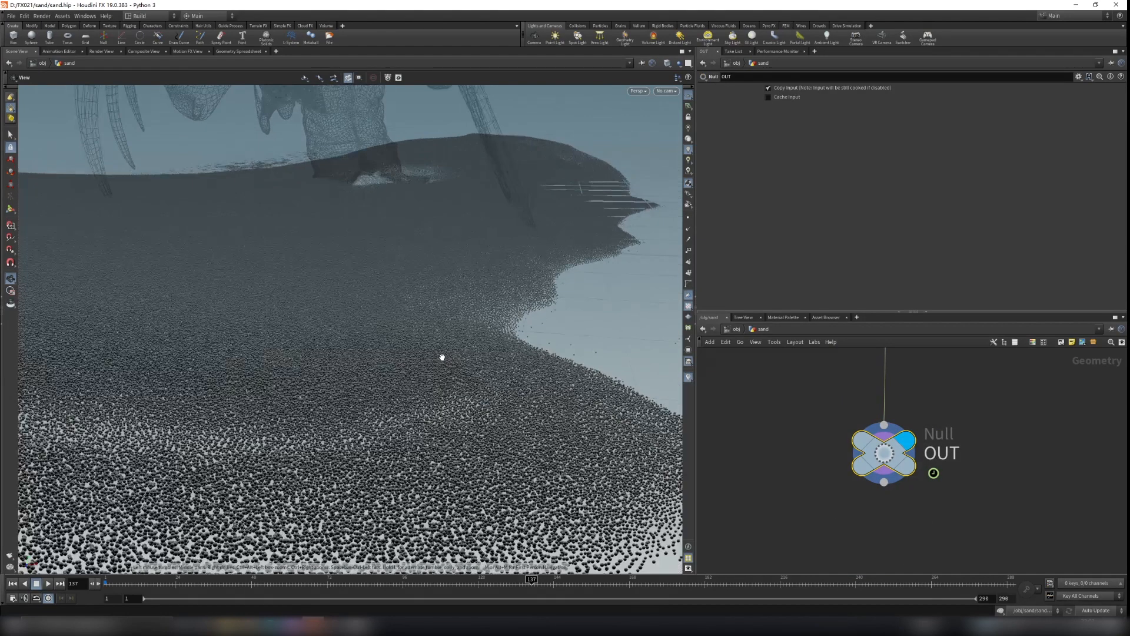
pyautogui.moveTo(395, 292); pyautogui.dragTo(544, 463, button='middle')
pyautogui.scroll(10, 544, 463)
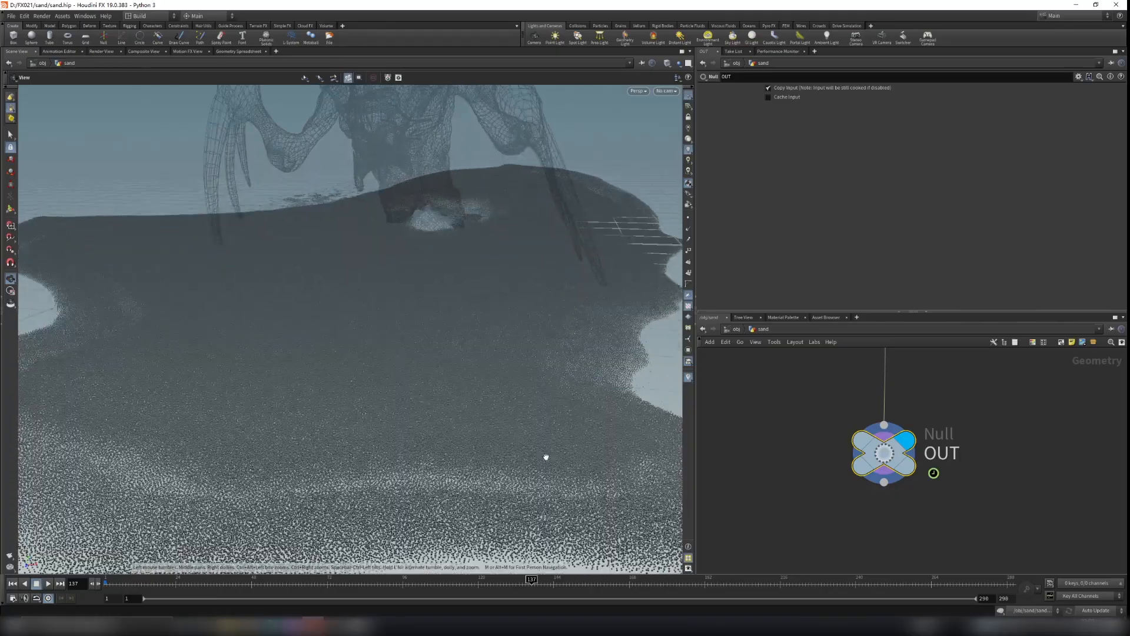
pyautogui.moveTo(544, 484); pyautogui.dragTo(494, 481)
# Step: Bypass the pscale wrangle to compare particle sizes without it, and re-enable the node
pyautogui.moveTo(839, 397); pyautogui.dragTo(832, 532, button='middle')
pyautogui.moveTo(762, 401); pyautogui.dragTo(959, 485)
pyautogui.moveTo(881, 449)
pyautogui.click(830, 401)
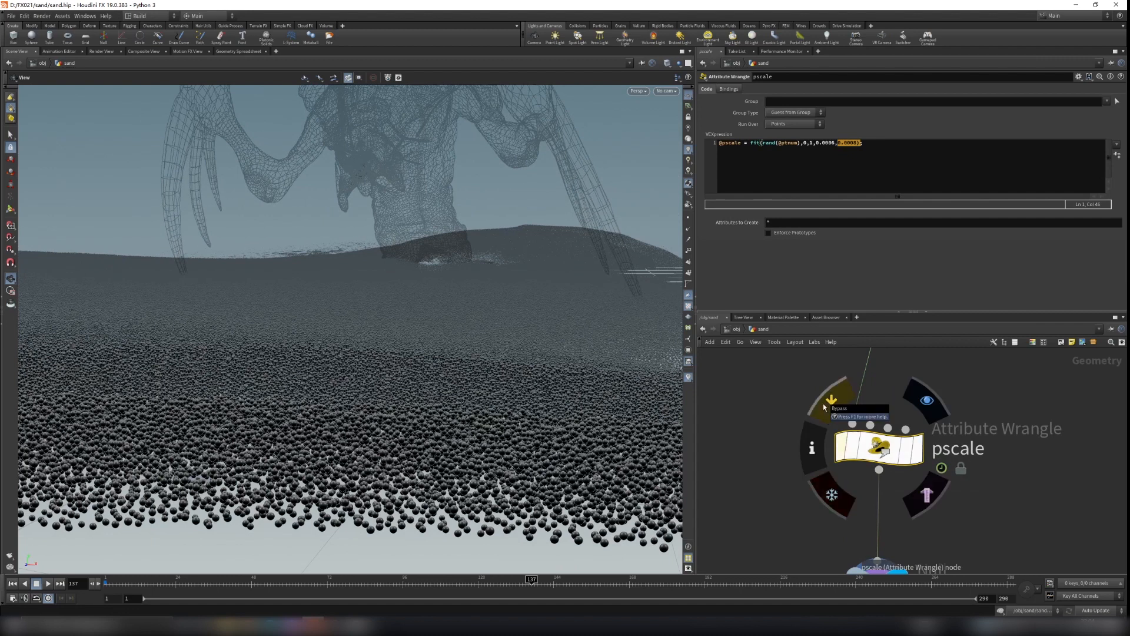
pyautogui.scroll(5, 486, 455)
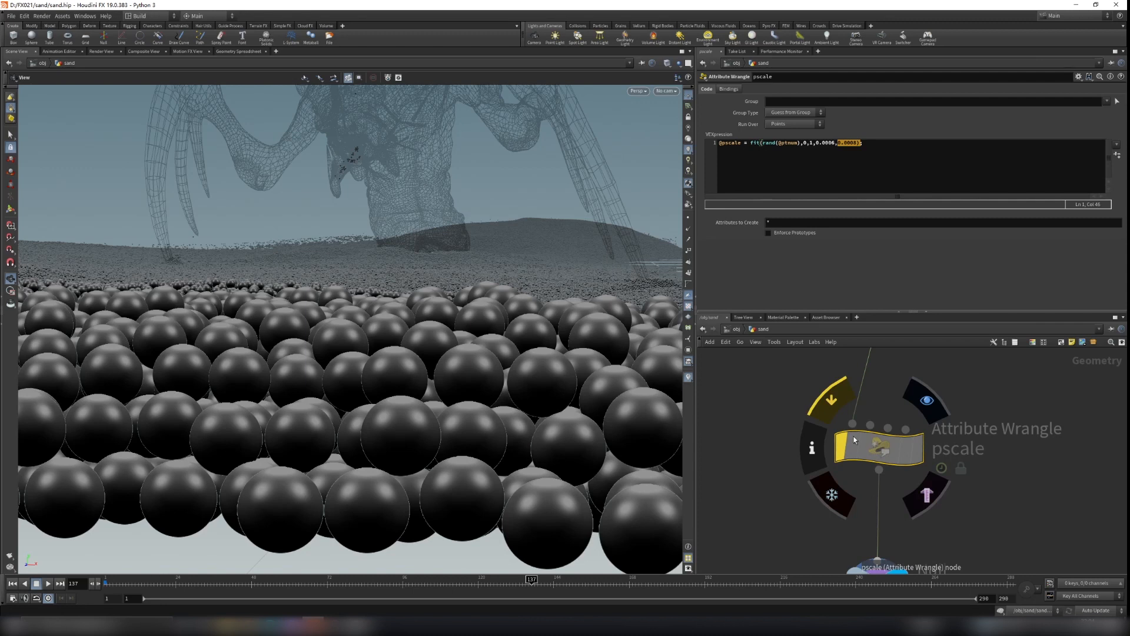
pyautogui.click(815, 405)
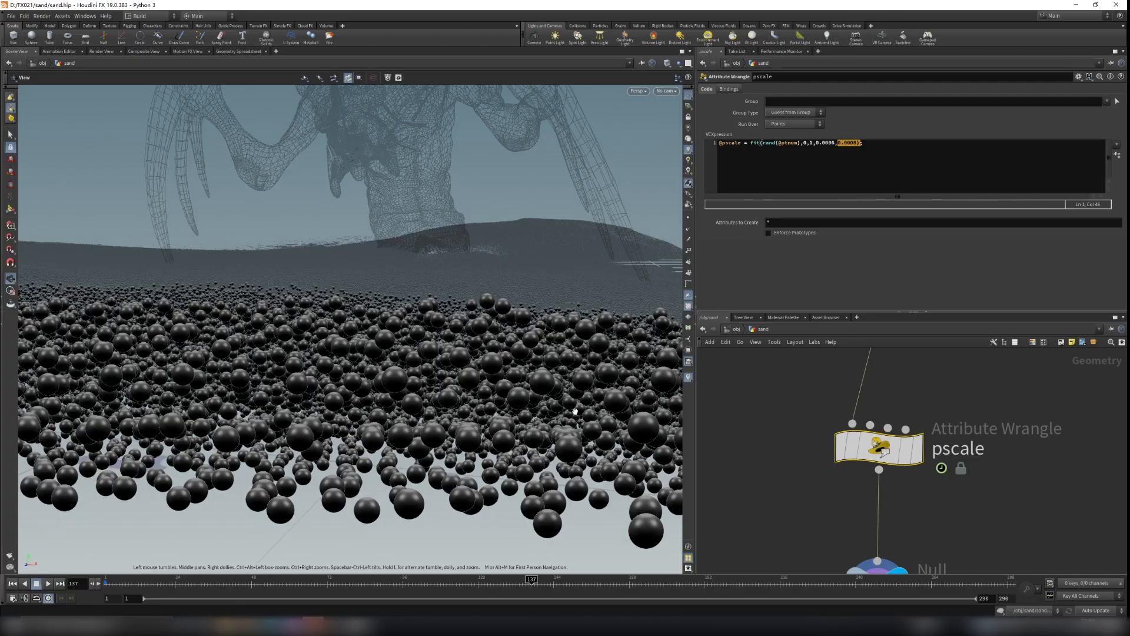
# Step: Examine the sand with randomized particle sizes around the creature, alongside the pscale and OUT nodes
pyautogui.moveTo(575, 411); pyautogui.dragTo(581, 389, button='right')
pyautogui.moveTo(580, 389); pyautogui.dragTo(530, 497)
pyautogui.moveTo(529, 497); pyautogui.dragTo(413, 343, button='right')
pyautogui.moveTo(414, 343); pyautogui.dragTo(436, 254)
pyautogui.moveTo(436, 255); pyautogui.dragTo(544, 281, button='middle')
pyautogui.moveTo(926, 539); pyautogui.dragTo(928, 475, button='middle')
pyautogui.scroll(-2, 929, 475)
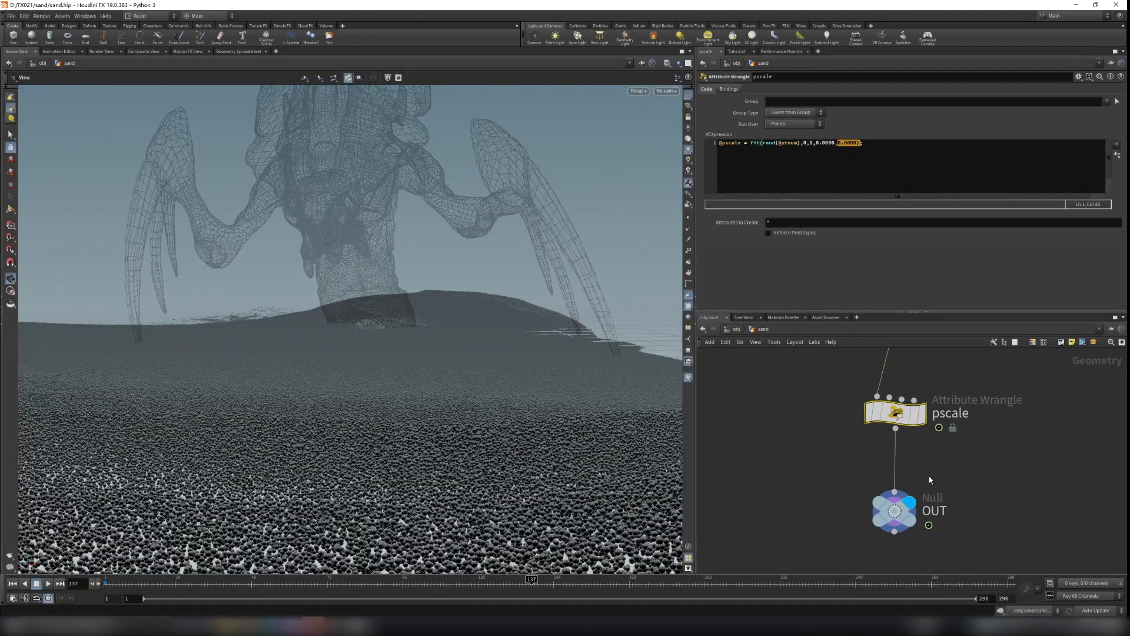
pyautogui.moveTo(600, 414); pyautogui.dragTo(529, 403, button='right')
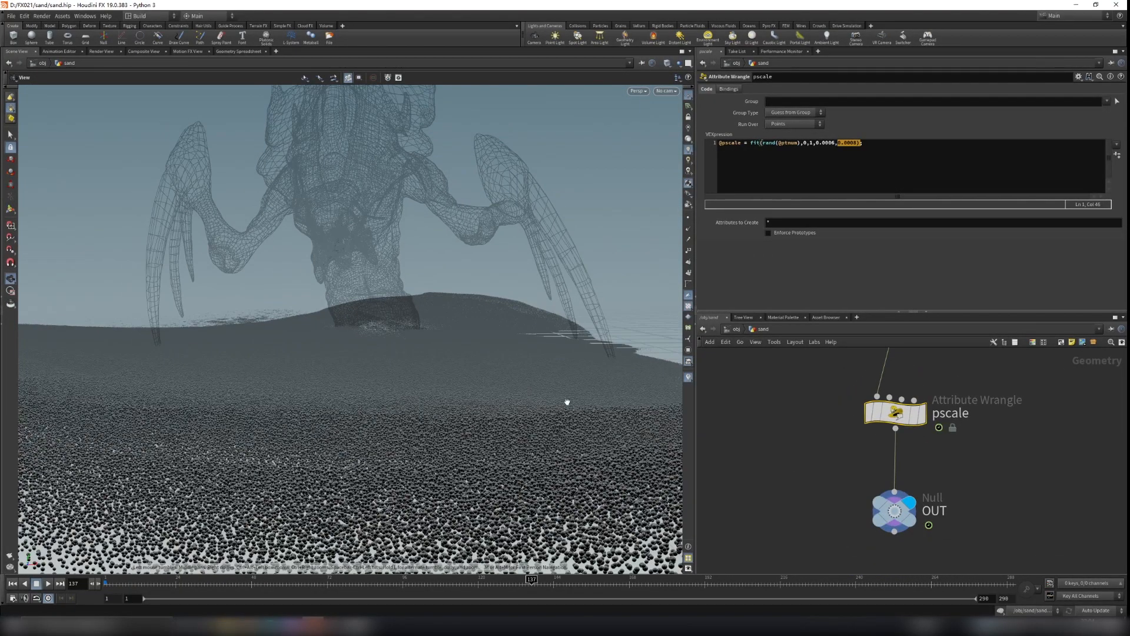